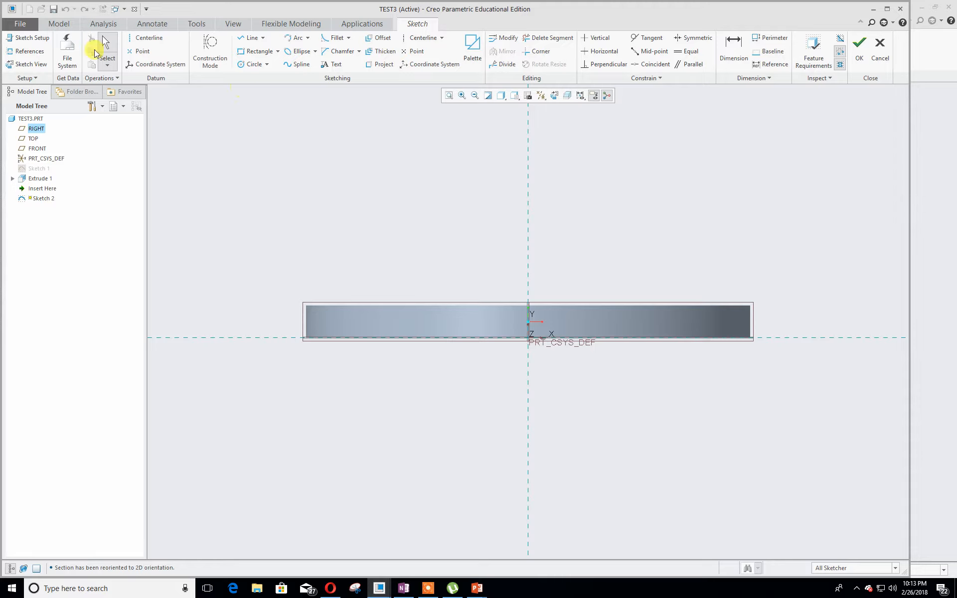
Add the top face of the extruded disc as a sketch reference.
click(23, 52)
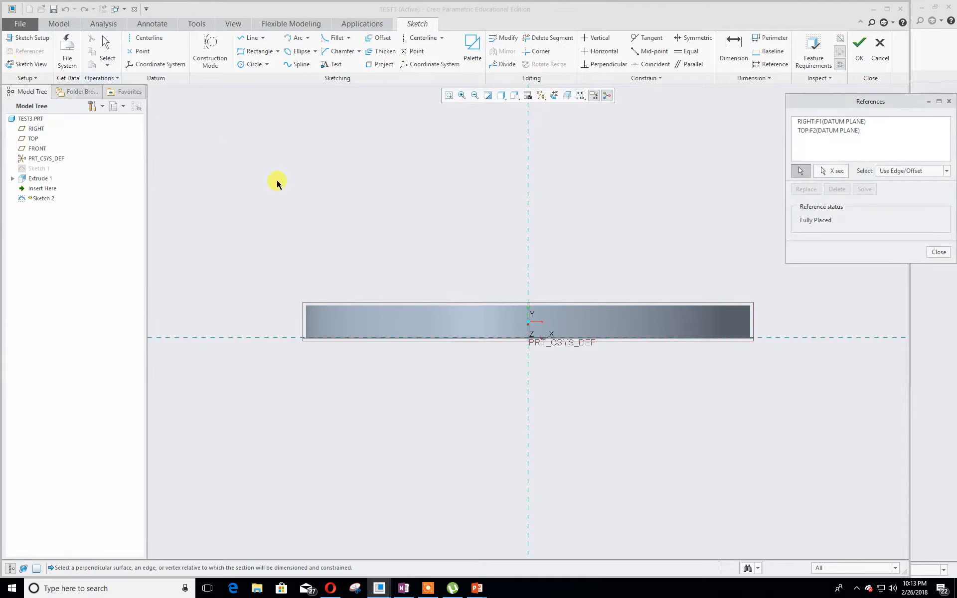
click(320, 307)
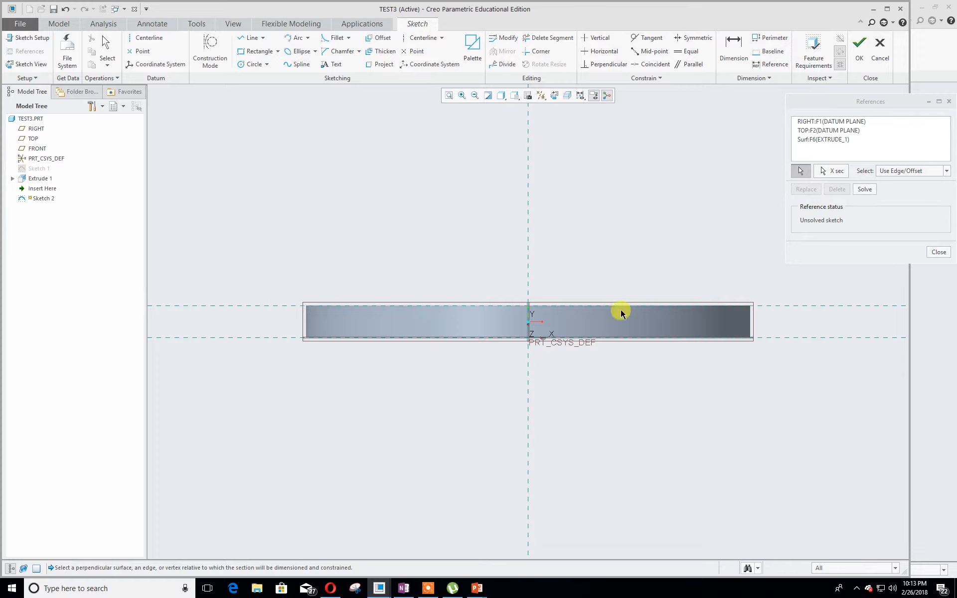
click(938, 252)
Draw a vertical datum centerline along the vertical reference through the middle of the disc.
mouse_move(733, 182)
middle_down()
mouse_move(675, 218)
mouse_move(645, 261)
middle_up()
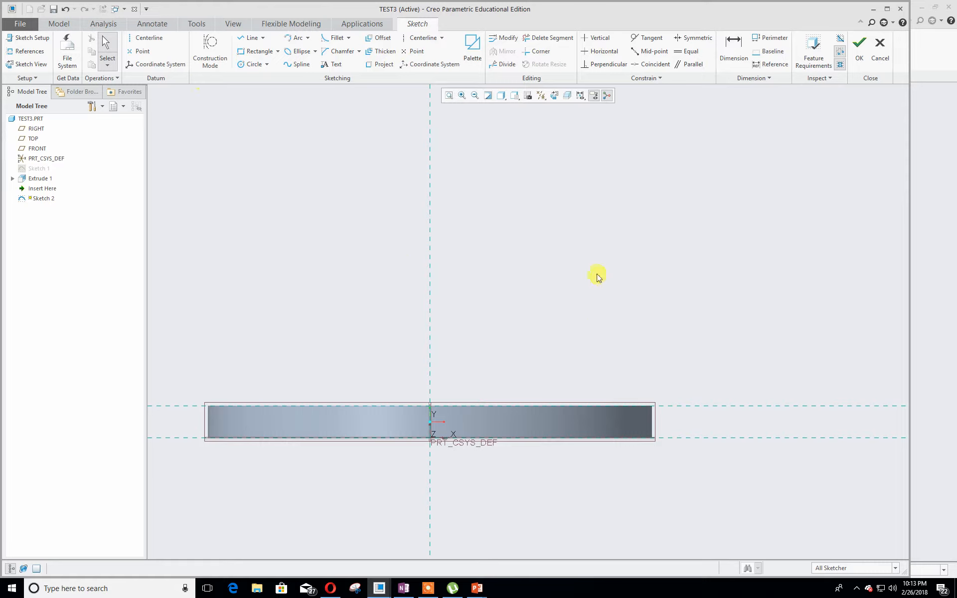
shift+middle_drag(538, 218, 605, 261)
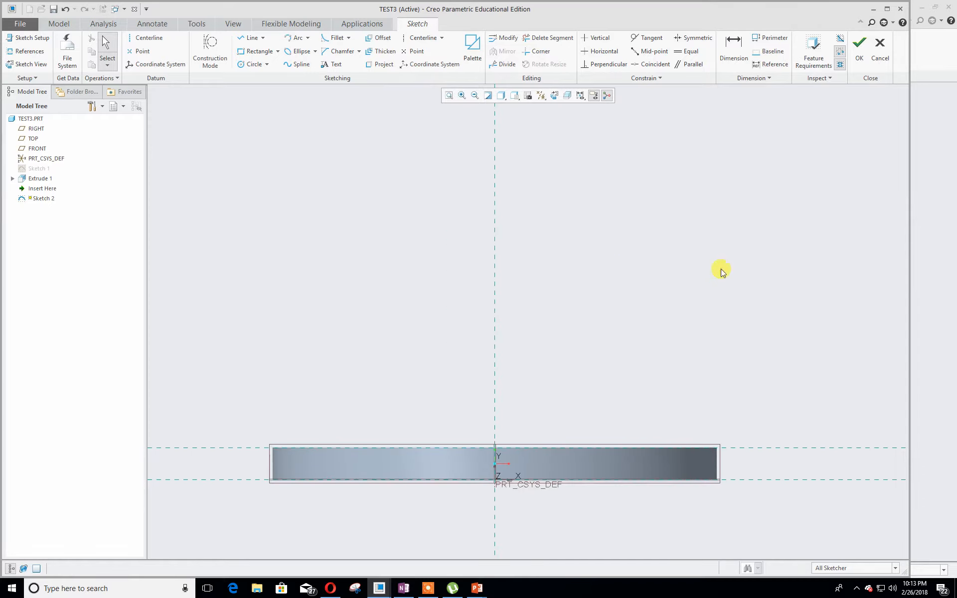
click(144, 38)
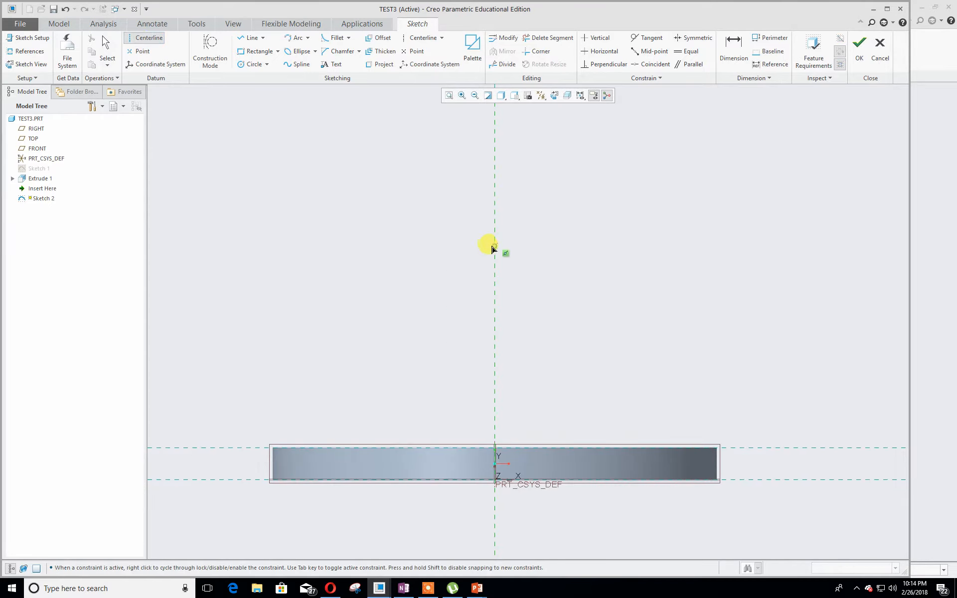
click(493, 262)
click(495, 230)
middle_click(495, 230)
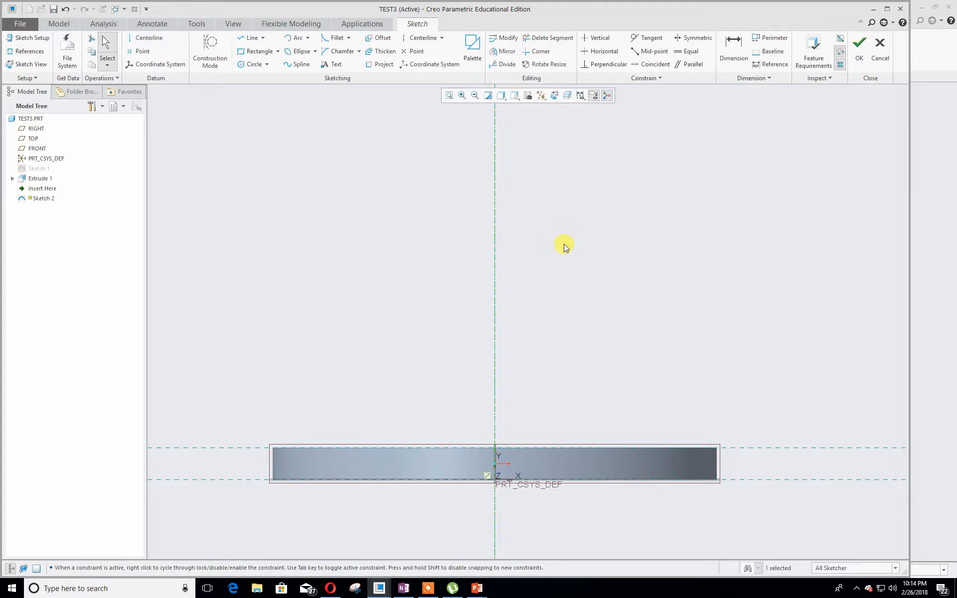
click(585, 232)
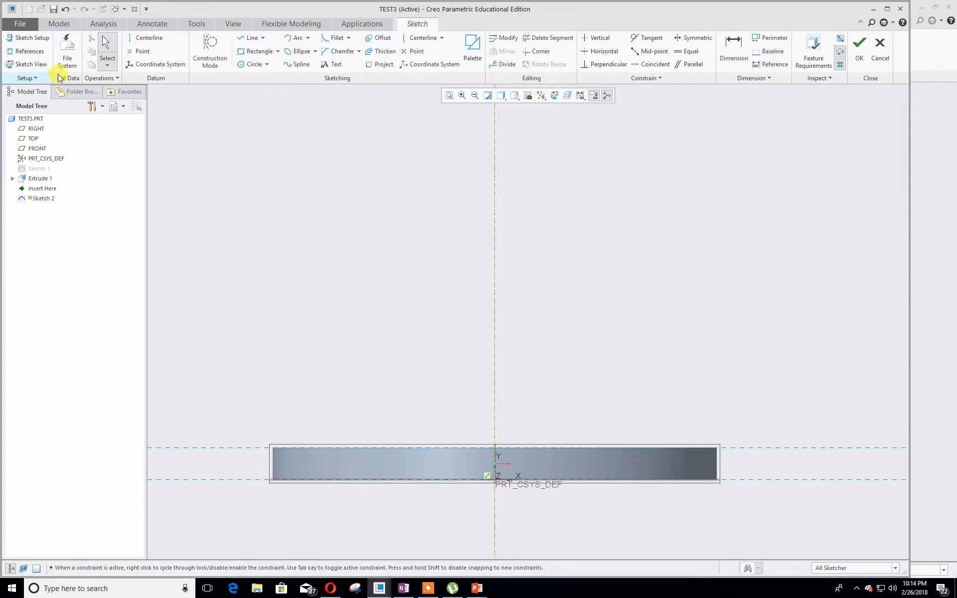
Sketch a stepped profile from the centerline: about 6.7 across, 3.5 down, 2.2 outward, ending with a sloped line to the disc's top face.
drag(0, 90, 319, 45)
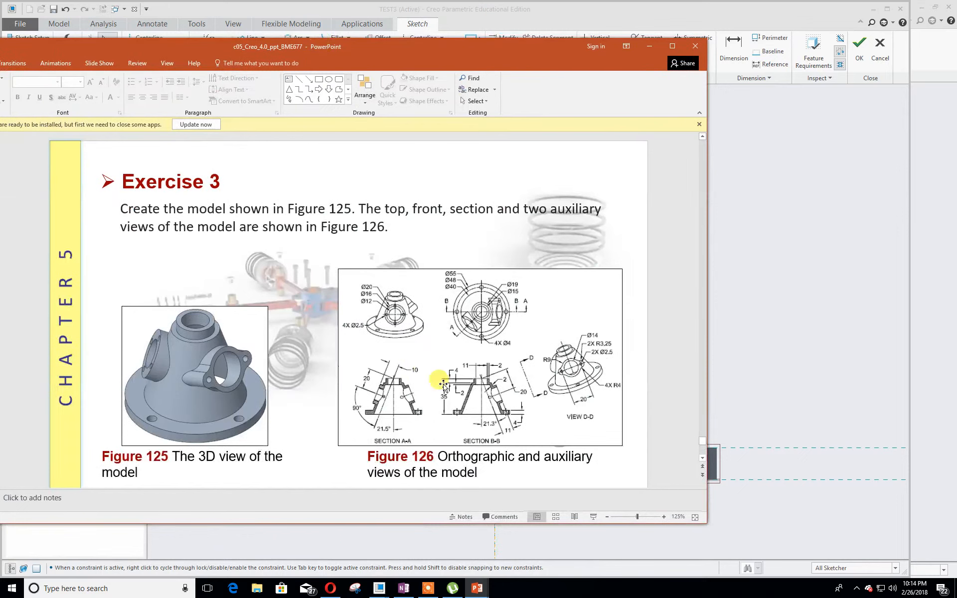
drag(322, 45, 0, 9)
click(270, 127)
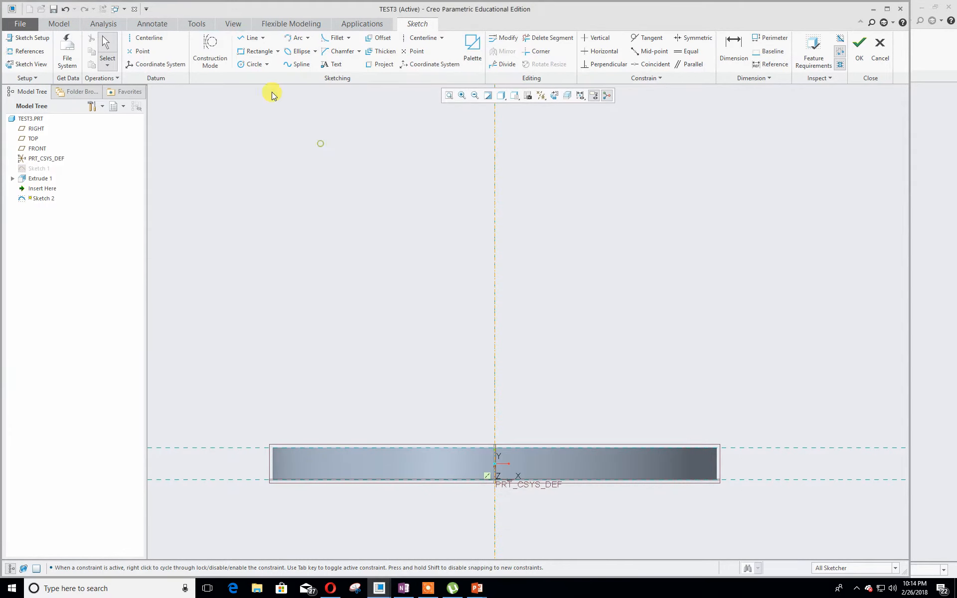
click(249, 37)
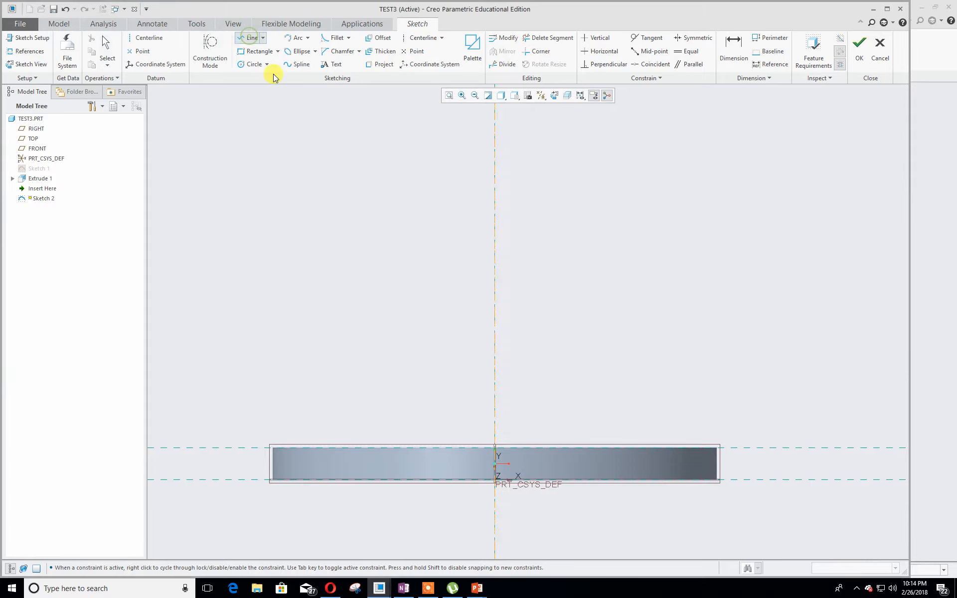
click(495, 197)
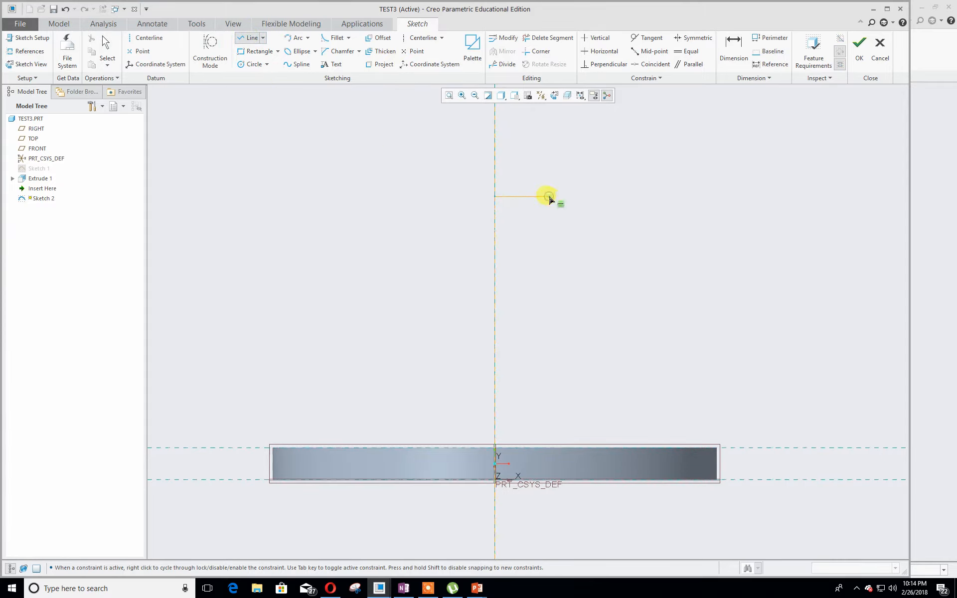
click(551, 216)
click(550, 225)
click(567, 225)
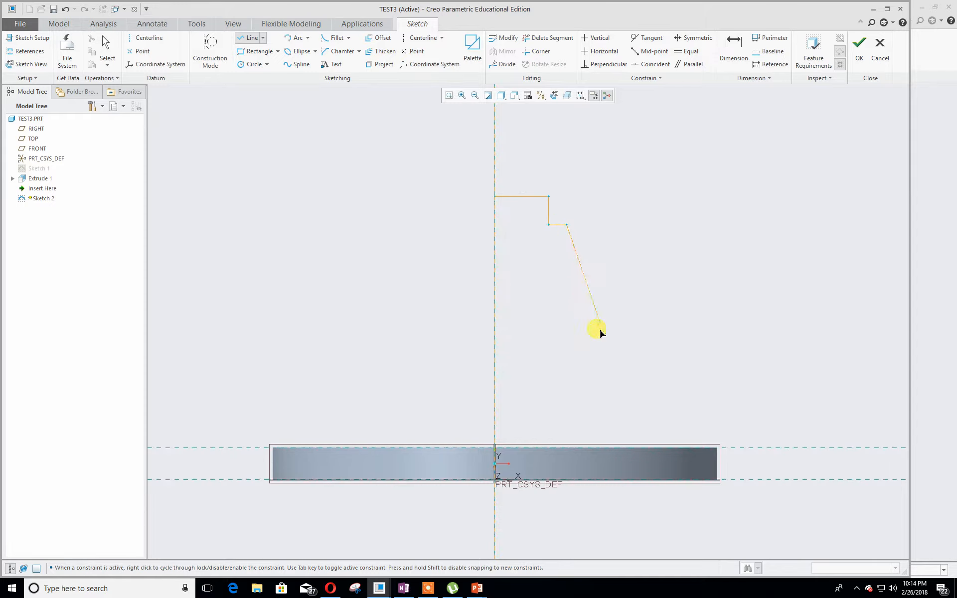
click(651, 451)
middle_click(799, 428)
middle_click(807, 415)
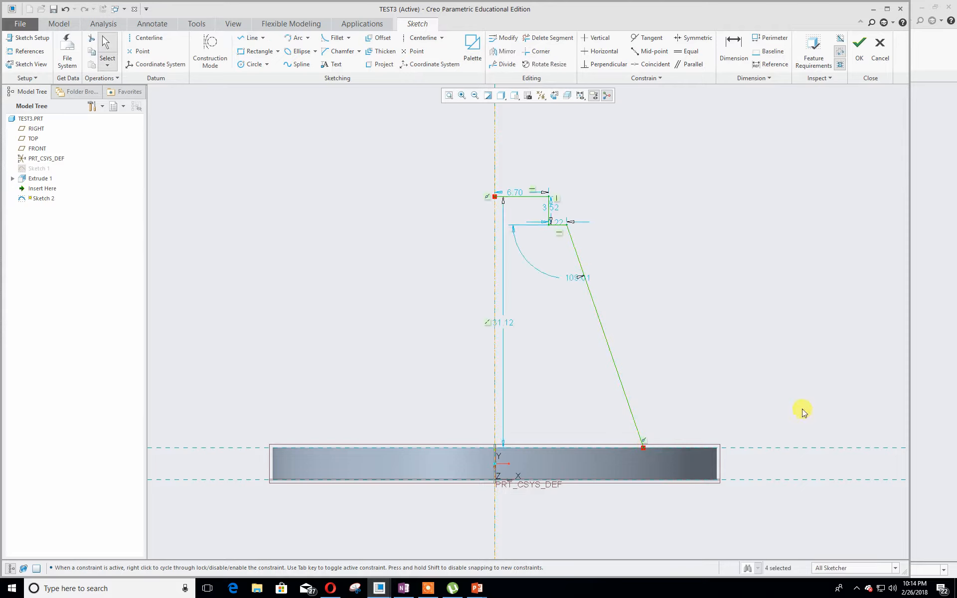
Check the Exercise 3 drawing in PowerPoint, move the top line's length dimension above the profile and set it to 15/2.
drag(516, 195, 522, 150)
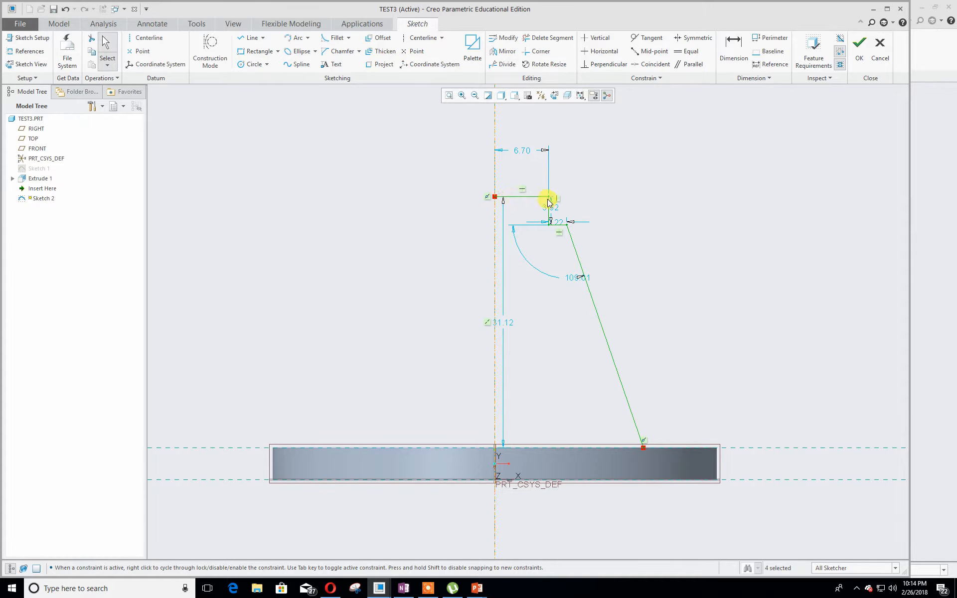
drag(0, 50, 165, 60)
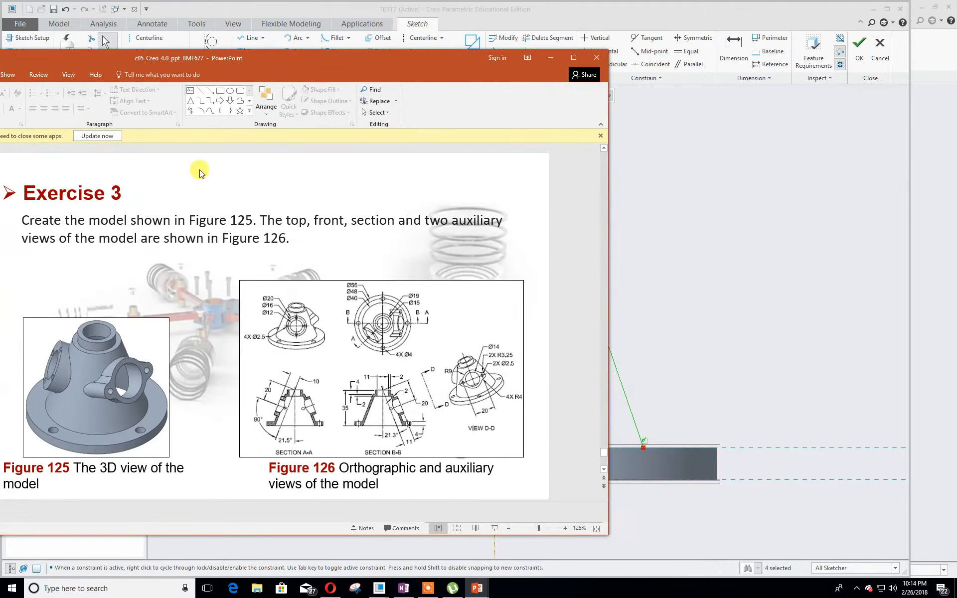
ctrl+scroll(381, 321, up, 6)
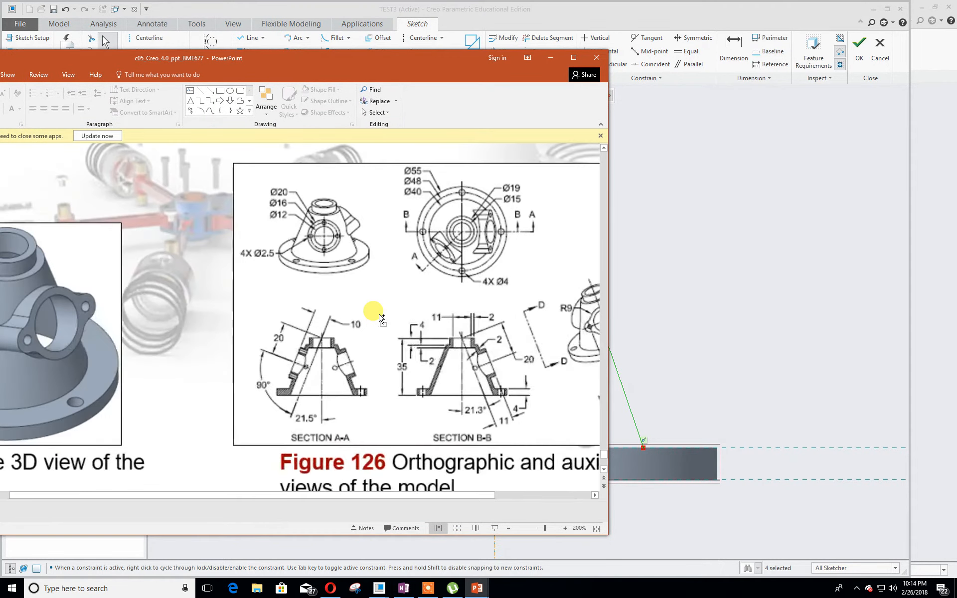
scroll(382, 318, right, 3)
scroll(382, 318, up, 2)
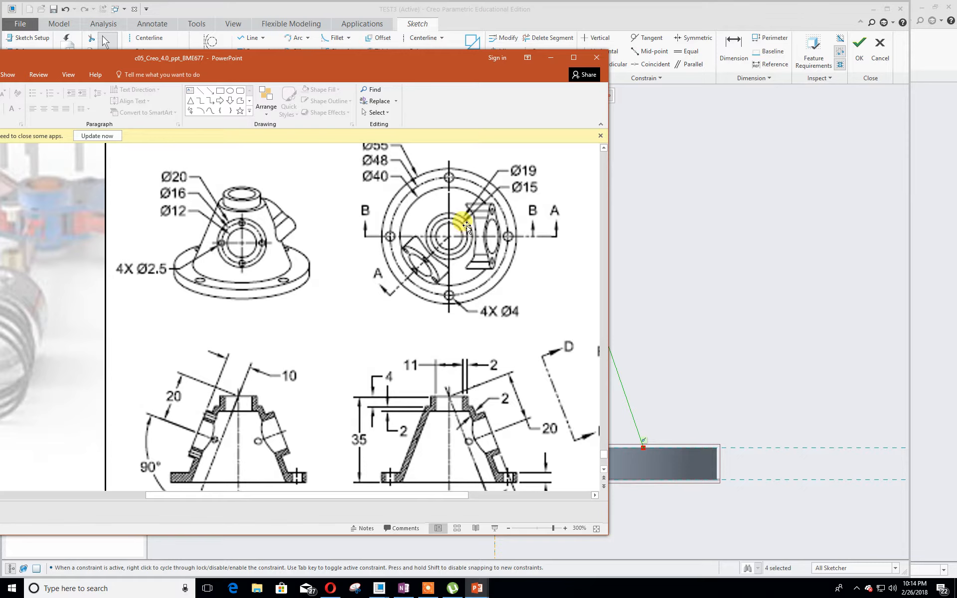
click(653, 201)
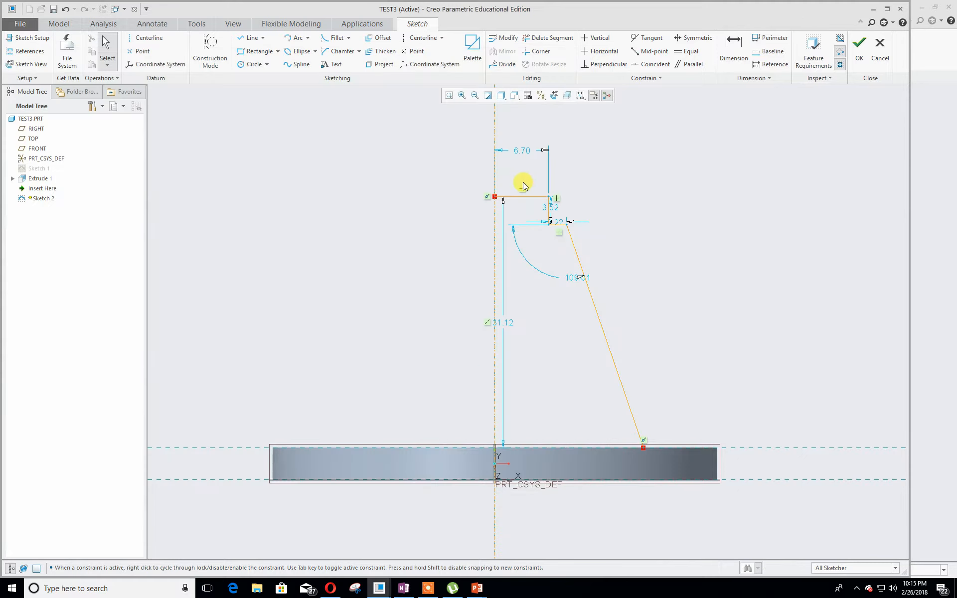
double_click(521, 150)
text(15/2)
key(Return)
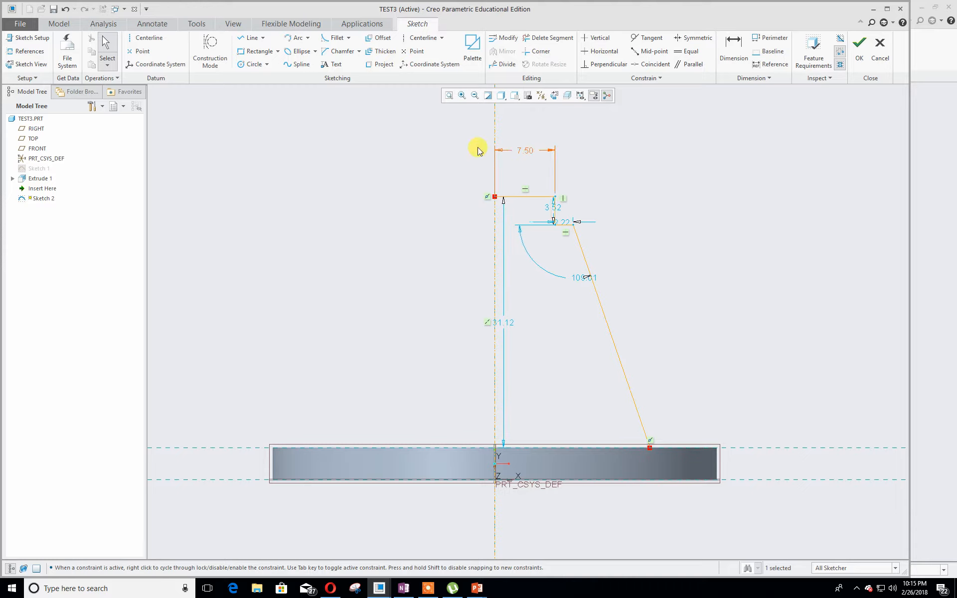
click(641, 219)
Dimension the horizontal distance from the centerline to the upper end of the sloped line.
click(732, 44)
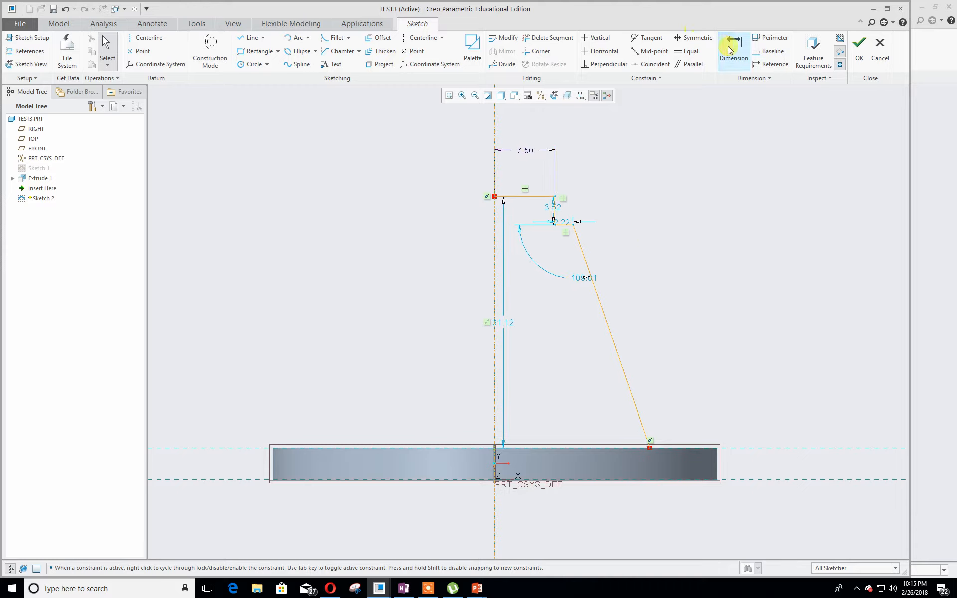
click(572, 227)
click(557, 227)
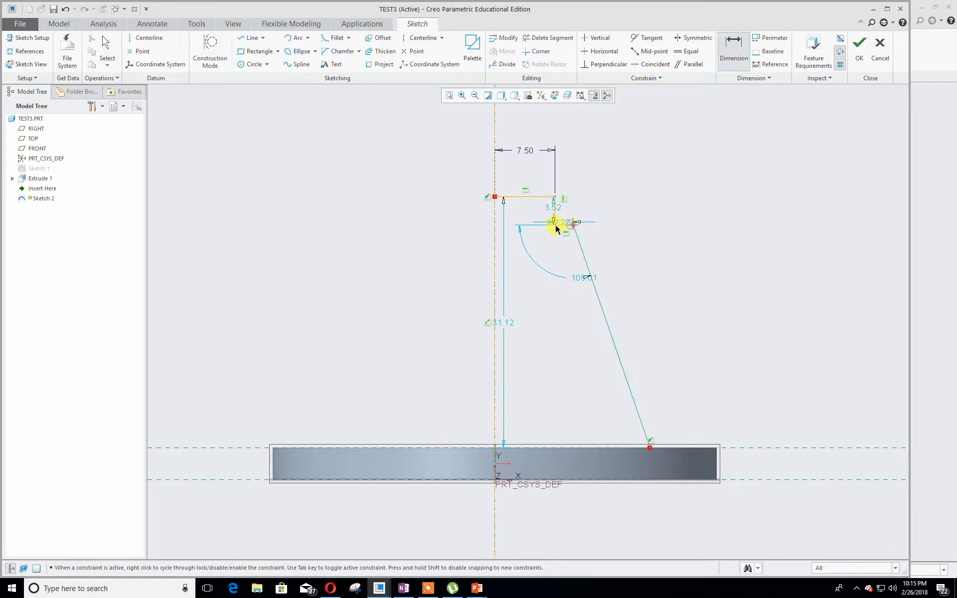
click(495, 234)
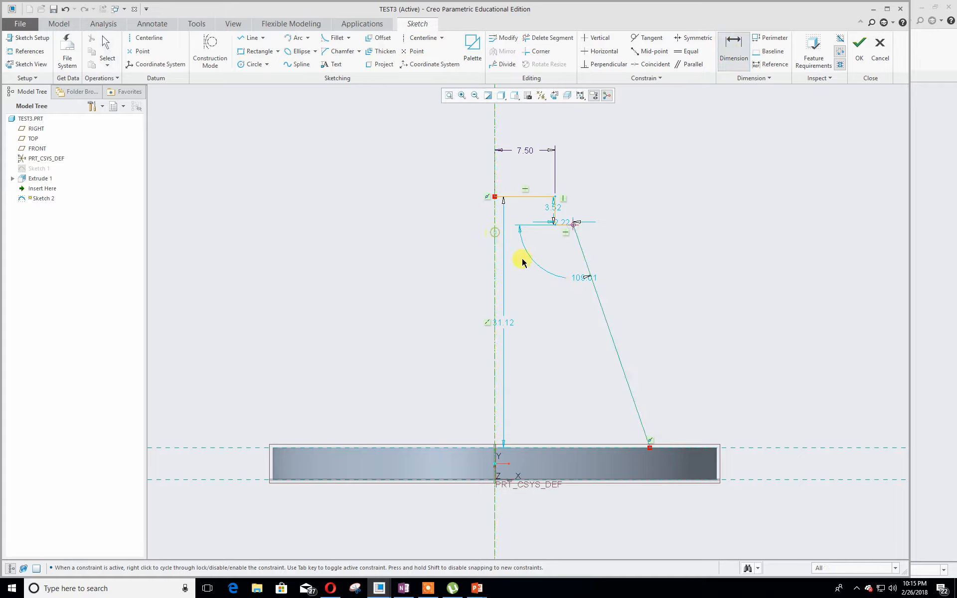
middle_click(541, 324)
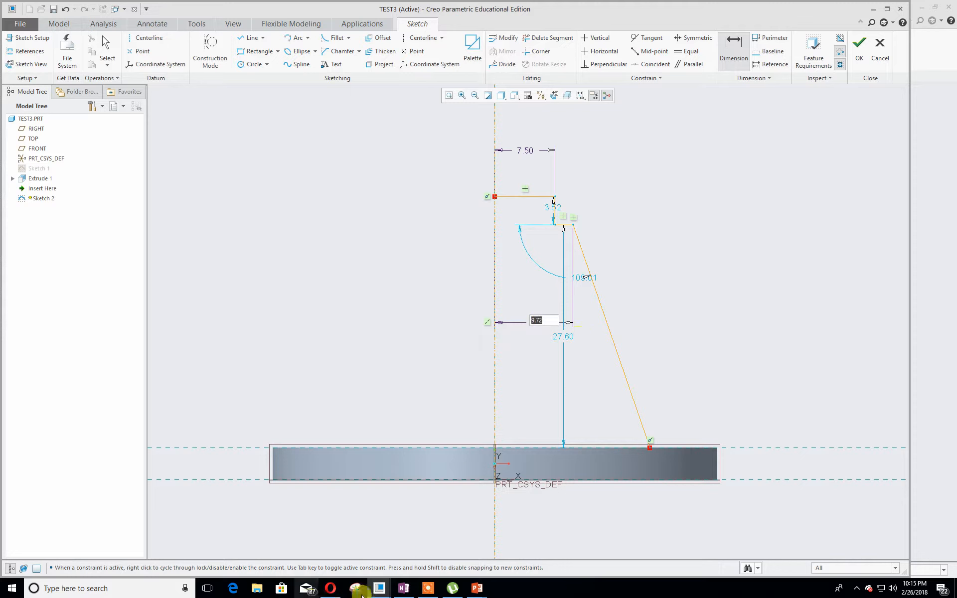
Check the exercise drawing in PowerPoint and set the distance from the centerline to the sloped line's upper end to 9.50.
mouse_move(476, 589)
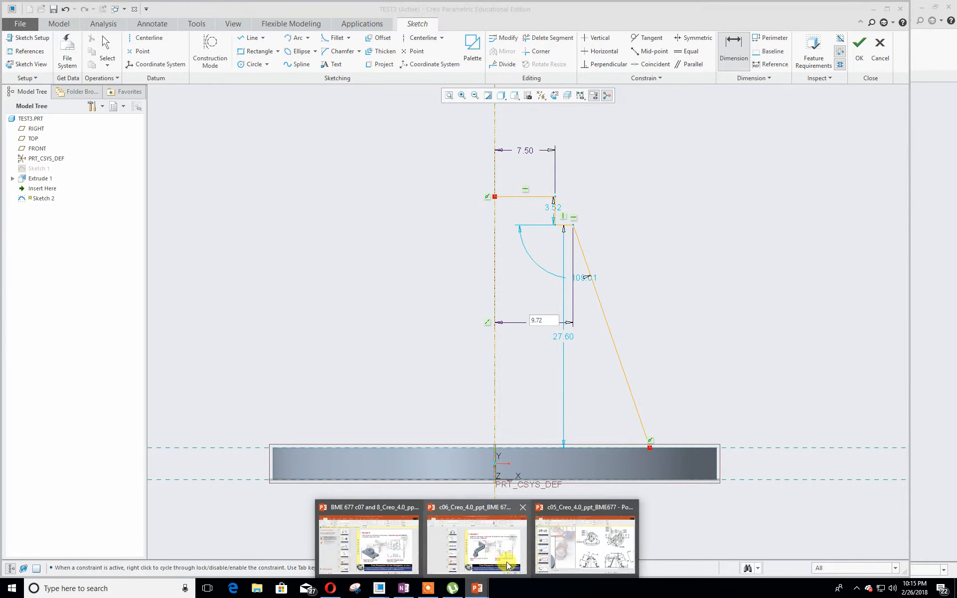
click(580, 550)
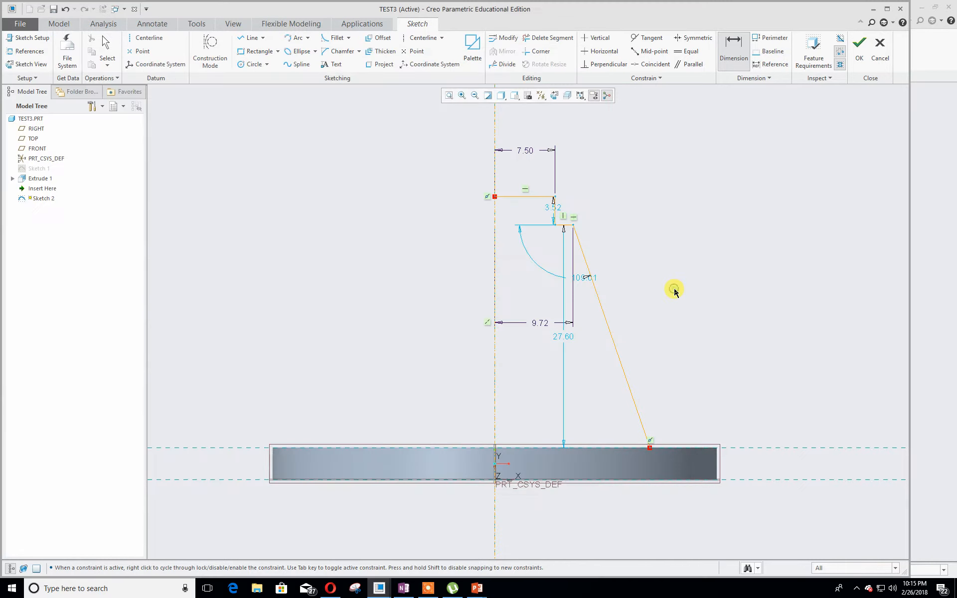
click(672, 294)
double_click(537, 323)
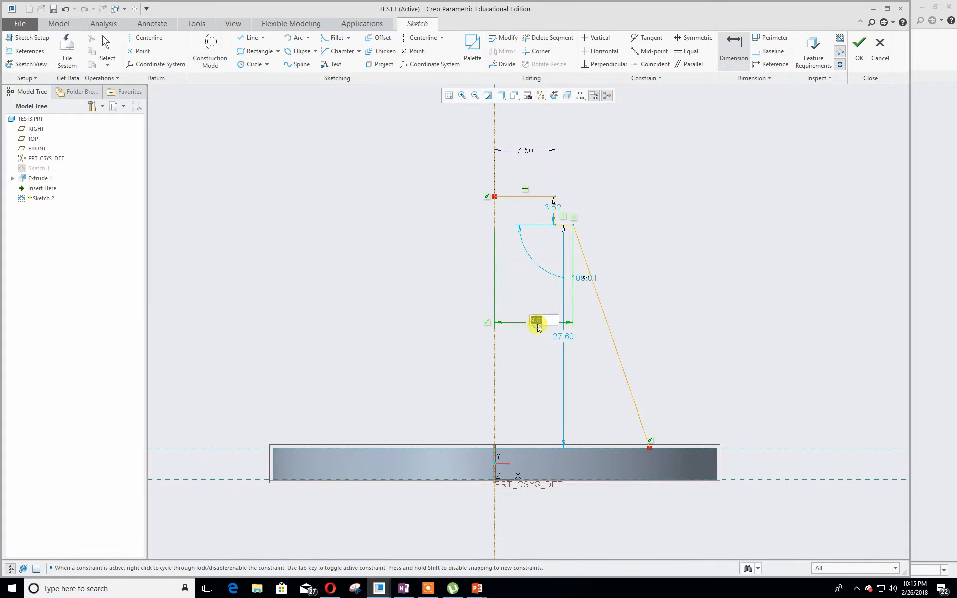
text(19/)
key(Return)
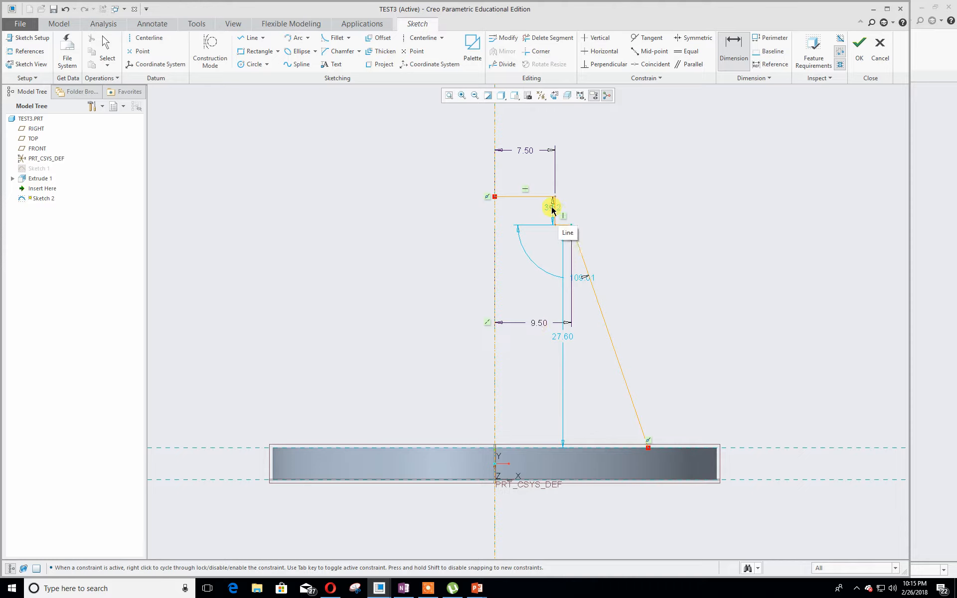
click(620, 214)
middle_click(644, 226)
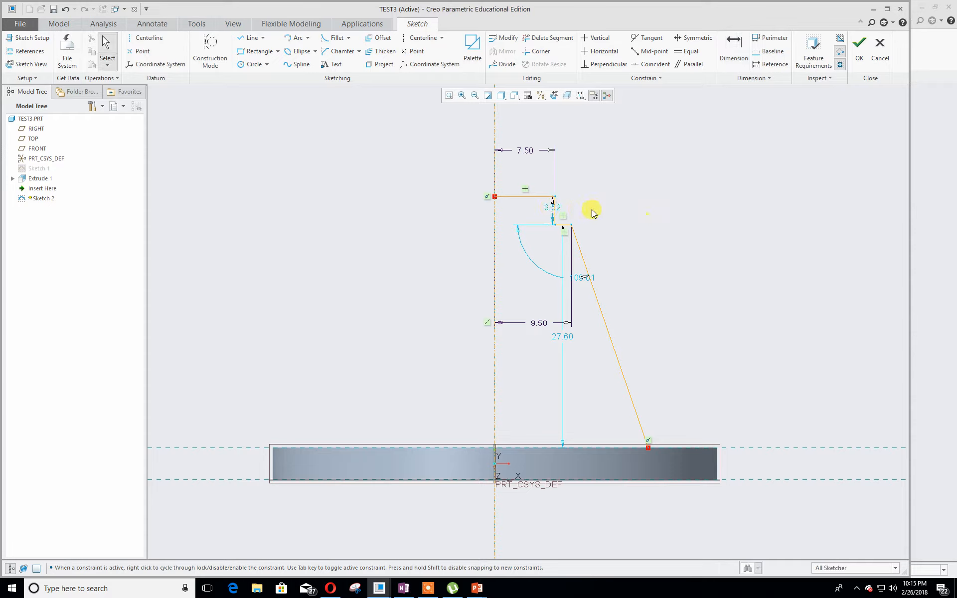
Set the short vertical line's height to 4 per the exercise drawing, repositioning that dimension and the lower height dimension.
drag(551, 208, 687, 212)
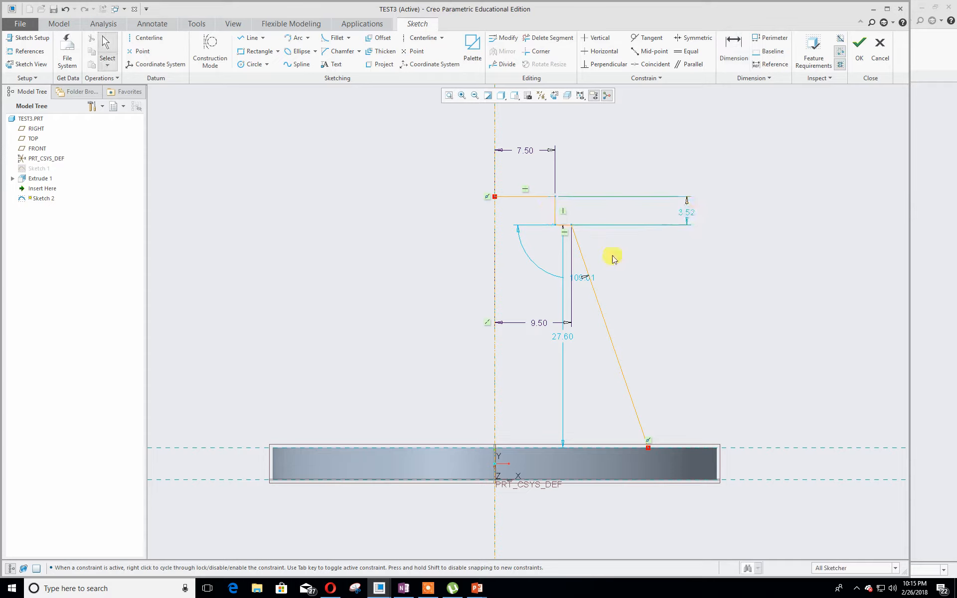
click(477, 589)
click(585, 544)
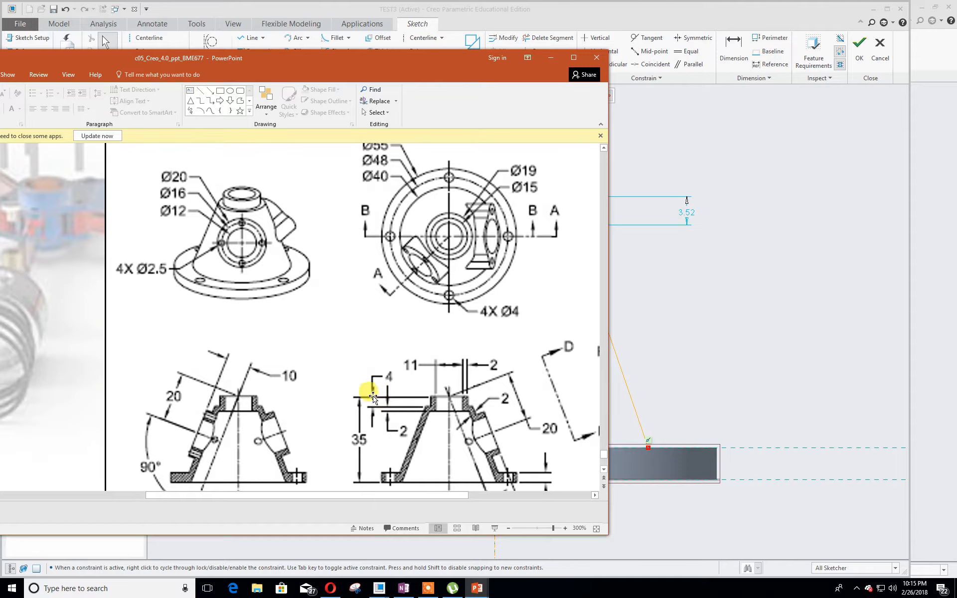
click(658, 313)
double_click(684, 211)
text(4)
key(Return)
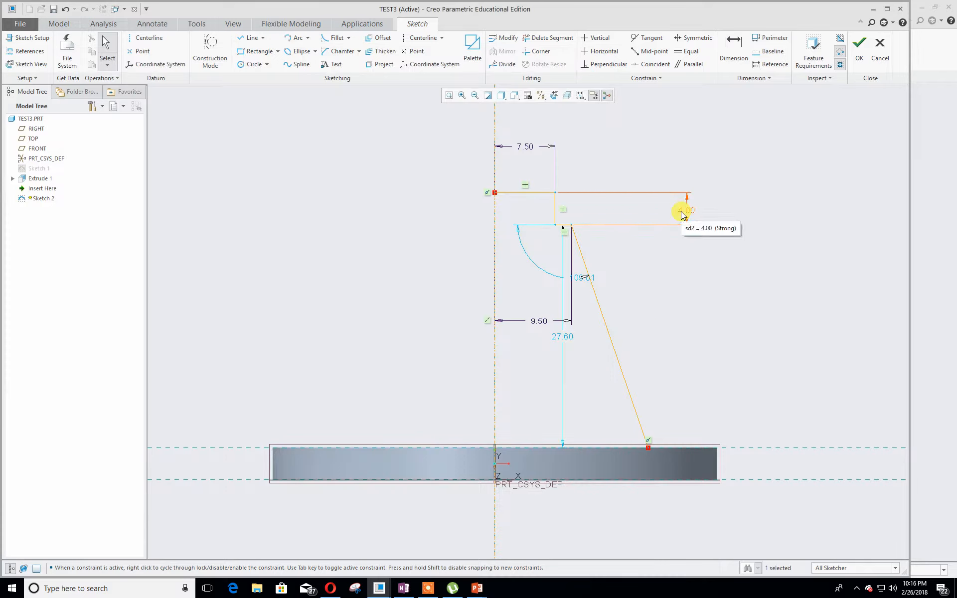
mouse_move(566, 342)
mouse_down()
mouse_move(465, 327)
mouse_move(569, 335)
mouse_up()
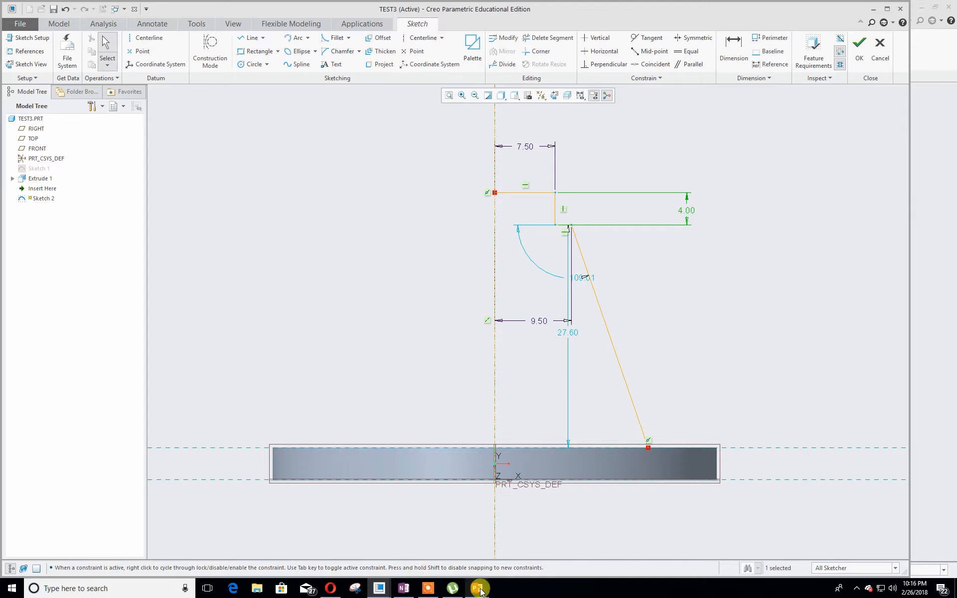
mouse_move(480, 591)
click(579, 546)
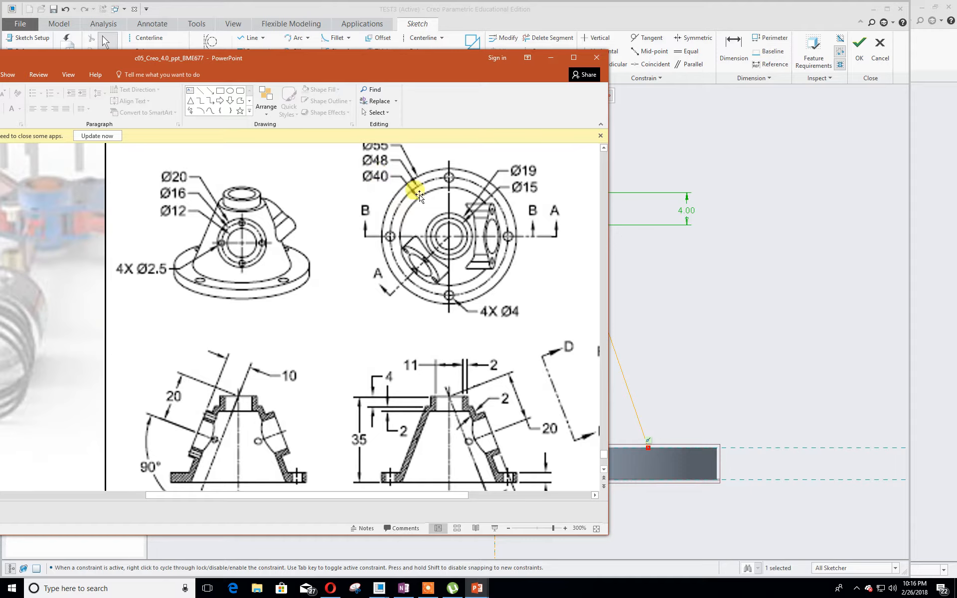
click(753, 304)
click(734, 48)
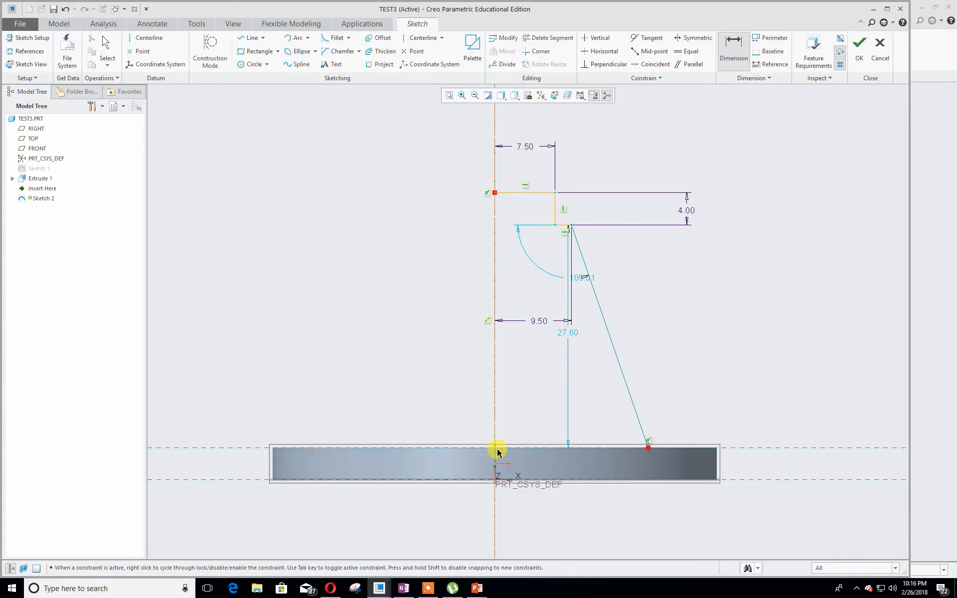
middle_click(647, 403)
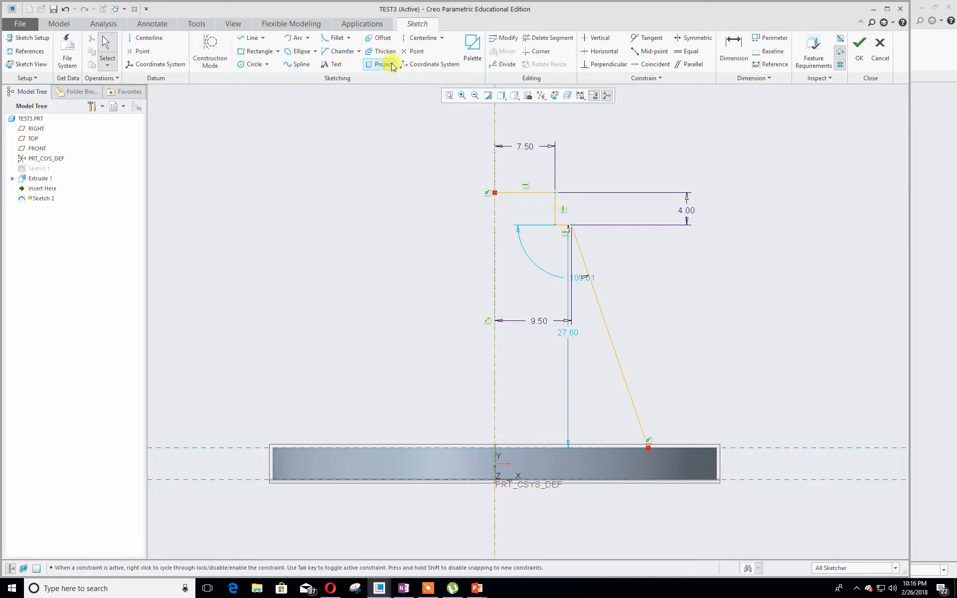
Place a datum point where the vertical centerline meets the top face of the base disc.
click(141, 51)
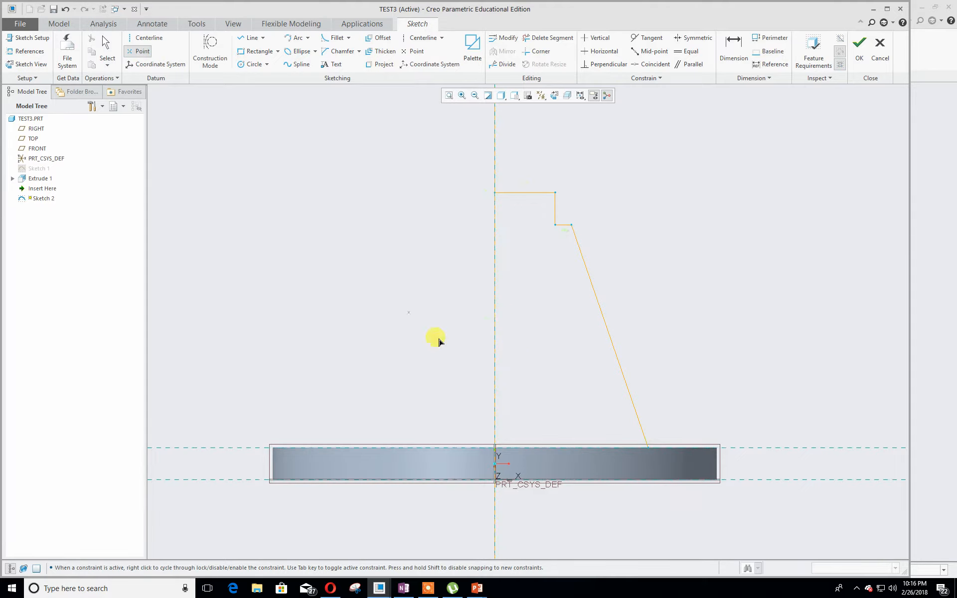
click(495, 447)
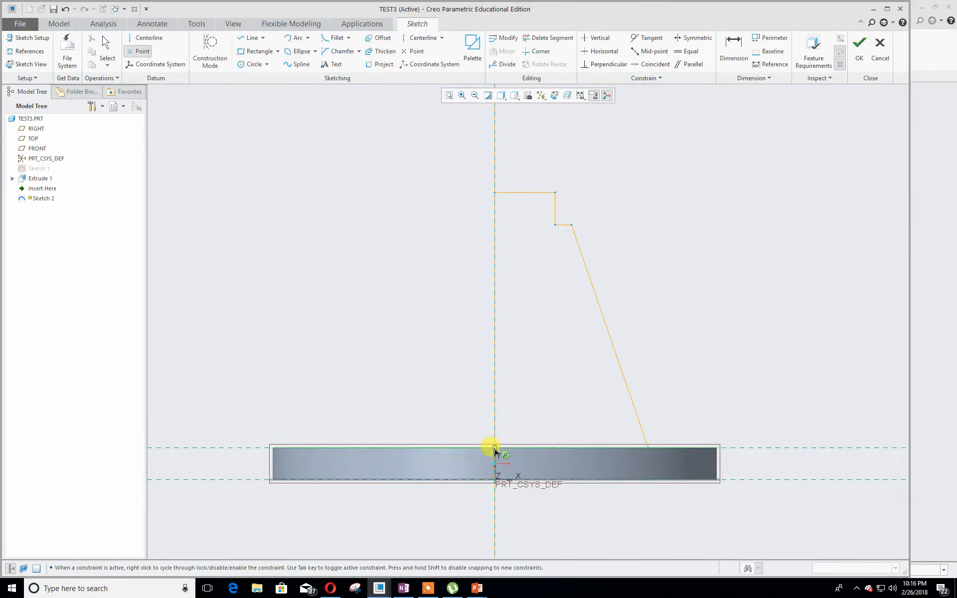
click(497, 450)
middle_click(889, 364)
Dimension the horizontal distance from the datum point to the sloped line's lower end and set it to 20.
click(734, 48)
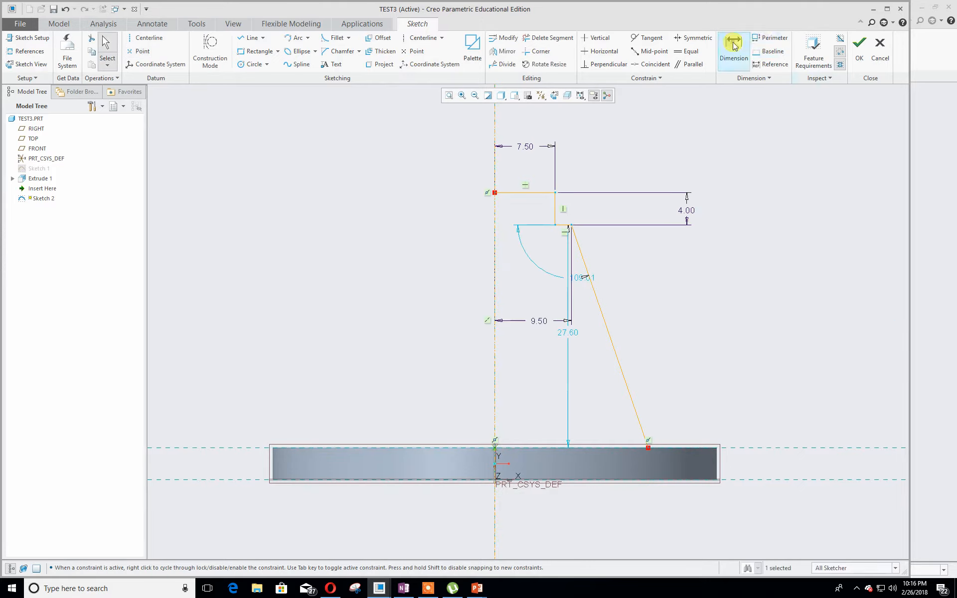
click(649, 449)
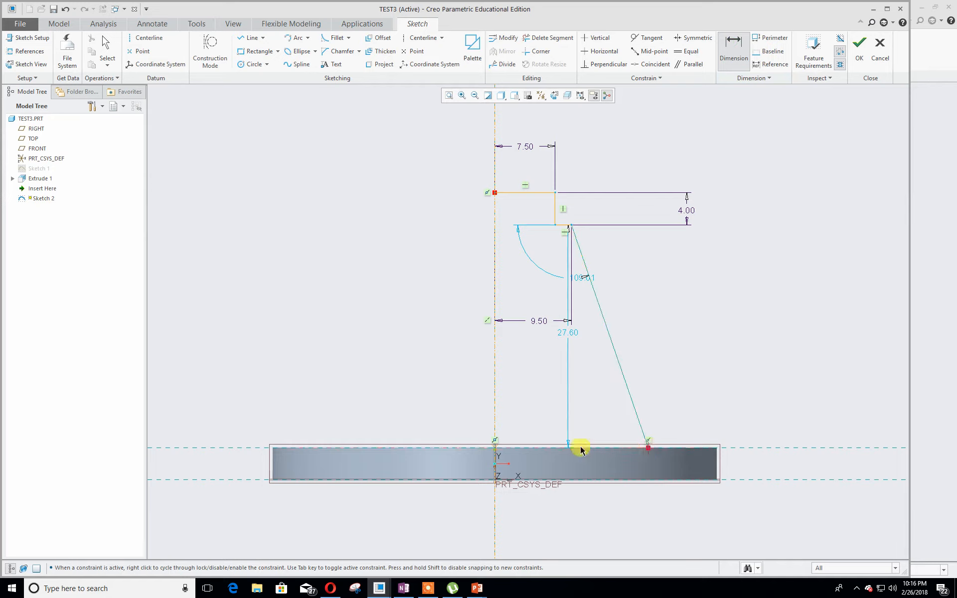
click(496, 449)
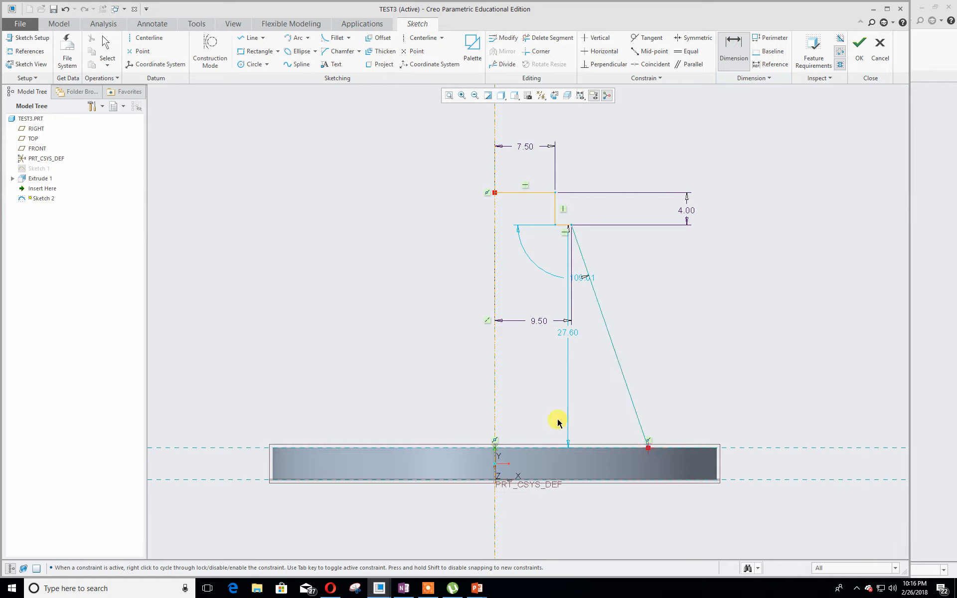
middle_click(542, 408)
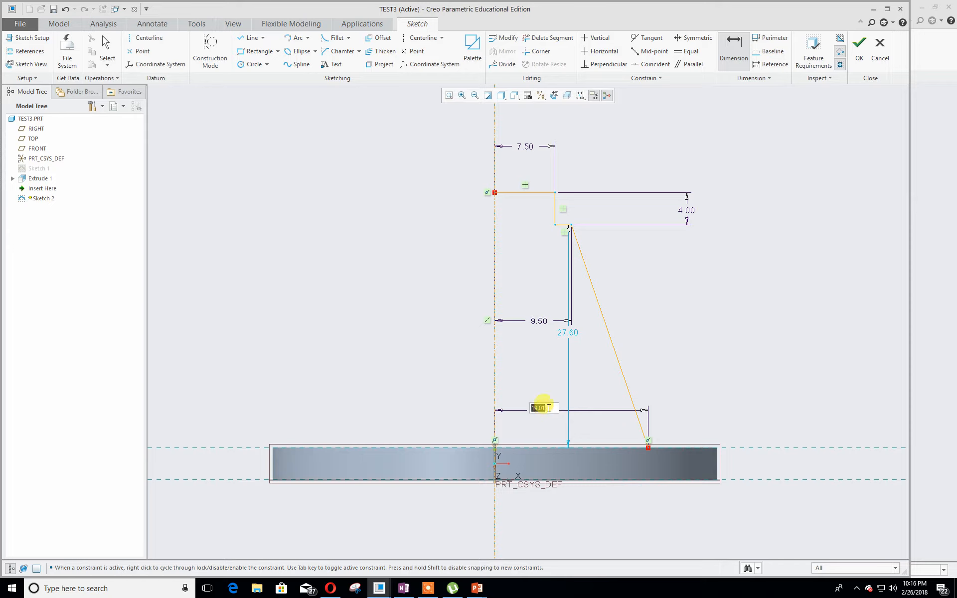
text(20)
key(Return)
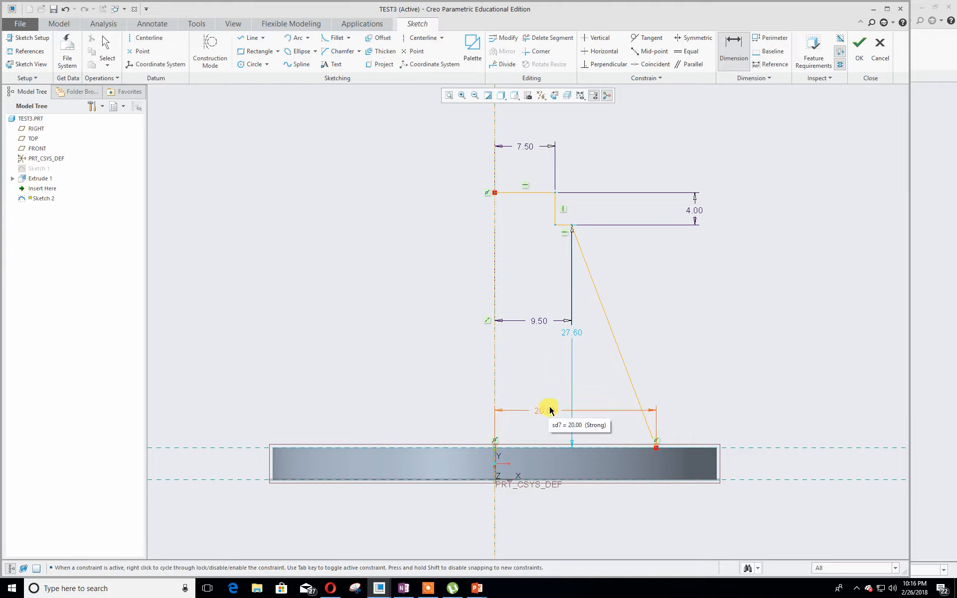
Dimension the vertical distance from the profile's upper end on the centerline down to the datum point.
click(730, 52)
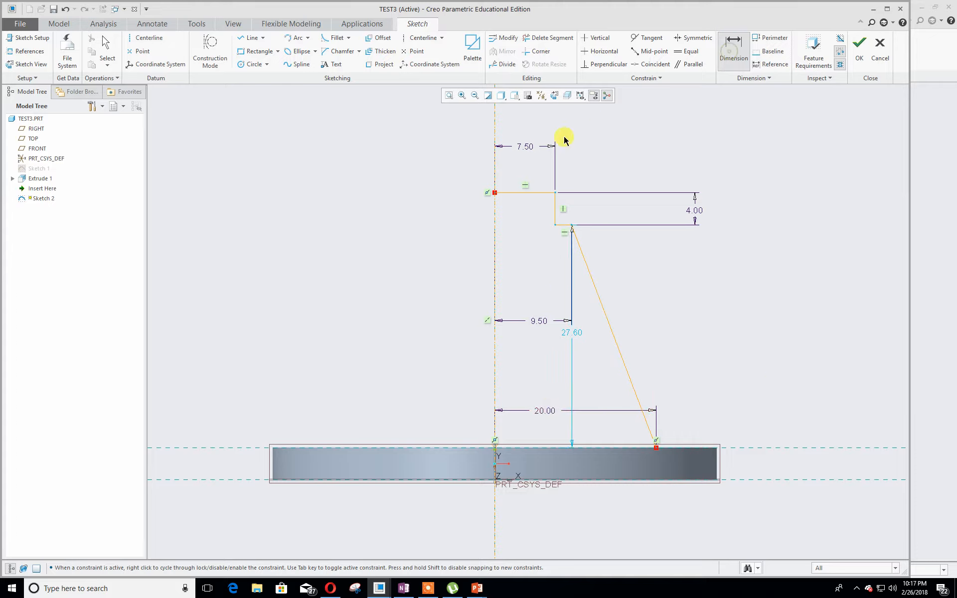
click(494, 192)
click(495, 449)
middle_click(399, 337)
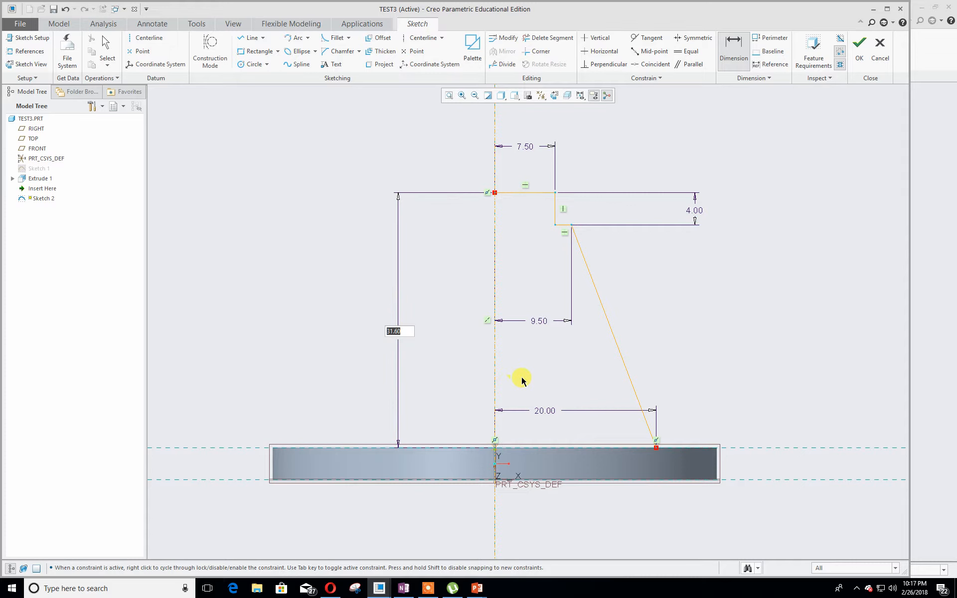
Check the exercise drawing in PowerPoint and set the profile's overall height above the disc to 35.
mouse_move(476, 590)
click(576, 533)
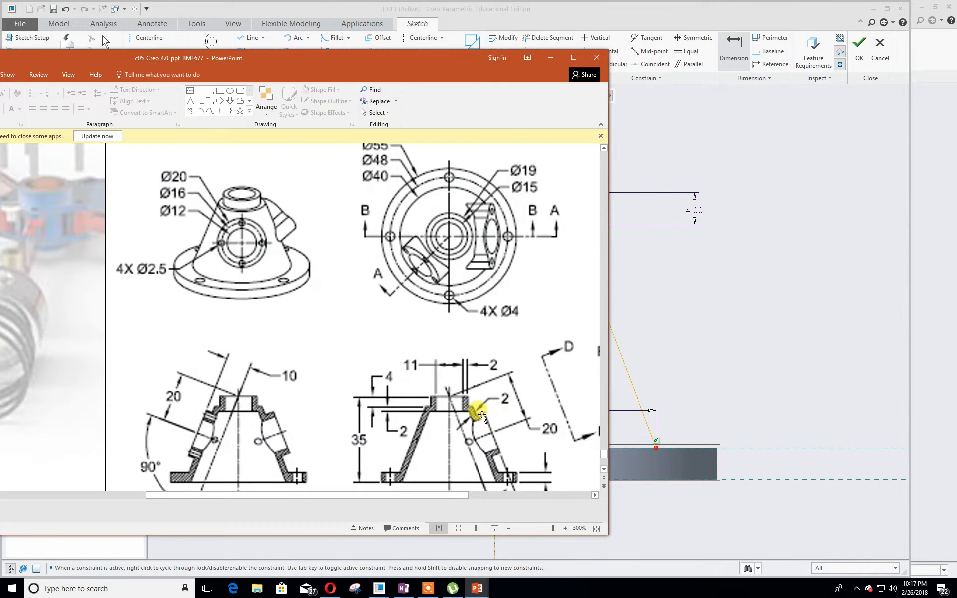
scroll(479, 413, down, 2)
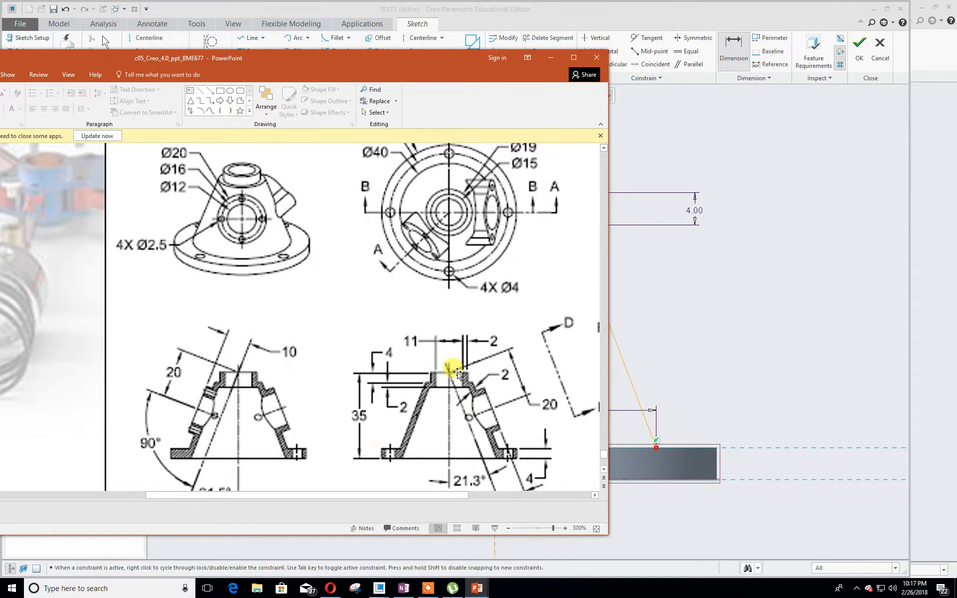
click(710, 332)
click(391, 335)
double_click(391, 334)
text(35)
key(Return)
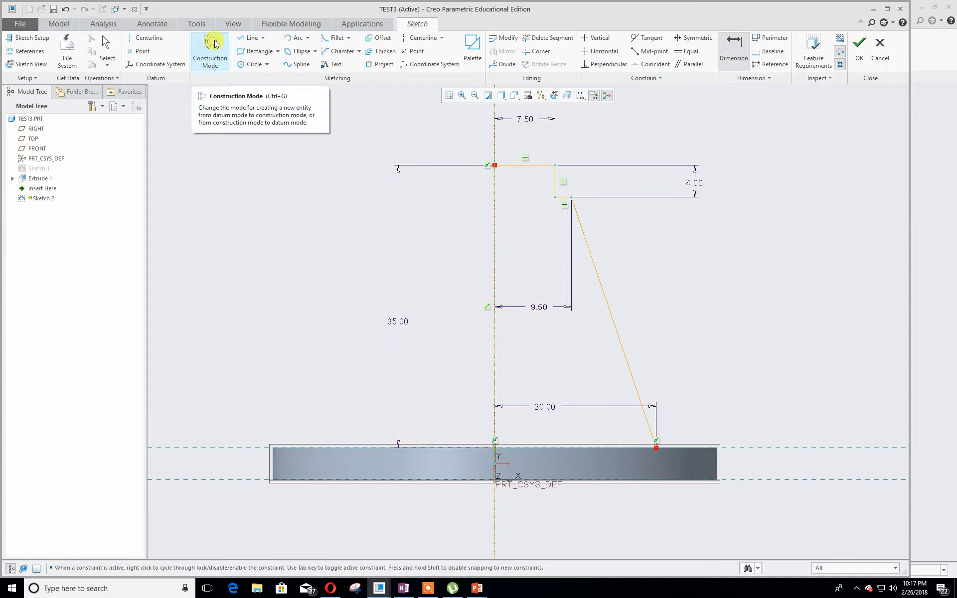
Close the profile with lines down the centerline and along the disc's top face to the sloped line, and finish the sketch.
click(241, 38)
click(495, 165)
click(495, 447)
click(656, 447)
middle_click(856, 362)
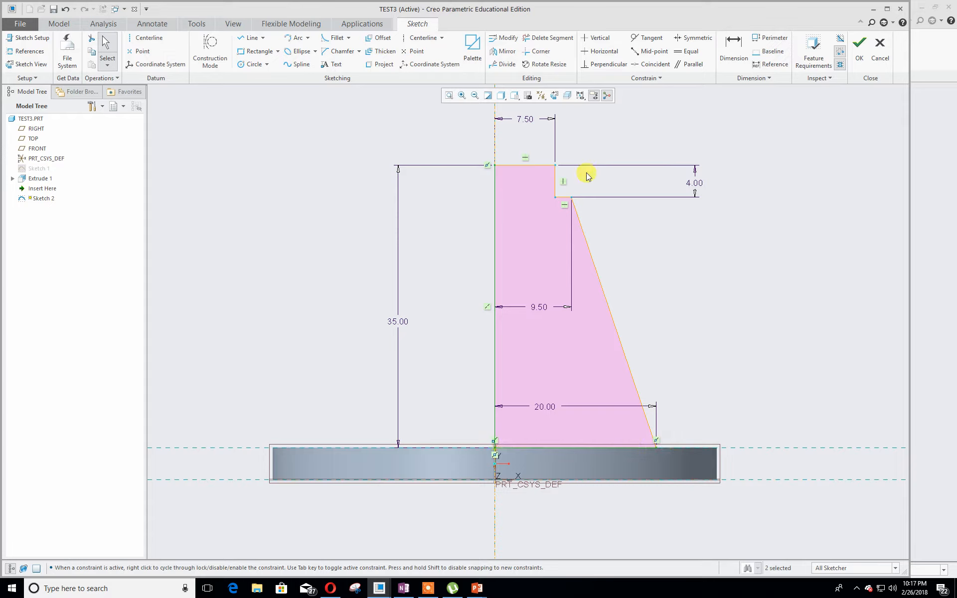
click(808, 209)
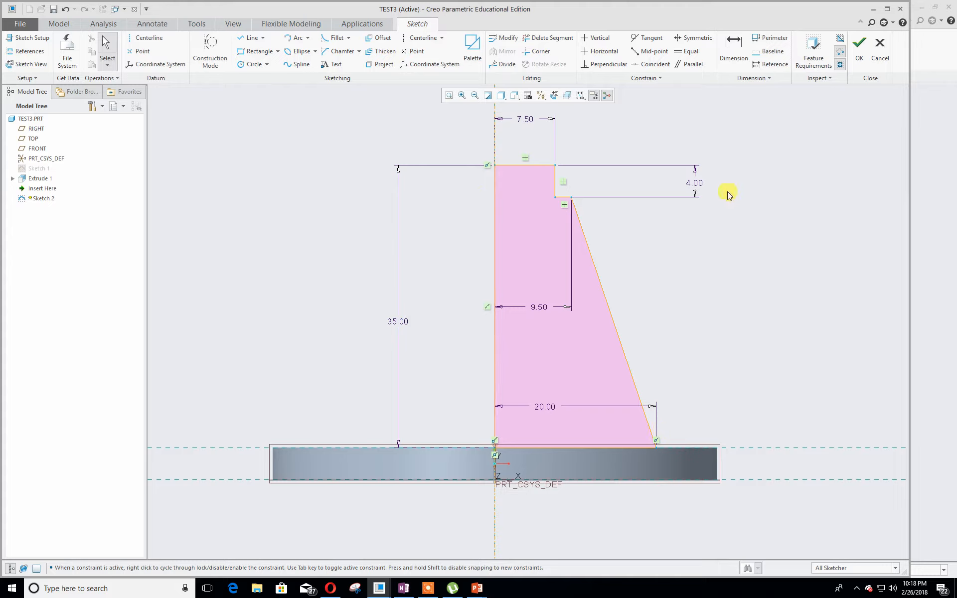
click(858, 55)
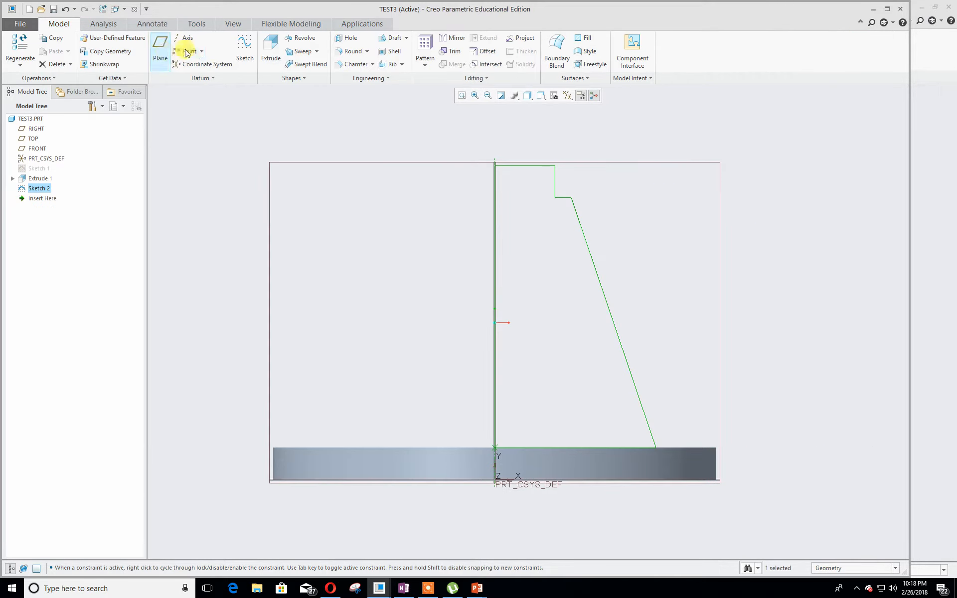
Revolve the closed profile 360° about its vertical centerline into a solid conical body.
click(301, 38)
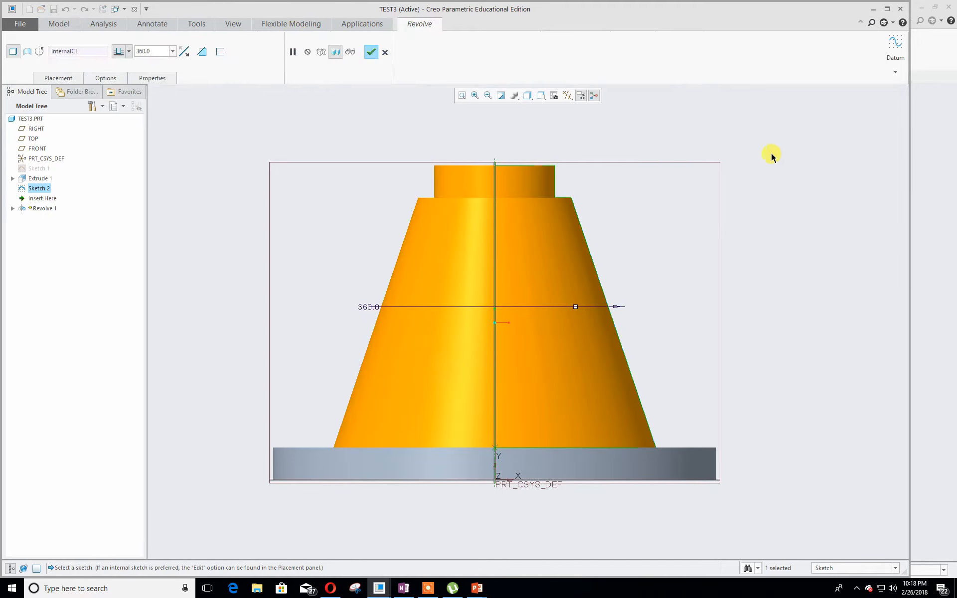
middle_drag(795, 155, 749, 196)
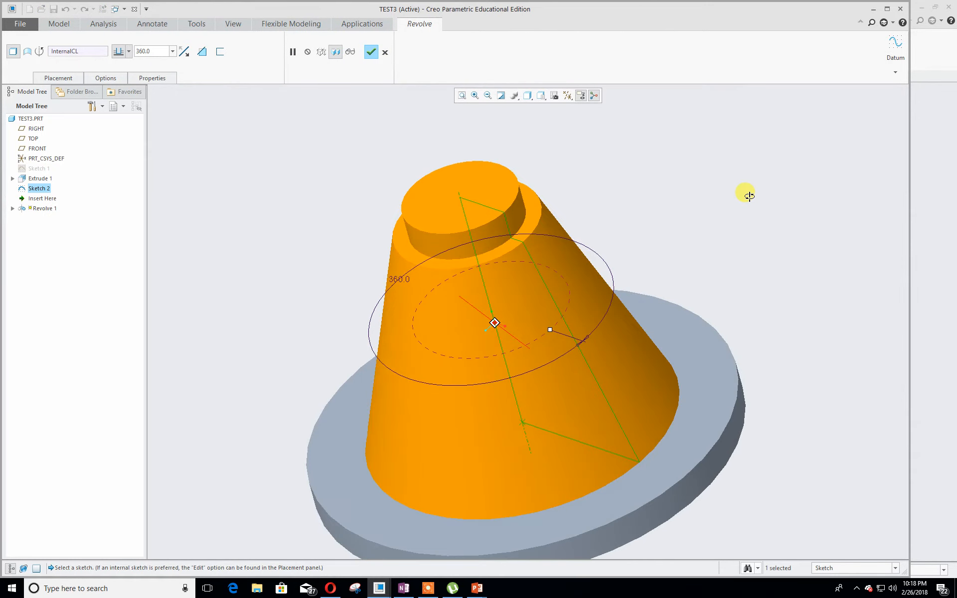
click(372, 51)
mouse_move(283, 238)
middle_down()
mouse_move(250, 261)
mouse_move(302, 212)
mouse_move(312, 184)
mouse_move(269, 175)
mouse_move(254, 227)
mouse_move(299, 280)
middle_up()
click(541, 95)
click(545, 107)
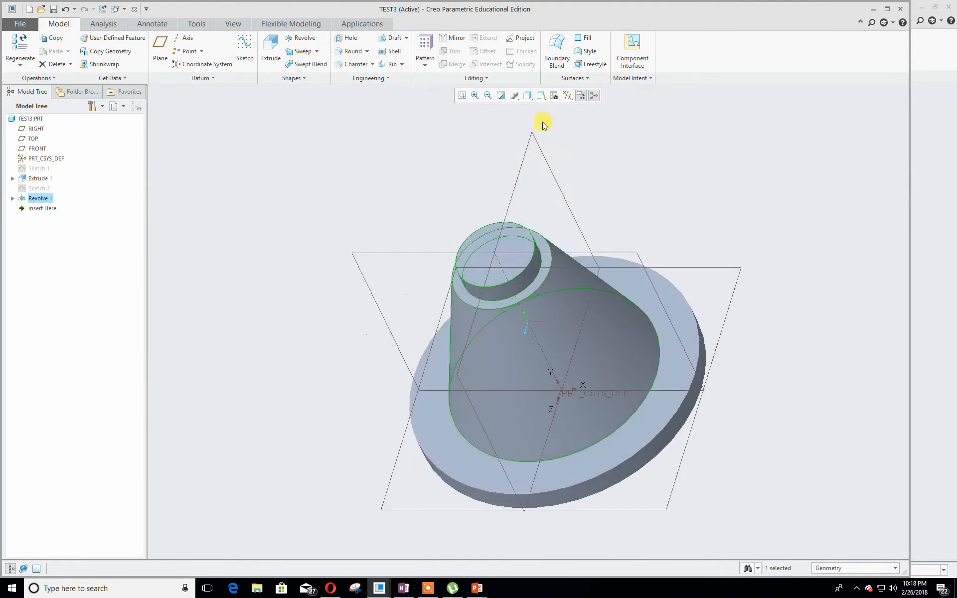
Check the exercise drawing, start a sketch on the FRONT plane with RIGHT as the right-hand reference, and display the model with hidden lines.
key(alt+Tab)
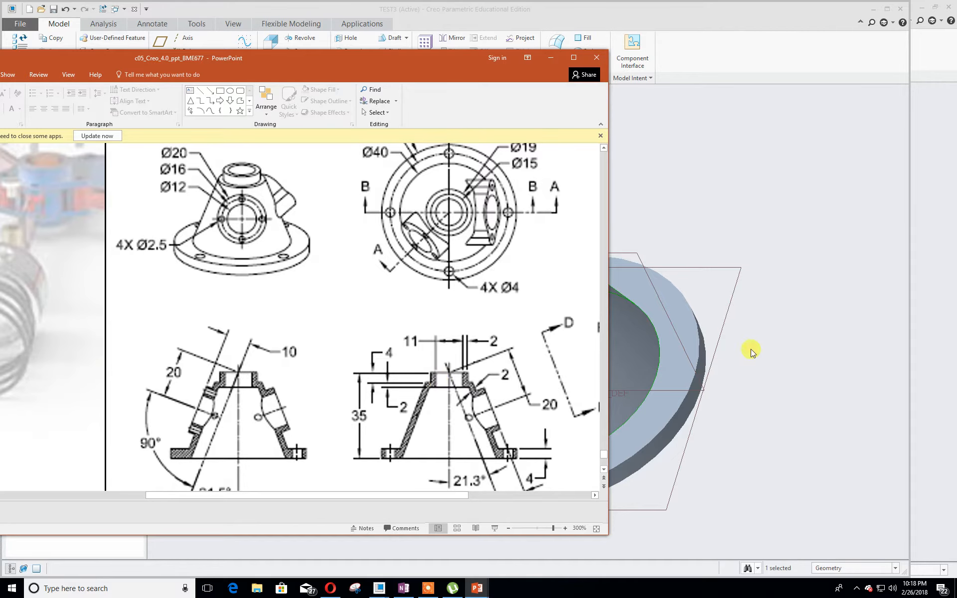
click(785, 351)
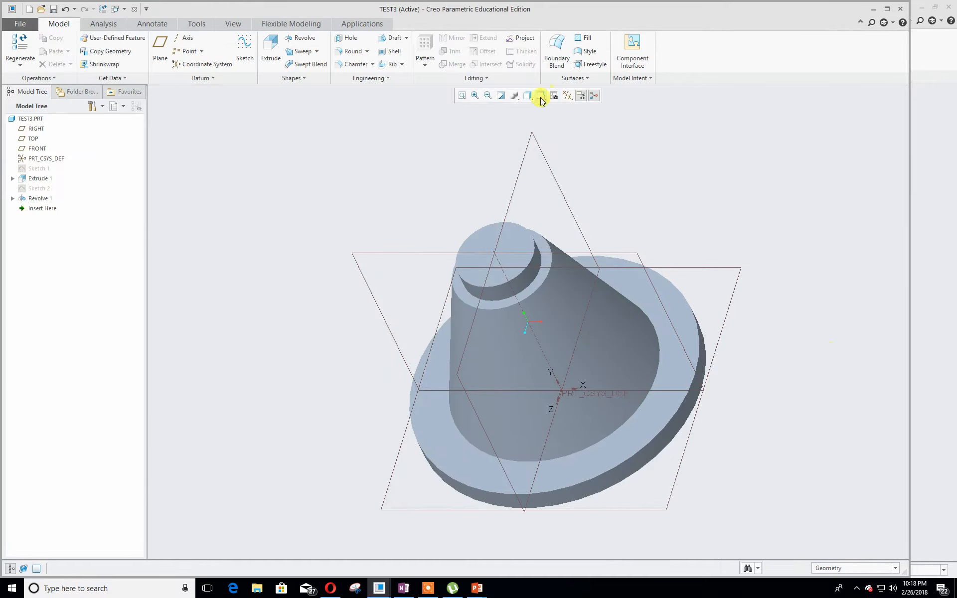
click(245, 56)
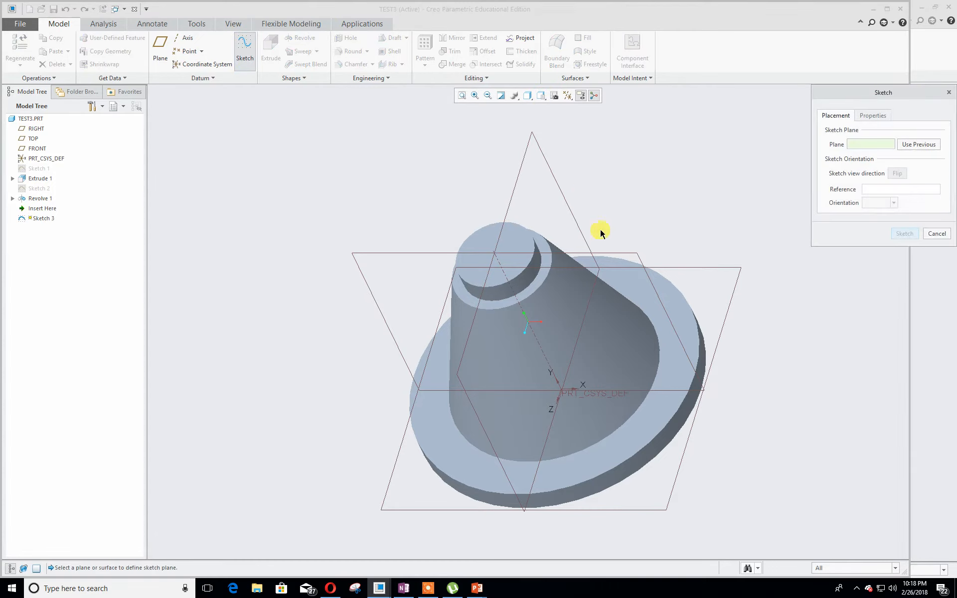
click(619, 255)
middle_drag(624, 220, 625, 202)
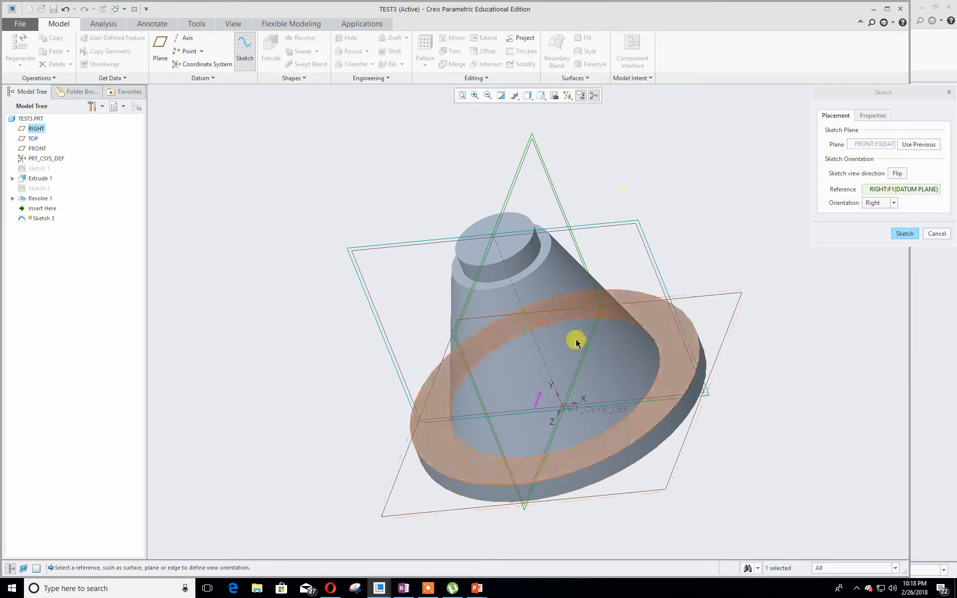
click(904, 234)
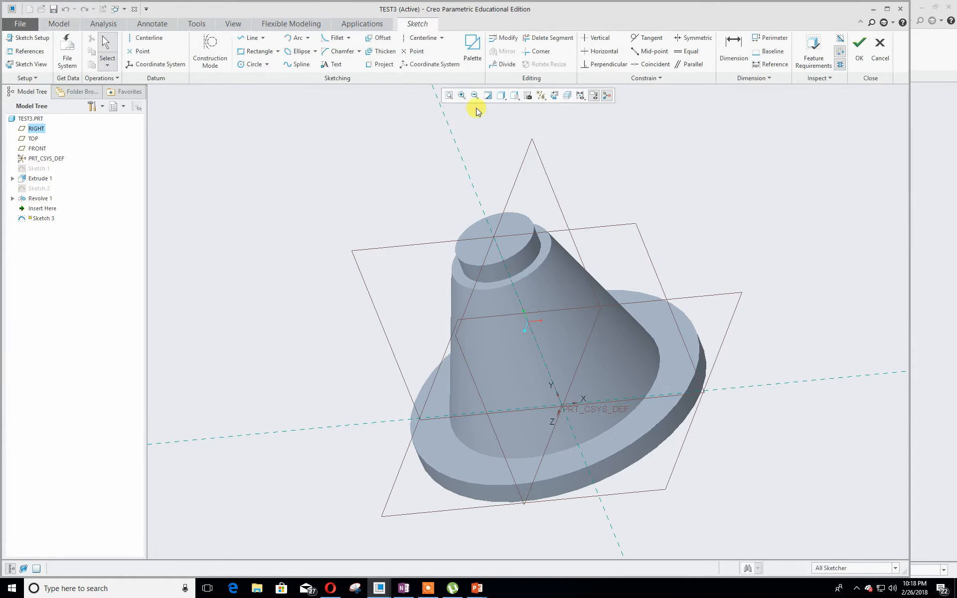
click(554, 96)
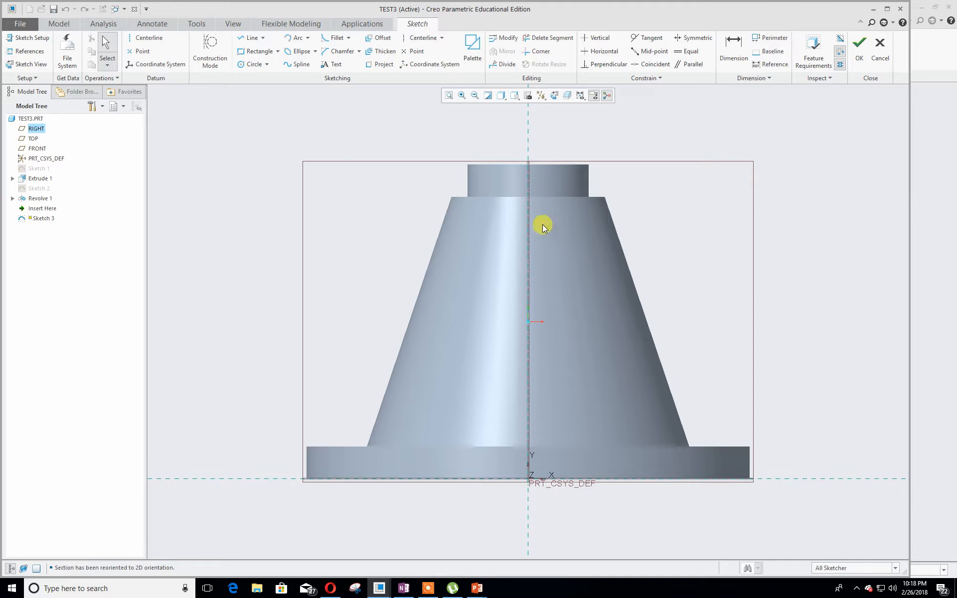
click(502, 96)
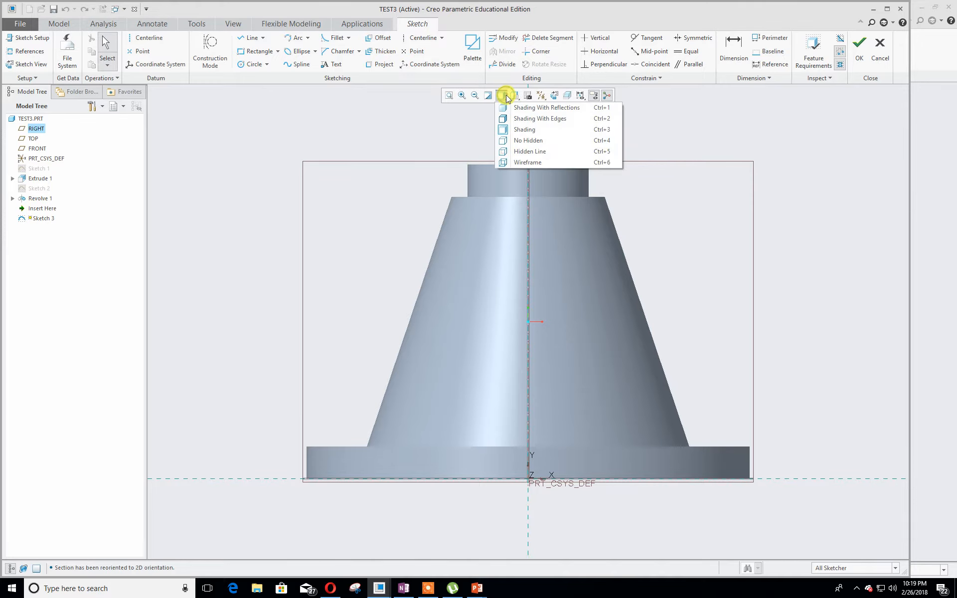
click(532, 152)
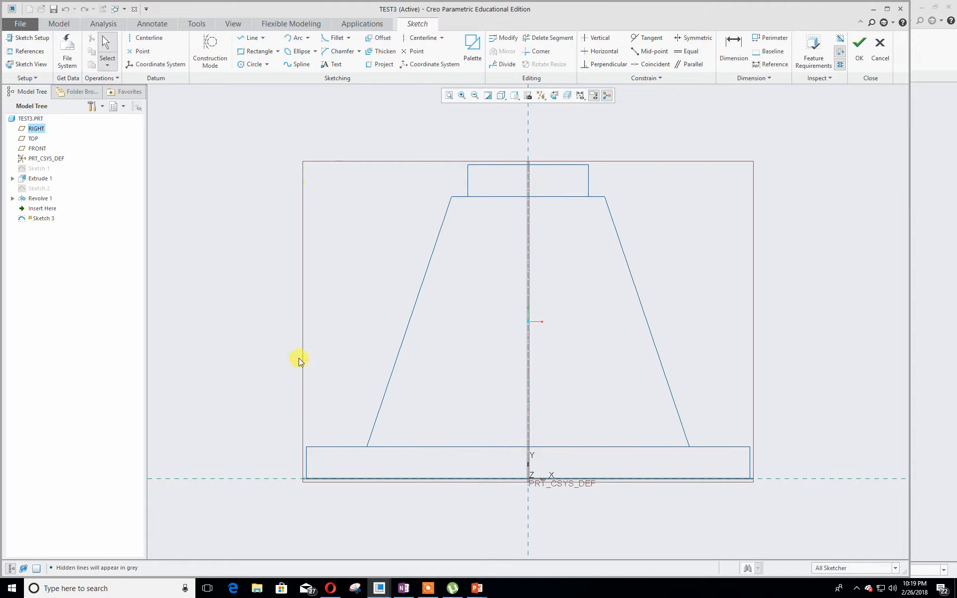
Sketch the inner profile from the top centerline: about 4.4 across, 7.6 down, 2.4 outward, ending with a sloped line to the disc's bottom.
click(249, 44)
click(548, 169)
click(564, 165)
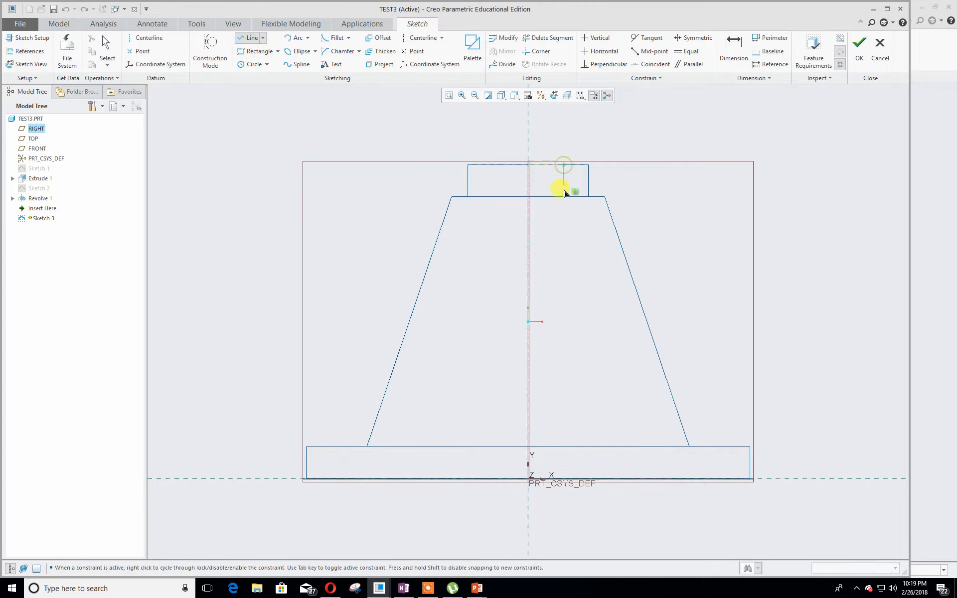
click(565, 225)
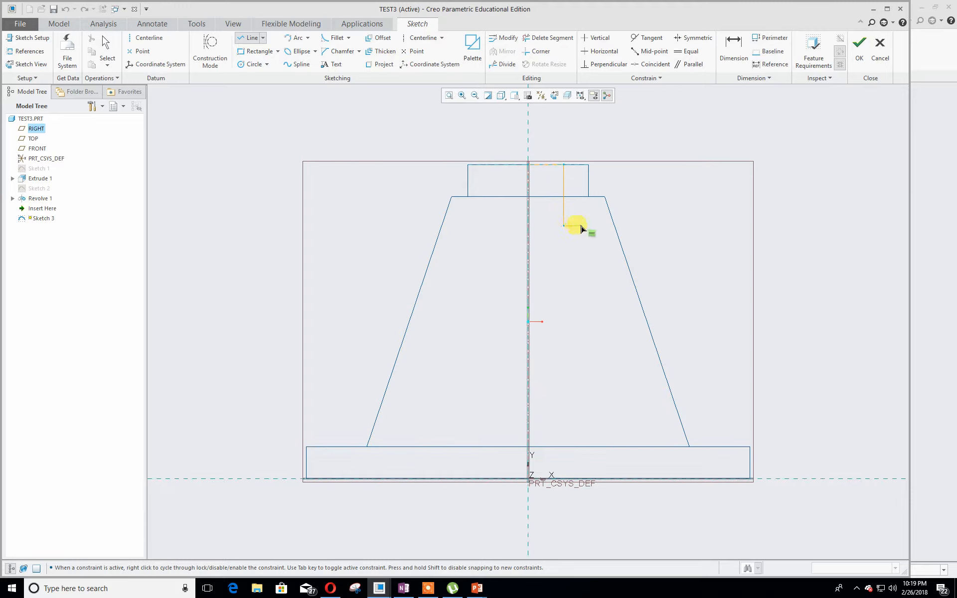
click(583, 225)
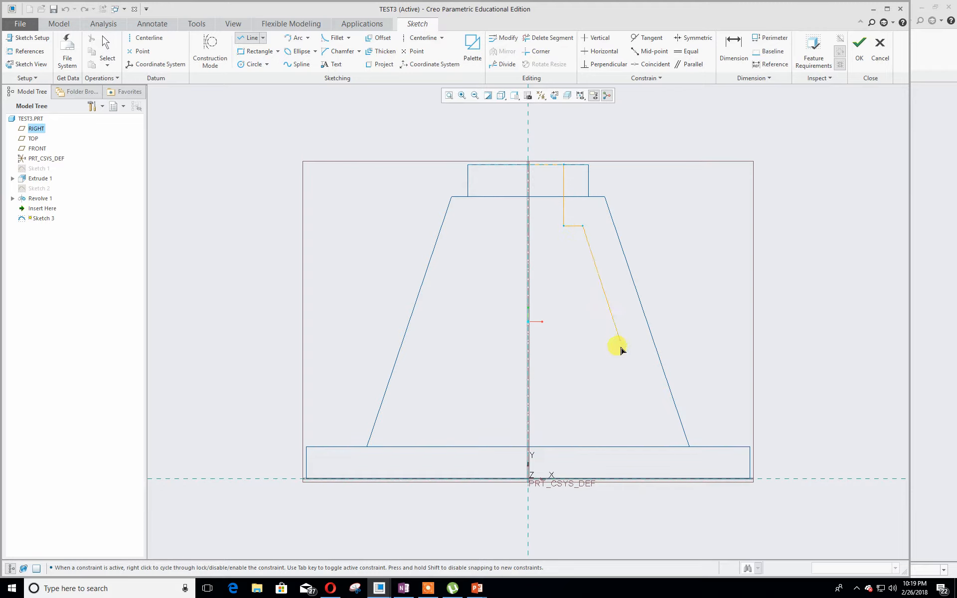
click(662, 478)
middle_click(661, 478)
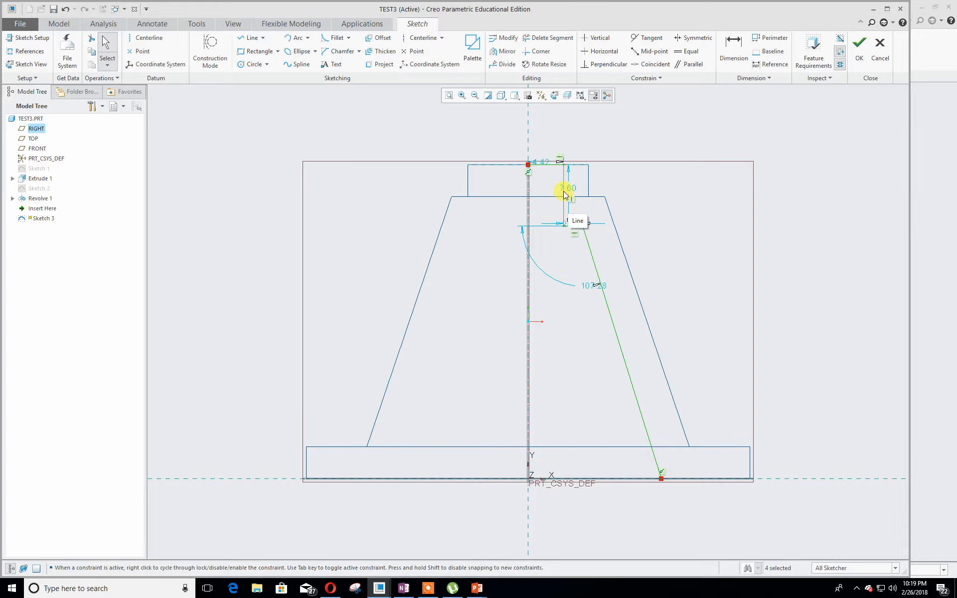
Move the inner top line's length dimension above the body and set it to 11/2 per the exercise drawing in PowerPoint.
drag(545, 164, 545, 138)
click(475, 590)
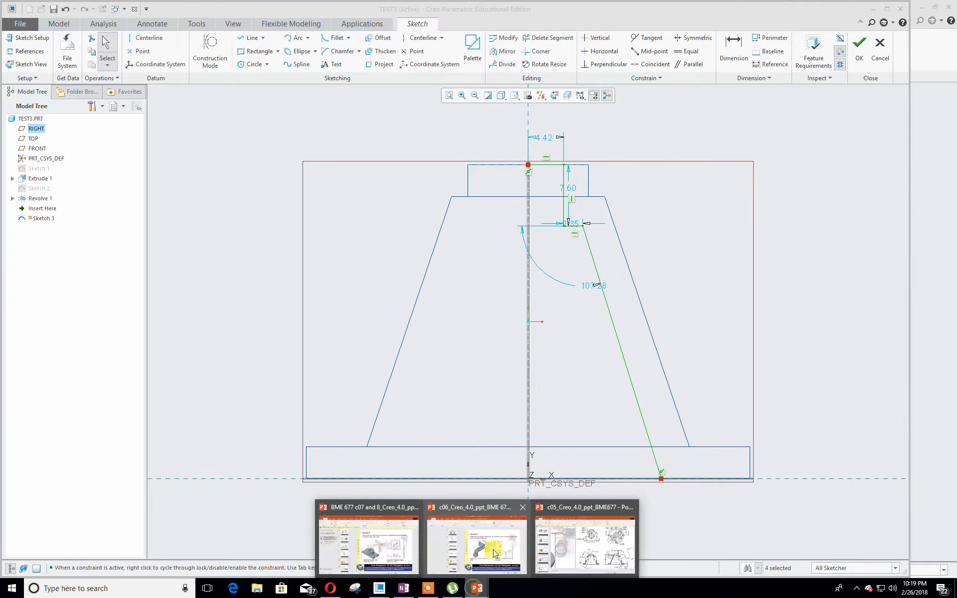
click(581, 538)
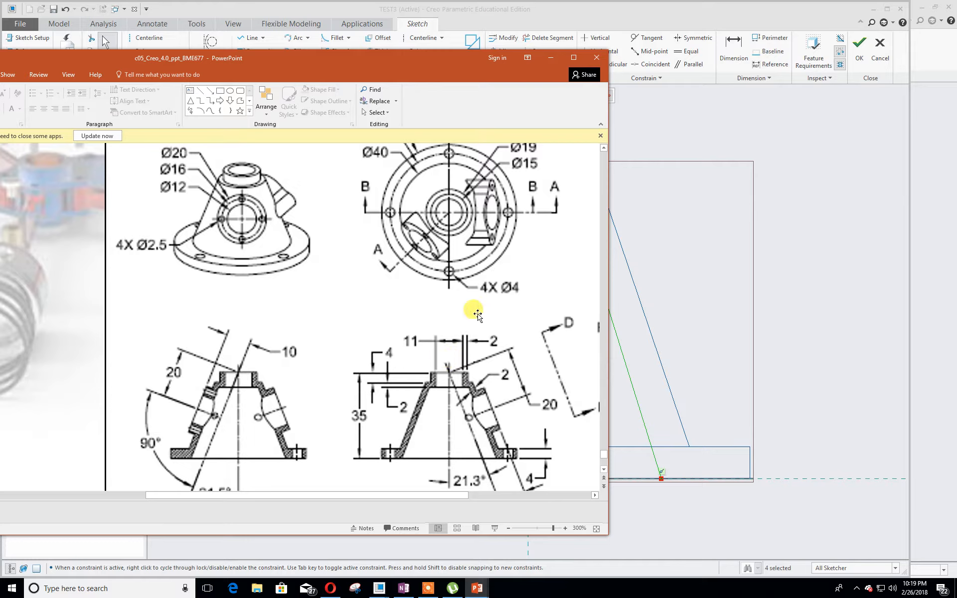
click(705, 222)
double_click(538, 136)
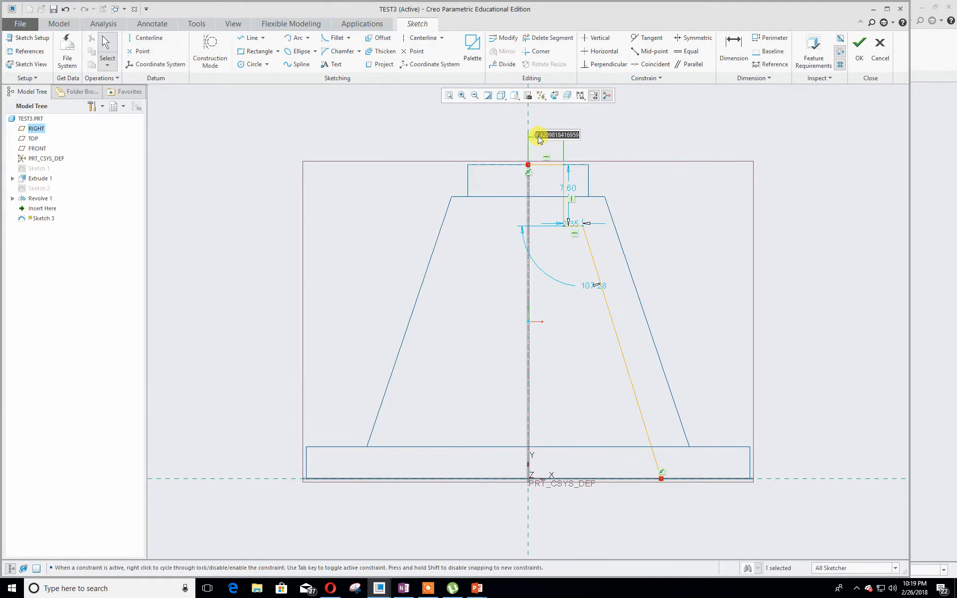
text(11/2)
key(Return)
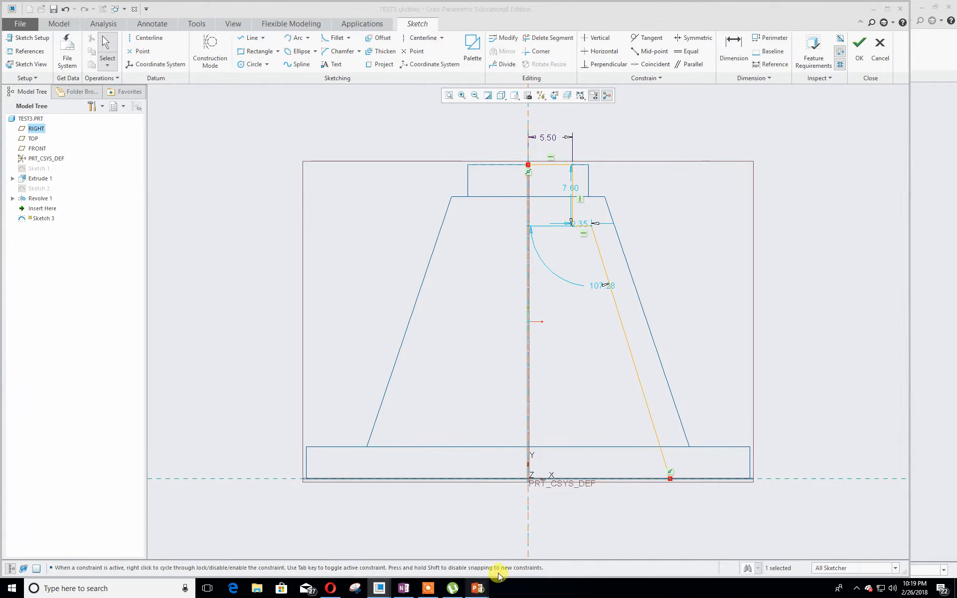
mouse_move(477, 588)
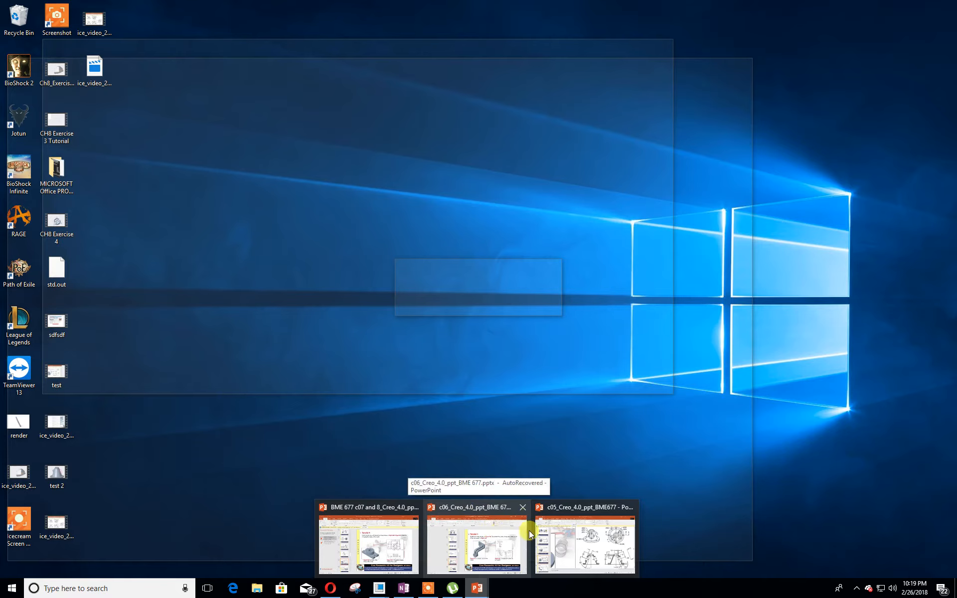
Close the c06 and the c07 and 8 presentations in PowerPoint without saving, keeping the c05 exercise drawing open.
click(562, 531)
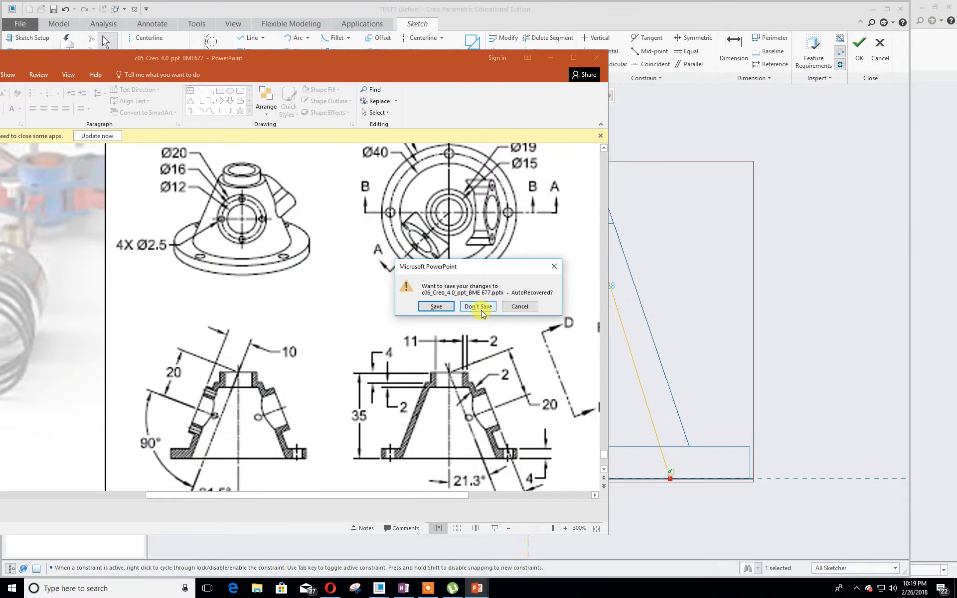
click(480, 307)
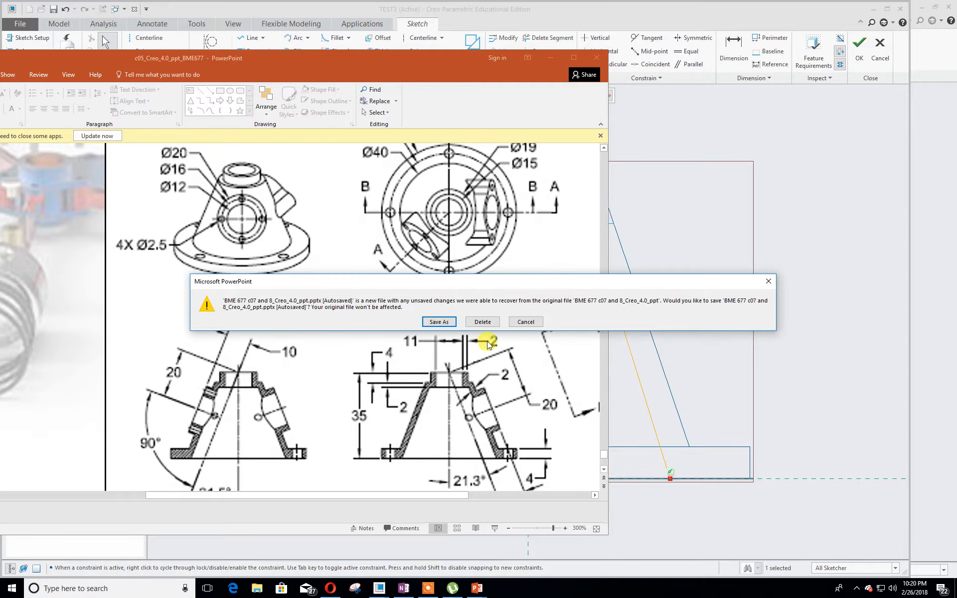
click(482, 322)
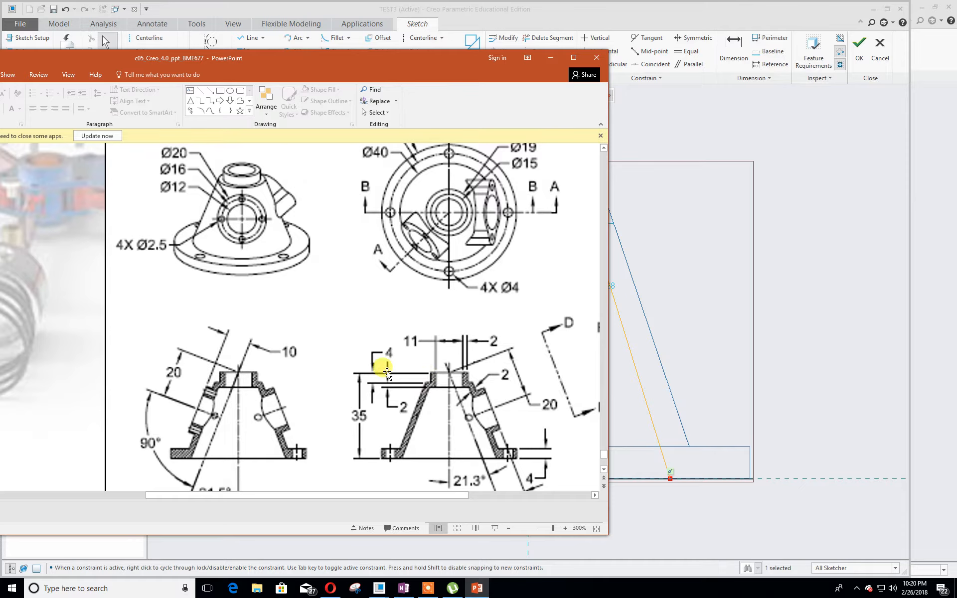
Back in Creo, set the length of the inner profile's short vertical line to 6.
click(650, 268)
double_click(568, 189)
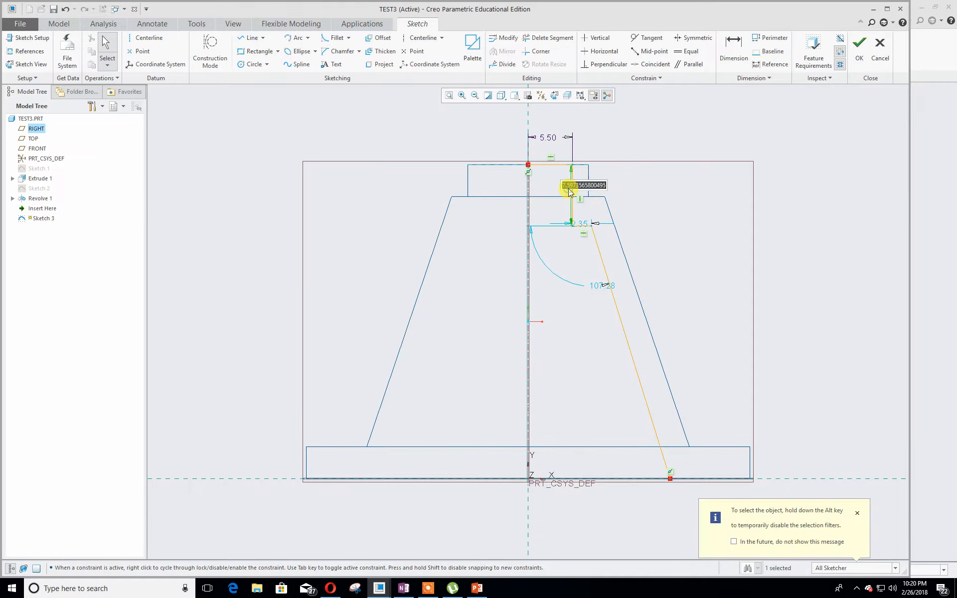
text(6)
key(Return)
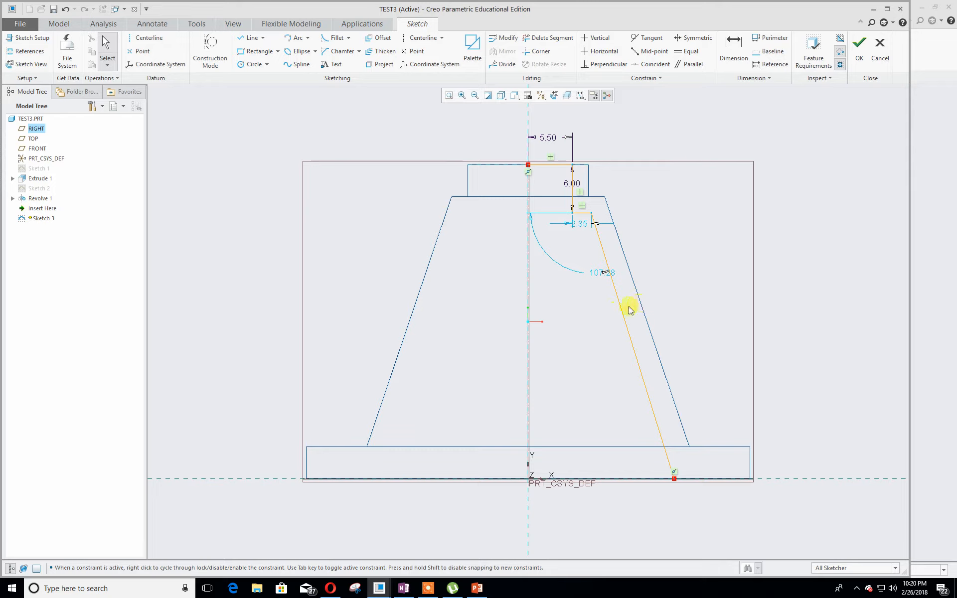
Constrain the inner profile's sloped line parallel to the cone's outer slanted edge.
click(692, 64)
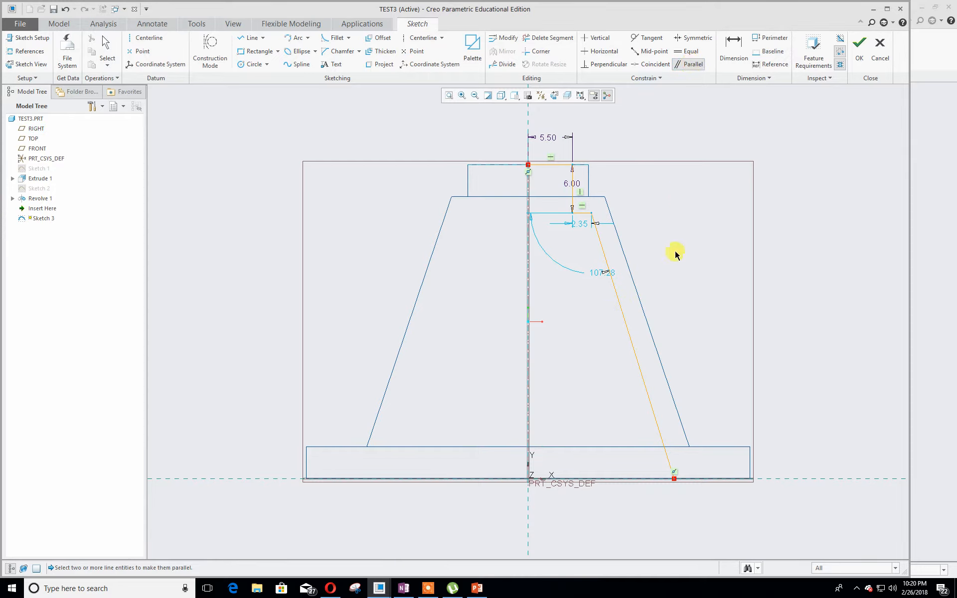
click(647, 332)
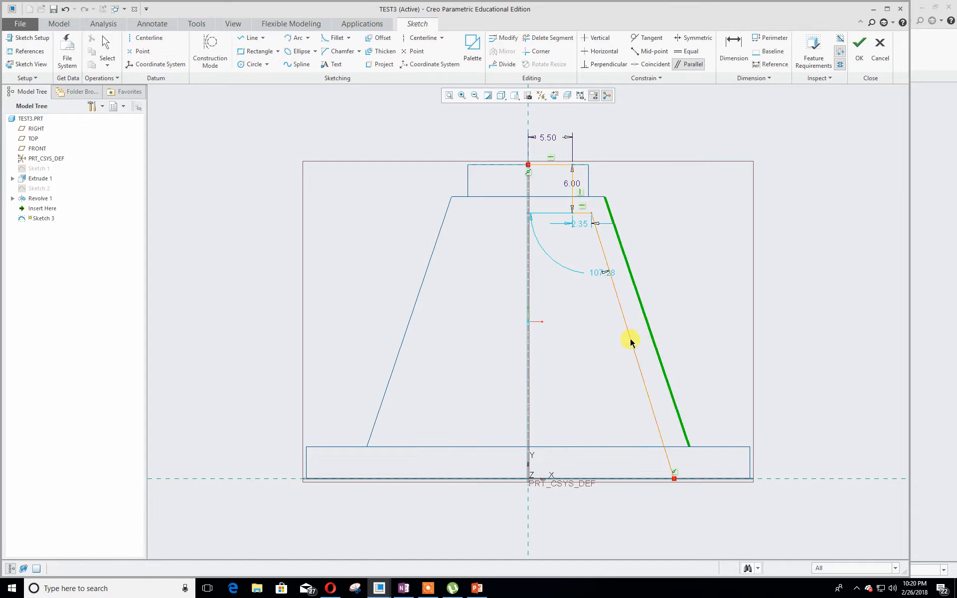
click(631, 342)
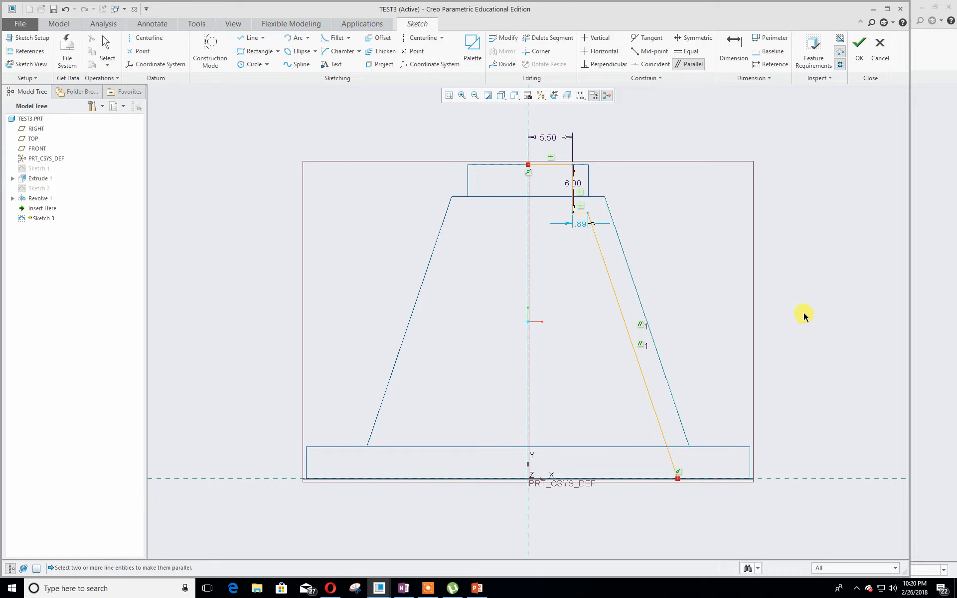
Dimension the distance between the inner sloped line and the cone's outer slanted edge and set it to 2.
click(734, 52)
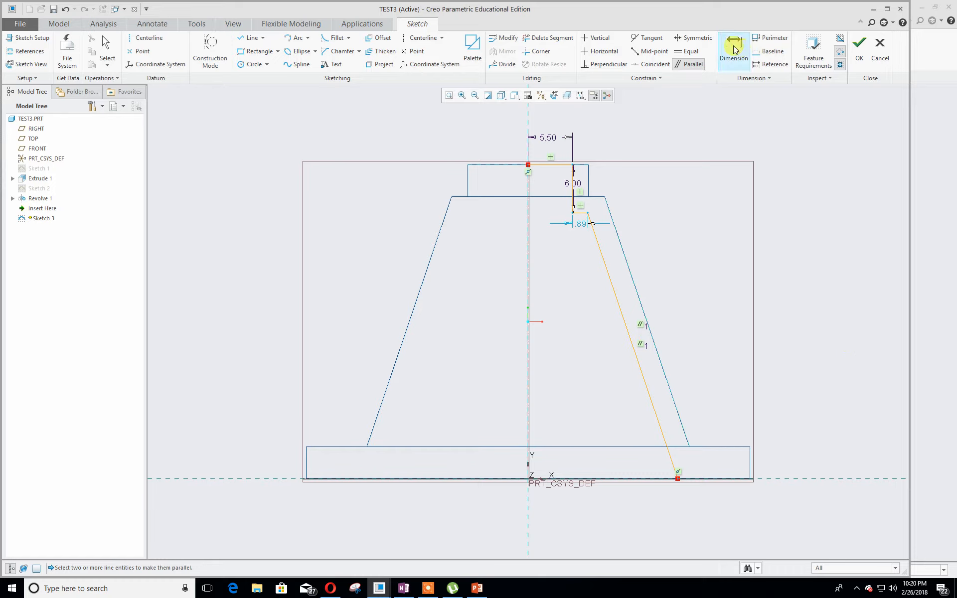
click(619, 297)
click(626, 289)
middle_click(627, 293)
text(2)
key(Return)
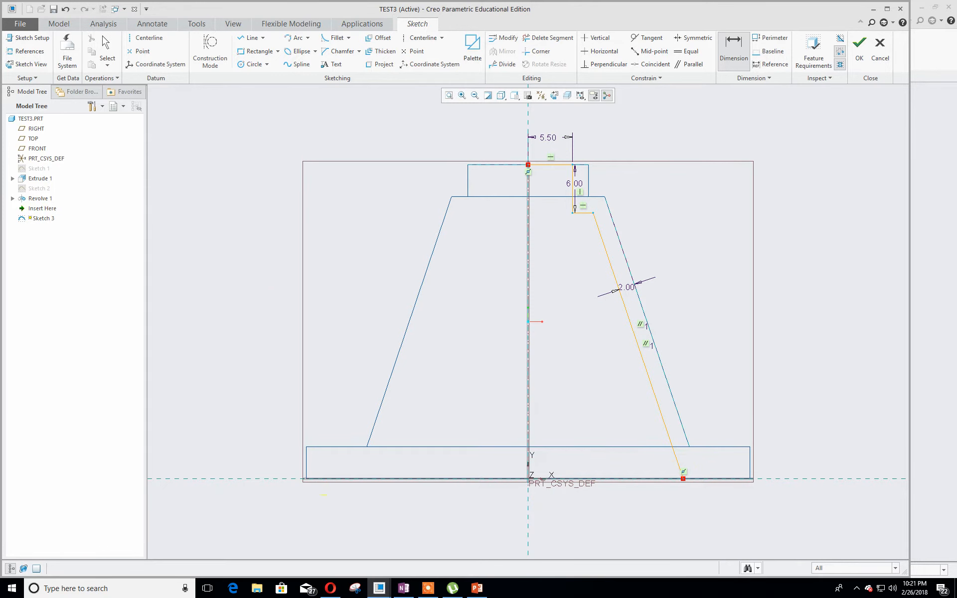
Check the section view in the PowerPoint drawing and close the inner profile with lines down the vertical axis and along the disc's bottom.
key(alt+Tab)
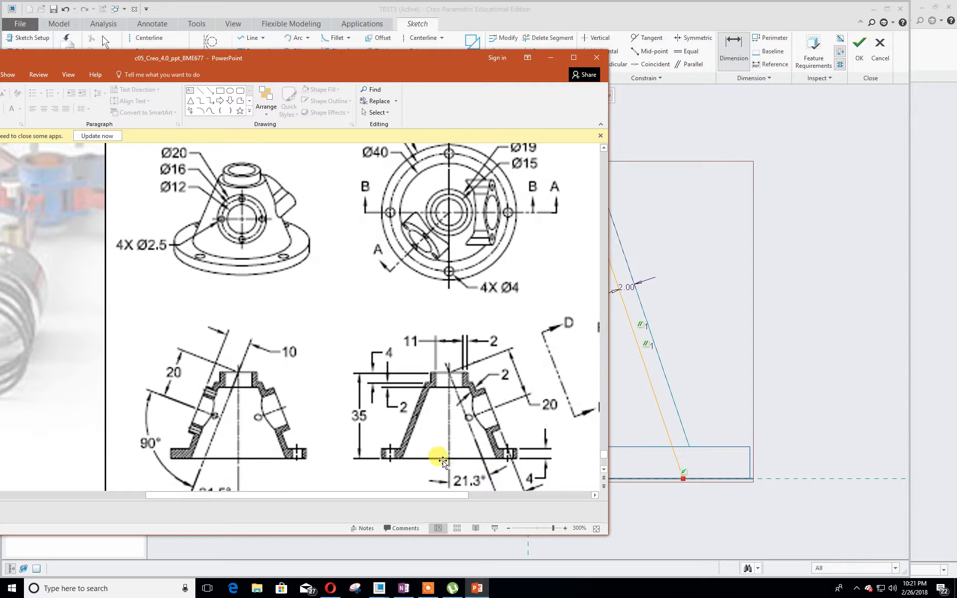
click(647, 402)
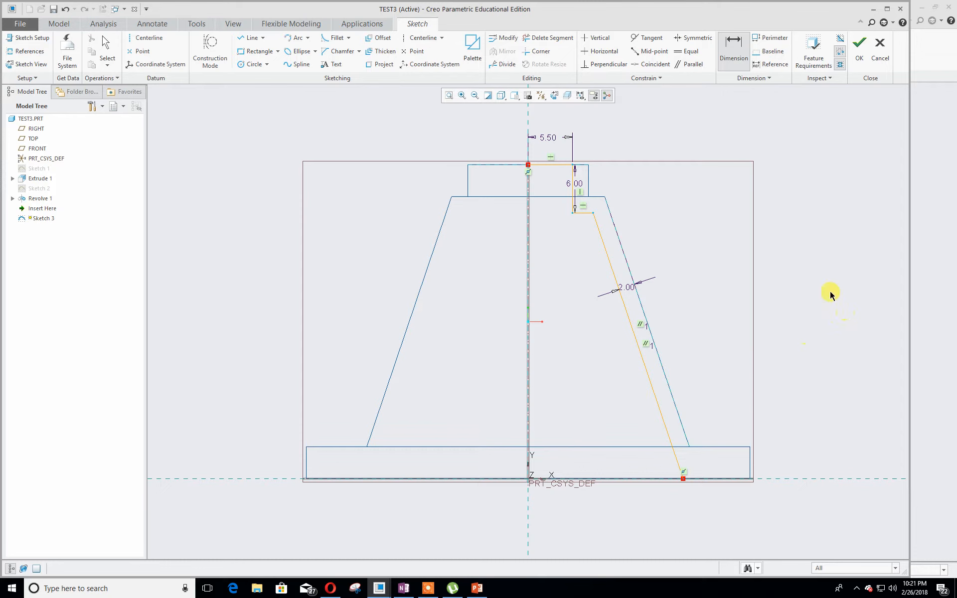
middle_drag(831, 248, 829, 288)
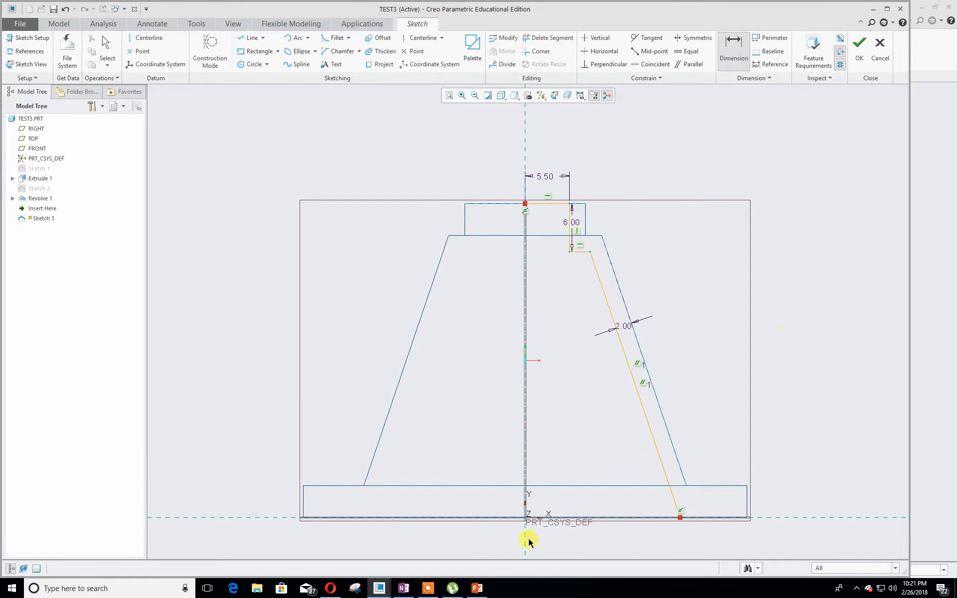
click(477, 589)
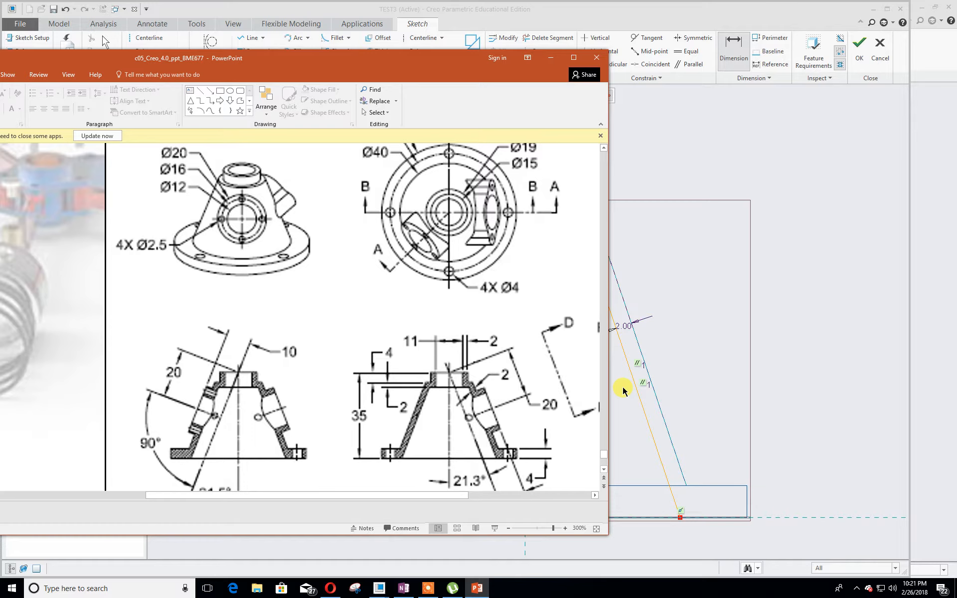
click(691, 156)
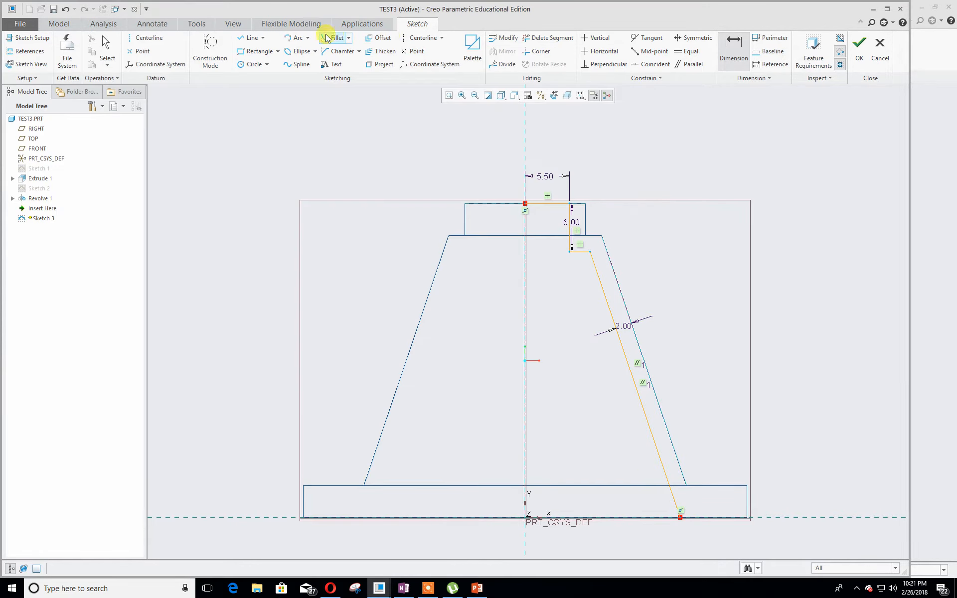
click(252, 39)
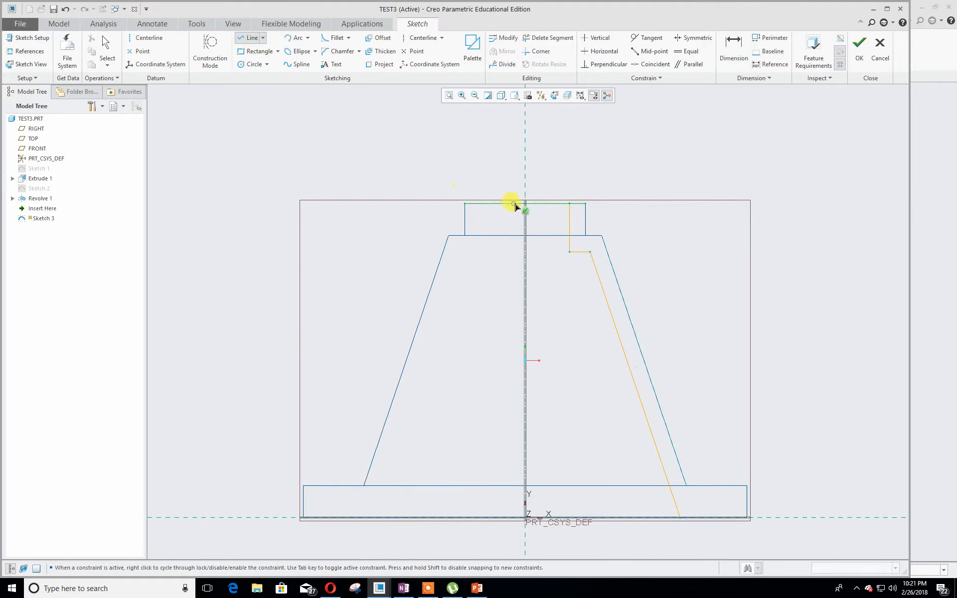
click(525, 204)
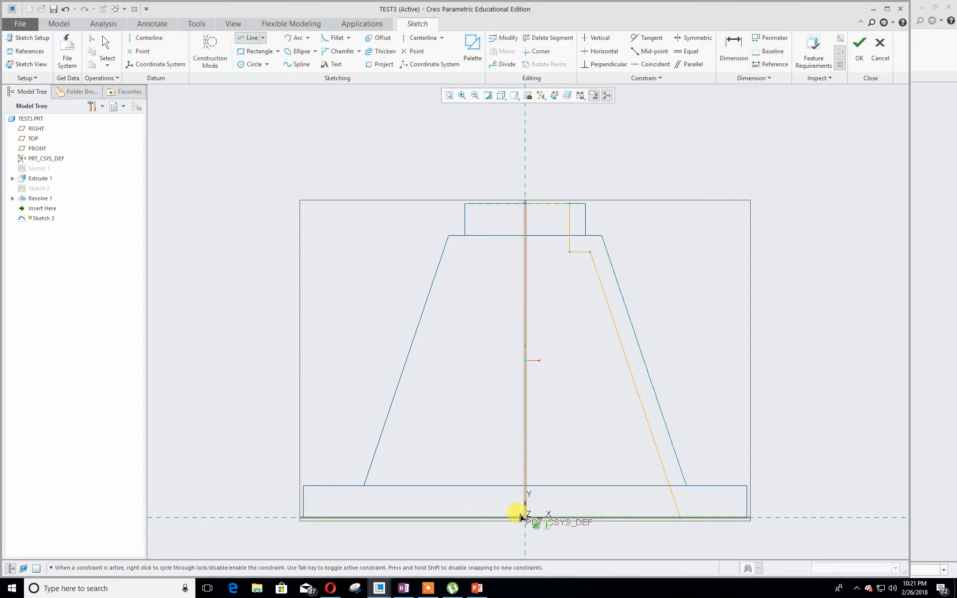
click(677, 517)
middle_click(648, 424)
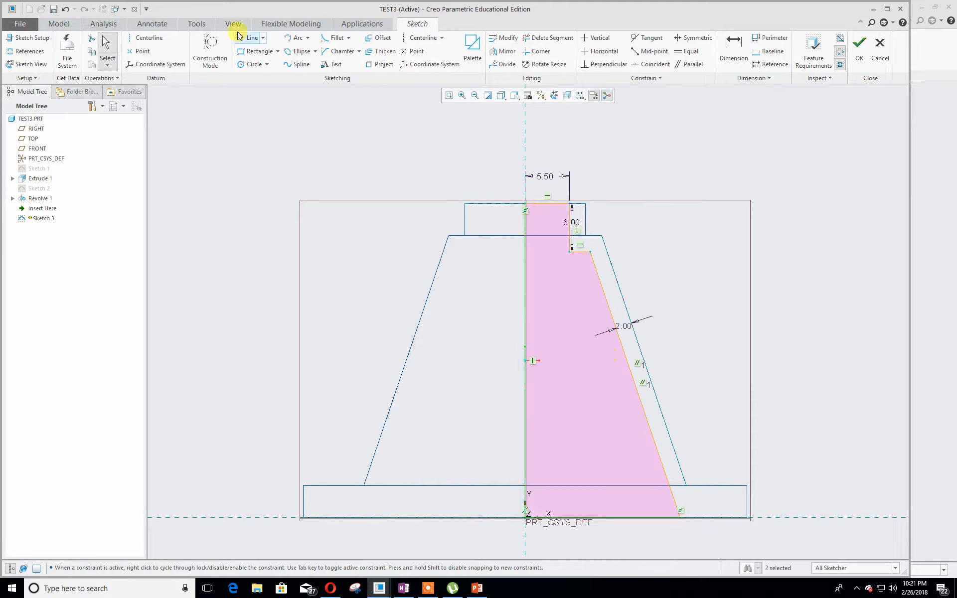
Add a vertical centerline along the profile's axis and finish the sketch.
click(153, 39)
click(524, 134)
middle_click(665, 149)
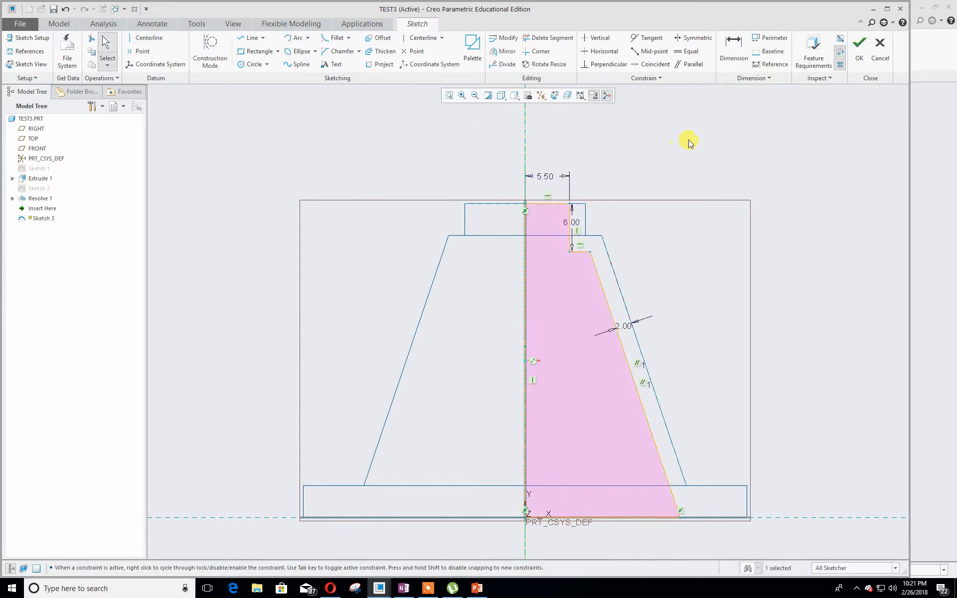
click(860, 49)
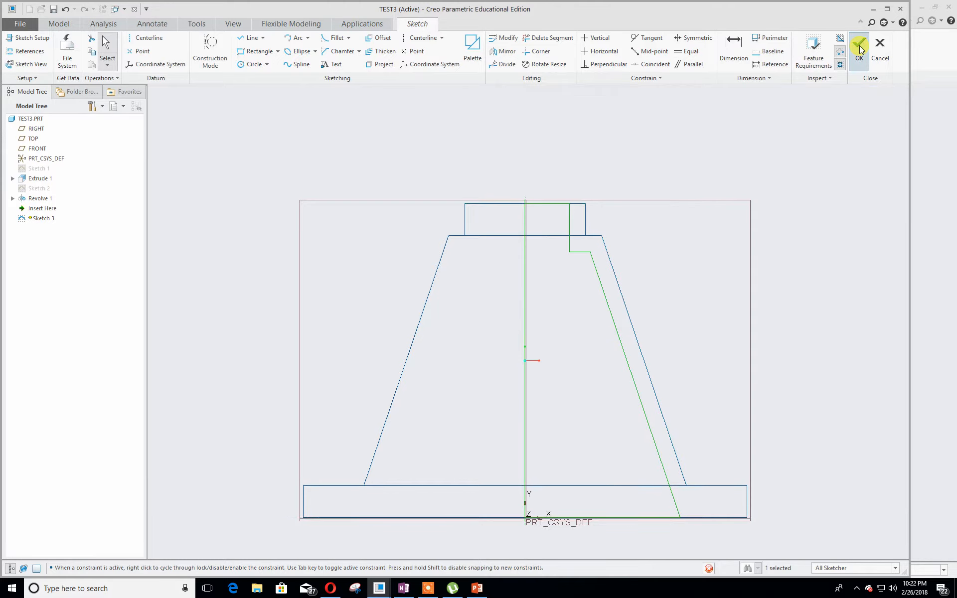
Revolve the inner profile 360° to remove material, and show the model shaded in a standard orientation.
click(301, 38)
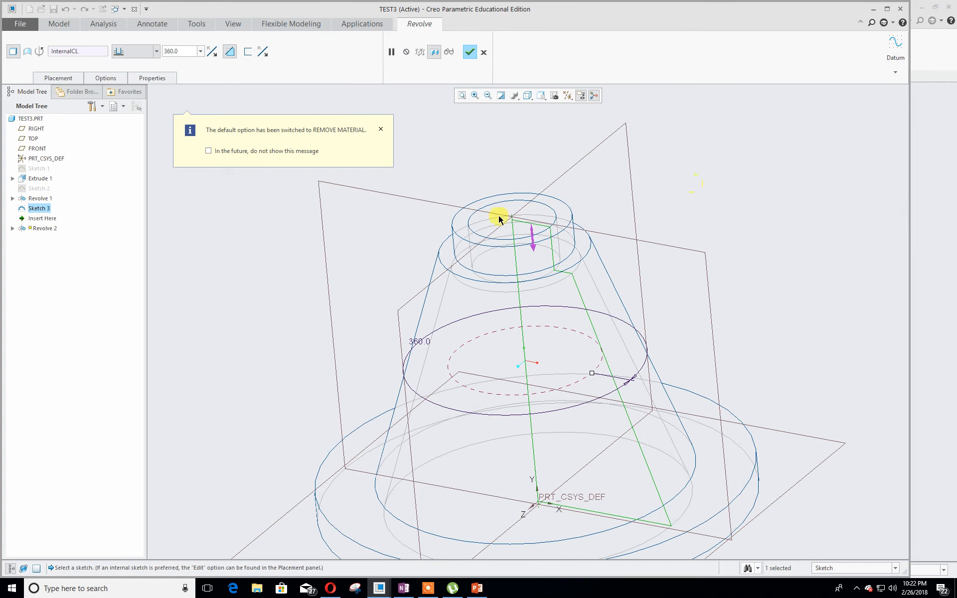
click(528, 96)
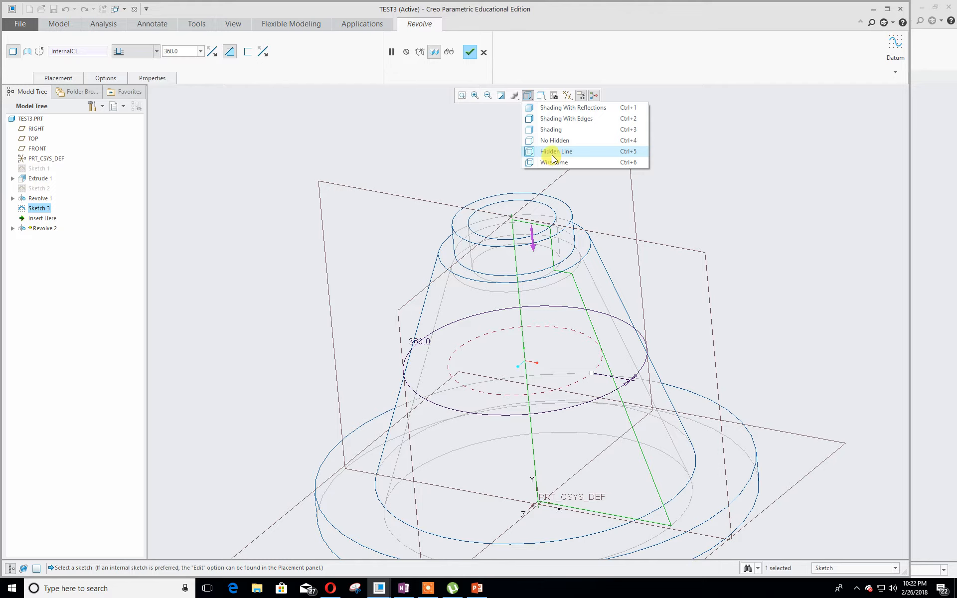
click(551, 130)
mouse_move(723, 143)
middle_down()
mouse_move(701, 196)
mouse_move(720, 67)
mouse_move(716, 24)
mouse_move(675, 26)
mouse_move(613, 81)
mouse_move(500, 136)
mouse_move(535, 97)
mouse_move(527, 68)
middle_up()
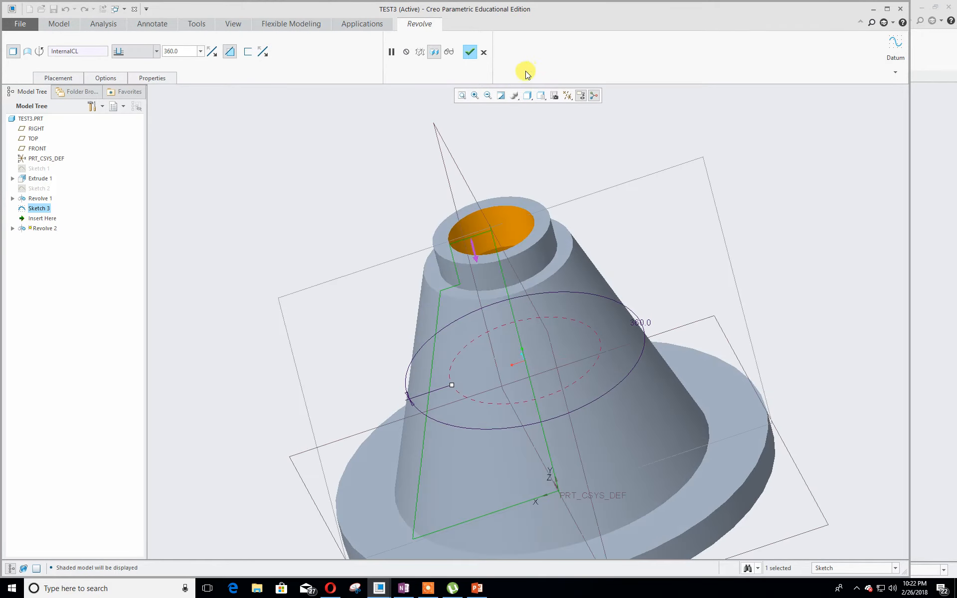
click(470, 52)
click(541, 96)
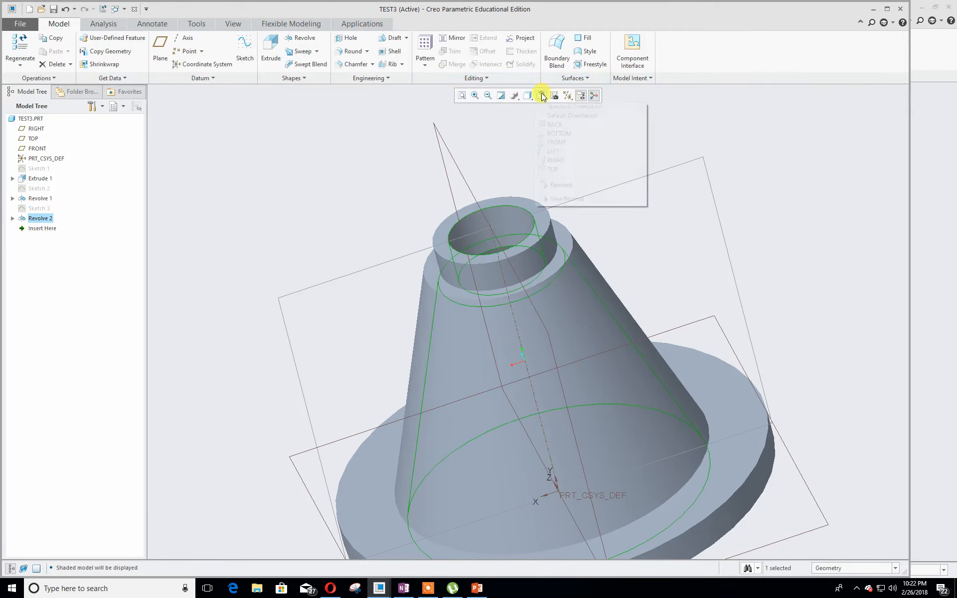
click(559, 106)
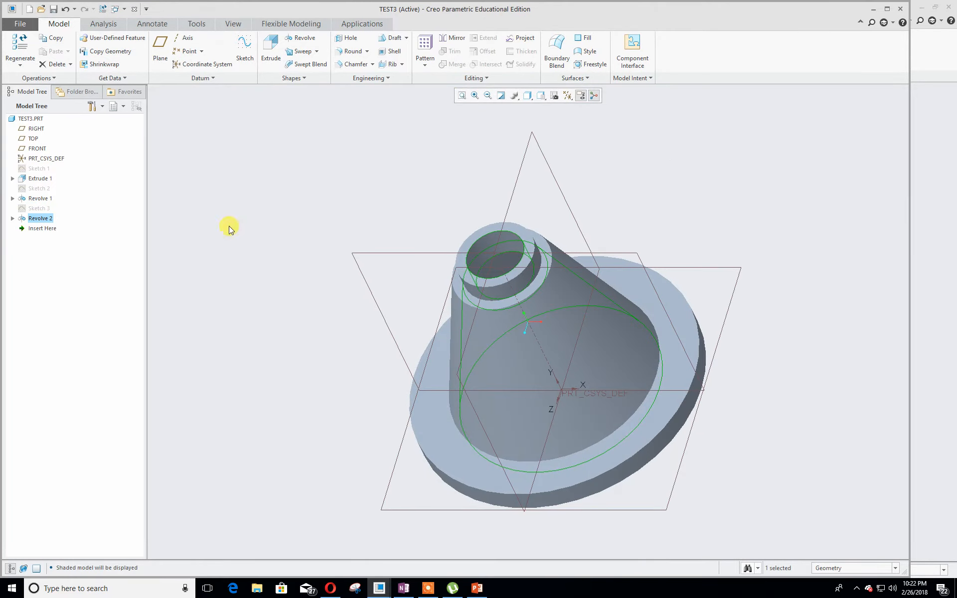
Examine the side ports in the PowerPoint exercise drawing, including the top view, section views and View D-D.
key(alt+Tab)
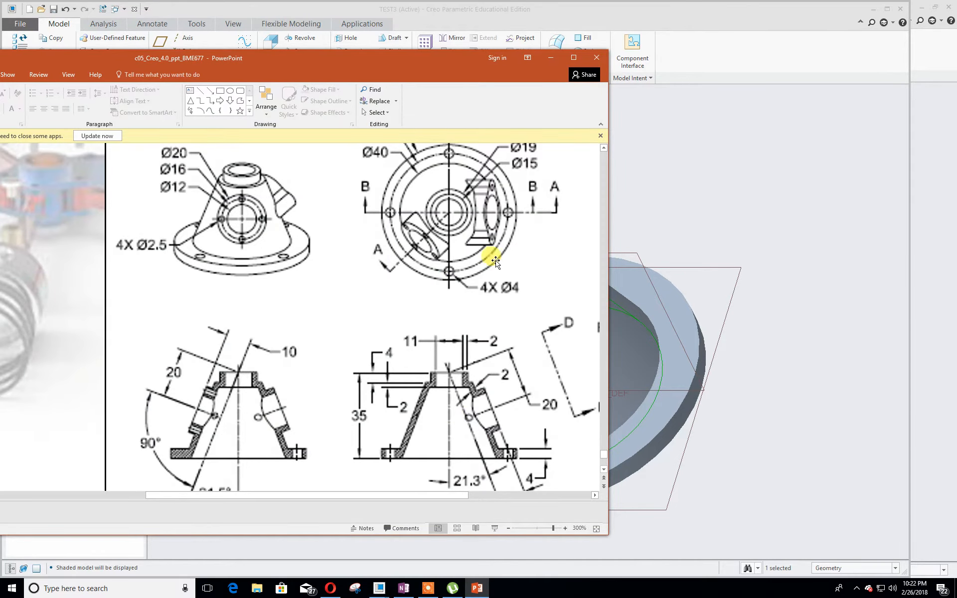
scroll(494, 257, up, 1)
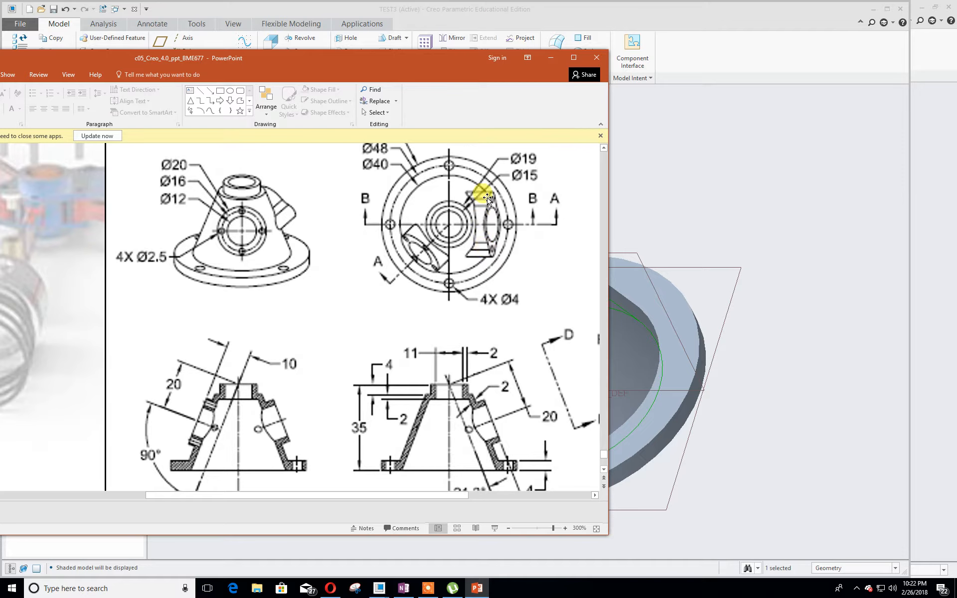
mouse_move(438, 494)
mouse_down()
mouse_move(522, 494)
mouse_move(381, 482)
mouse_move(409, 494)
mouse_up()
drag(307, 56, 132, 77)
click(727, 117)
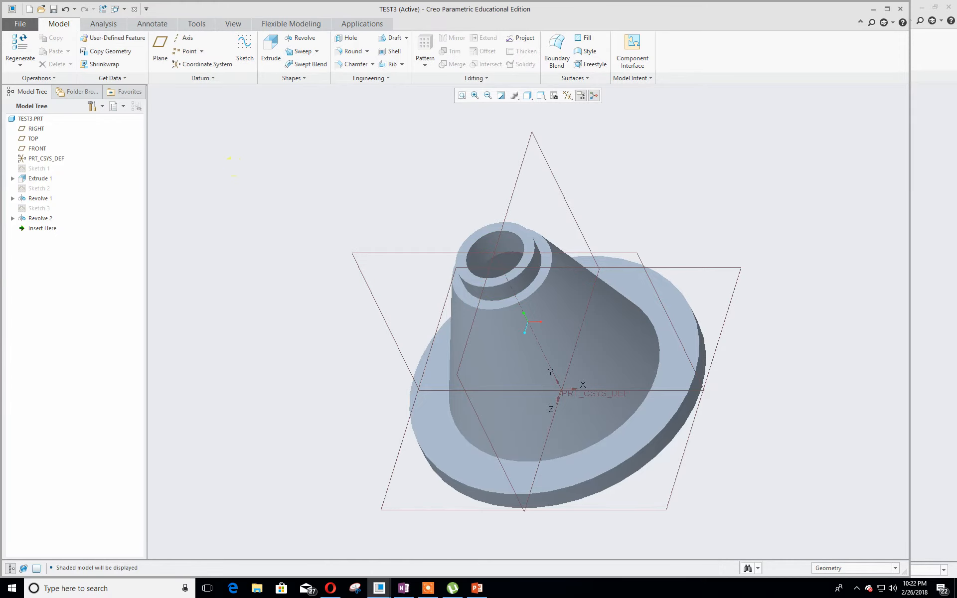
key(alt+Tab)
drag(149, 68, 205, 68)
mouse_move(446, 264)
mouse_down()
mouse_move(668, 257)
mouse_move(704, 309)
mouse_up()
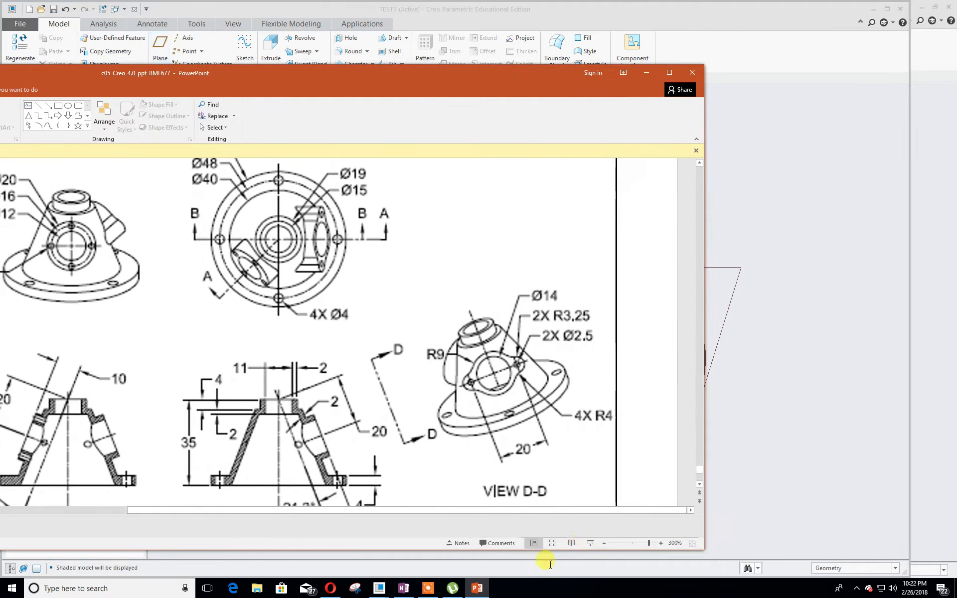
Circle the side port near the B-B arrow in the drawing's top view with the screen recorder's red pencil.
click(423, 589)
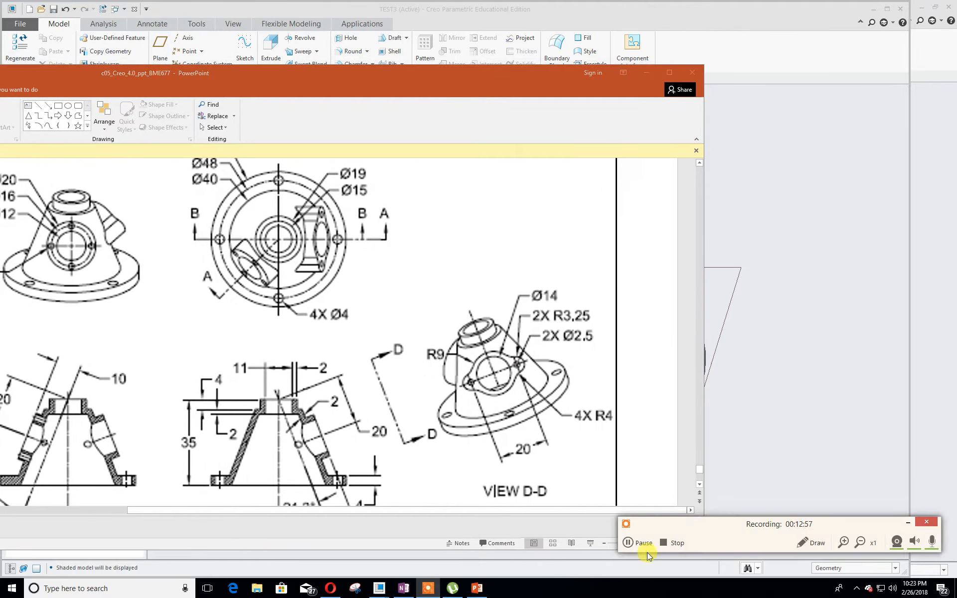
click(811, 543)
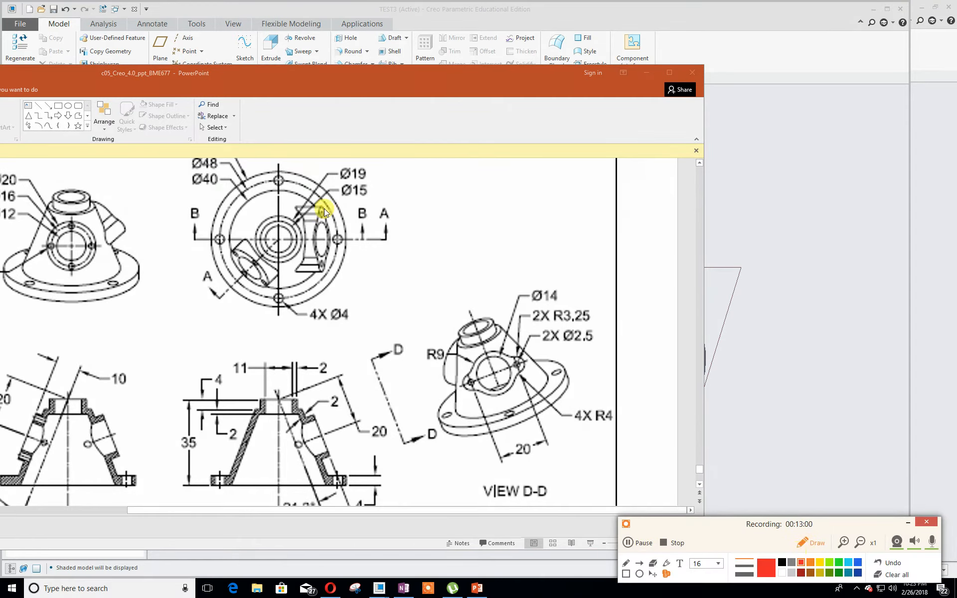
click(320, 193)
click(890, 573)
click(626, 563)
drag(309, 190, 284, 233)
mouse_move(286, 279)
mouse_down()
mouse_move(325, 209)
mouse_move(309, 193)
mouse_up()
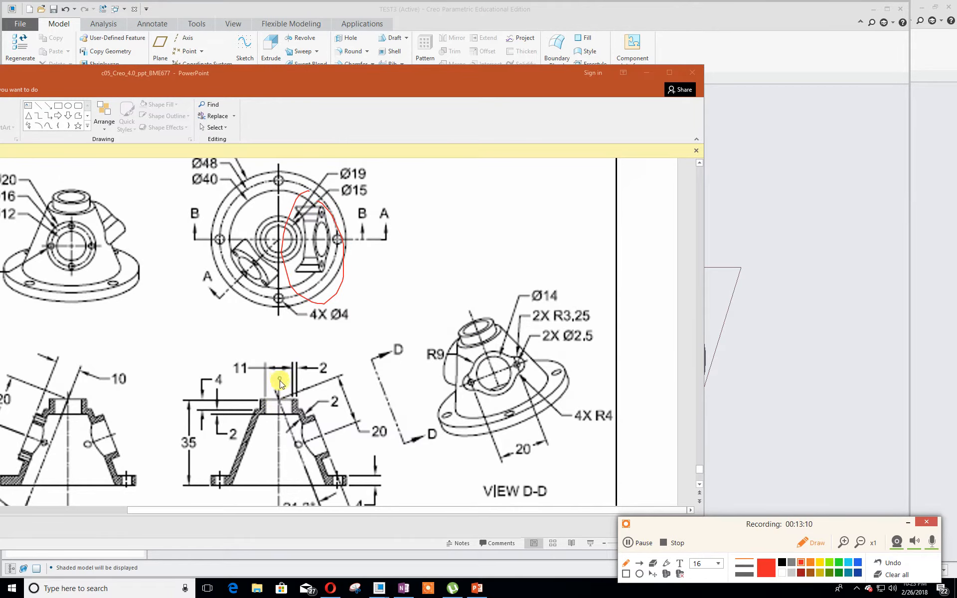
Mark the section view's vertical centerline and 21.3° angle and the top view's vertical centerline in red, and clear all annotations.
drag(274, 465, 274, 495)
drag(301, 469, 282, 476)
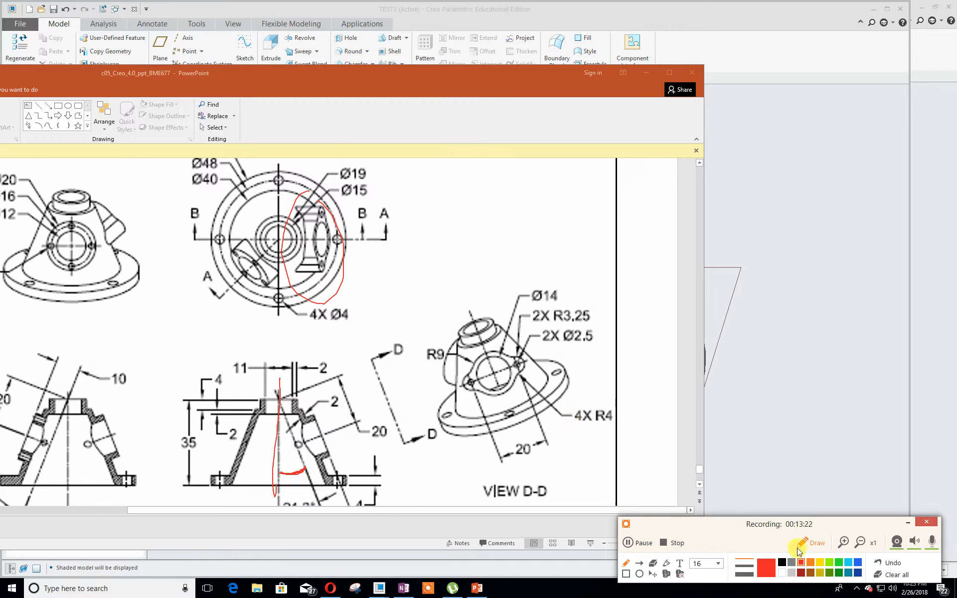
click(627, 564)
drag(278, 171, 278, 261)
drag(278, 309, 282, 336)
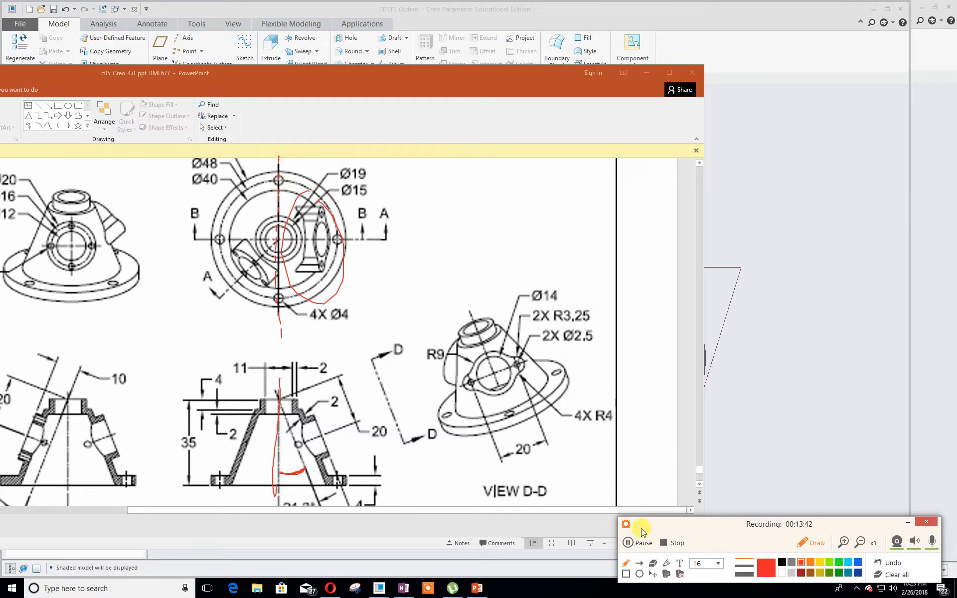
click(893, 574)
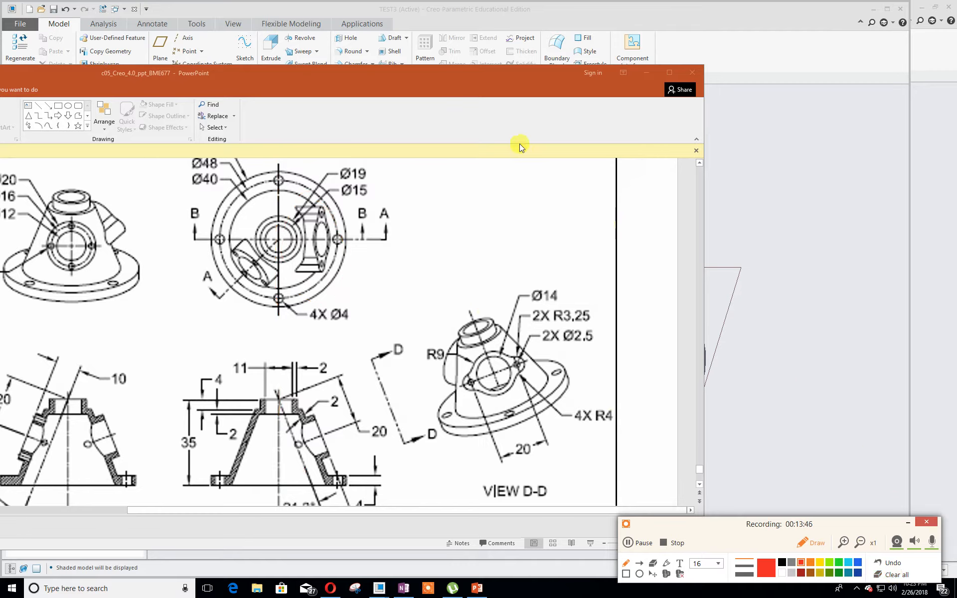
Turn off the recorder's drawing mode, move the PowerPoint drawing aside and switch back to Creo.
drag(429, 71, 100, 74)
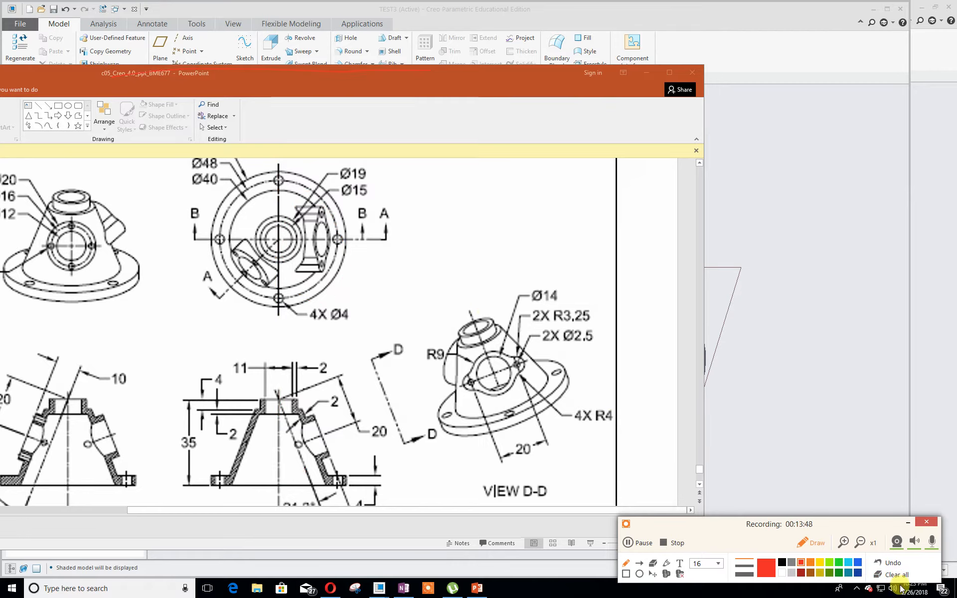
click(814, 543)
drag(460, 80, 184, 66)
click(812, 156)
Start a datum axis referenced to the RIGHT plane and the collar's top ring face.
click(317, 164)
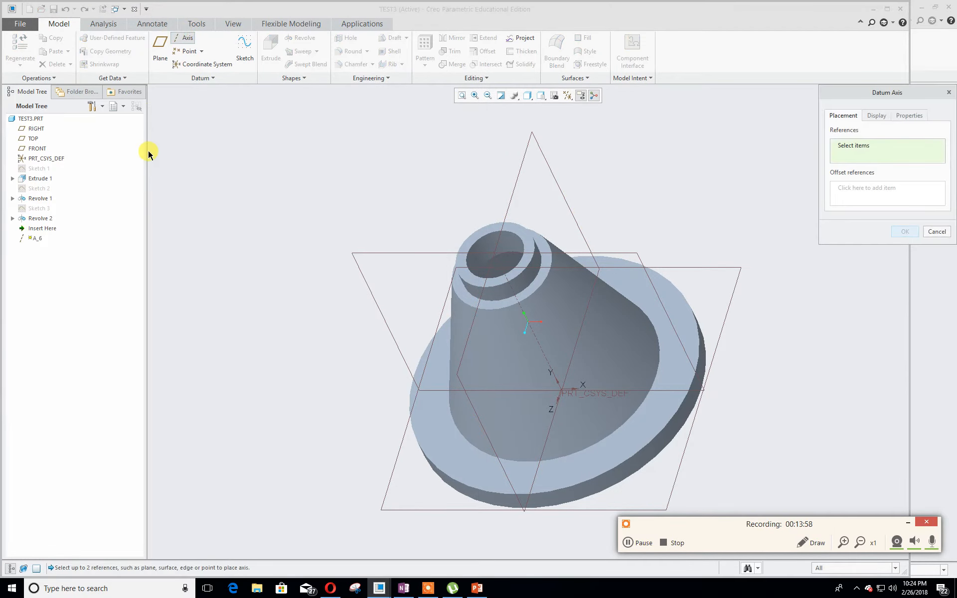
click(465, 352)
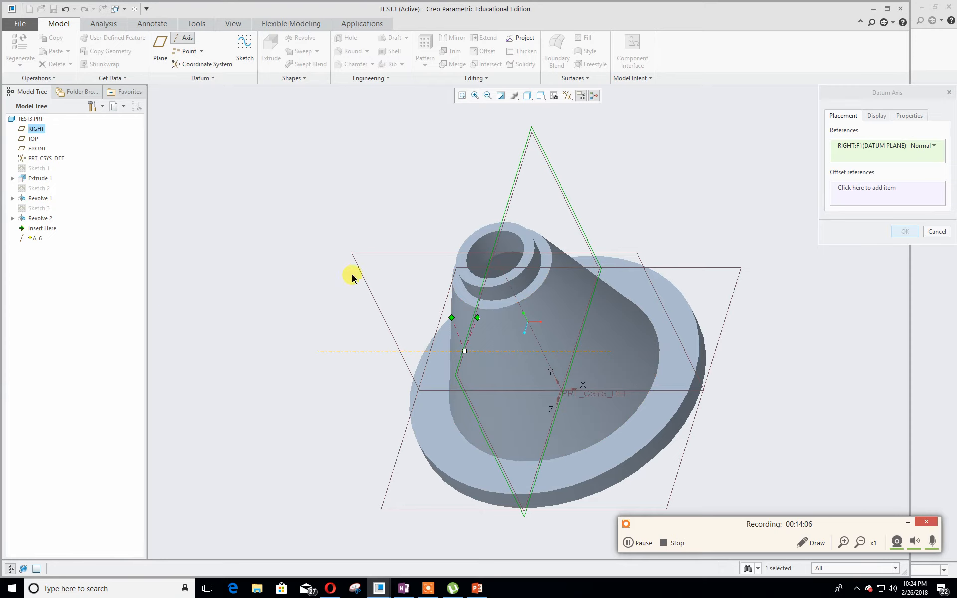
ctrl+click(474, 240)
middle_drag(223, 416, 220, 378)
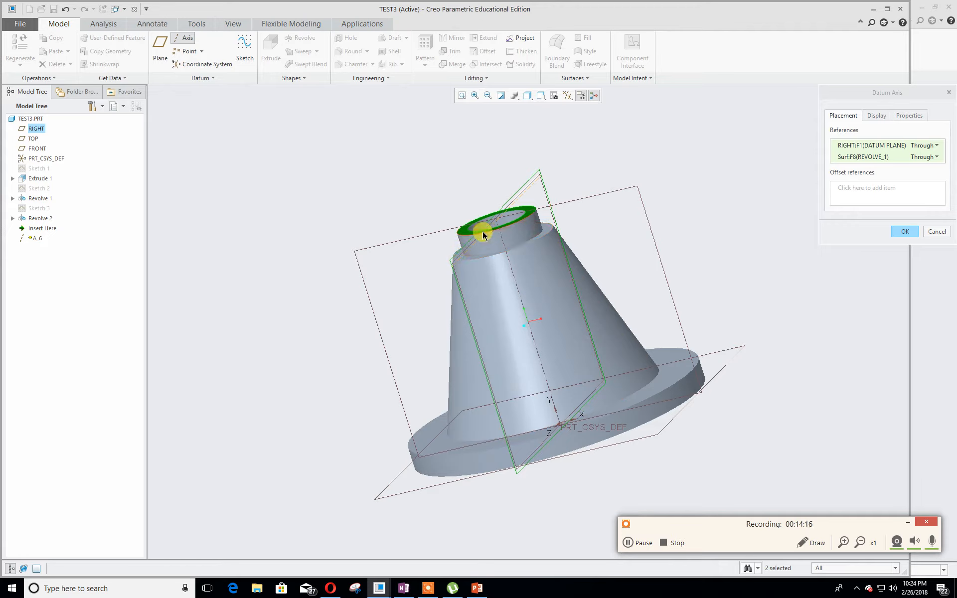
Try the base flange's upper face as the axis's second reference, and restore the collar's top ring face instead.
key(ctrl+z)
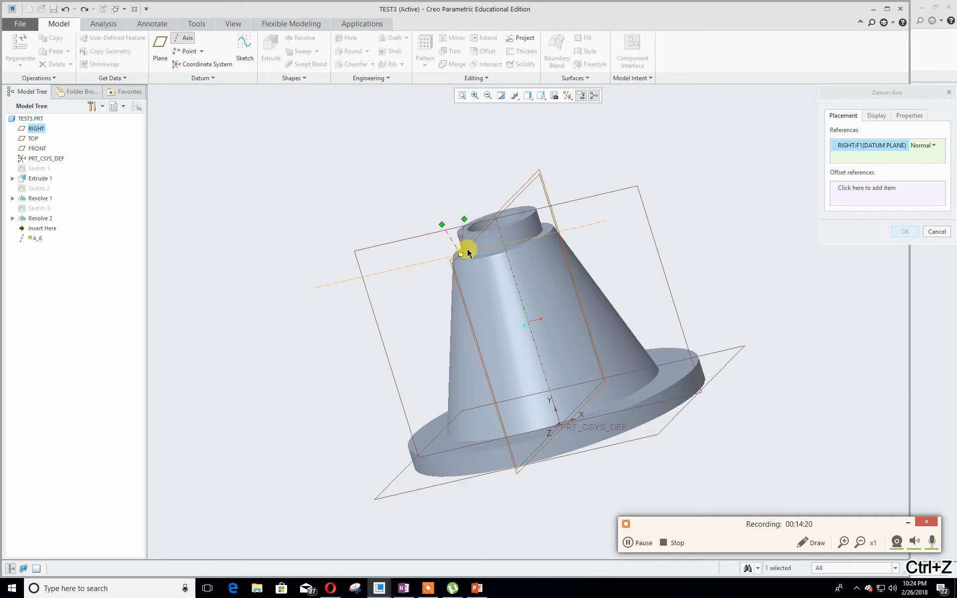
ctrl+click(434, 449)
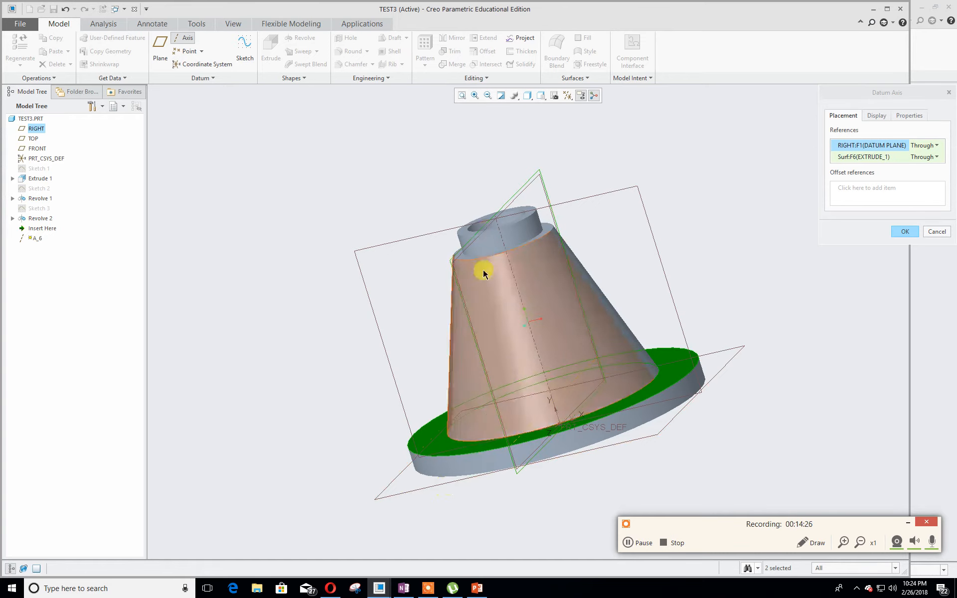
key(ctrl+z)
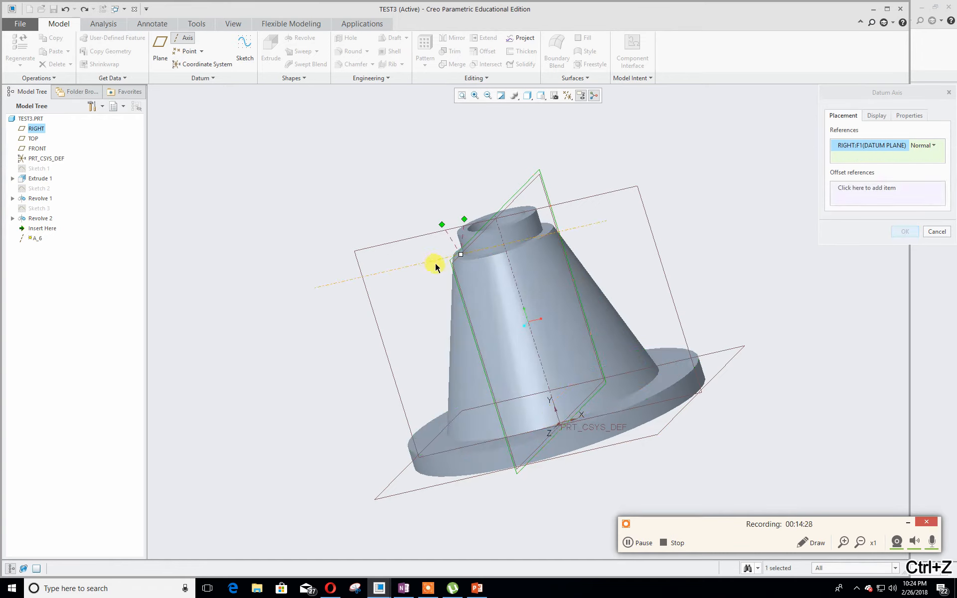
ctrl+click(457, 221)
middle_drag(380, 262, 370, 288)
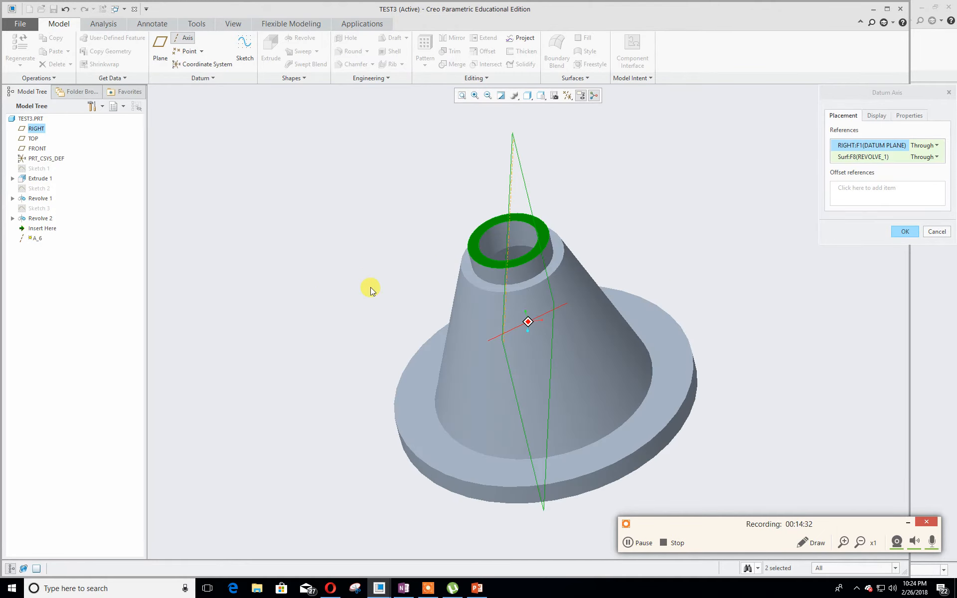
Check the port's angle origin in the PowerPoint section view, and create the datum axis through RIGHT and the collar's top face.
key(alt+Tab)
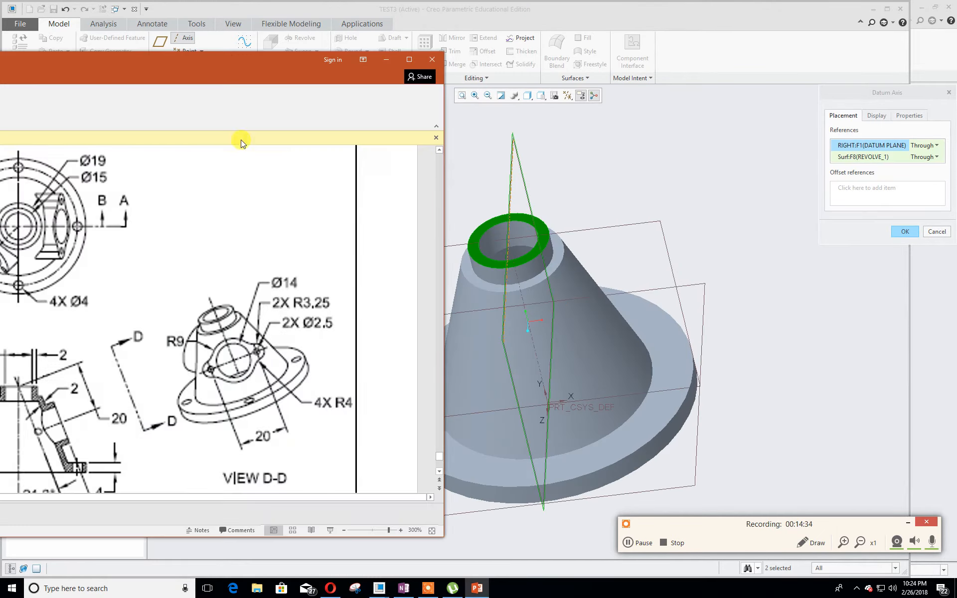
drag(184, 63, 341, 71)
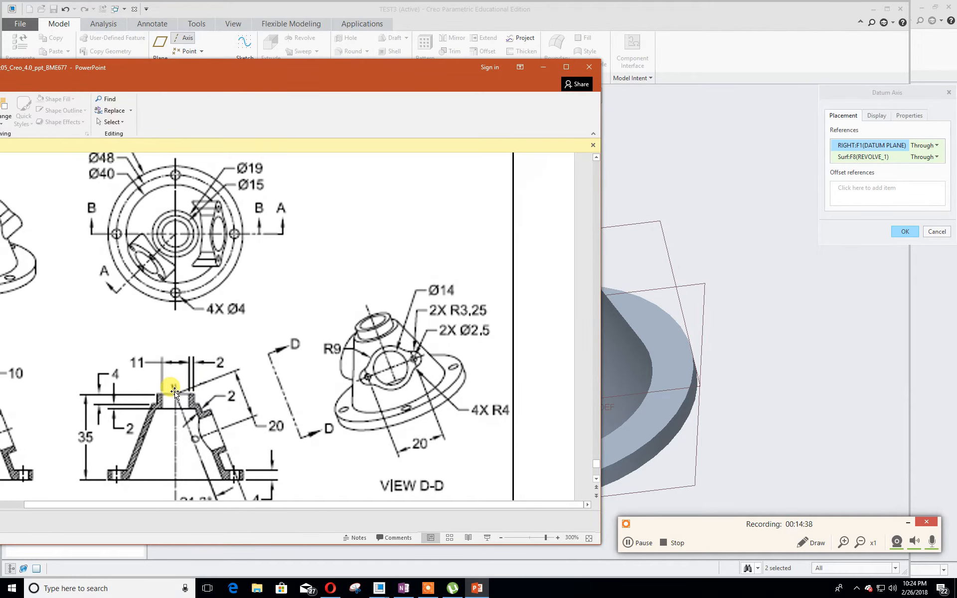
key(alt+Tab)
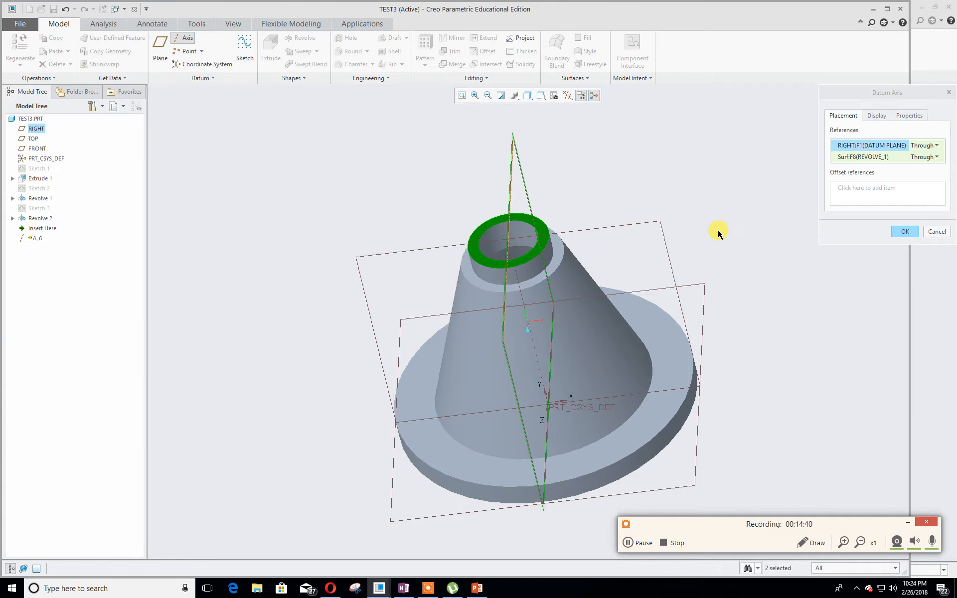
click(905, 233)
middle_drag(878, 352, 805, 324)
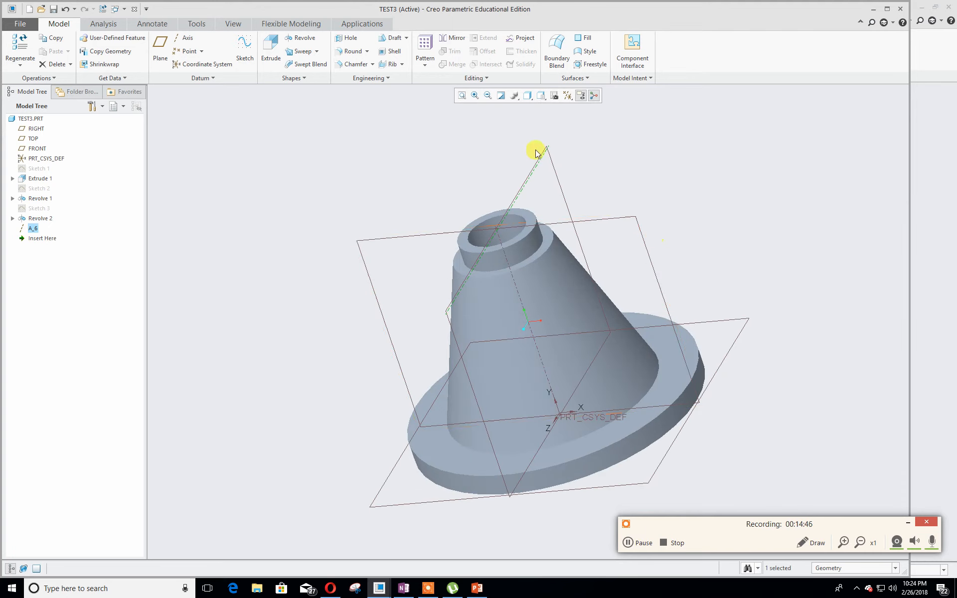
Start a datum plane through axis A_6, rotated about 26° from the RIGHT plane toward positive X, and show the front view.
click(189, 313)
click(159, 52)
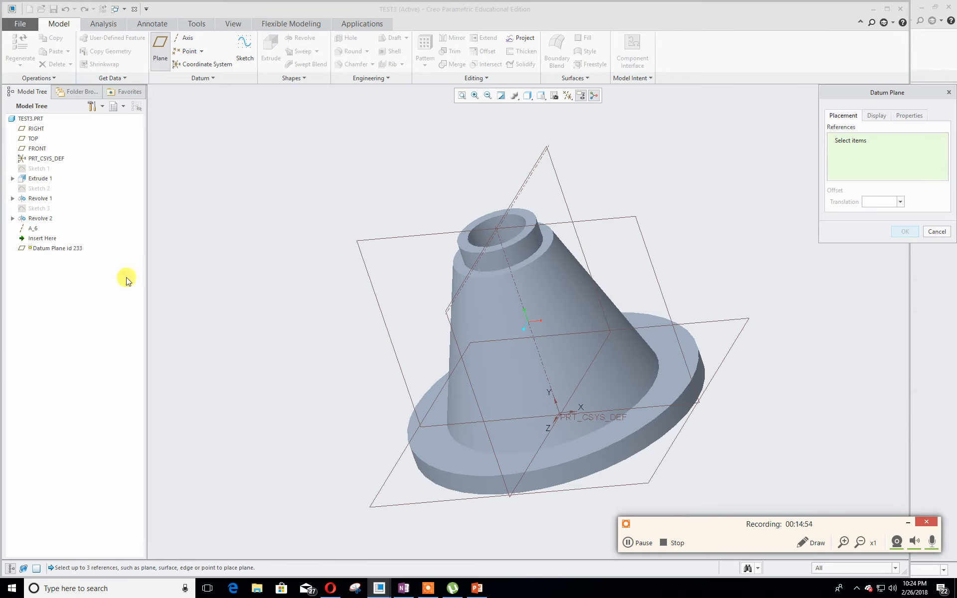
click(32, 229)
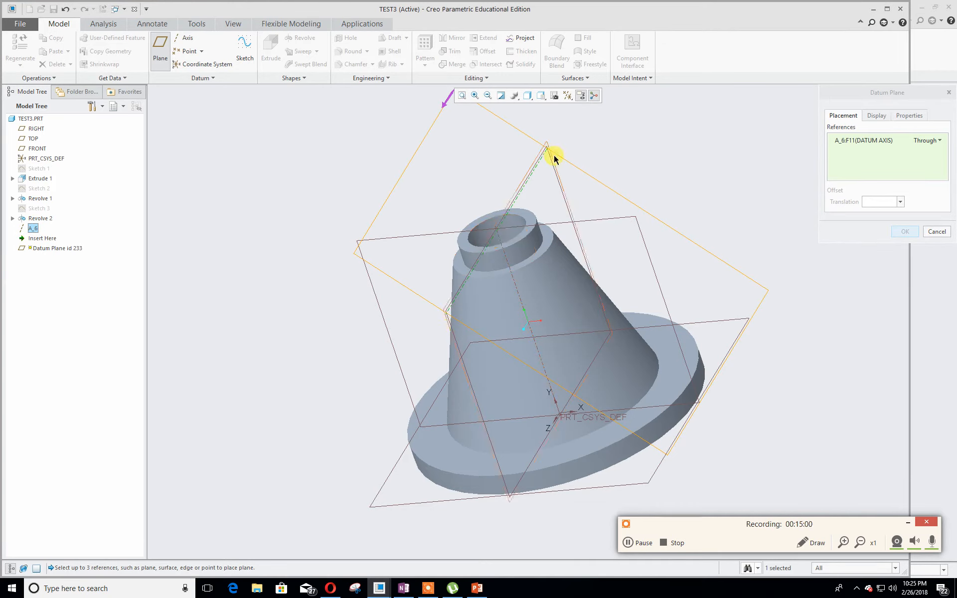
middle_drag(351, 433, 360, 421)
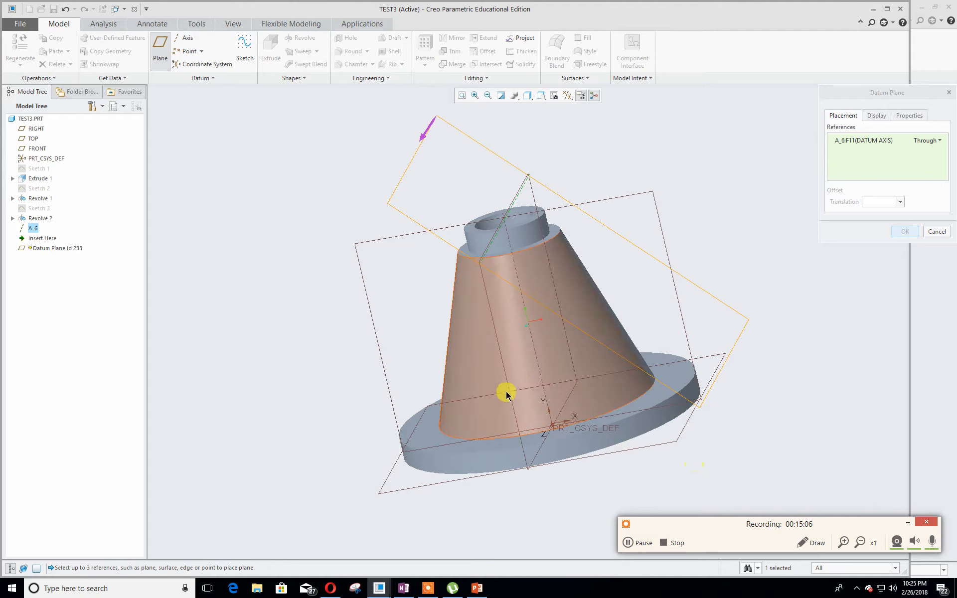
ctrl+click(535, 194)
drag(484, 340, 581, 342)
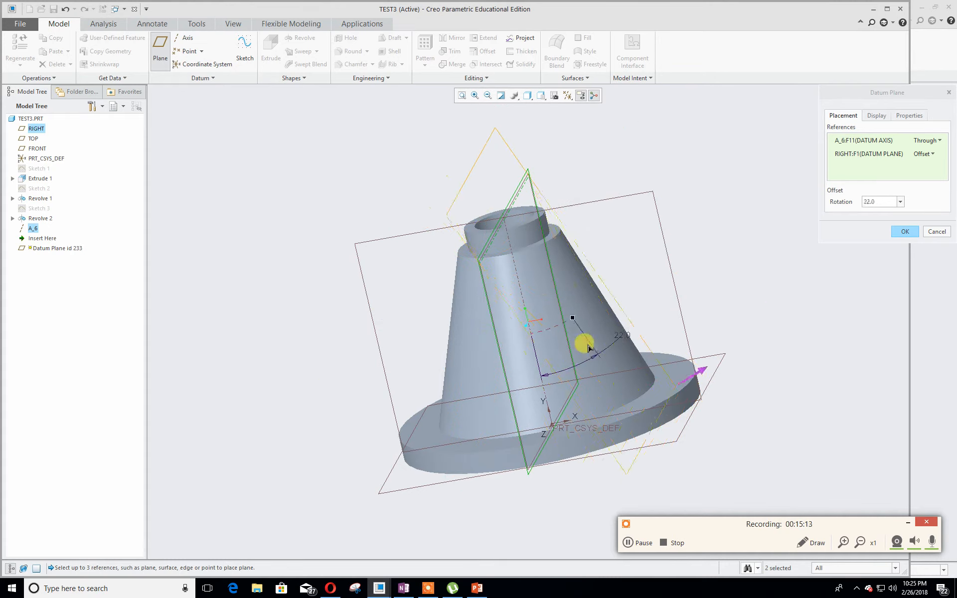
click(542, 98)
click(555, 140)
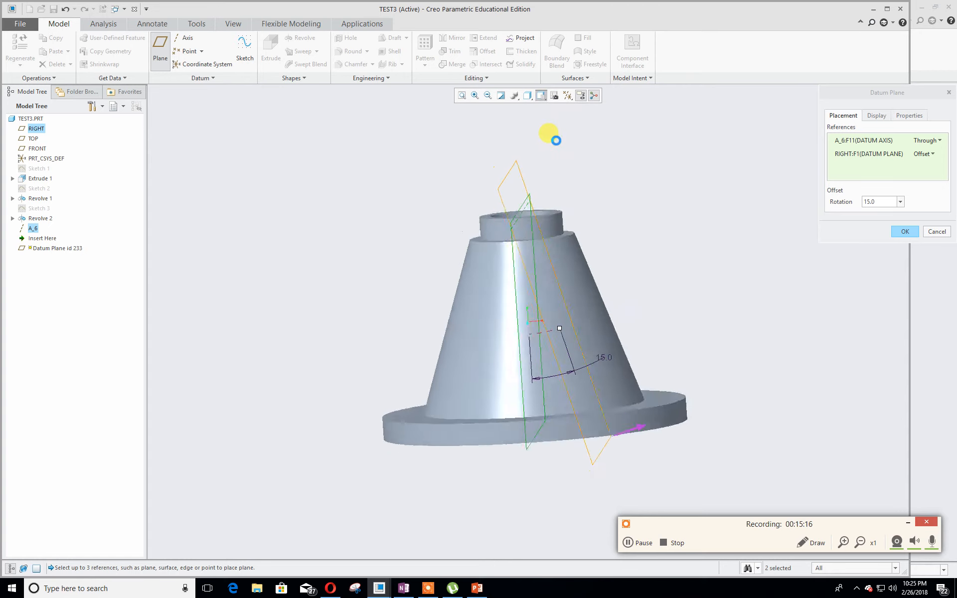
mouse_move(569, 331)
mouse_down()
mouse_move(586, 322)
mouse_move(558, 332)
mouse_move(588, 323)
mouse_move(573, 325)
mouse_up()
Check the port plane's angle and offset in Section B-B of the PowerPoint drawing, and return to Creo.
key(alt+Tab)
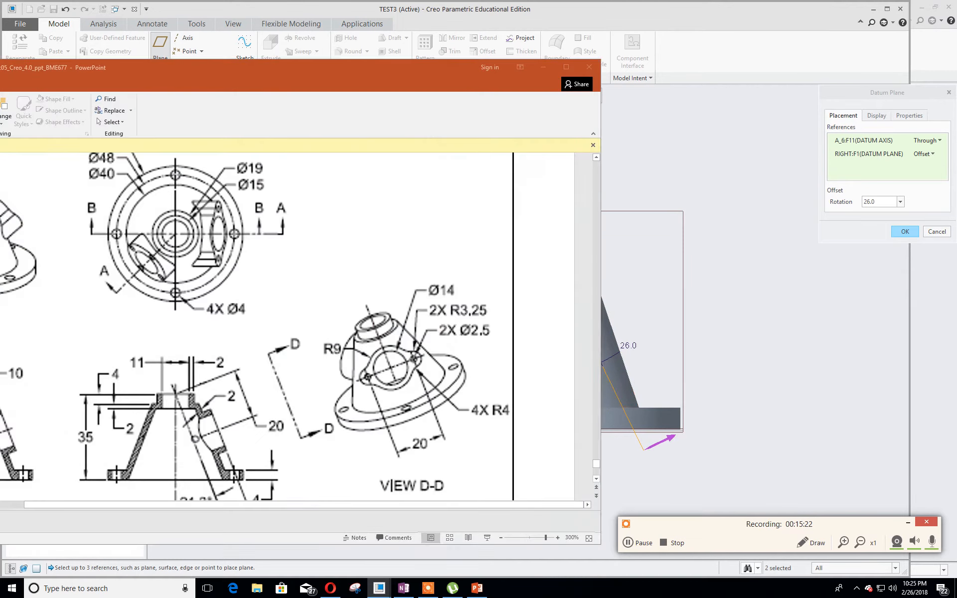
drag(279, 69, 202, 55)
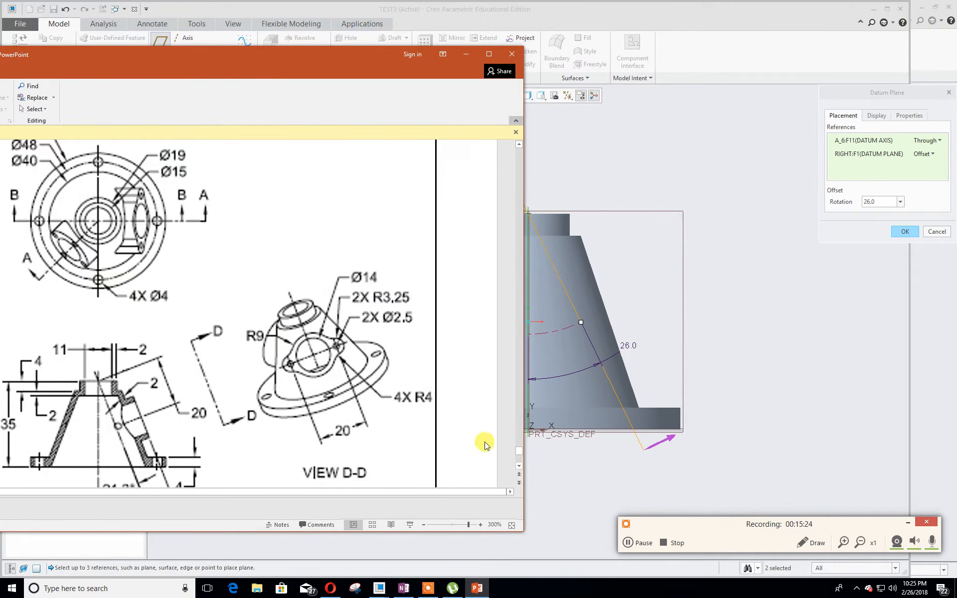
scroll(476, 446, down, 1)
ctrl+scroll(371, 434, down, 5)
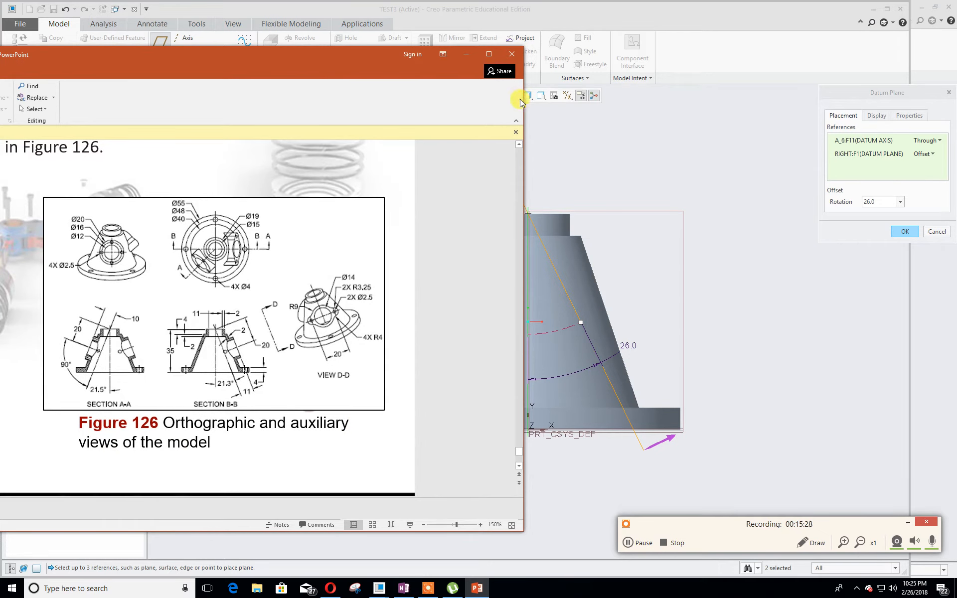
drag(523, 100, 327, 98)
click(271, 54)
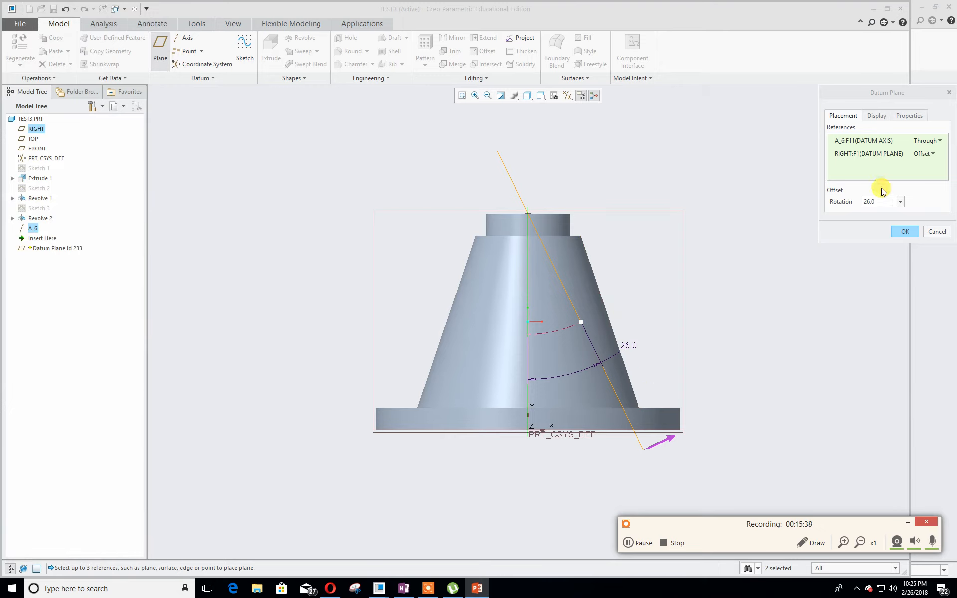
Set the datum plane's rotation to 21.3° and create it.
double_click(873, 202)
text(21)
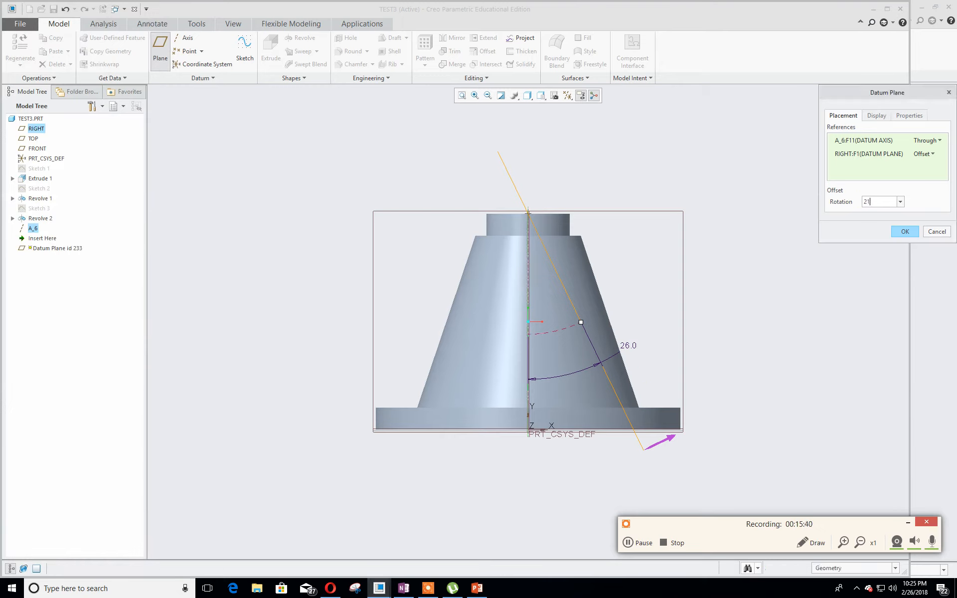
text(.3)
key(Return)
click(906, 232)
Create a datum plane offset 11 outward from the angled plane DTM1.
click(161, 48)
drag(605, 306, 693, 283)
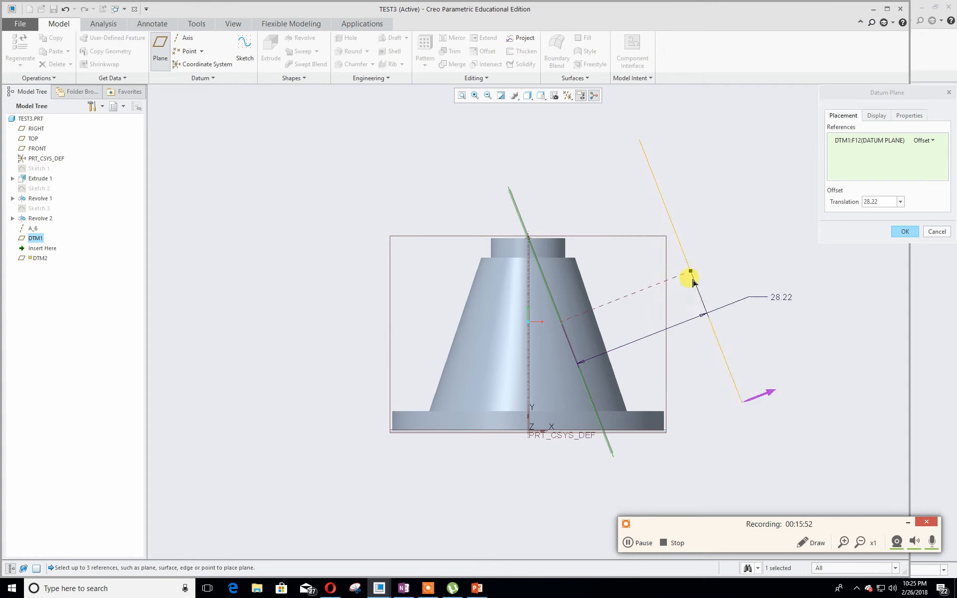
double_click(879, 205)
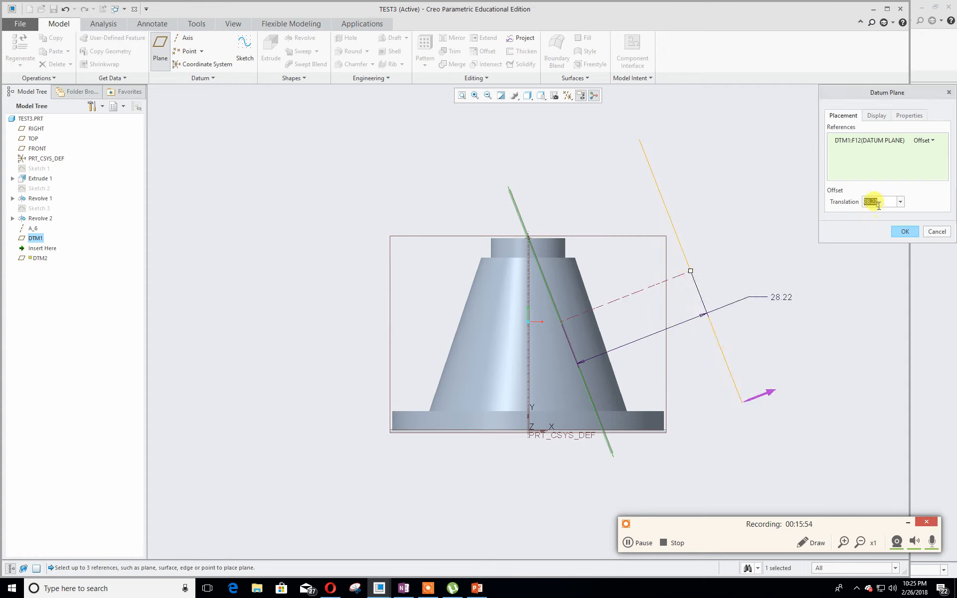
text(11)
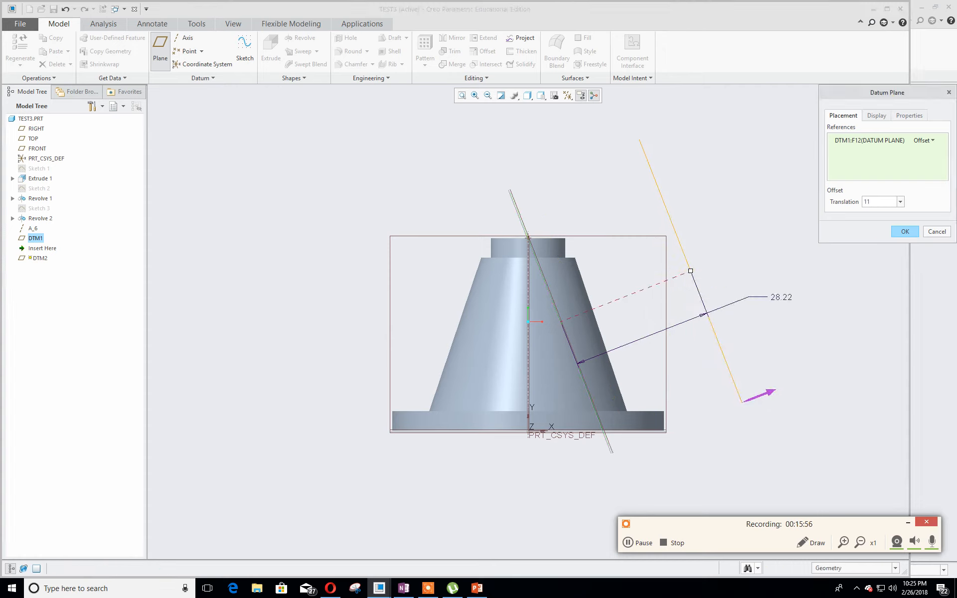
key(Return)
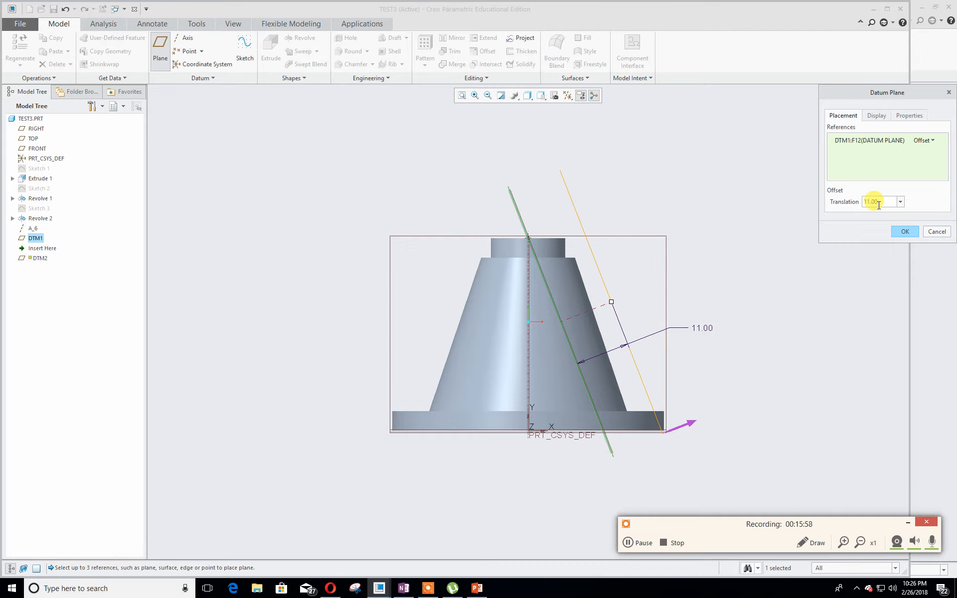
click(910, 236)
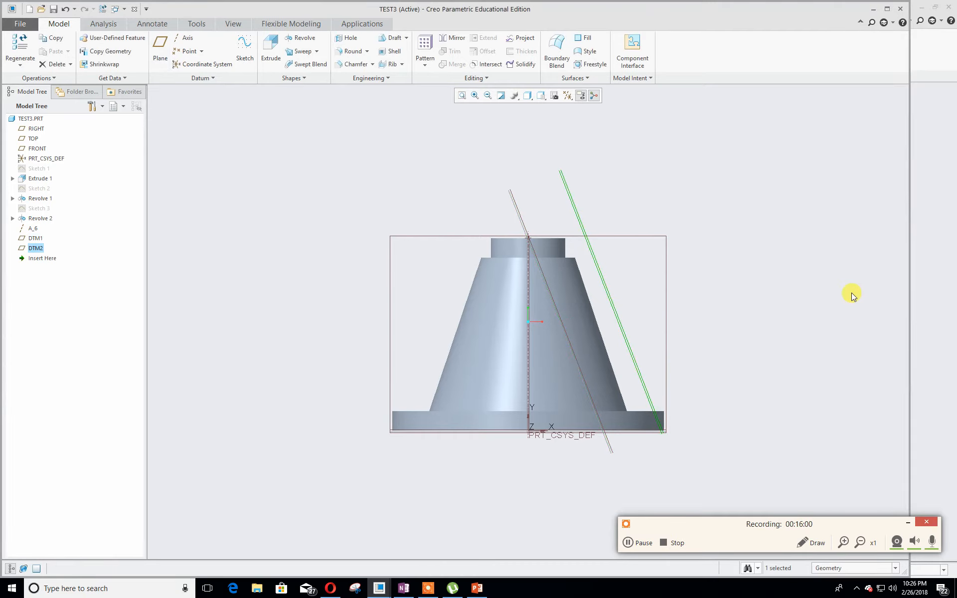
Rename the offset datum plane VIEW_DD and hide the angled plane DTM1.
double_click(35, 249)
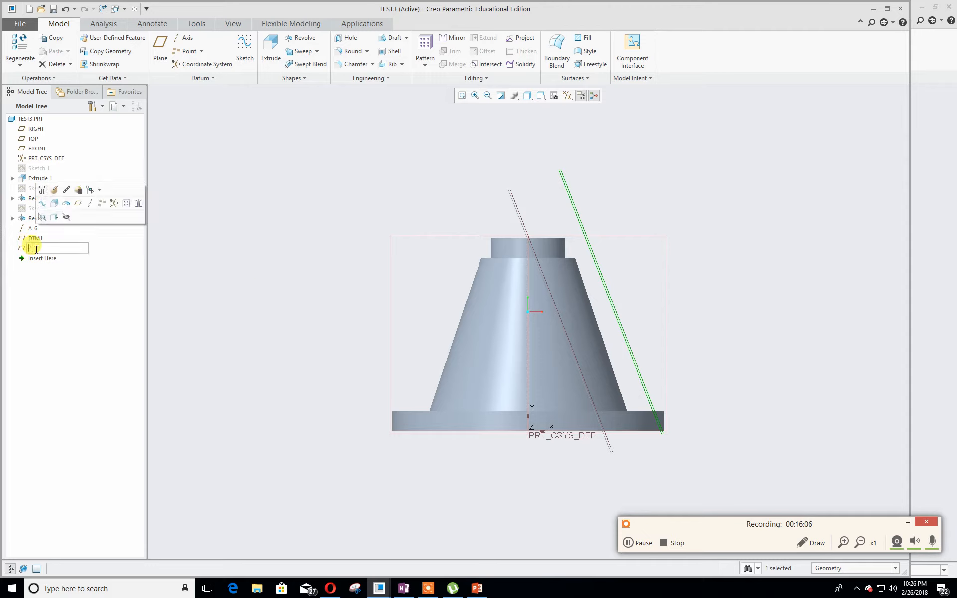
text(View_DD)
click(36, 249)
click(35, 238)
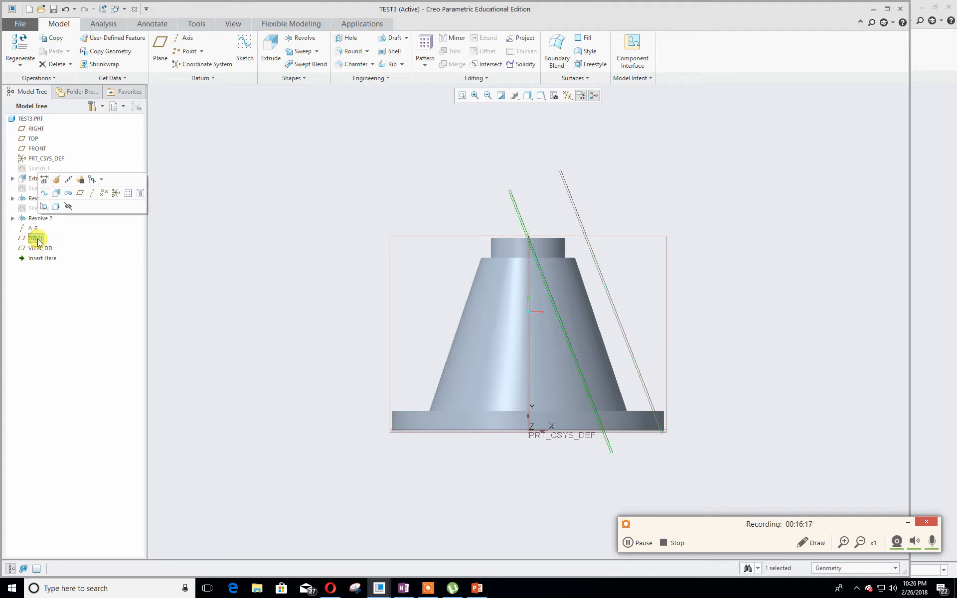
click(69, 207)
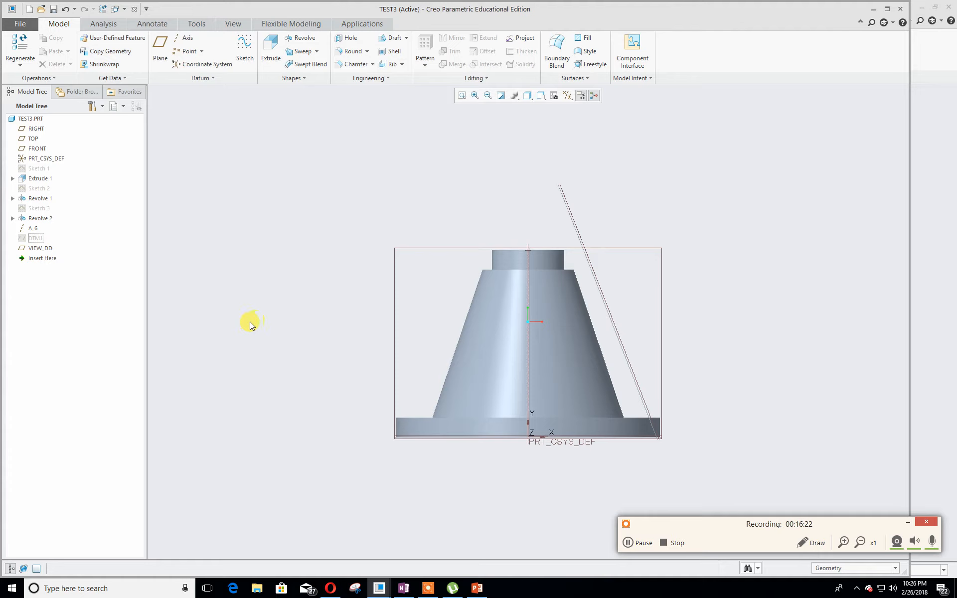
Check the port's dimensions in View D-D of the PowerPoint drawing, and return to Creo.
middle_drag(261, 299, 229, 309)
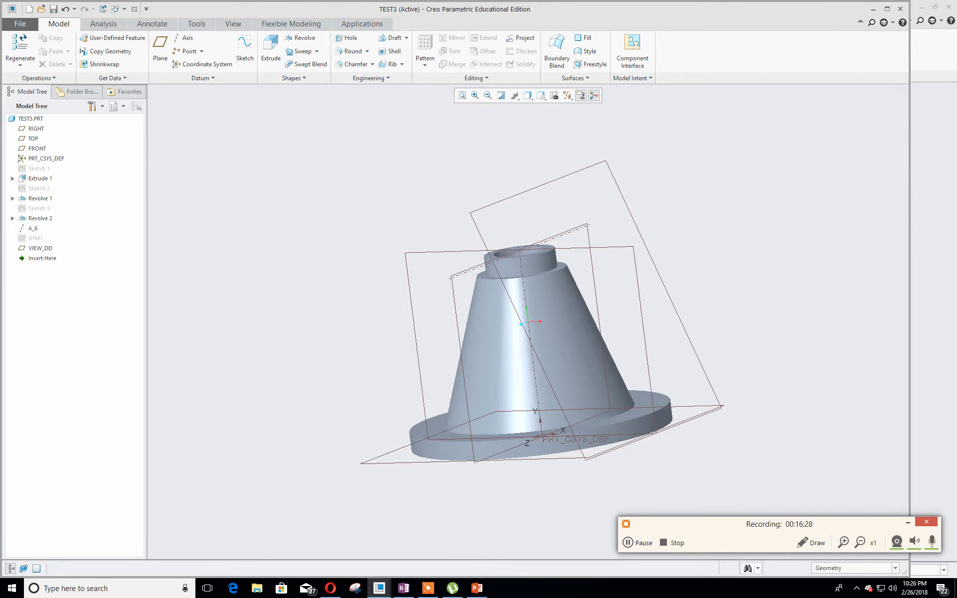
drag(0, 57, 485, 46)
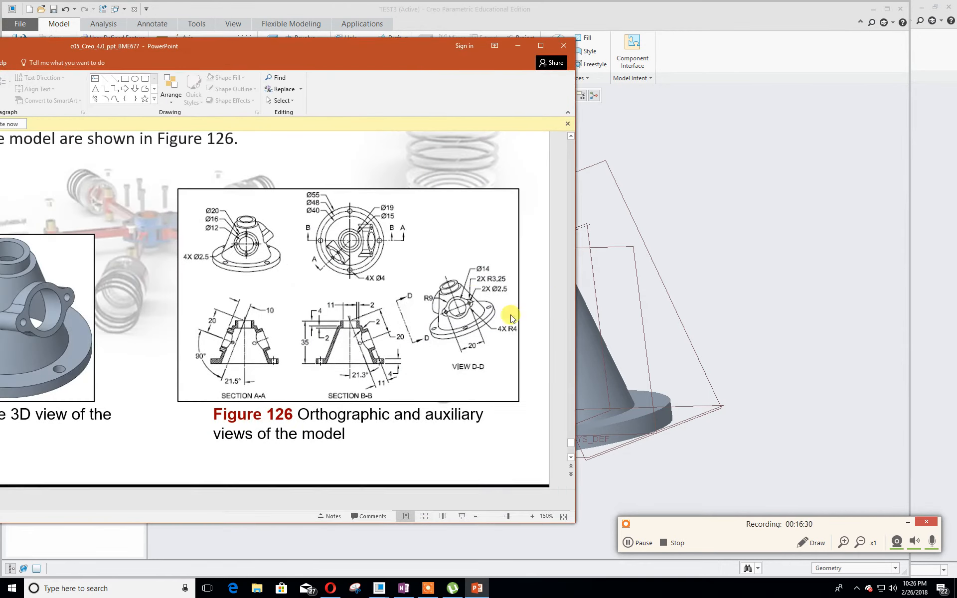
drag(180, 50, 0, 52)
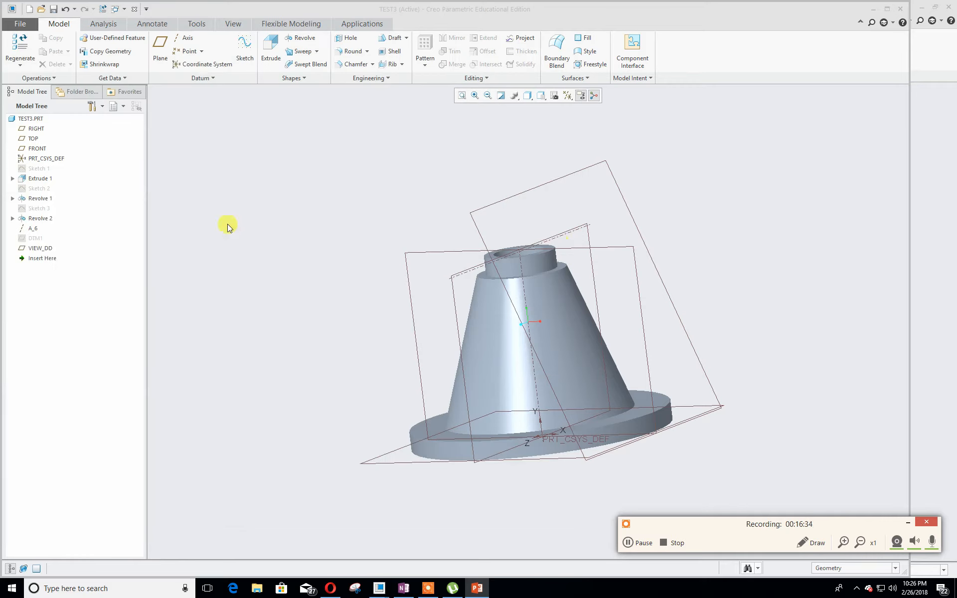
Start a sketch on the VIEW_DD plane with the FRONT plane as the Left orientation reference, viewed square to the sketch plane.
click(244, 45)
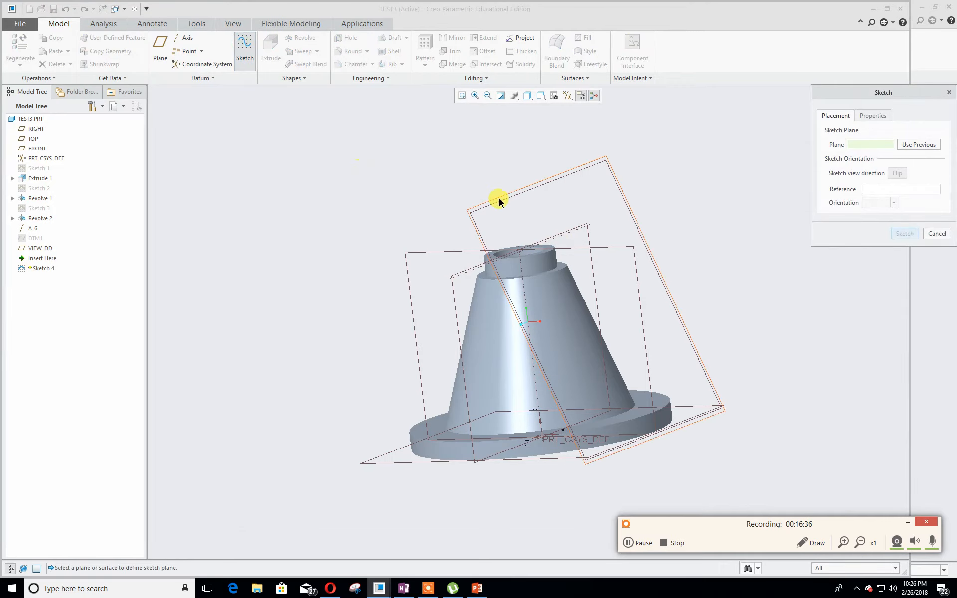
click(498, 200)
mouse_move(289, 233)
middle_down()
mouse_move(295, 212)
mouse_move(278, 216)
mouse_move(274, 229)
middle_up()
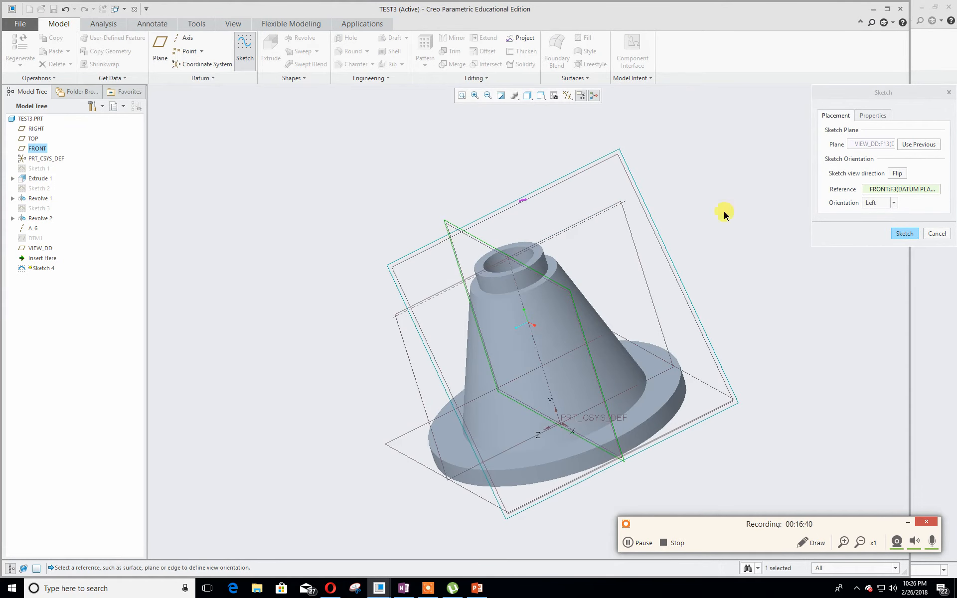
click(905, 234)
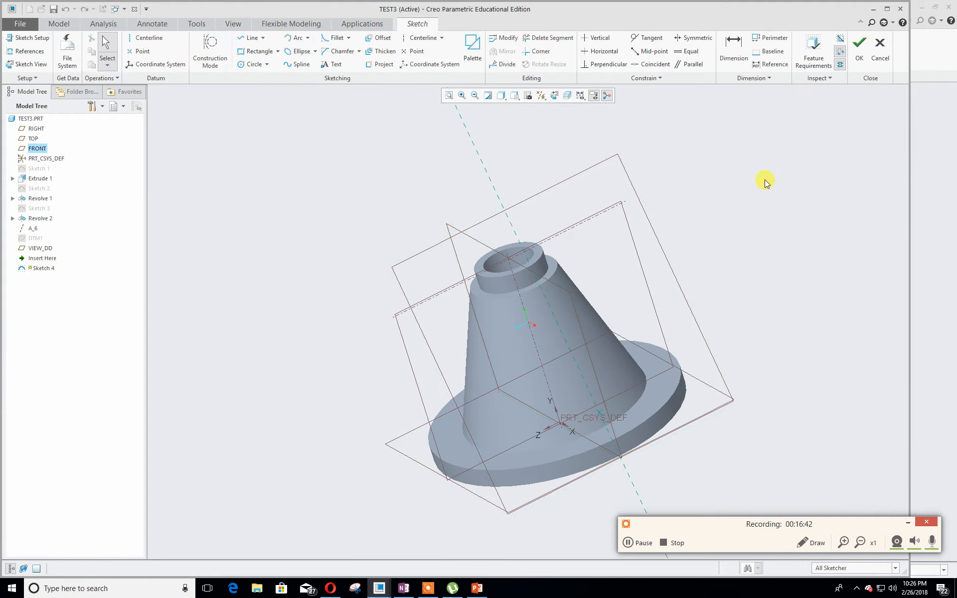
click(554, 96)
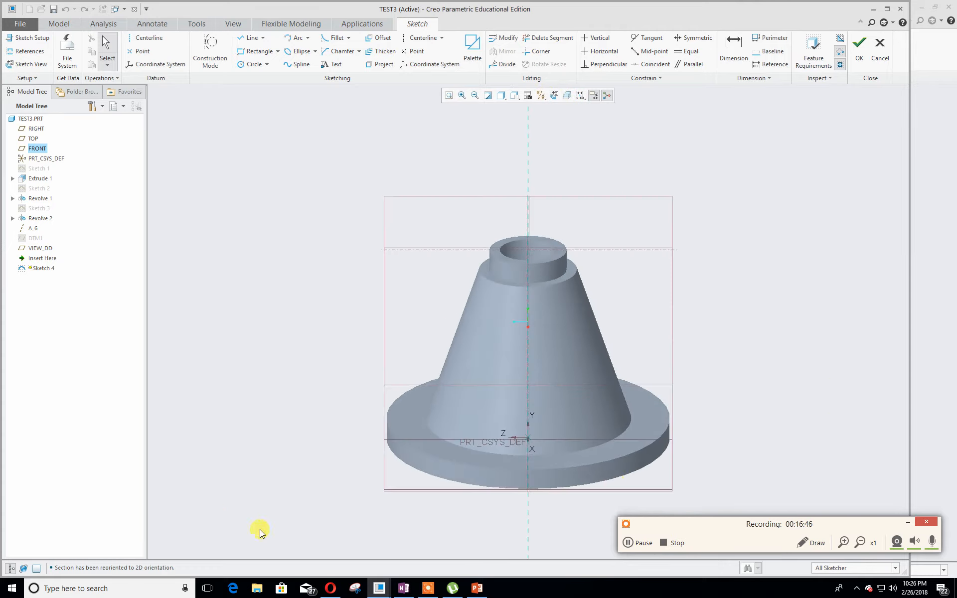
Add both edge halves of the top collar's bore rim as sketch references, checking Section B-B in the PowerPoint drawing.
middle_drag(306, 528, 352, 534)
middle_drag(291, 487, 277, 448)
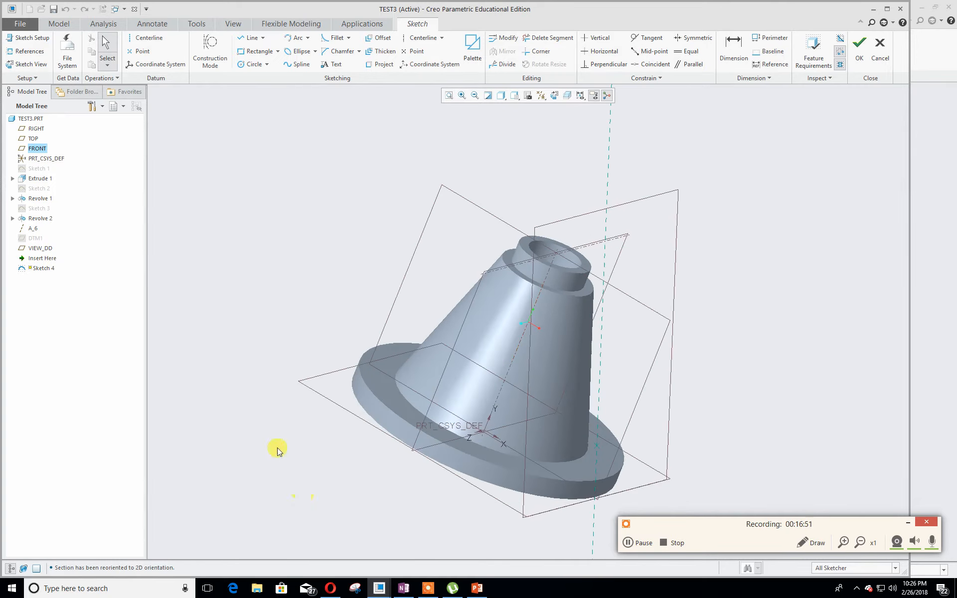
click(27, 50)
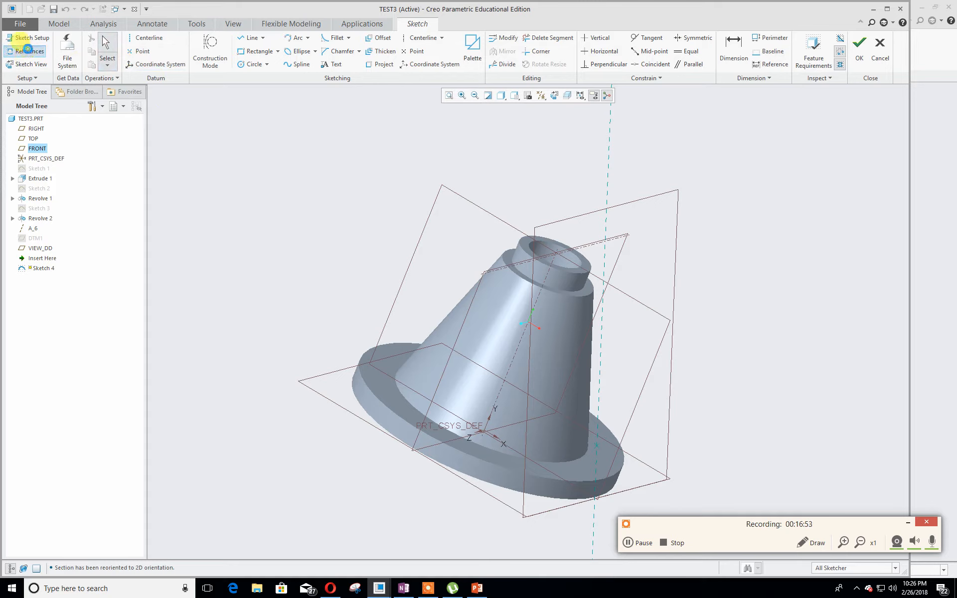
click(563, 267)
click(577, 257)
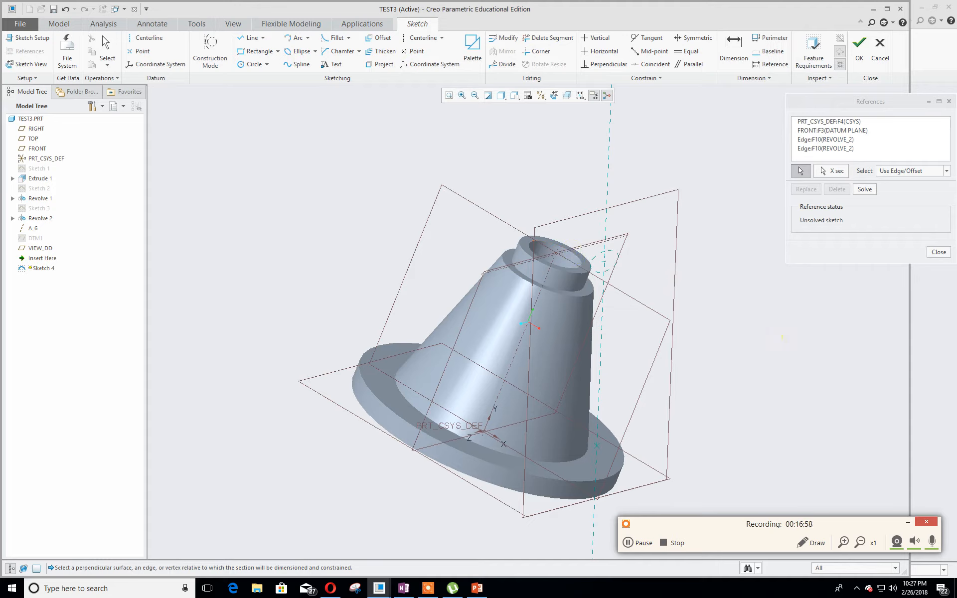
drag(0, 88, 270, 78)
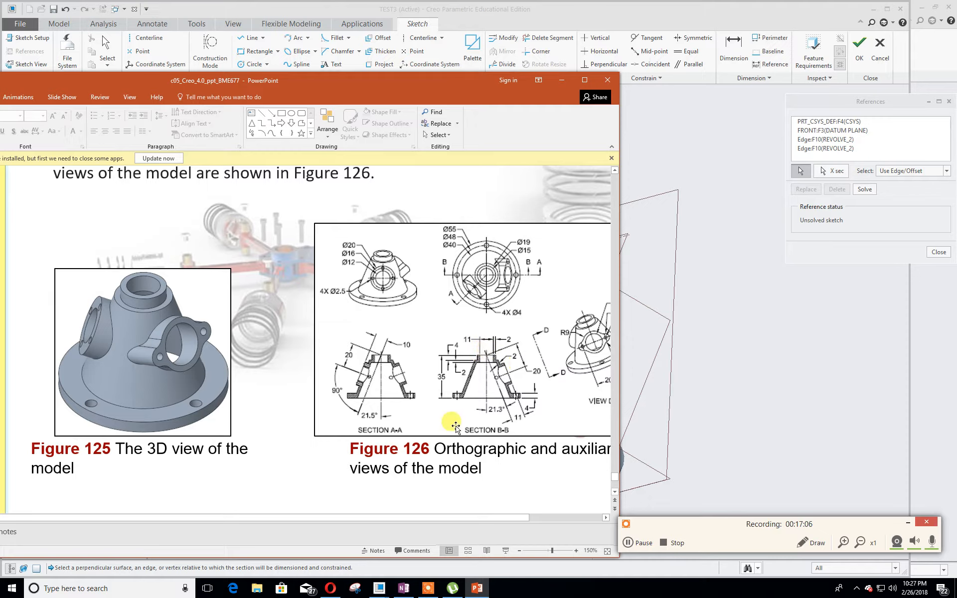
drag(299, 80, 0, 4)
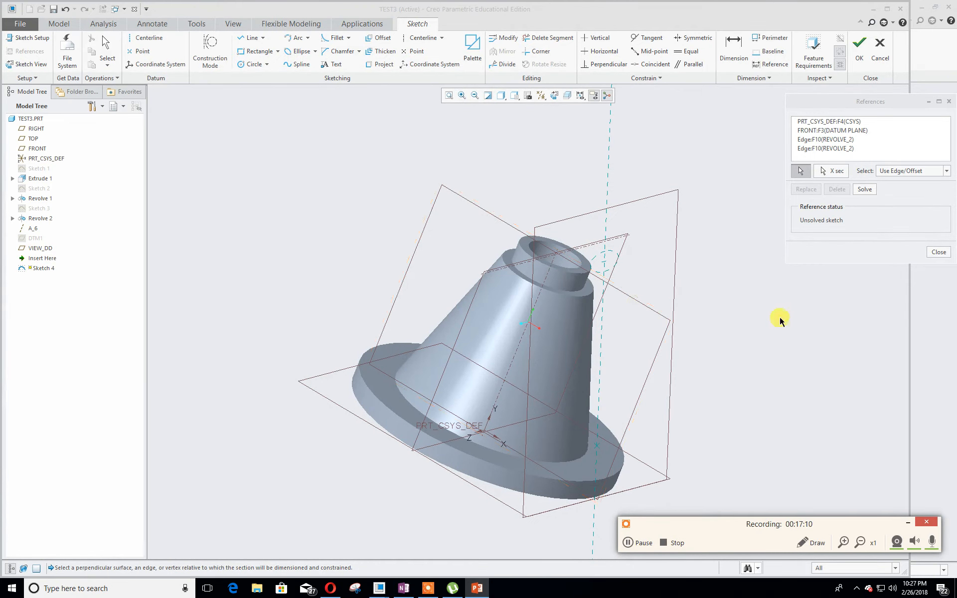
click(939, 253)
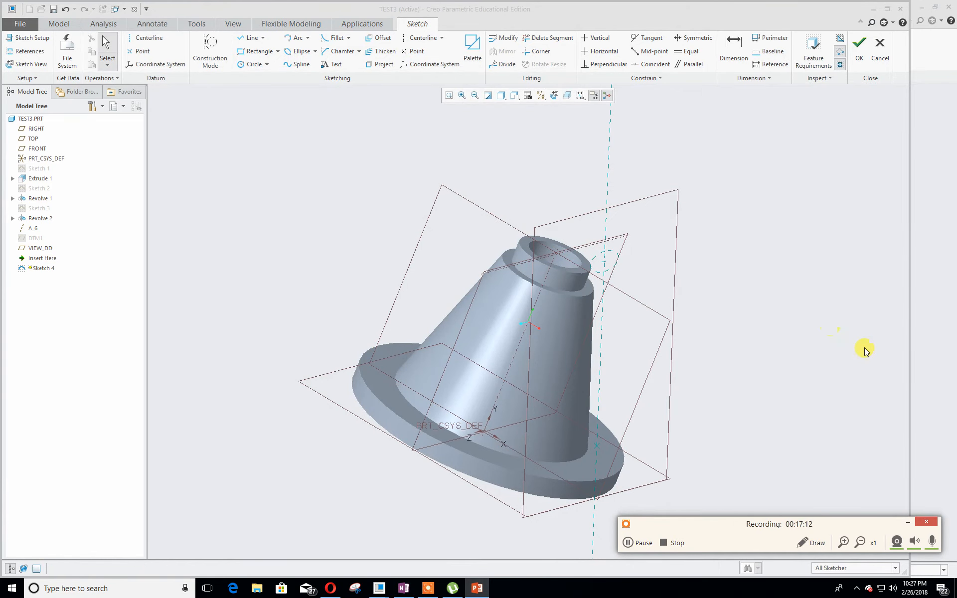
click(555, 99)
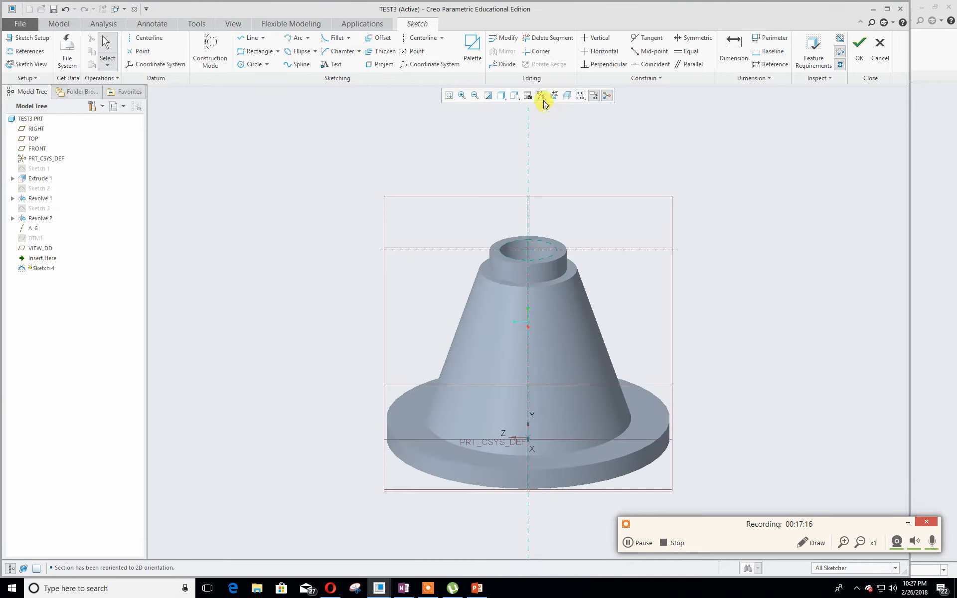
Turn off the display of datum planes.
click(542, 97)
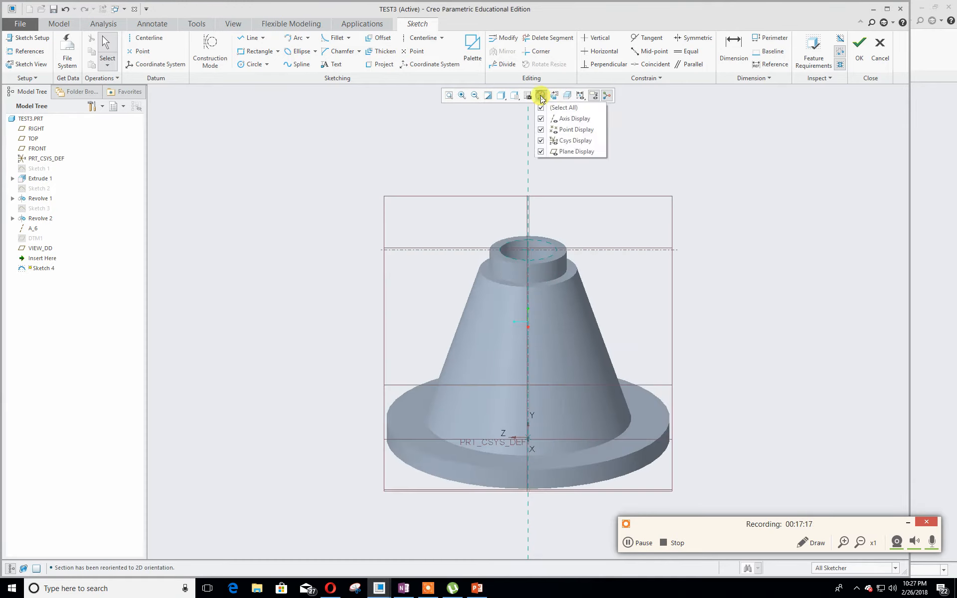
click(573, 153)
click(573, 152)
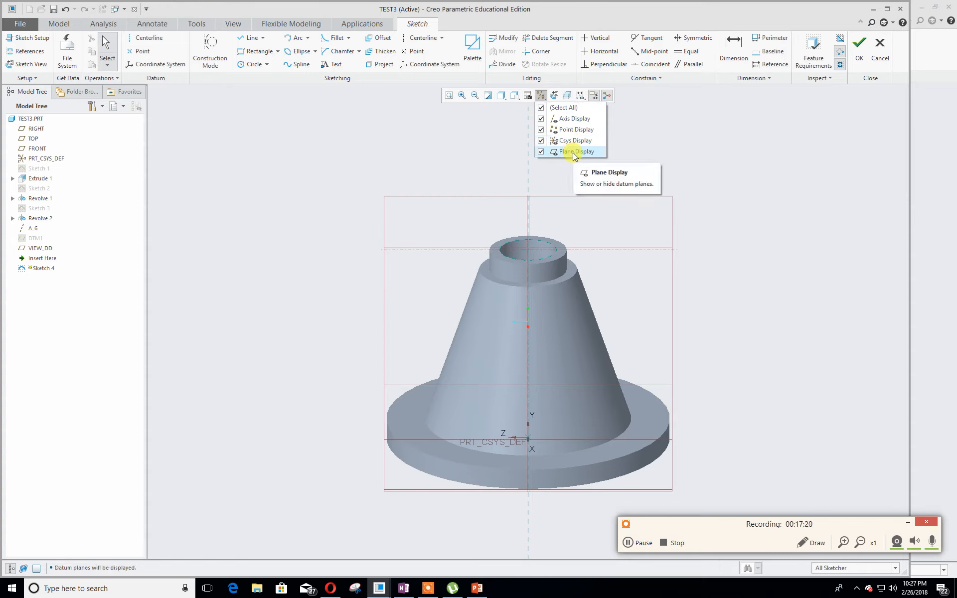
click(573, 153)
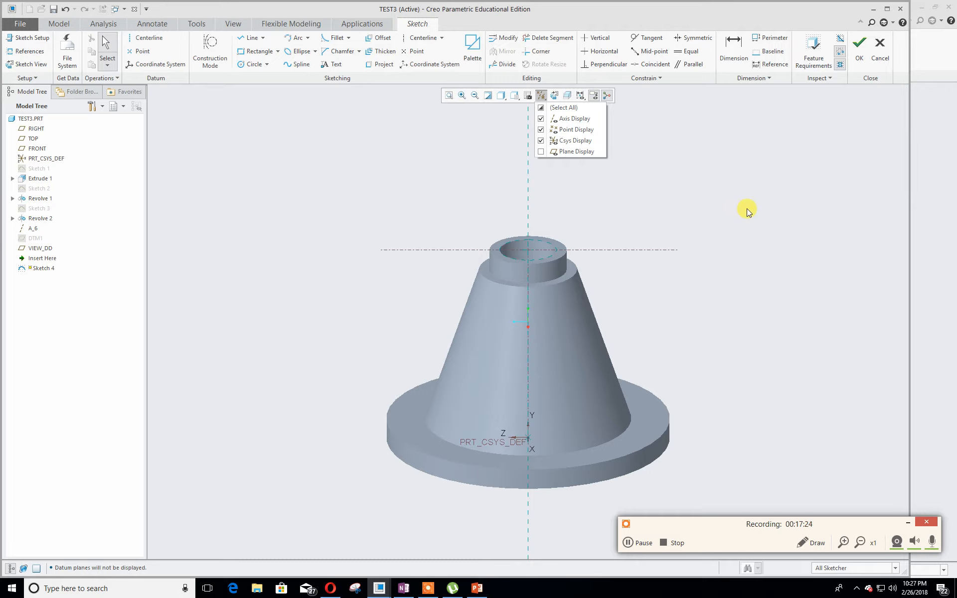
click(542, 99)
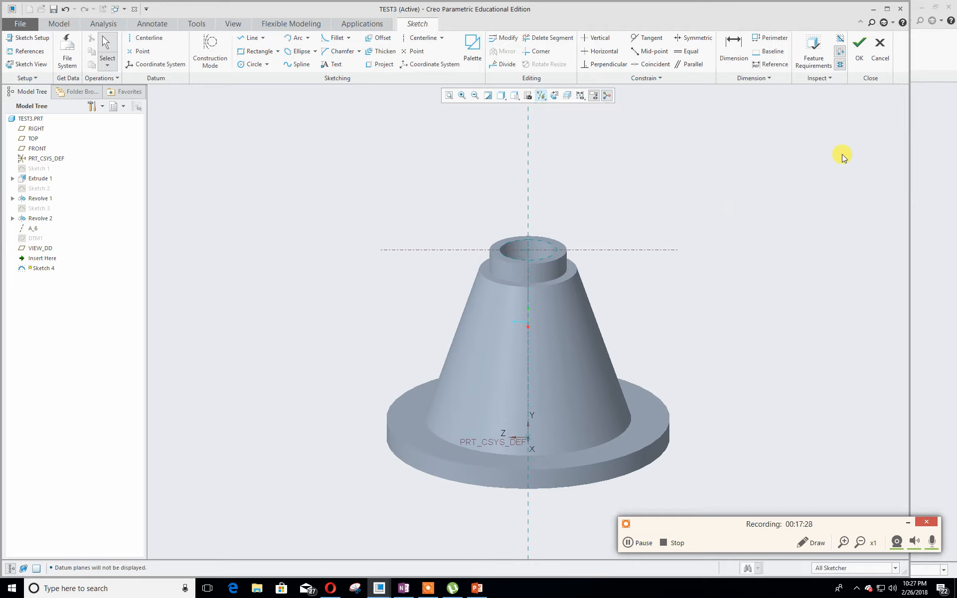
Sketch a circle about 13.4 in diameter on the vertical reference, with its centre 20 below the top bore rim's centre.
click(240, 65)
click(528, 341)
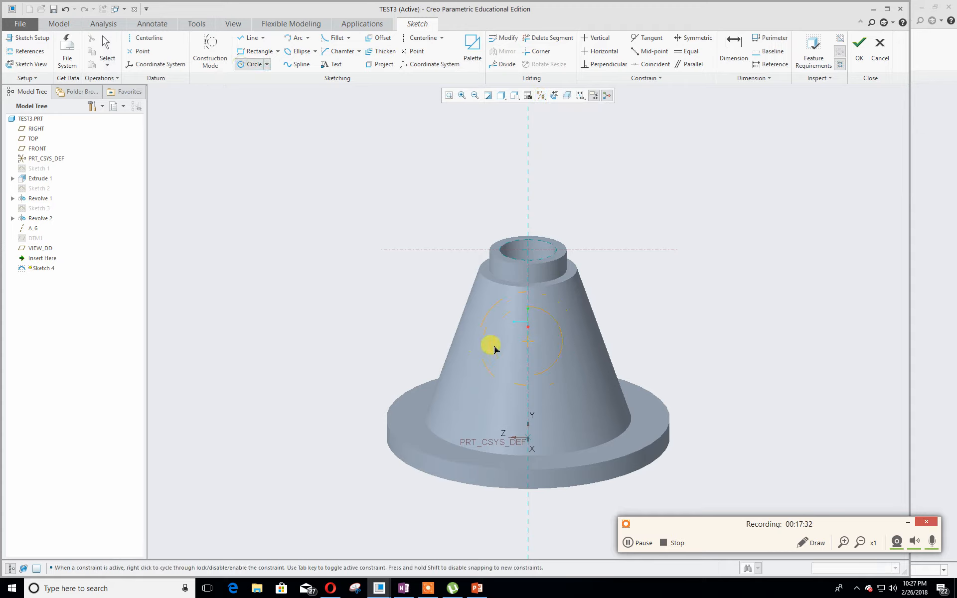
click(495, 349)
middle_click(494, 349)
drag(548, 285, 704, 289)
double_click(704, 288)
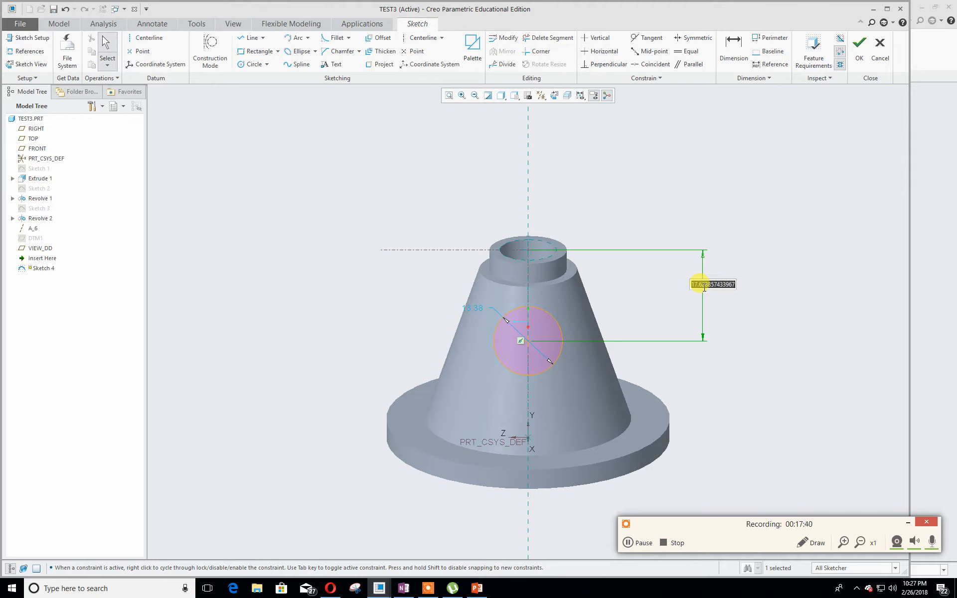
text(20)
key(Return)
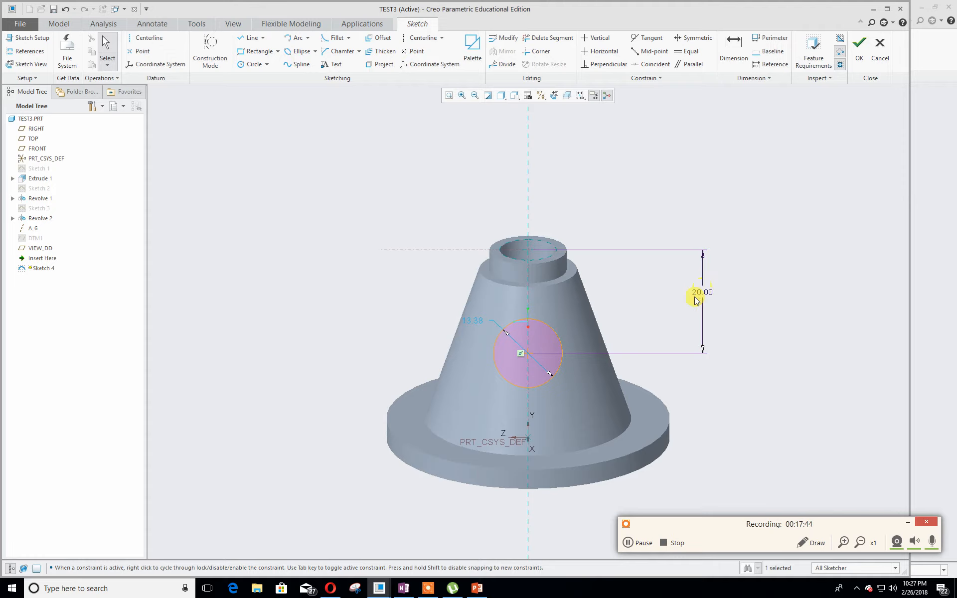
double_click(467, 321)
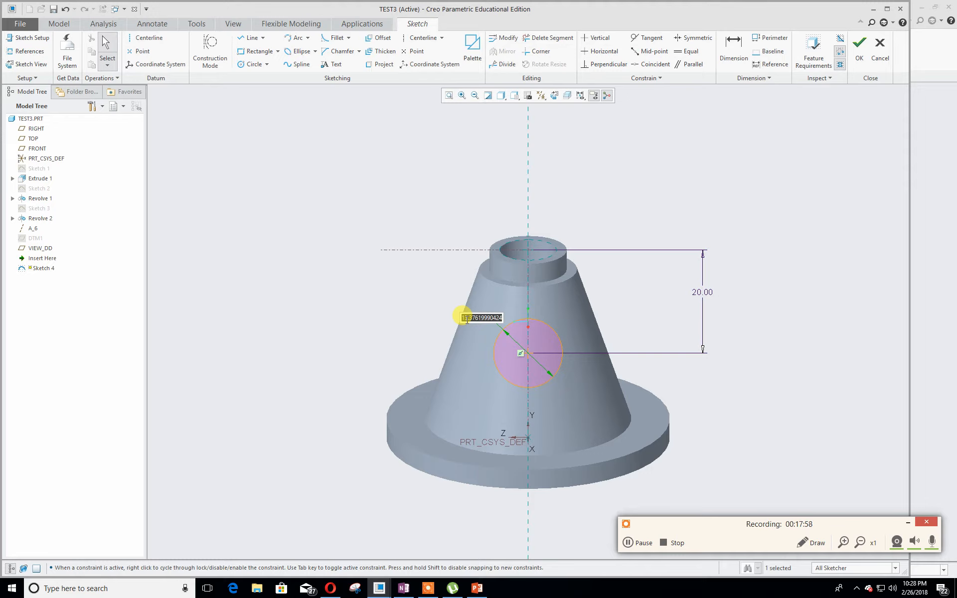
text(18)
key(Return)
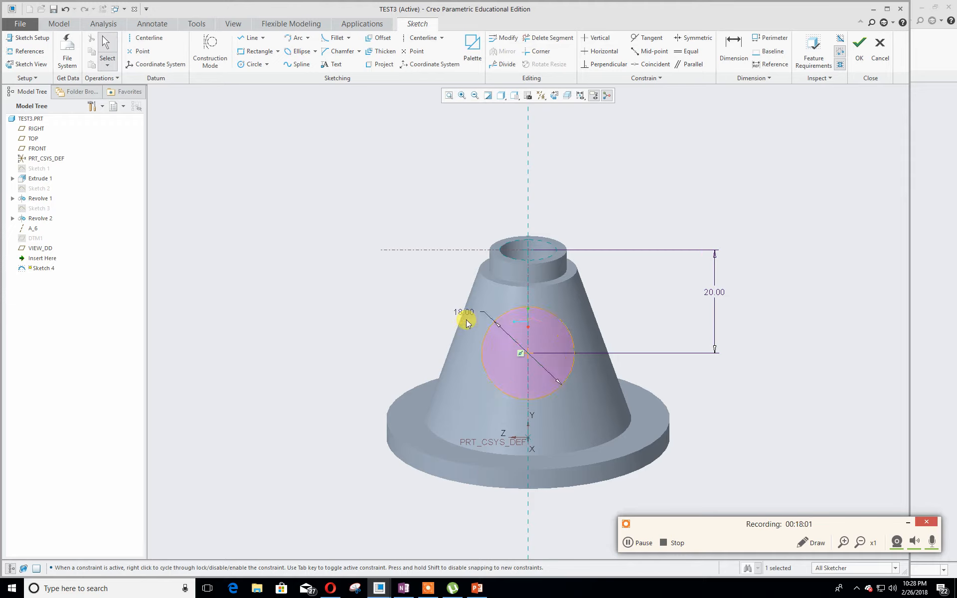
click(501, 325)
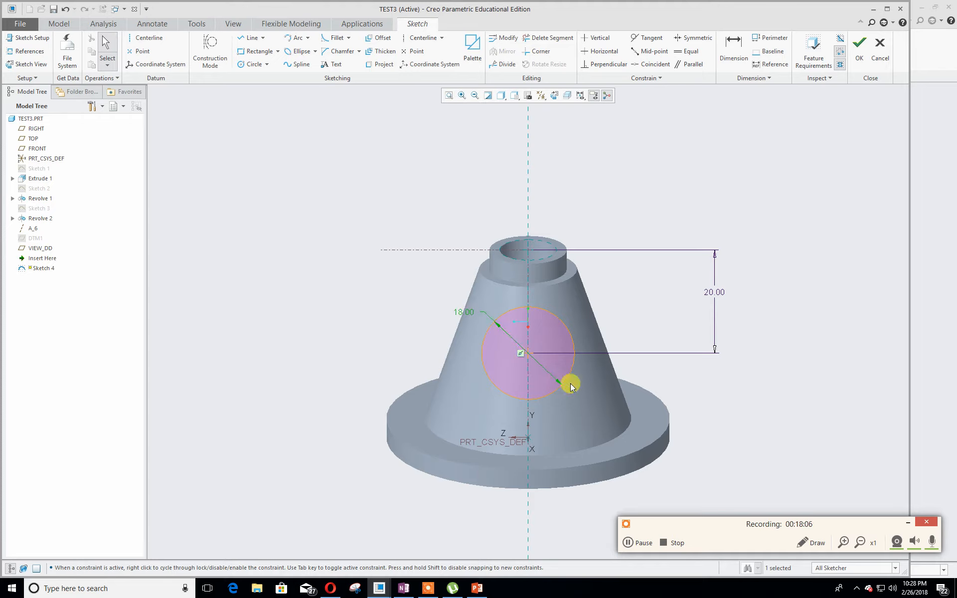
key(ctrl+z)
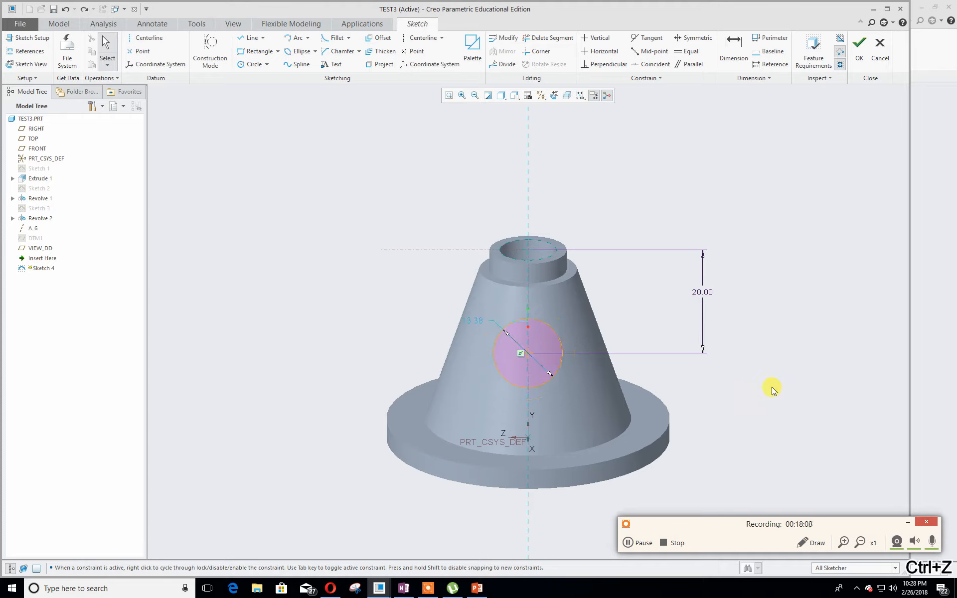
Dimension the circle by its radius and set it to 9.
click(734, 50)
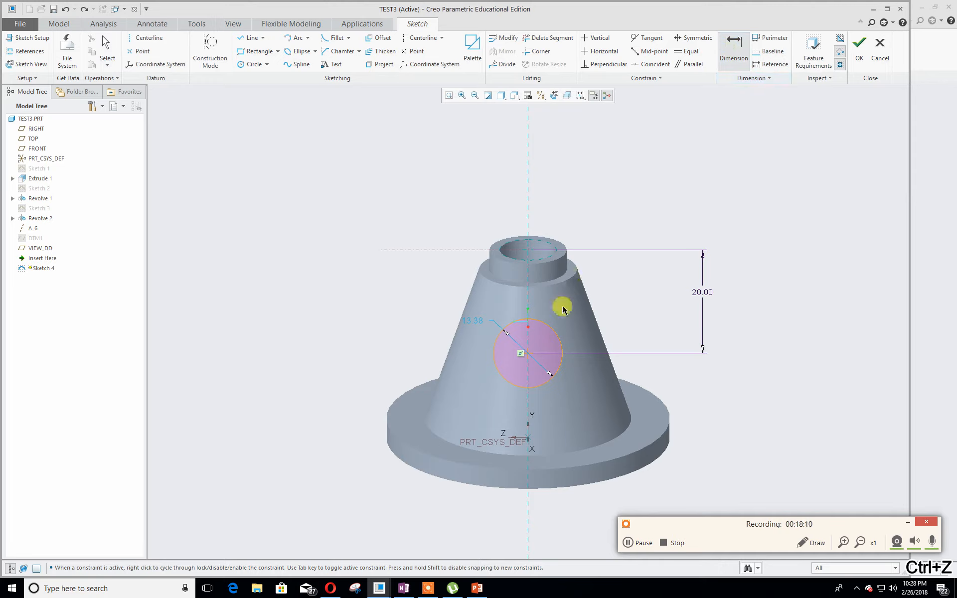
click(553, 330)
middle_click(393, 280)
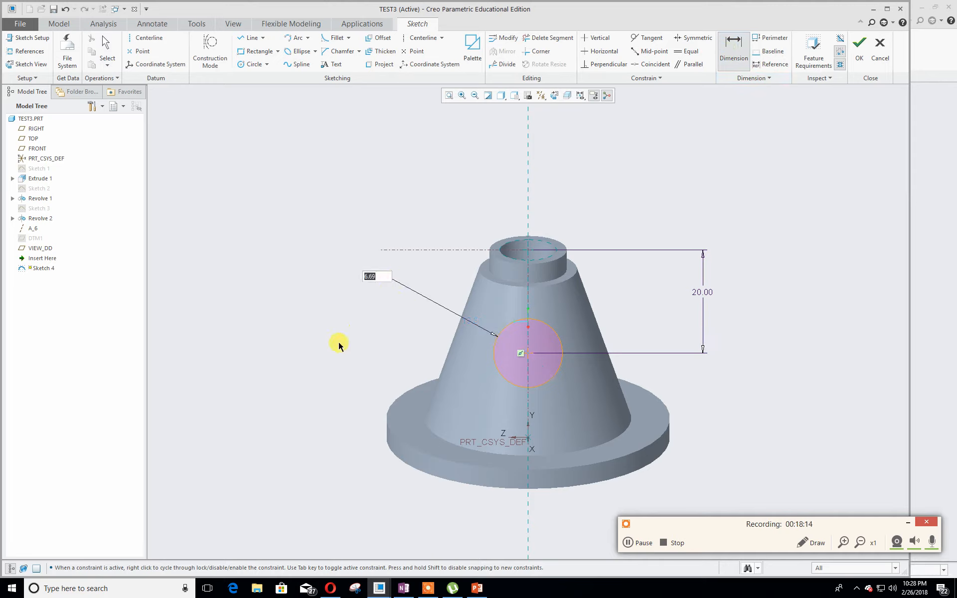
text(9)
key(Return)
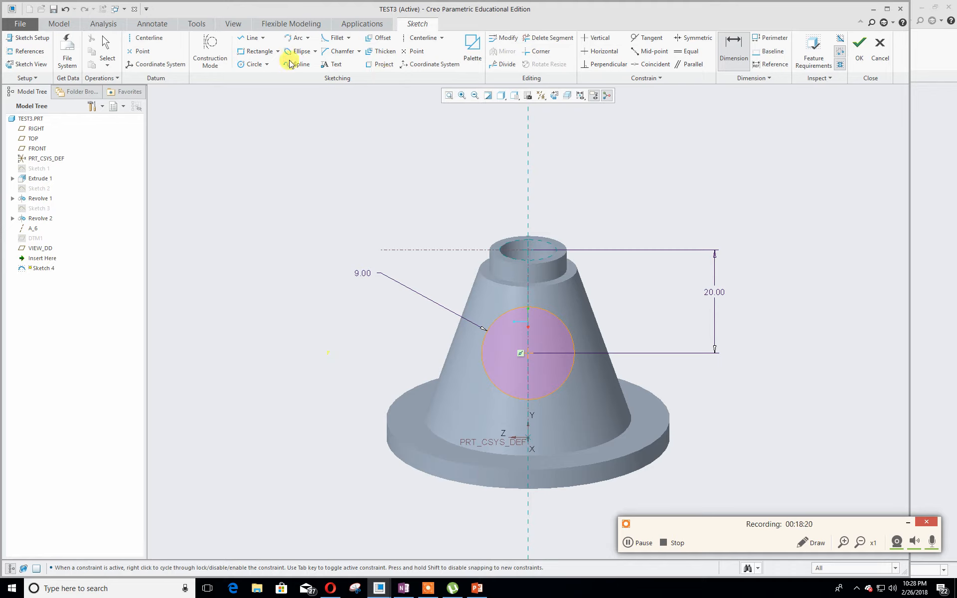
click(252, 64)
click(529, 353)
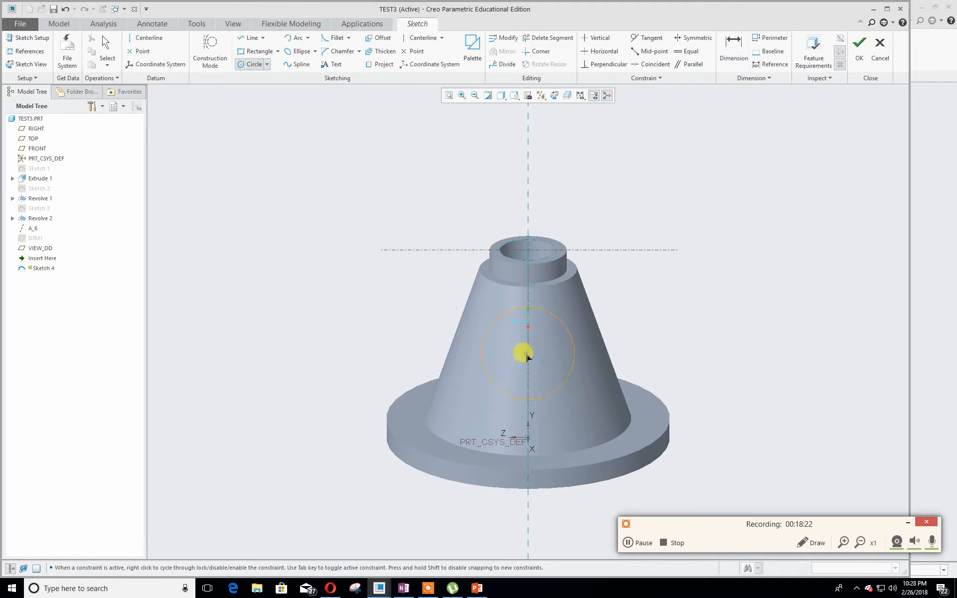
click(503, 361)
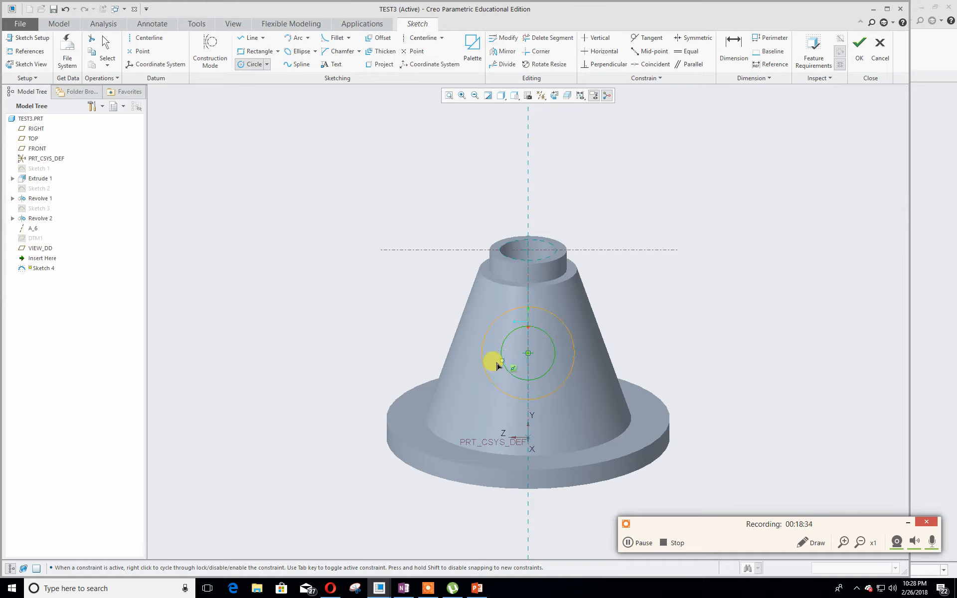
key(ctrl+z)
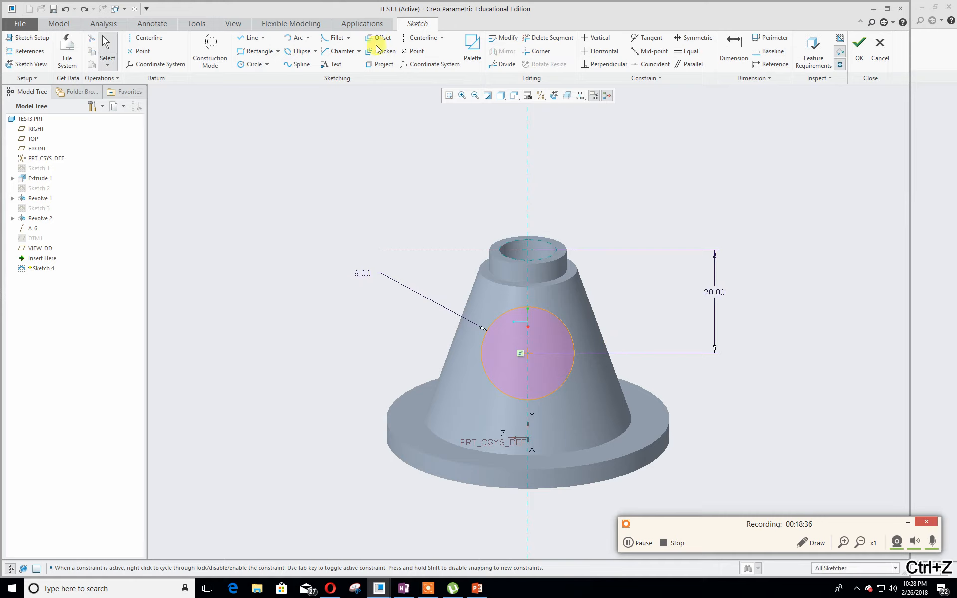
Add a vertical and a horizontal datum centerline through the centre of the radius 9 circle.
click(145, 38)
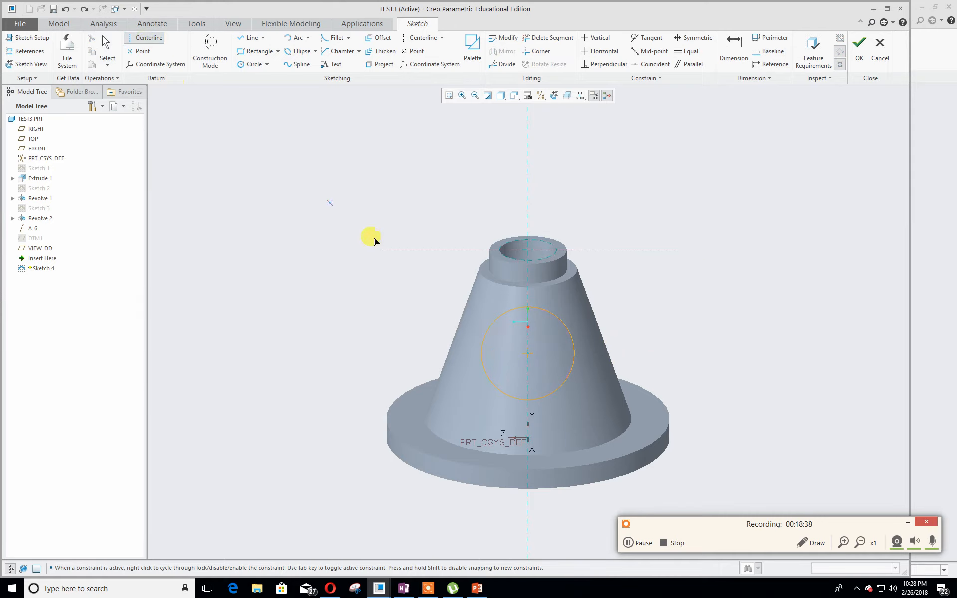
click(528, 354)
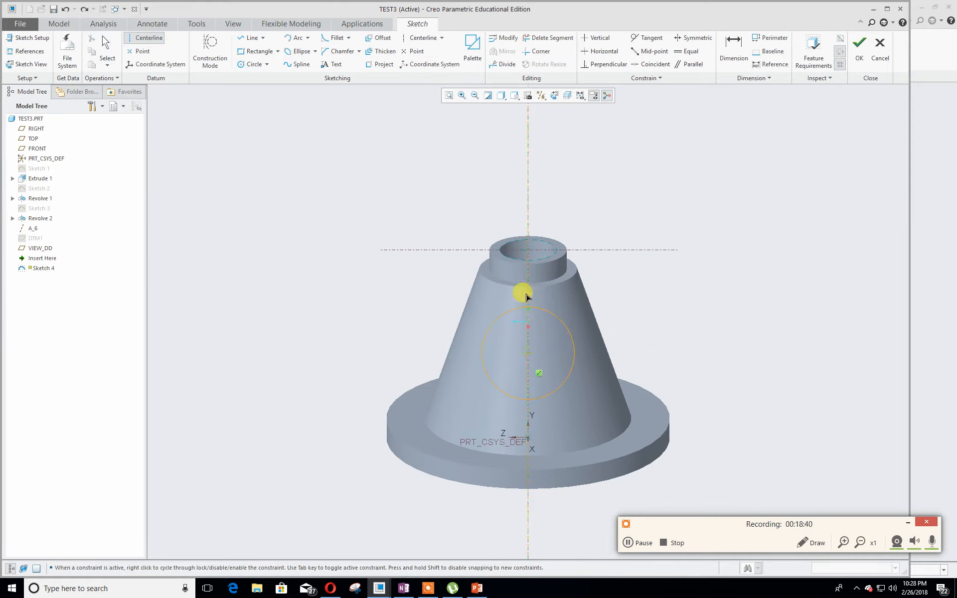
click(493, 354)
middle_click(481, 359)
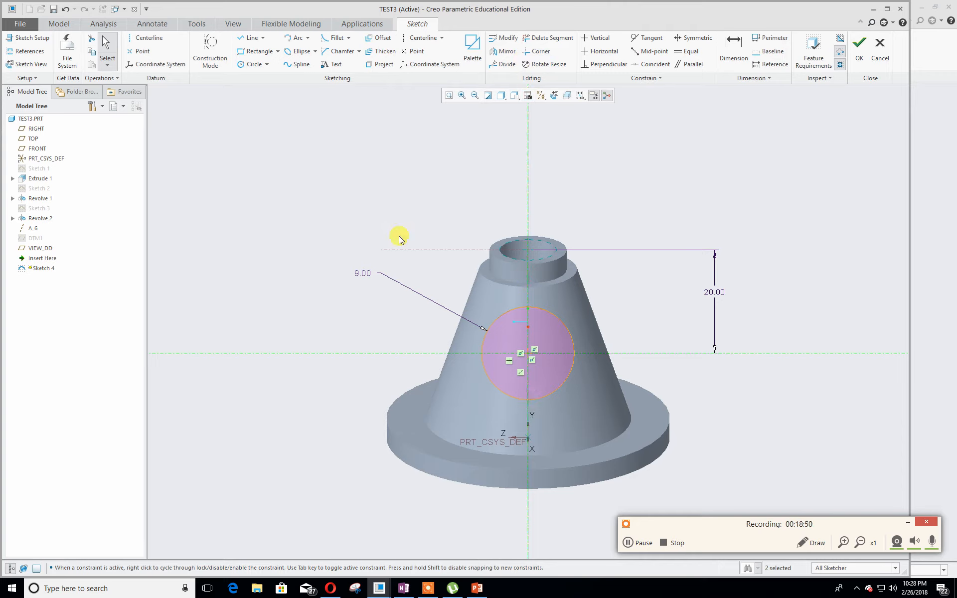
Sketch two equal circles about 10.2 in diameter on the horizontal centerline, one on each side of the radius 9 circle.
click(248, 63)
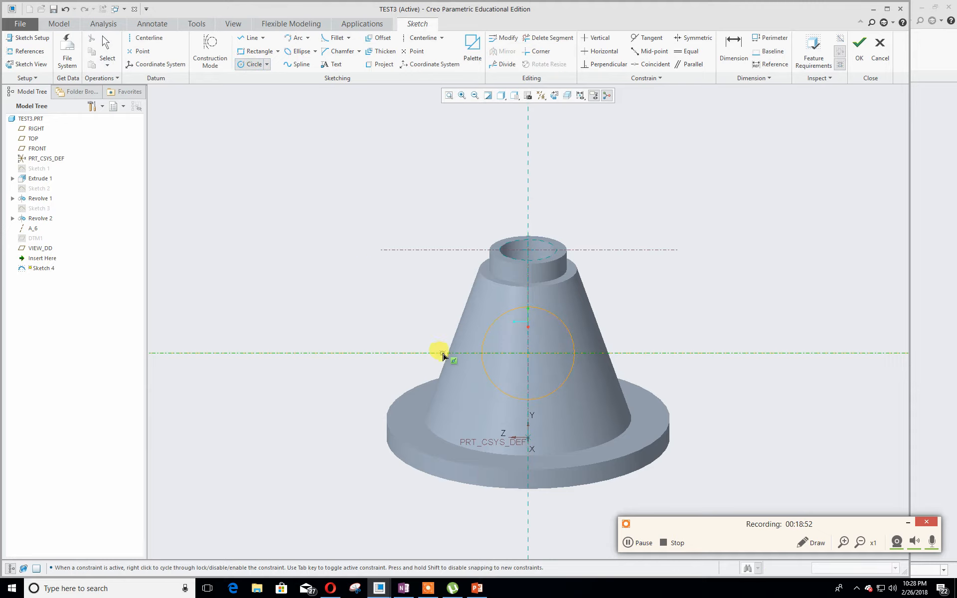
click(442, 353)
click(422, 372)
click(619, 353)
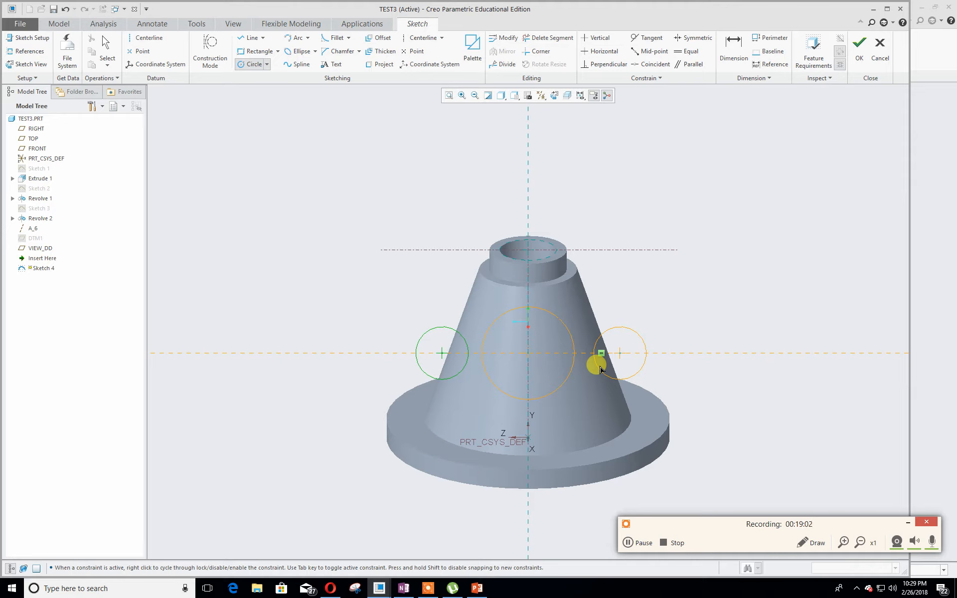
click(601, 369)
middle_click(708, 416)
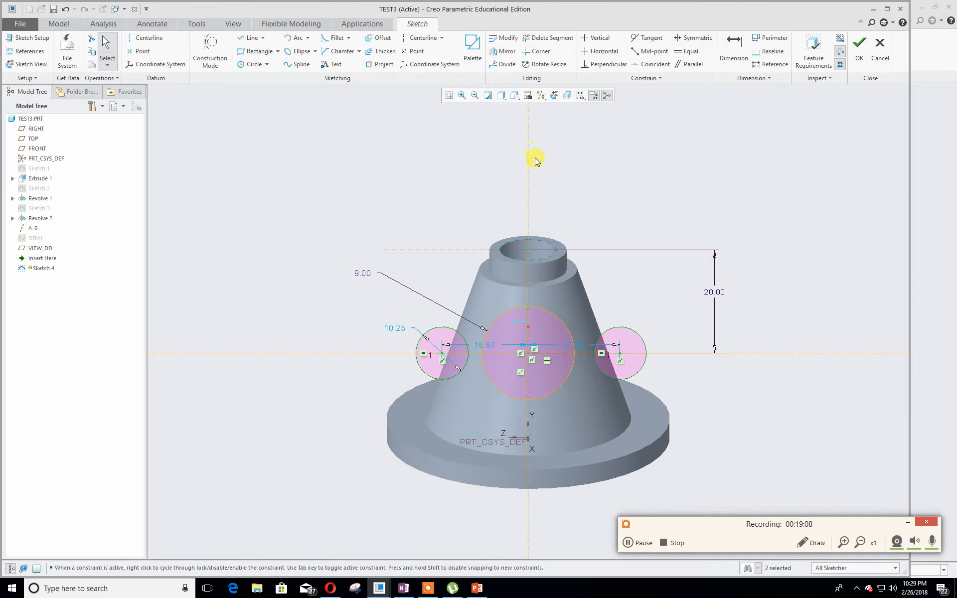
Make the centres of the two small circles symmetric about the vertical centerline.
click(693, 44)
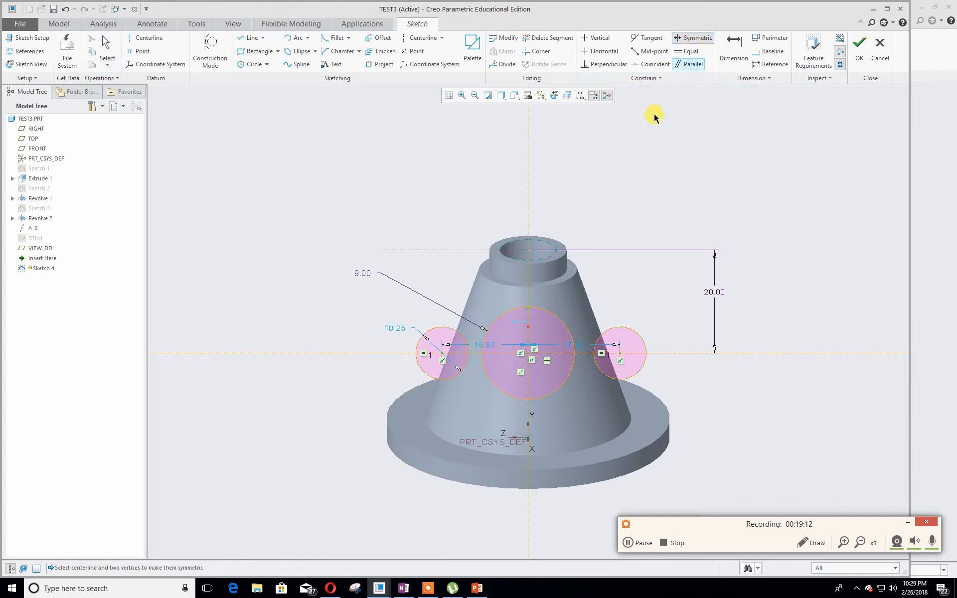
click(441, 354)
click(621, 353)
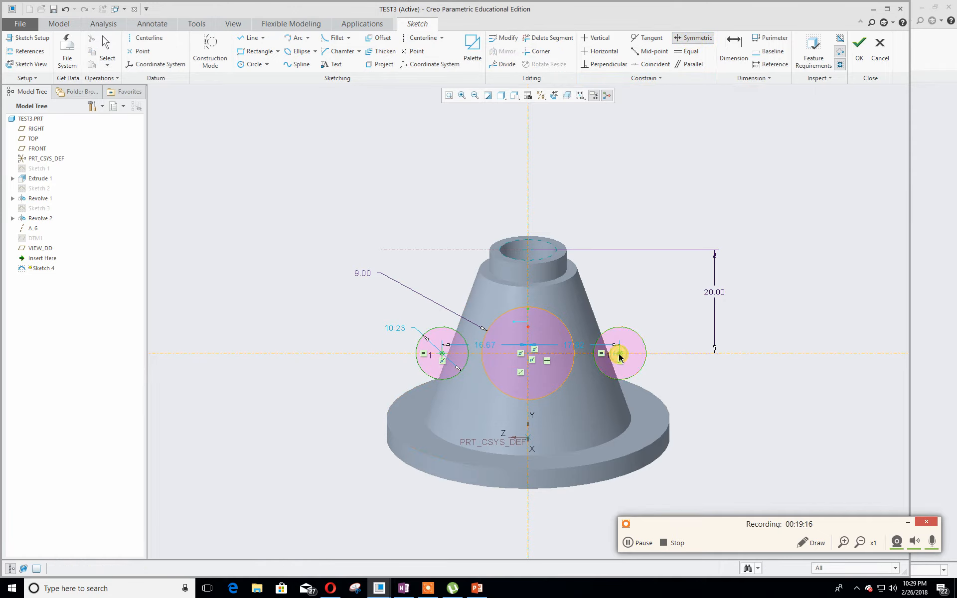
click(529, 151)
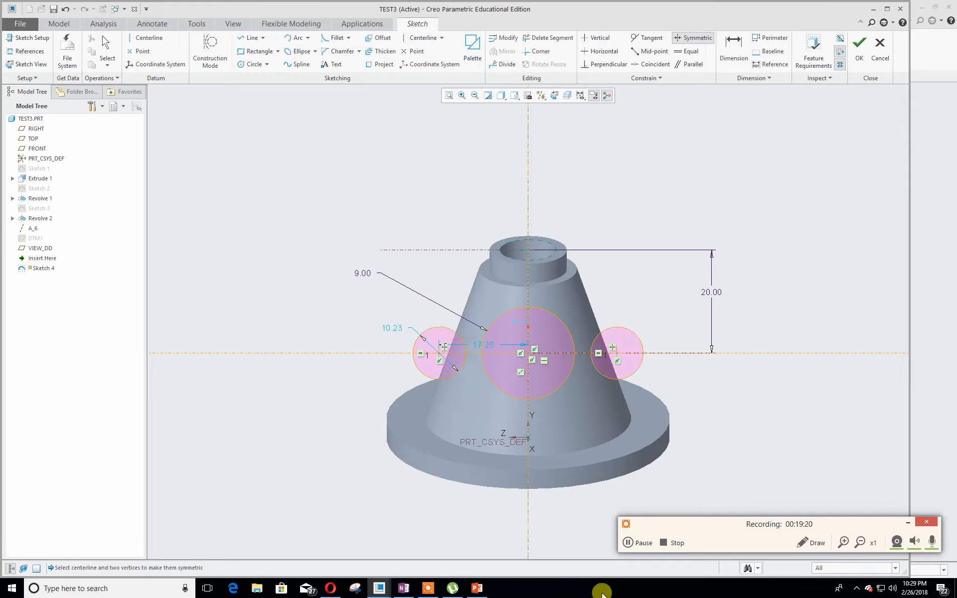
key(Escape)
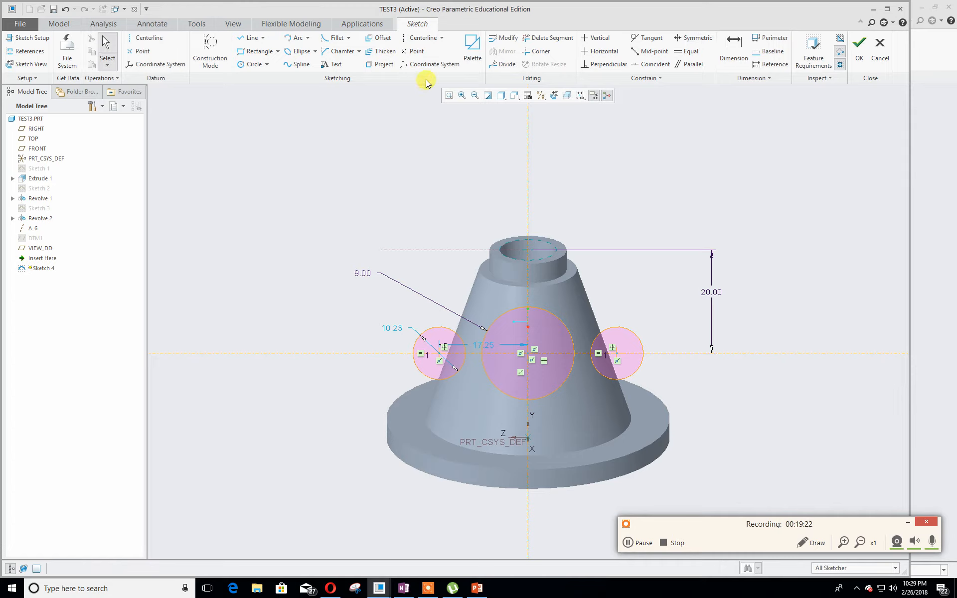
Dimension the distance between the centres of the two small circles and set it to 20.
click(726, 55)
click(436, 353)
click(616, 353)
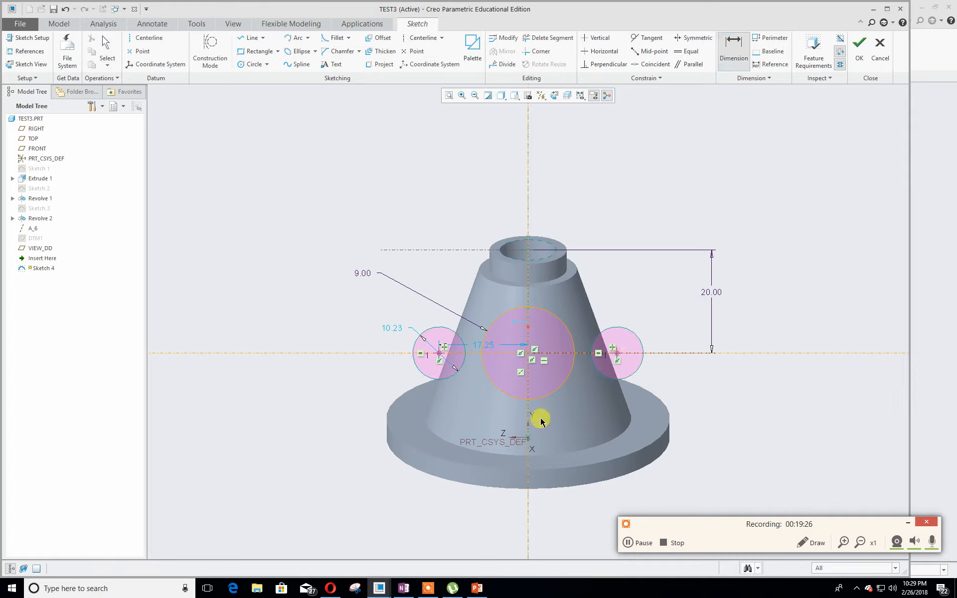
middle_click(507, 164)
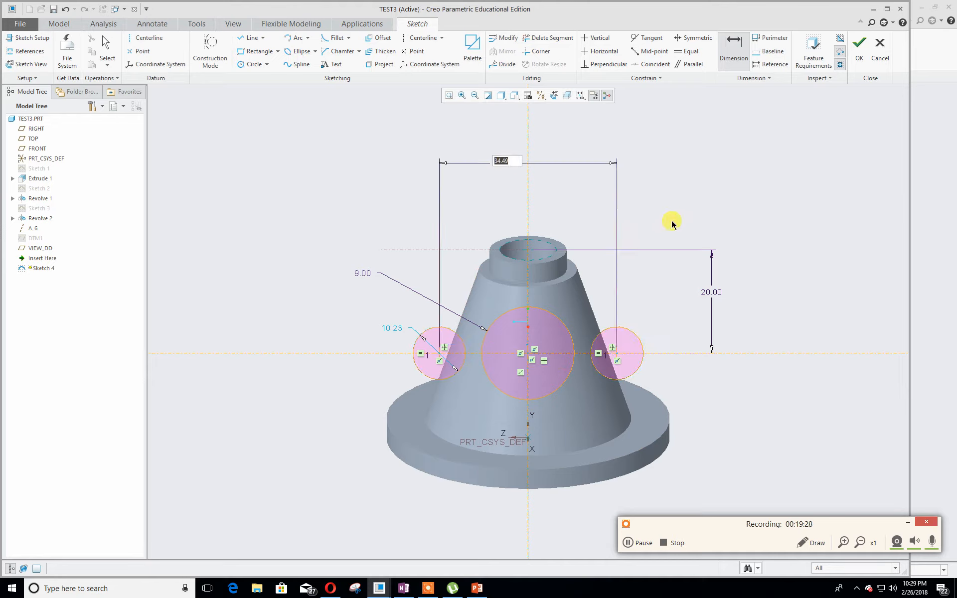
text(20)
key(Return)
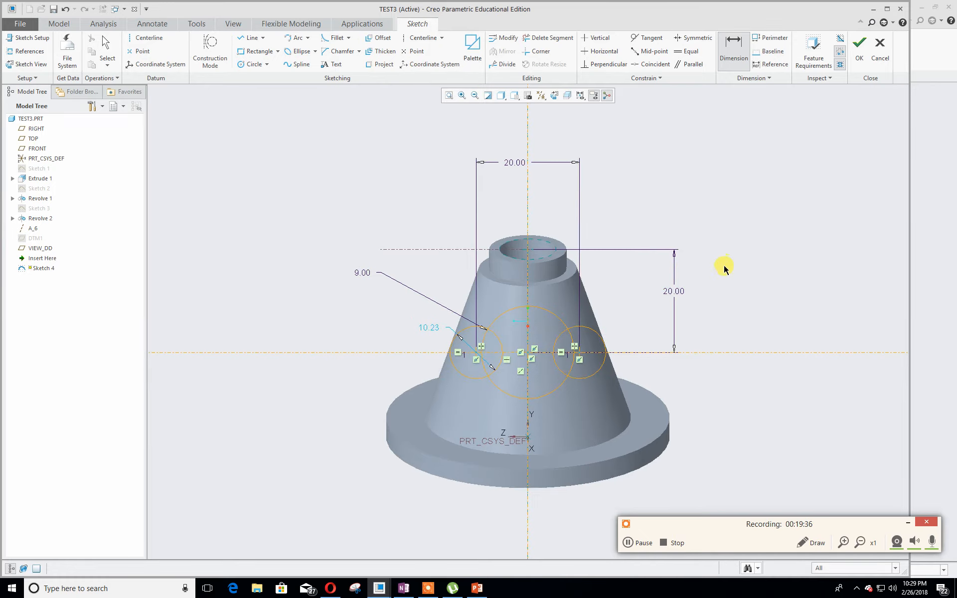
scroll(724, 269, down, 1)
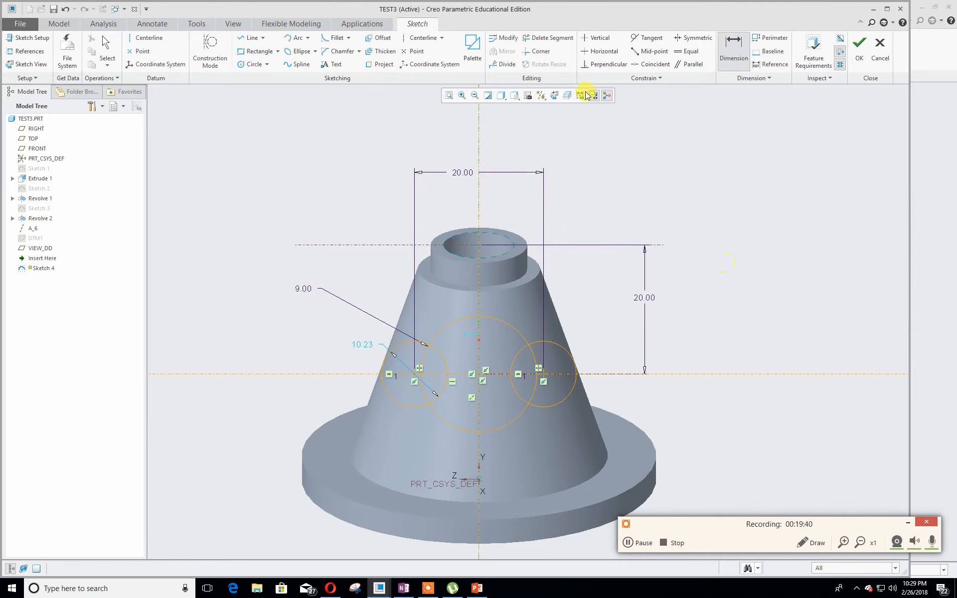
Set the diameter of the two equal small circles to 3.25.
click(333, 38)
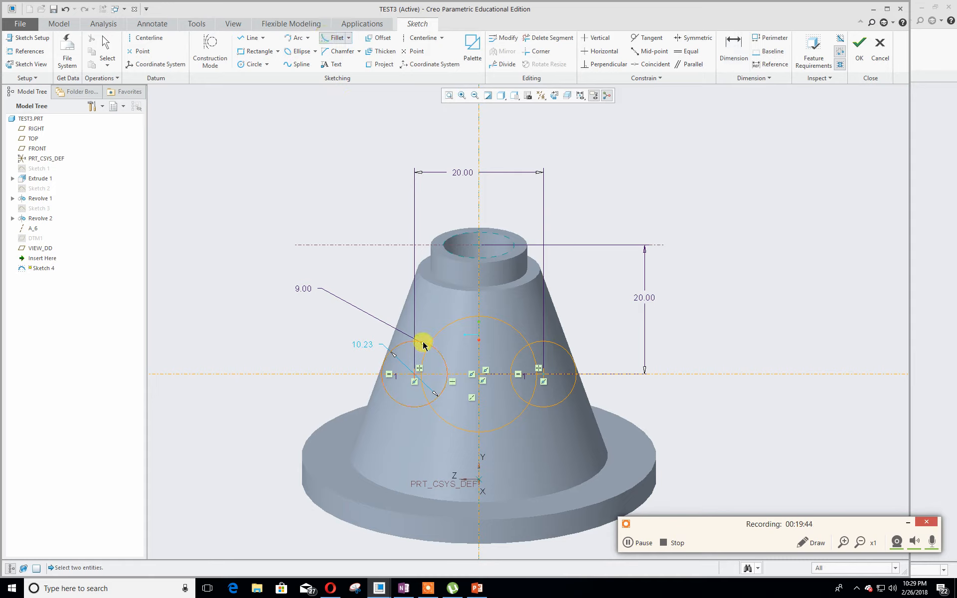
middle_click(791, 263)
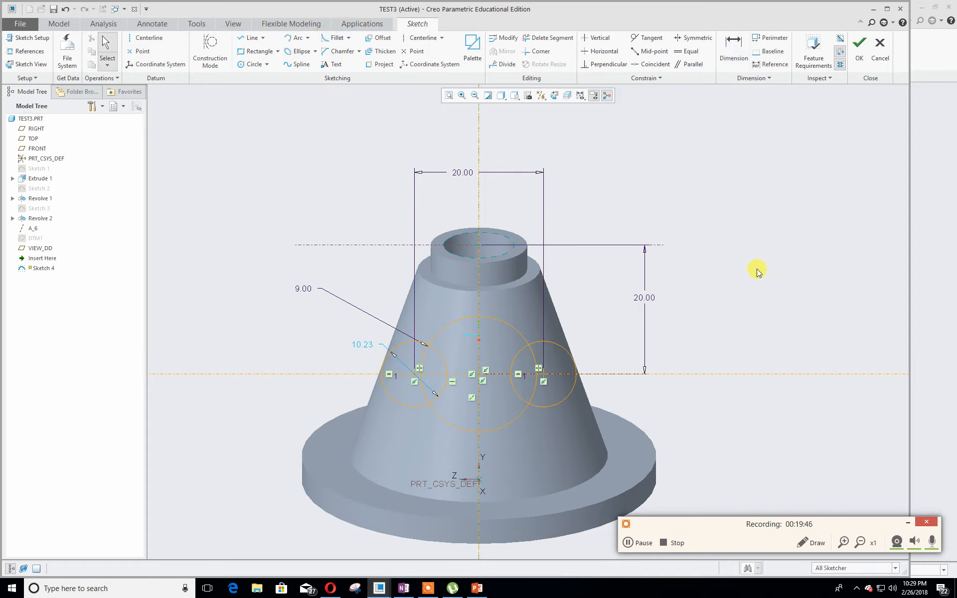
double_click(361, 344)
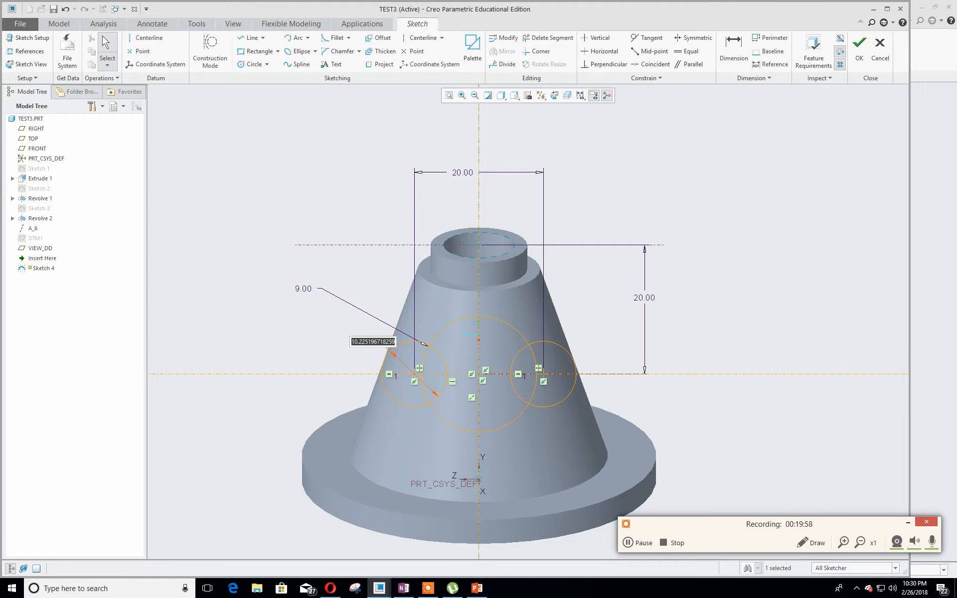
text(3.25)
key(Return)
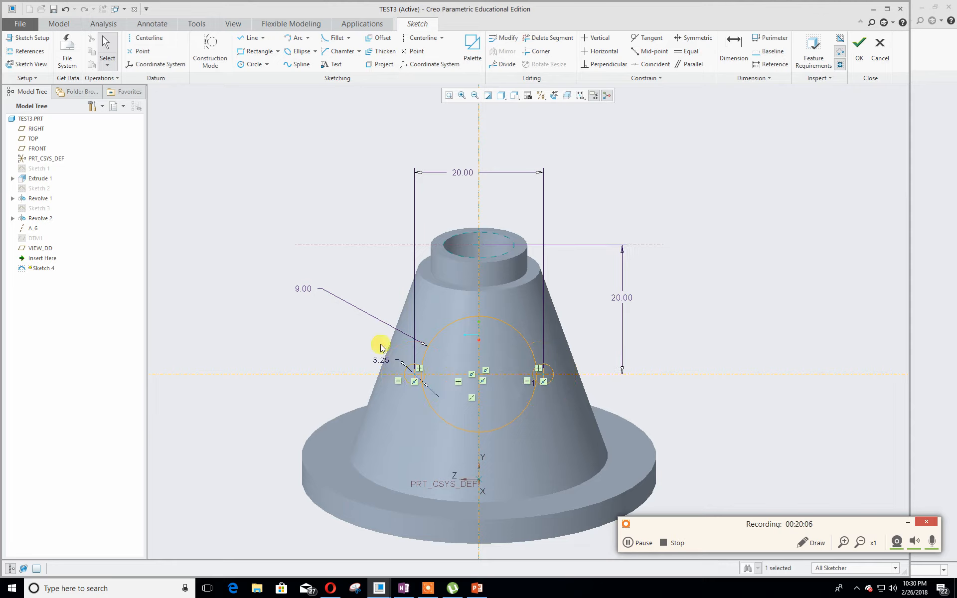
Dimension the left small circle by its radius, delete the conflicting diameter dimension, and set the radius to 3.25.
click(734, 48)
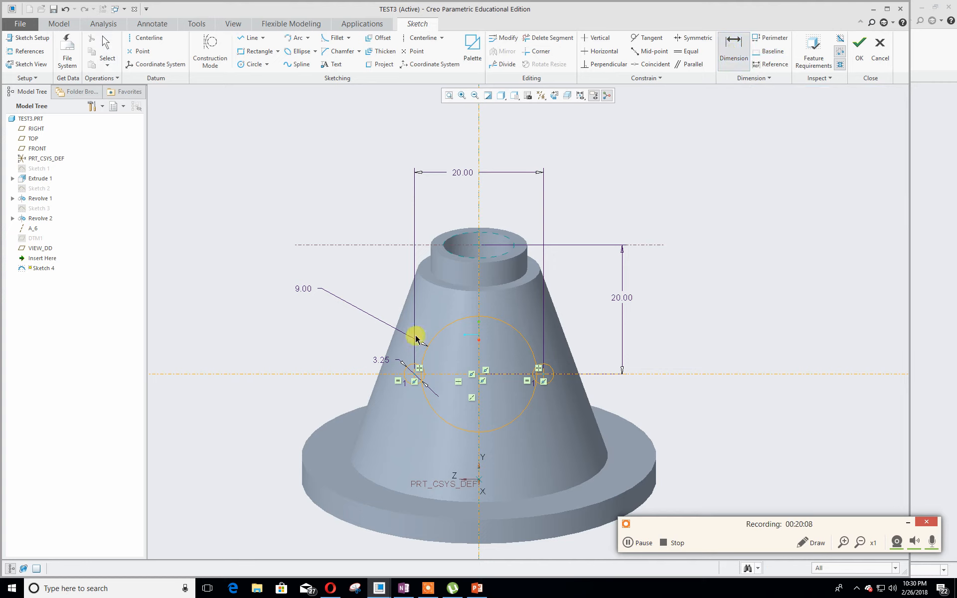
click(406, 367)
middle_click(281, 343)
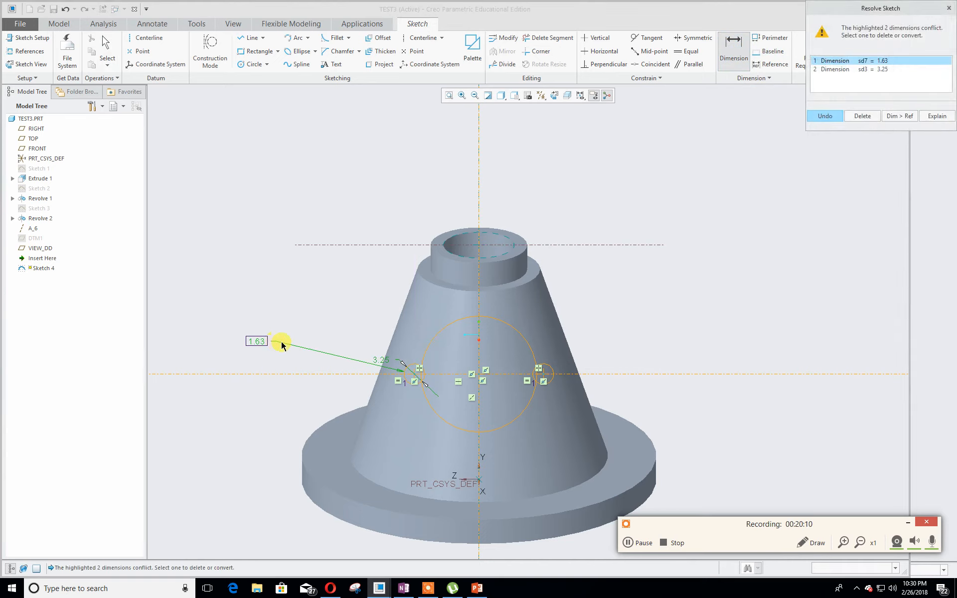
click(873, 69)
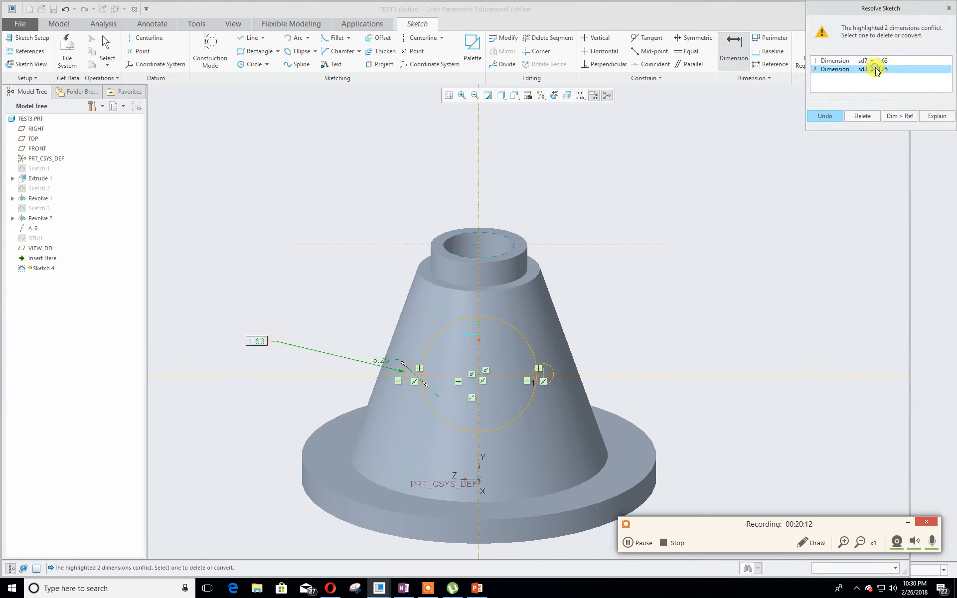
click(863, 116)
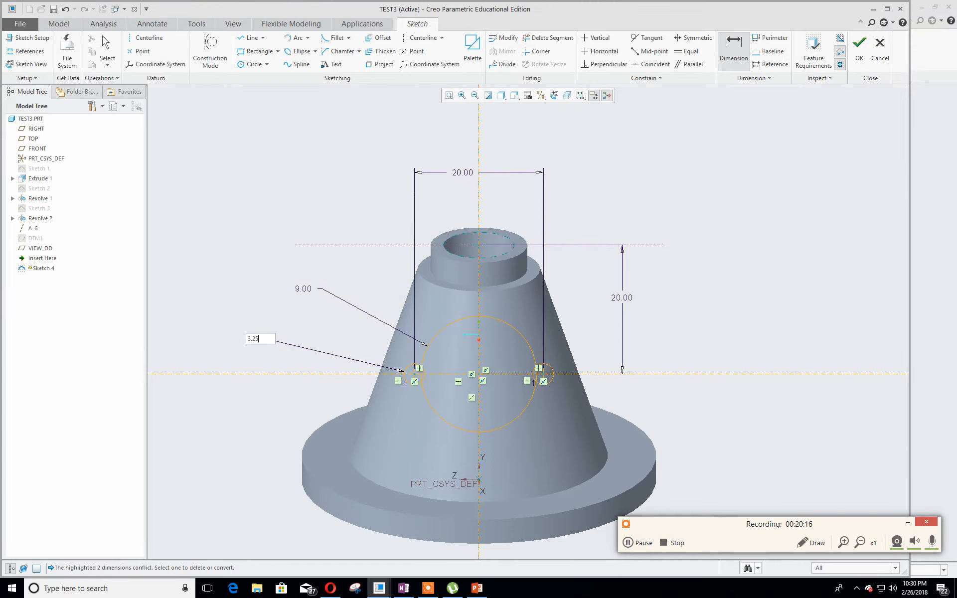
key(Return)
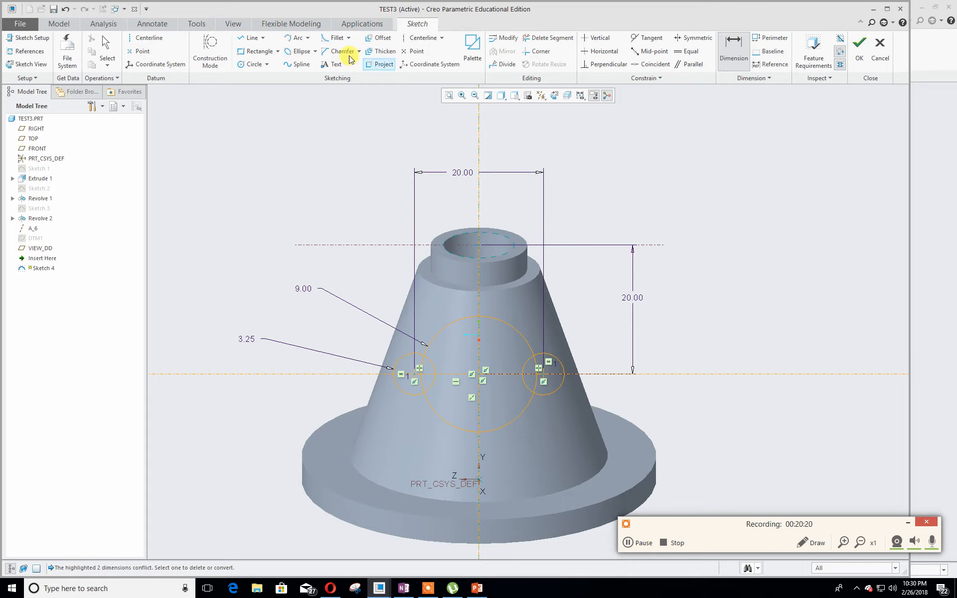
Add a radius 4 fillet between the left small circle and the radius 9 circle, above the horizontal centerline.
click(335, 38)
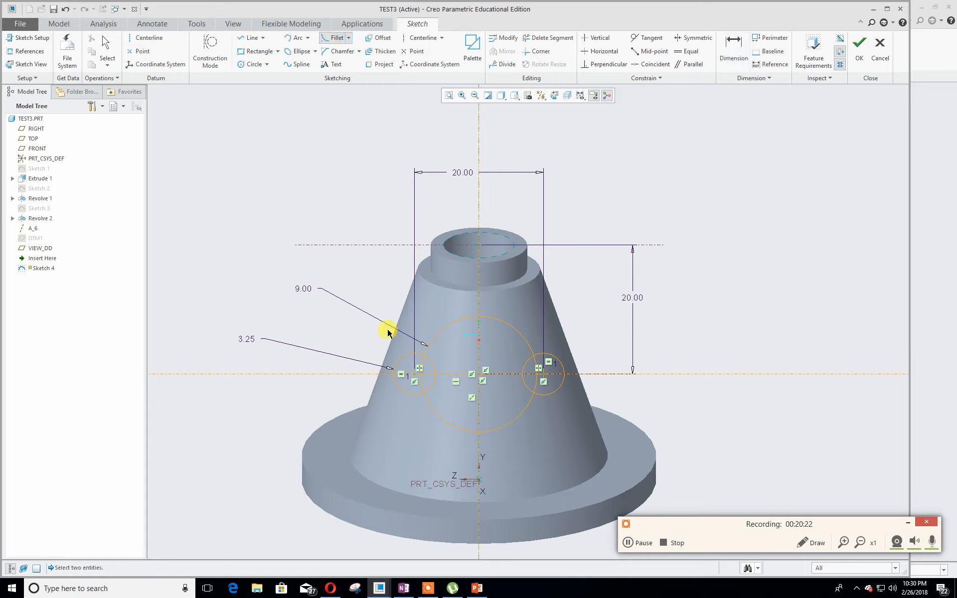
click(416, 352)
click(433, 340)
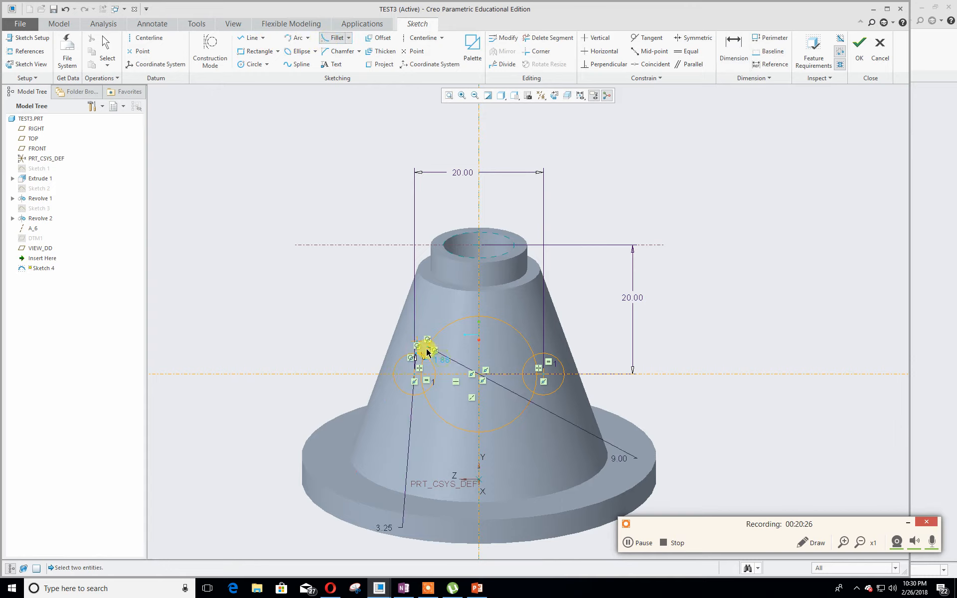
middle_click(478, 369)
drag(443, 363, 454, 400)
double_click(465, 400)
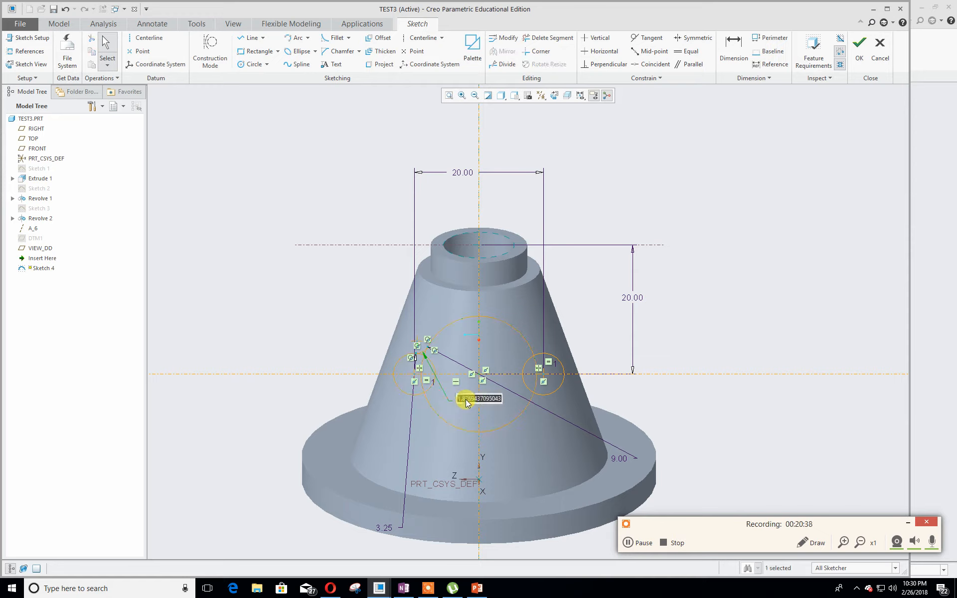
text(4)
key(Return)
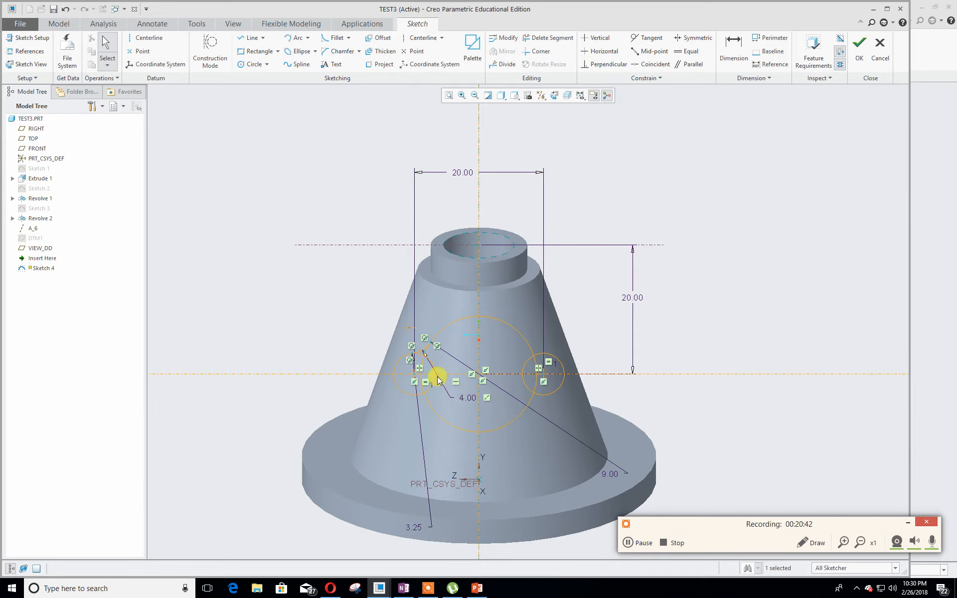
Mirror the radius 4 fillet arc about the horizontal centerline.
scroll(439, 380, up, 5)
mouse_move(454, 377)
shift+middle_down()
mouse_move(374, 316)
mouse_move(406, 295)
mouse_move(413, 305)
shift+middle_up()
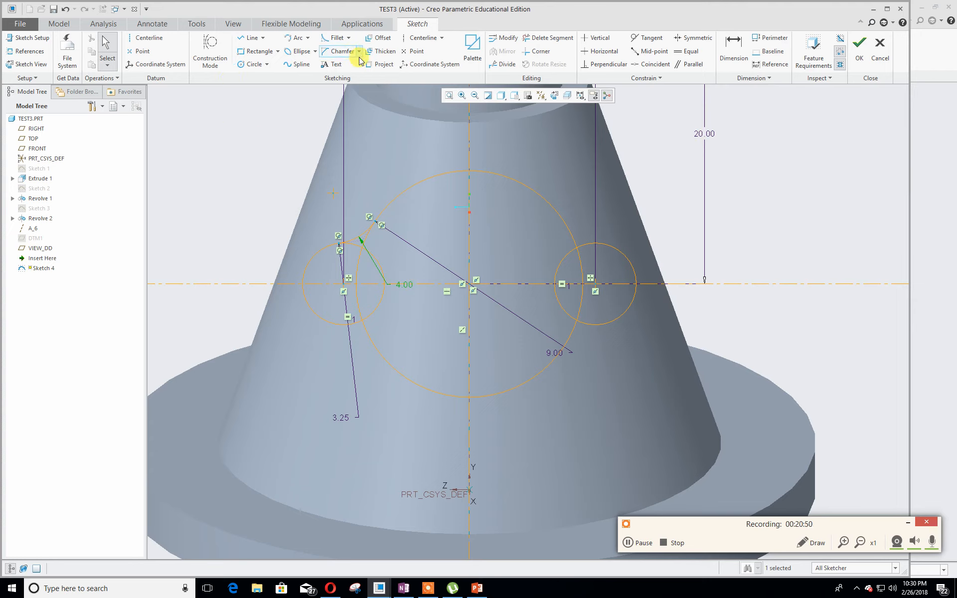
click(244, 103)
click(363, 232)
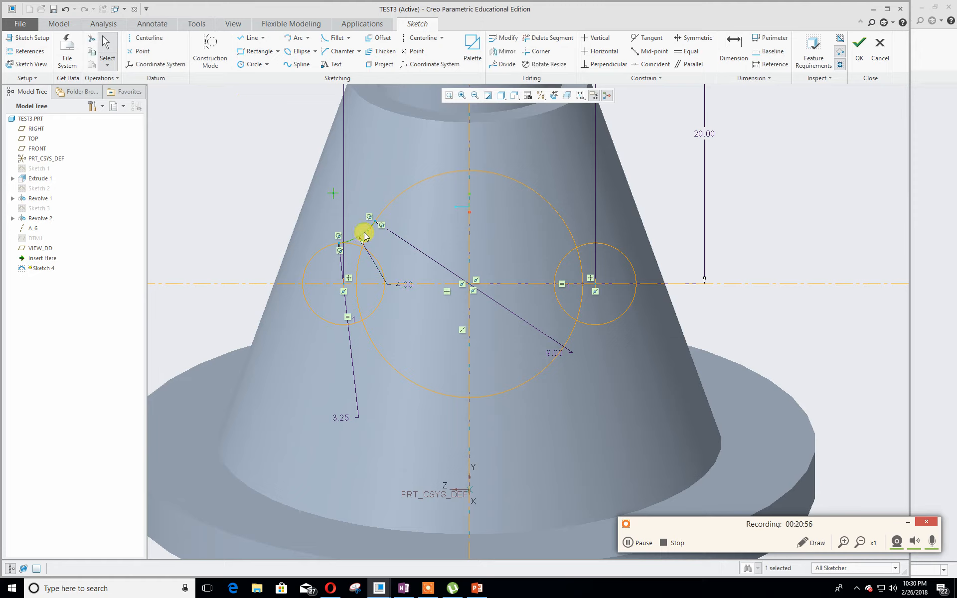
click(497, 53)
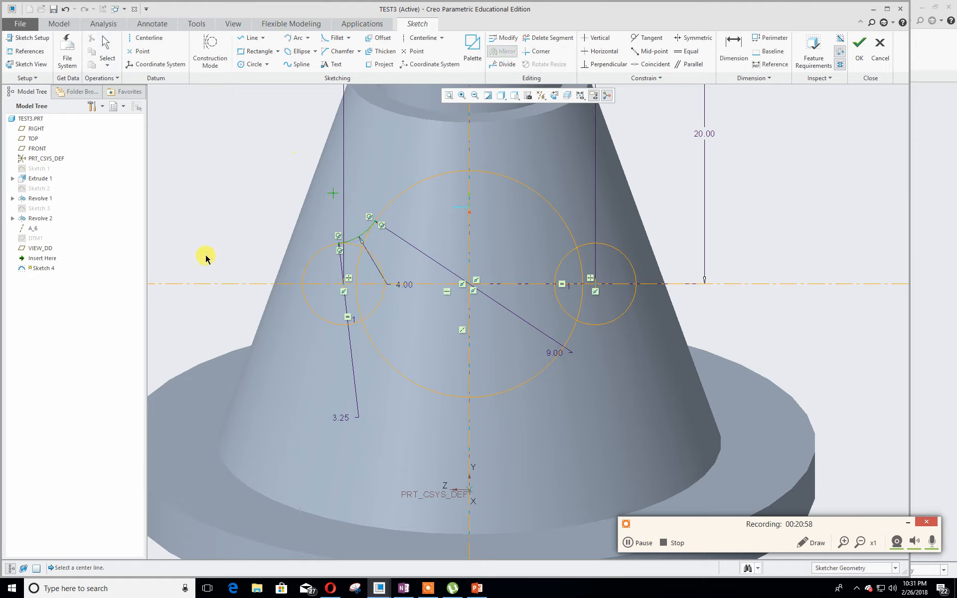
click(227, 284)
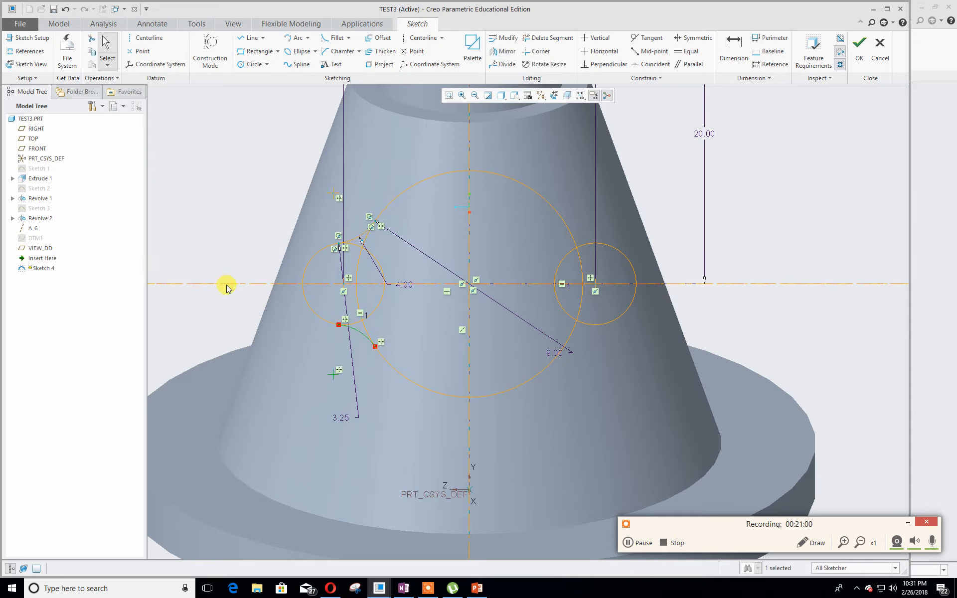
click(214, 208)
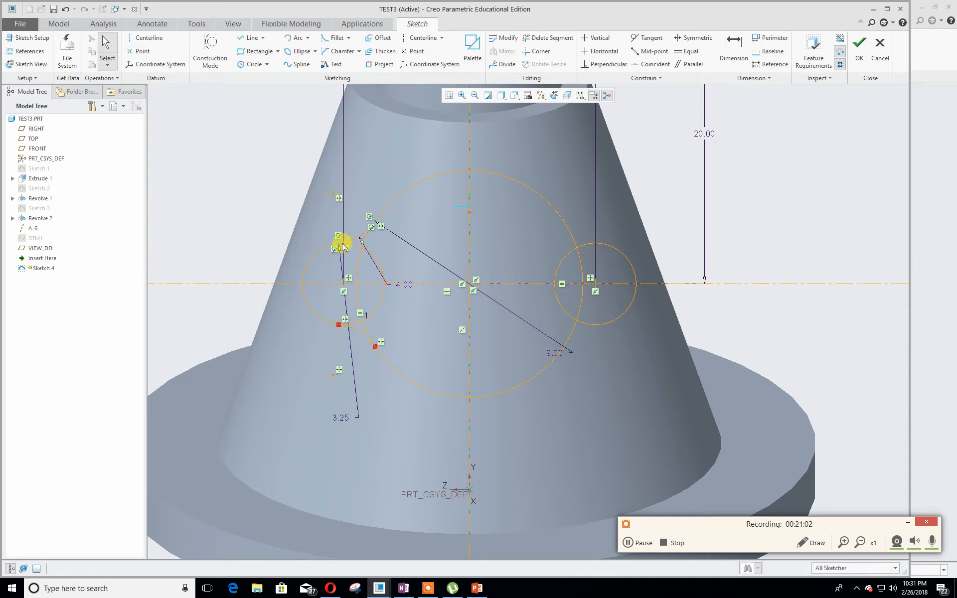
Mirror both left fillet arcs about the vertical centerline to the right small circle.
click(355, 238)
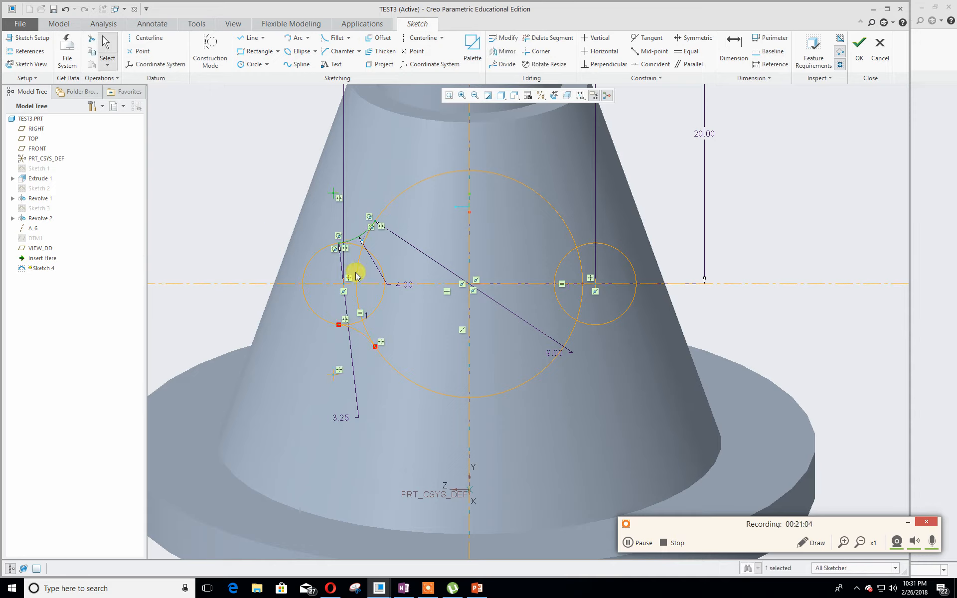
ctrl+click(357, 334)
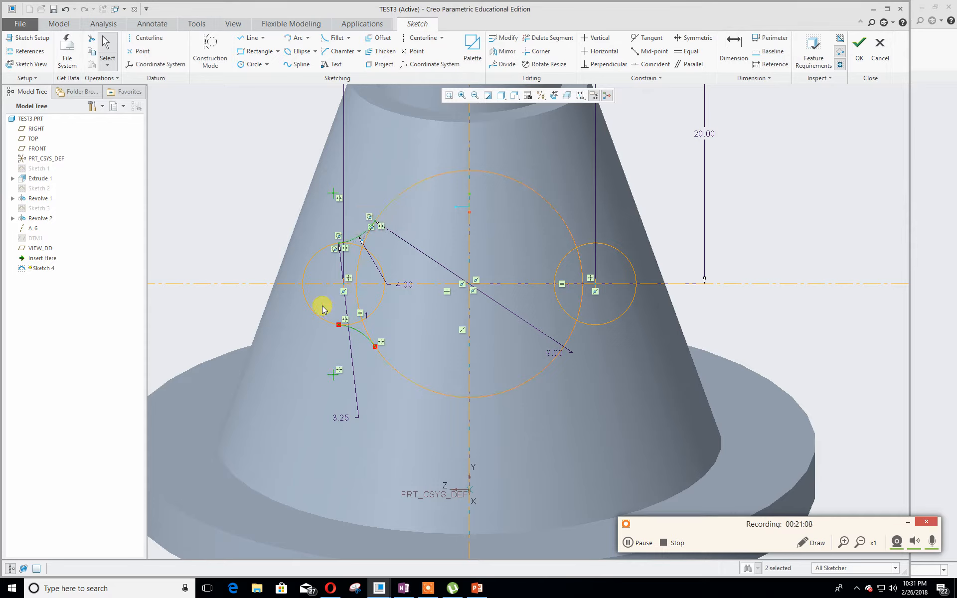
click(503, 51)
click(471, 130)
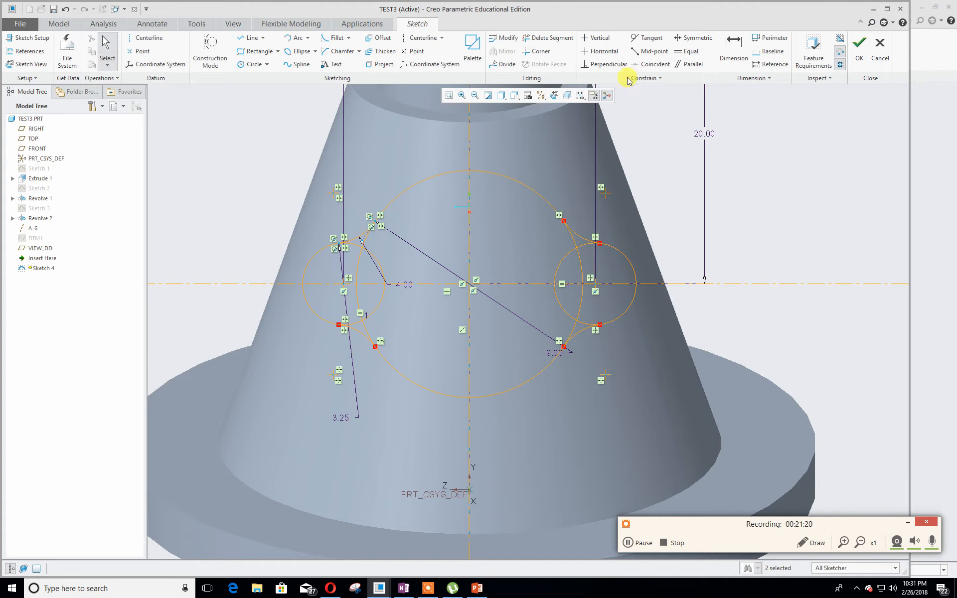
Trim away the inner arcs where the small circles and fillets meet the radius 9 circle, leaving one closed flange outline.
click(548, 37)
scroll(394, 257, down, 2)
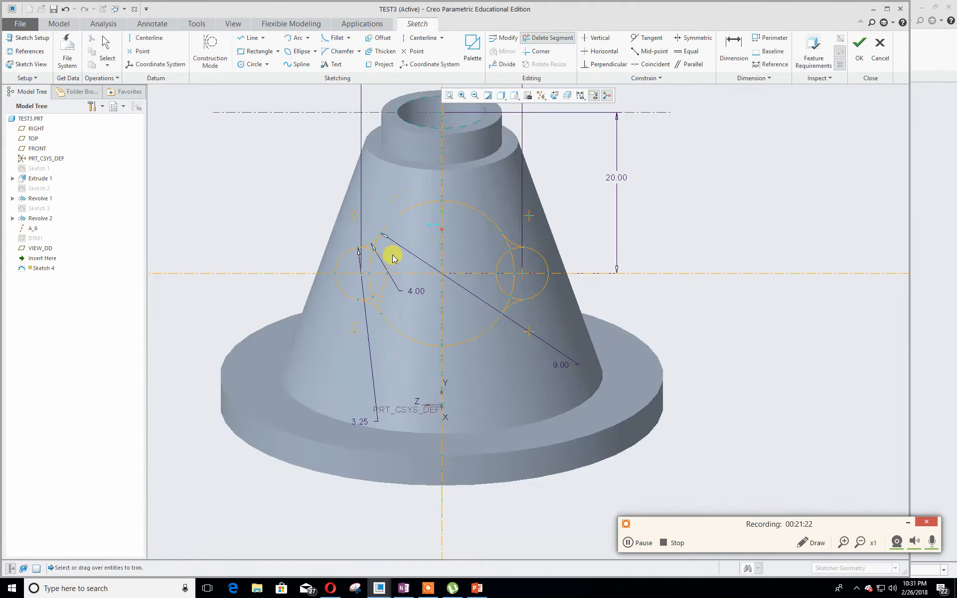
scroll(393, 258, up, 3)
mouse_move(391, 255)
mouse_down()
mouse_move(349, 231)
mouse_move(337, 261)
mouse_move(384, 303)
mouse_move(331, 327)
mouse_move(359, 368)
mouse_move(331, 357)
mouse_move(344, 357)
mouse_up()
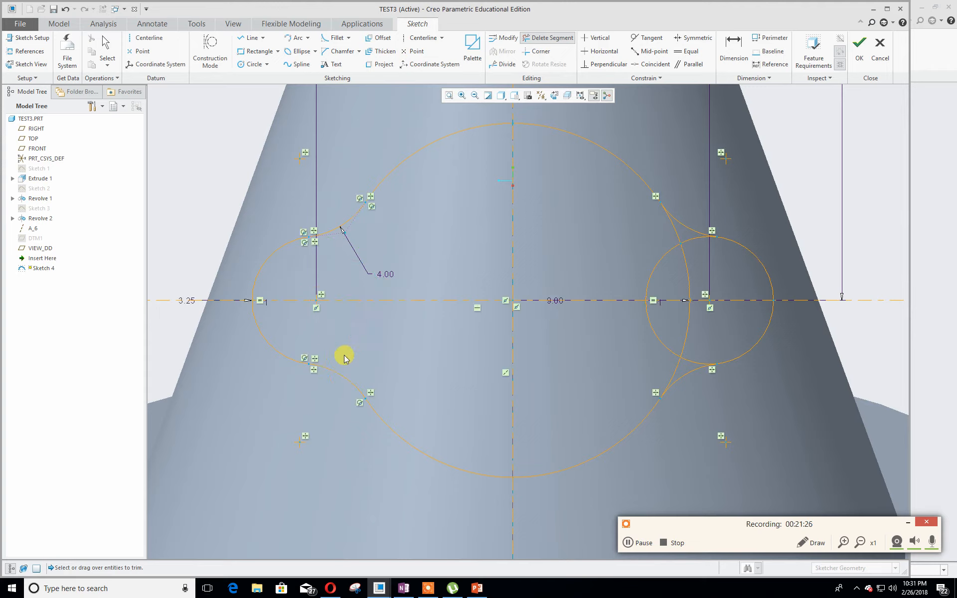
mouse_move(629, 266)
mouse_down()
mouse_move(683, 246)
mouse_move(678, 235)
mouse_move(692, 322)
mouse_move(650, 338)
mouse_move(688, 364)
mouse_move(667, 373)
mouse_up()
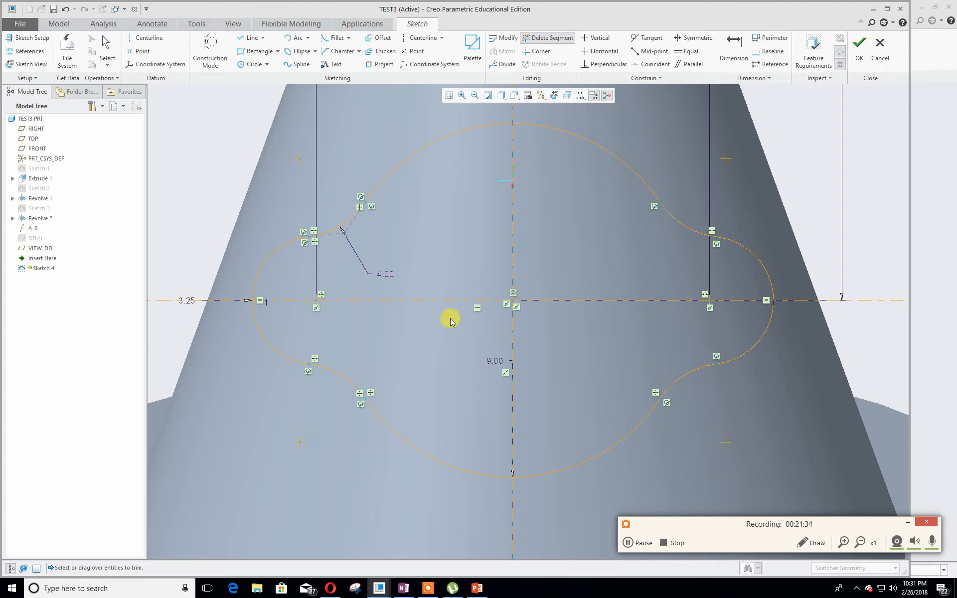
Finish the two-lobed flange outline sketch on the VIEW_DD plane.
scroll(605, 279, down, 1)
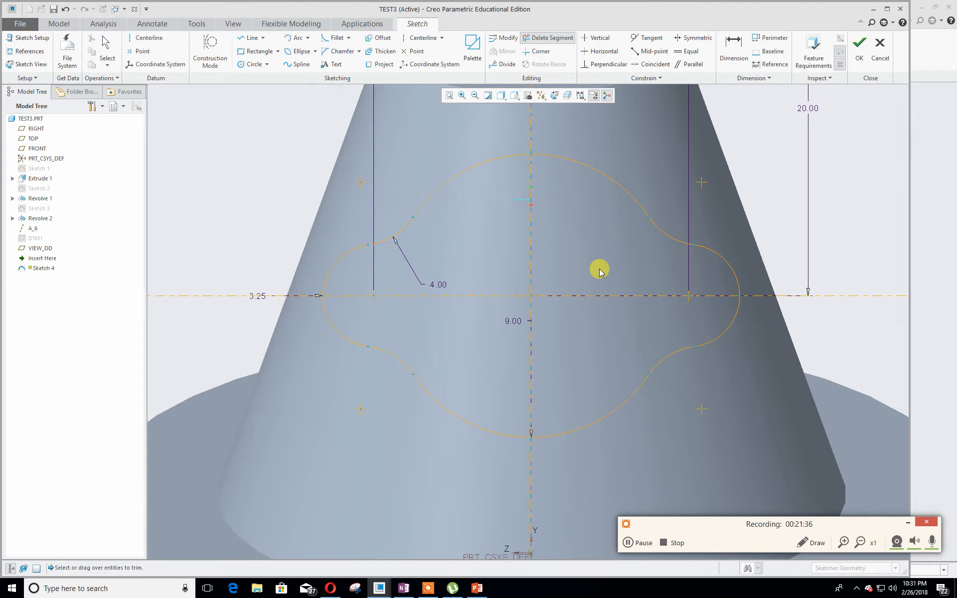
click(858, 49)
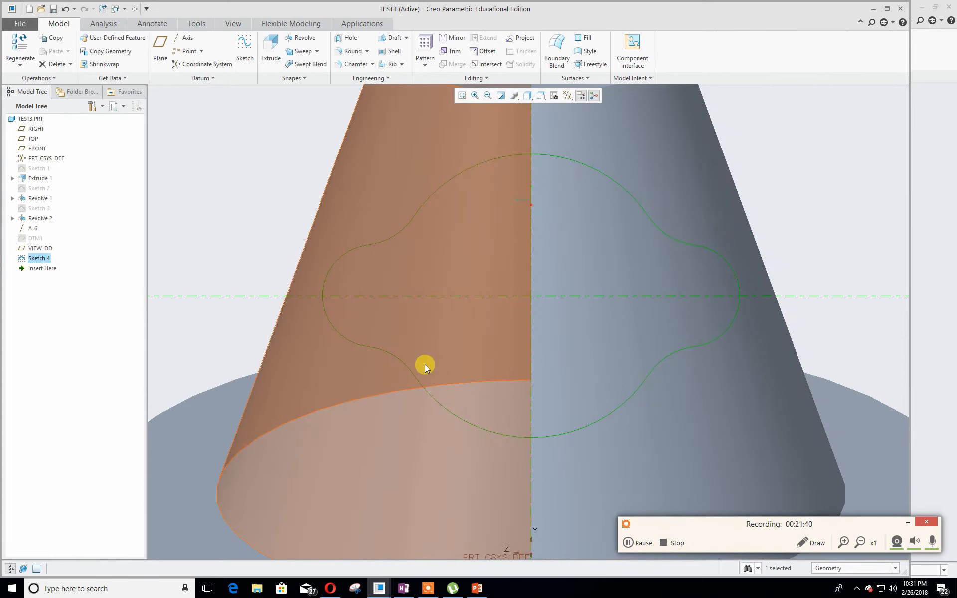
scroll(274, 342, down, 2)
mouse_move(192, 286)
middle_down()
mouse_move(279, 280)
mouse_move(294, 290)
mouse_move(280, 295)
mouse_move(285, 300)
middle_up()
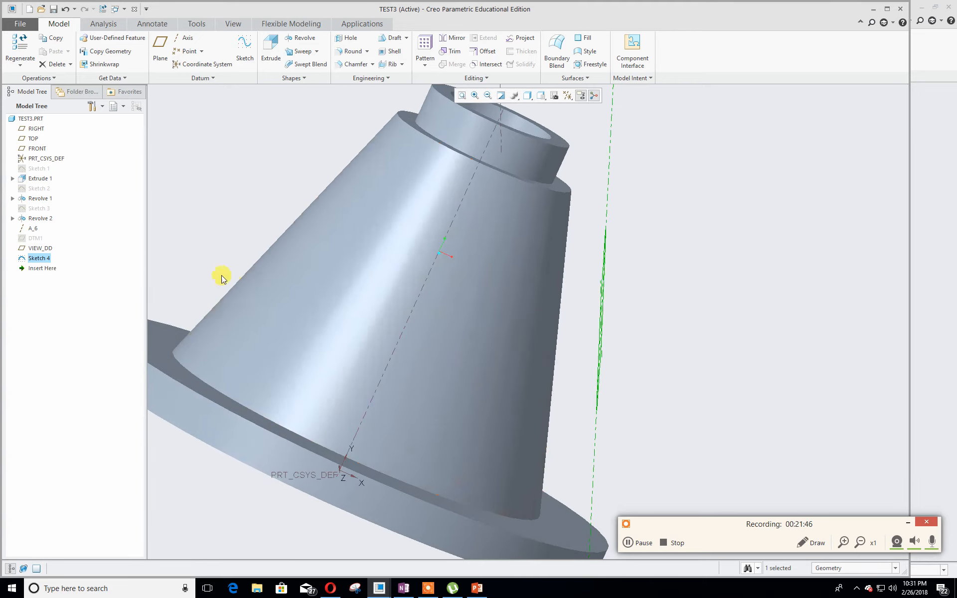
scroll(218, 265, down, 1)
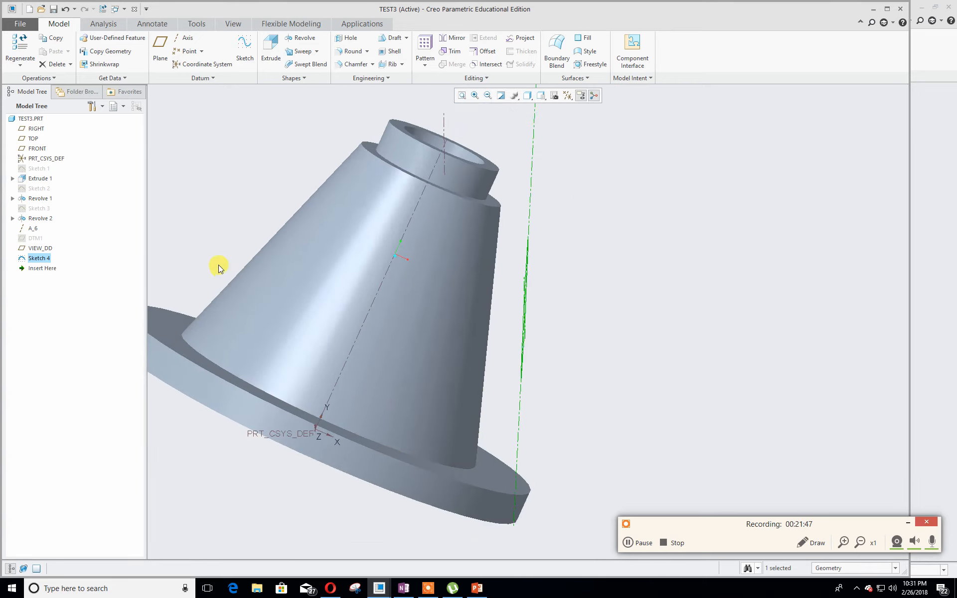
Turn on the display of datum planes to show the flange outline's angled sketch plane.
click(568, 96)
click(571, 151)
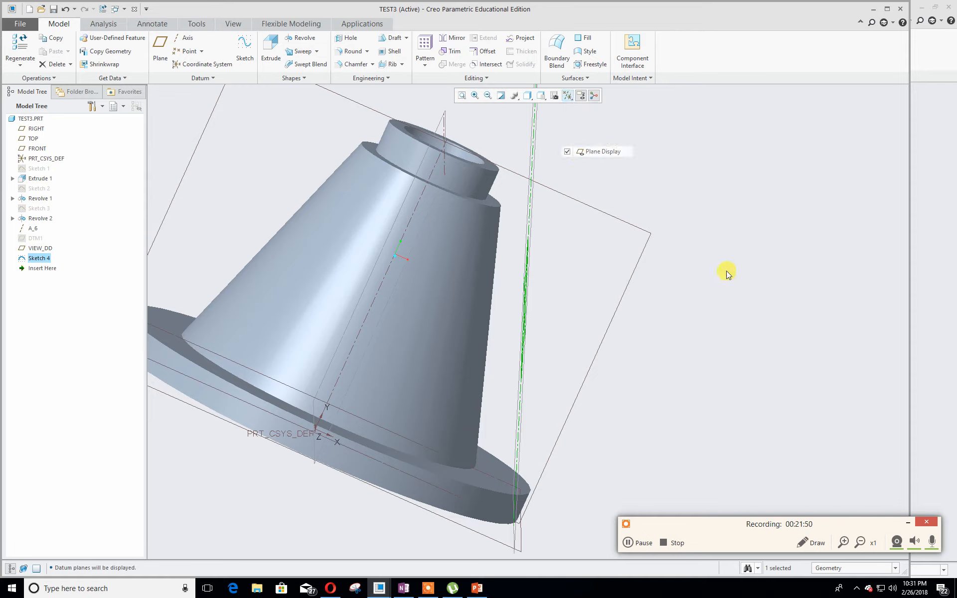
middle_drag(745, 293, 758, 310)
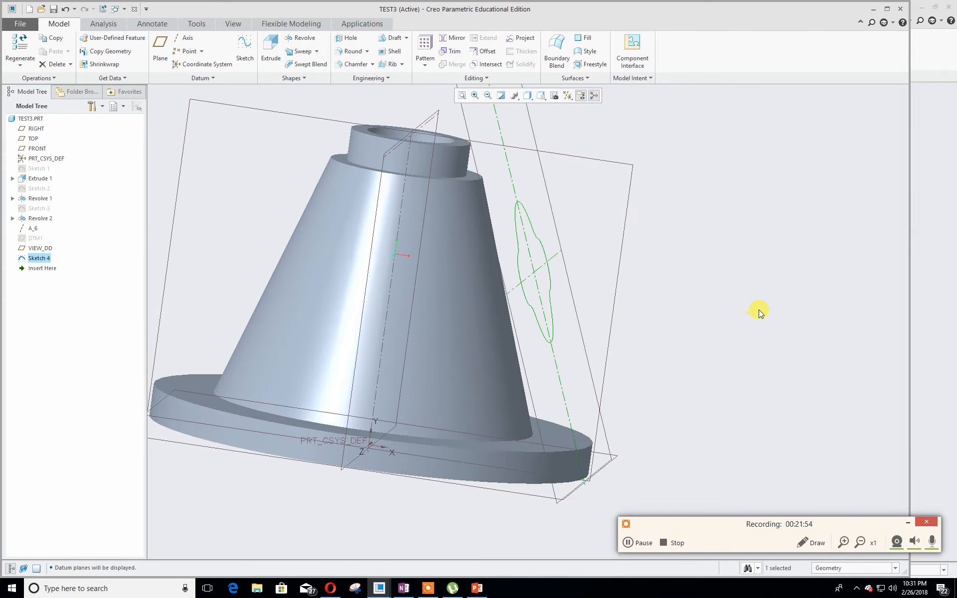
Extrude the two-lobed flange outline toward the cone, with the depth ending at the next surface.
click(271, 48)
click(55, 52)
click(46, 91)
mouse_move(698, 279)
middle_down()
mouse_move(637, 273)
mouse_move(743, 263)
mouse_move(750, 353)
mouse_move(775, 342)
mouse_move(781, 353)
middle_up()
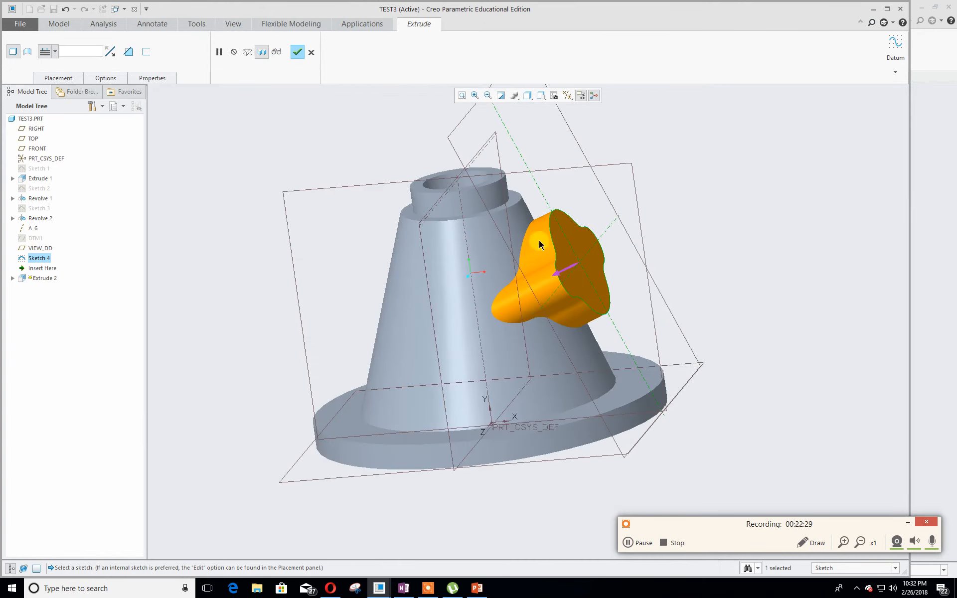
click(301, 51)
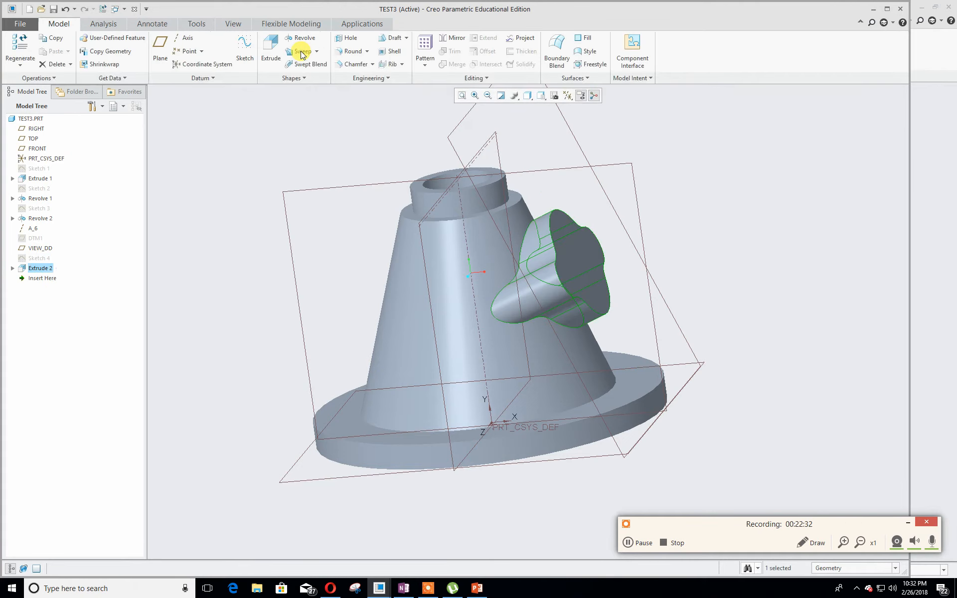
middle_drag(777, 181, 747, 214)
click(756, 175)
mouse_move(284, 209)
middle_down()
mouse_move(274, 197)
mouse_move(299, 182)
mouse_move(286, 200)
mouse_move(274, 195)
middle_up()
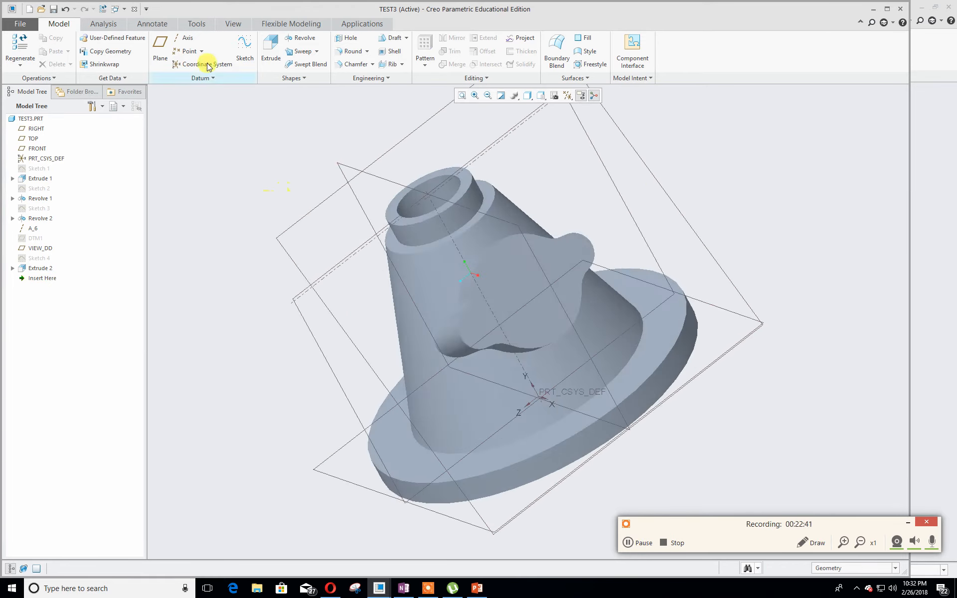
click(335, 42)
middle_drag(246, 229, 259, 205)
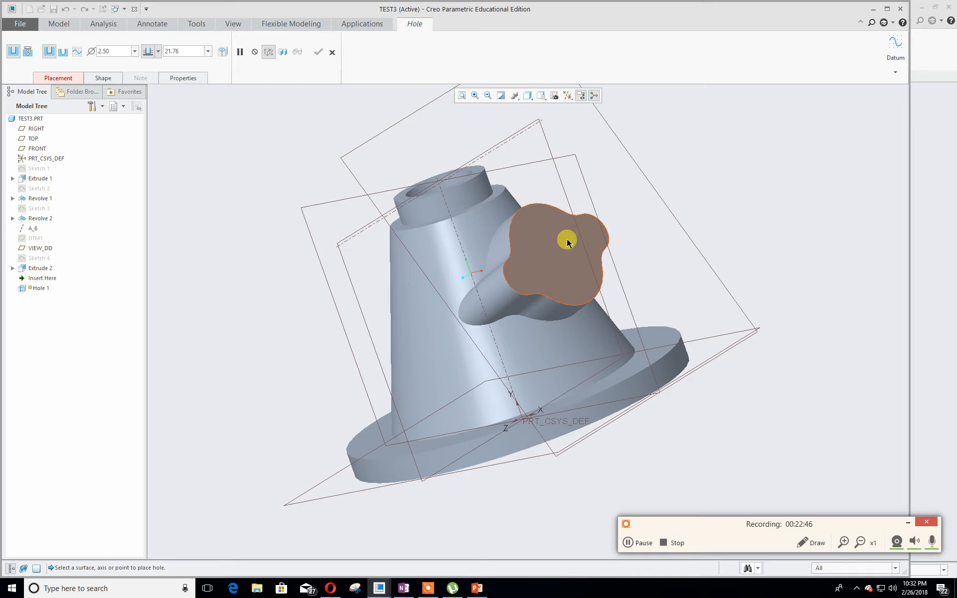
click(567, 97)
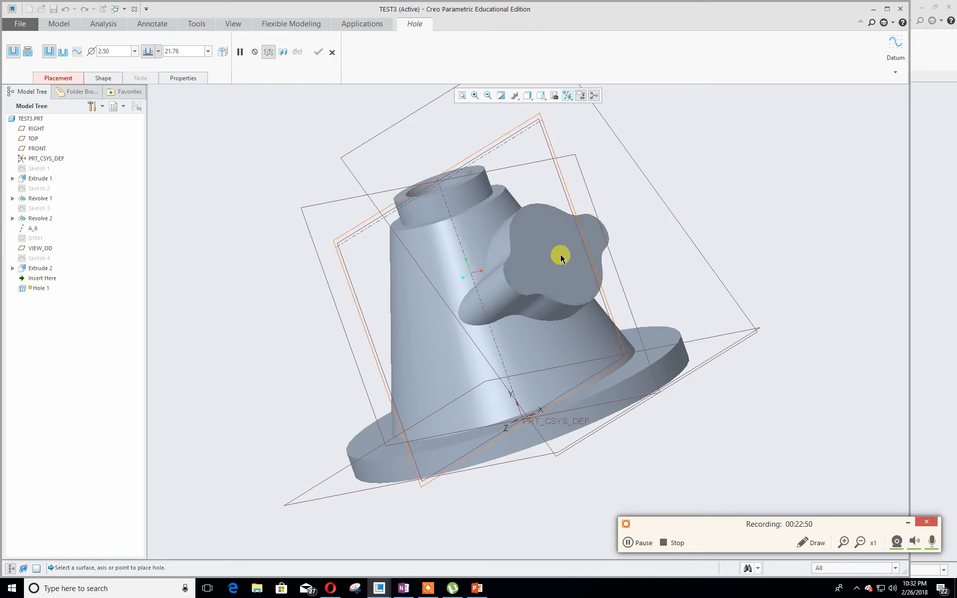
middle_drag(726, 186, 702, 206)
key(Escape)
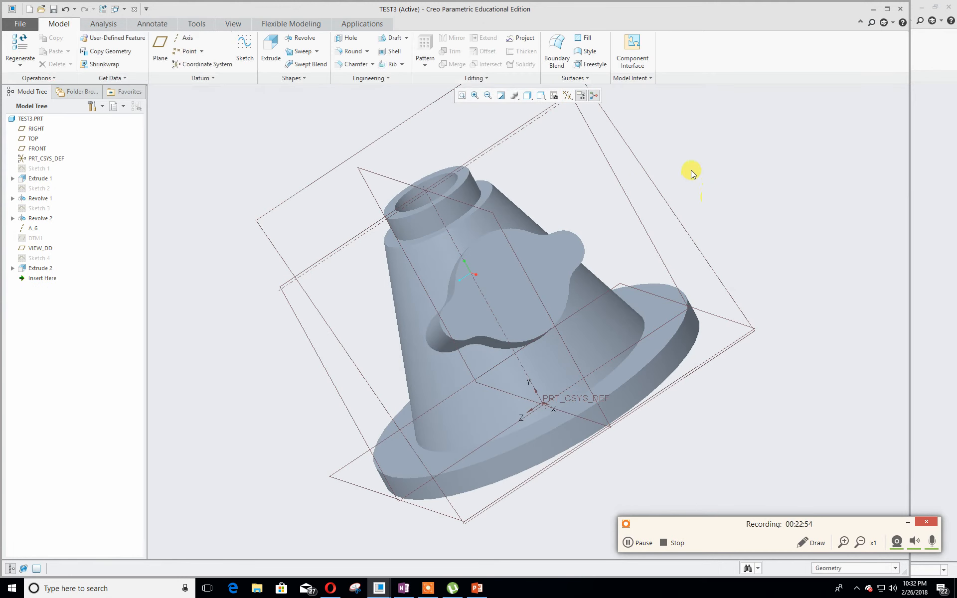
Reopen the flange outline sketch nested in the side port extrusion for editing.
click(24, 269)
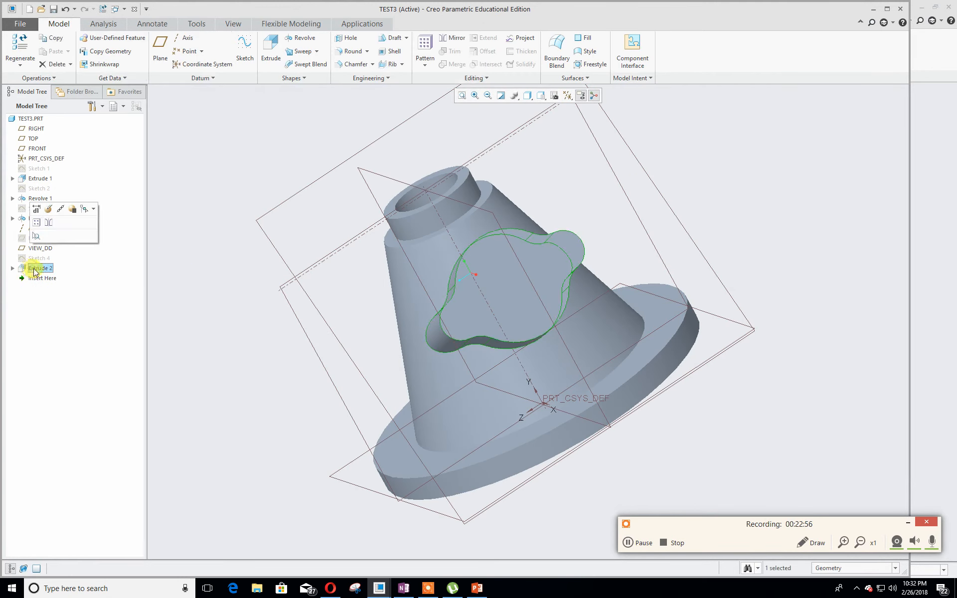
click(13, 268)
click(48, 279)
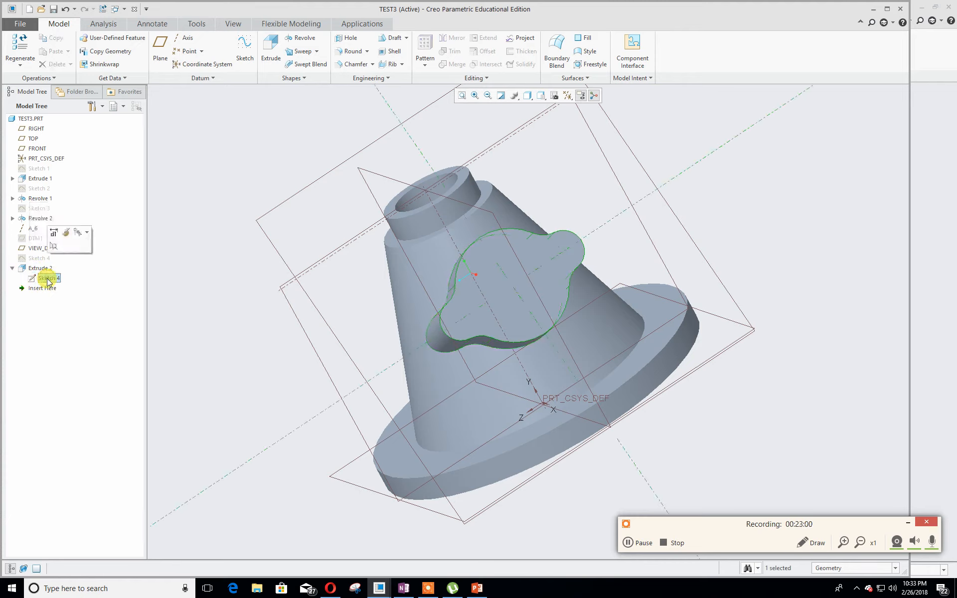
click(66, 233)
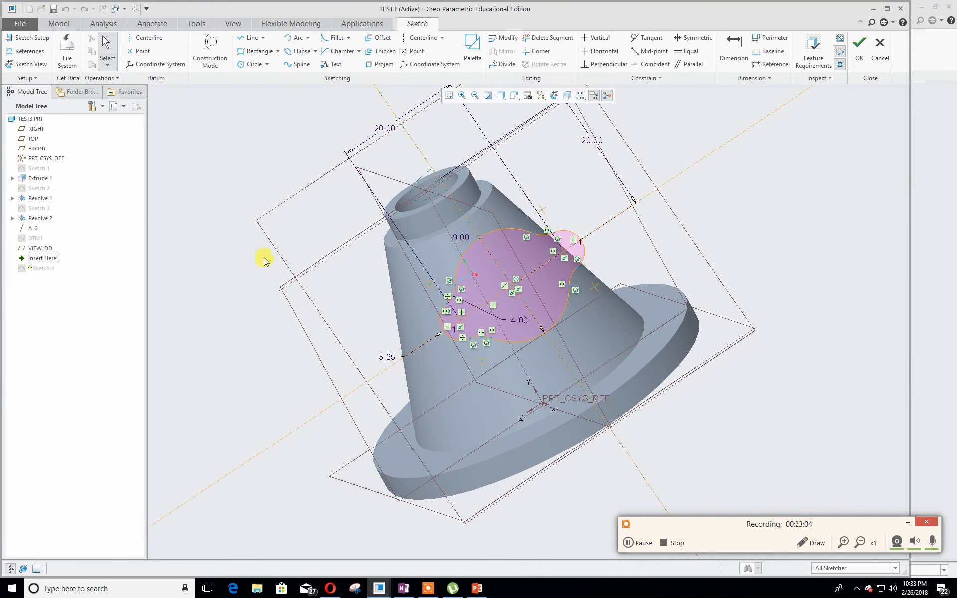
Add datum points at the centers of the flange sketch's main arc and two side lobes, and finish the sketch.
click(554, 96)
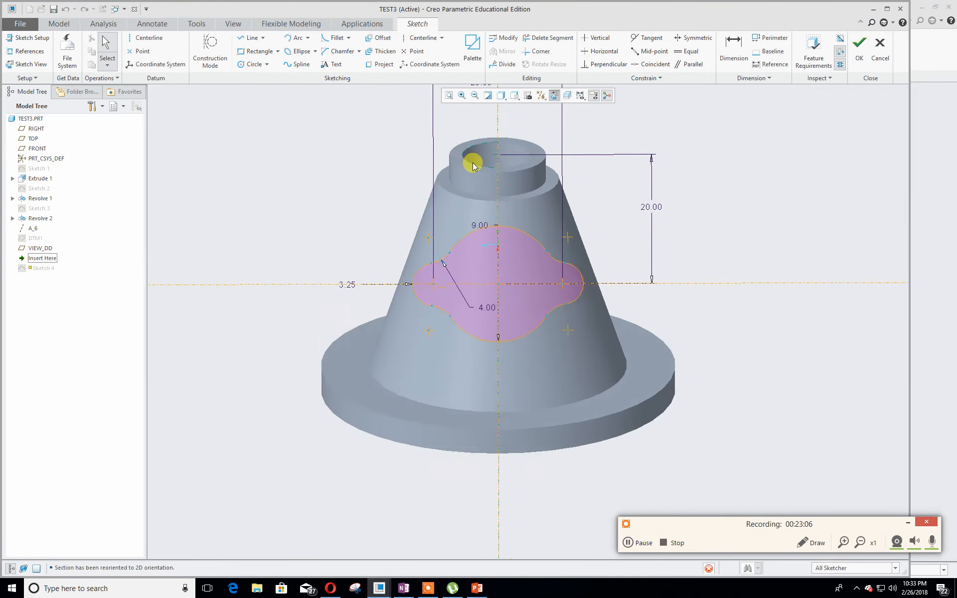
scroll(439, 248, up, 3)
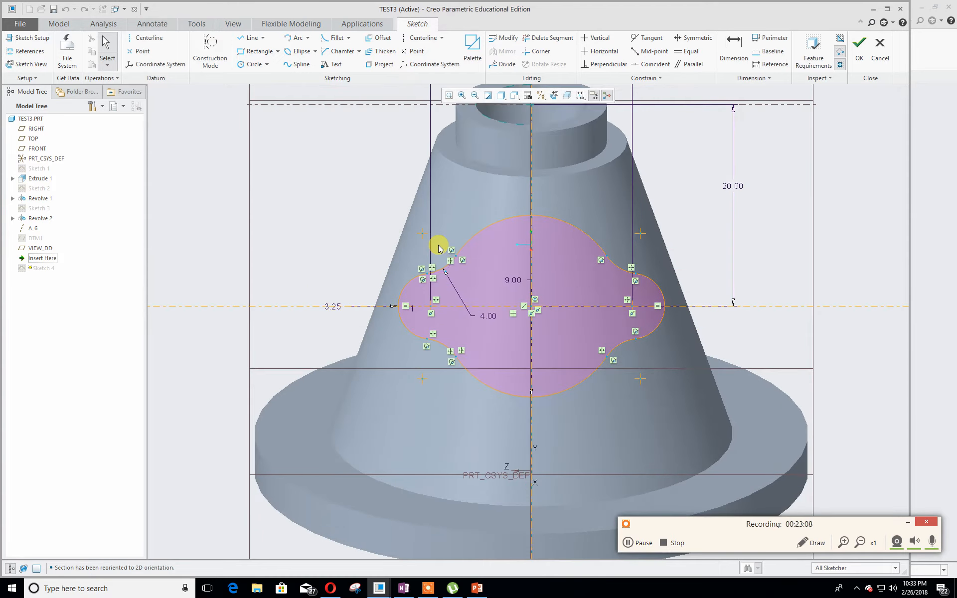
scroll(439, 248, up, 1)
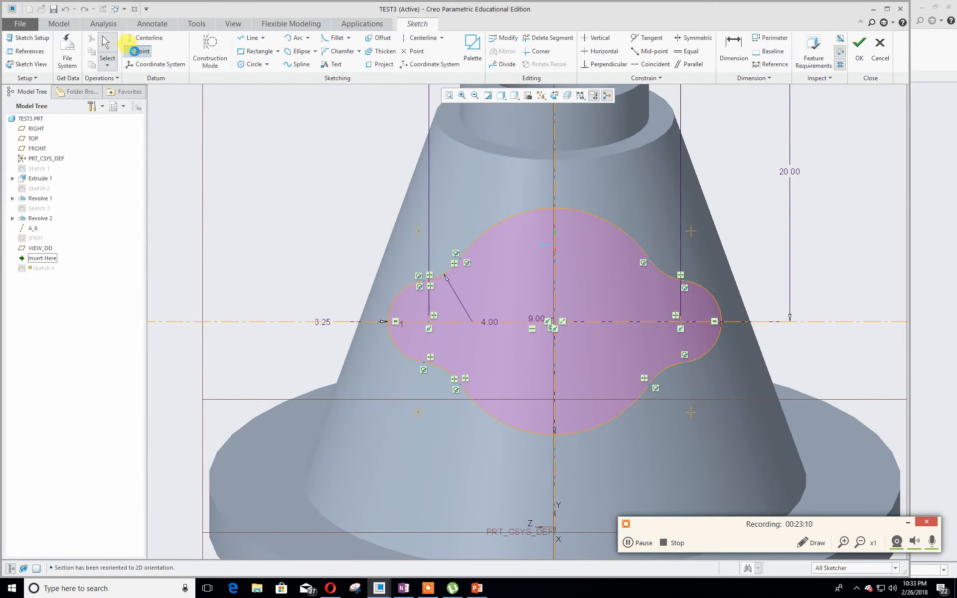
click(138, 51)
click(427, 317)
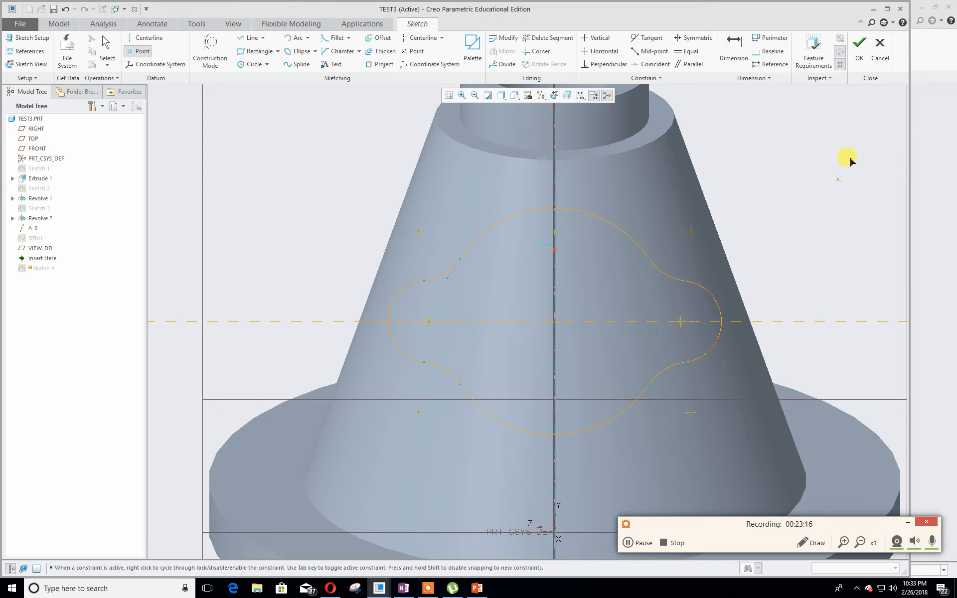
click(859, 53)
middle_drag(847, 370, 873, 337)
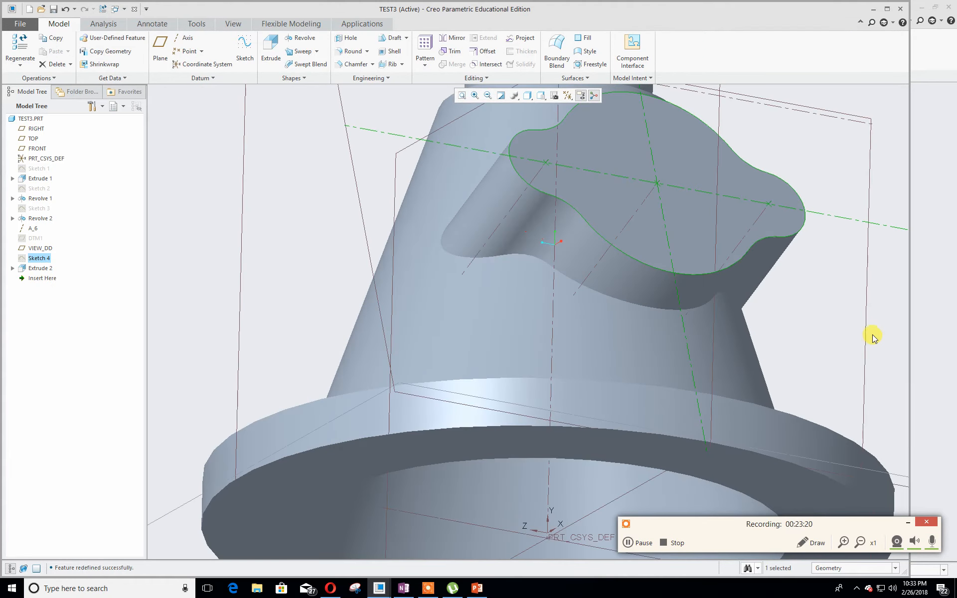
scroll(867, 324, up, 1)
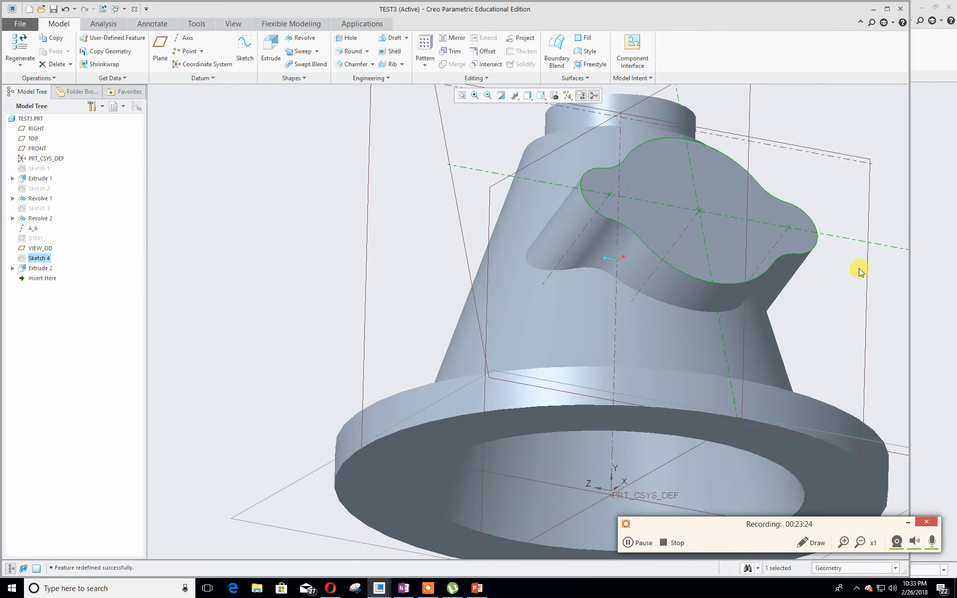
middle_drag(857, 270, 826, 301)
click(267, 252)
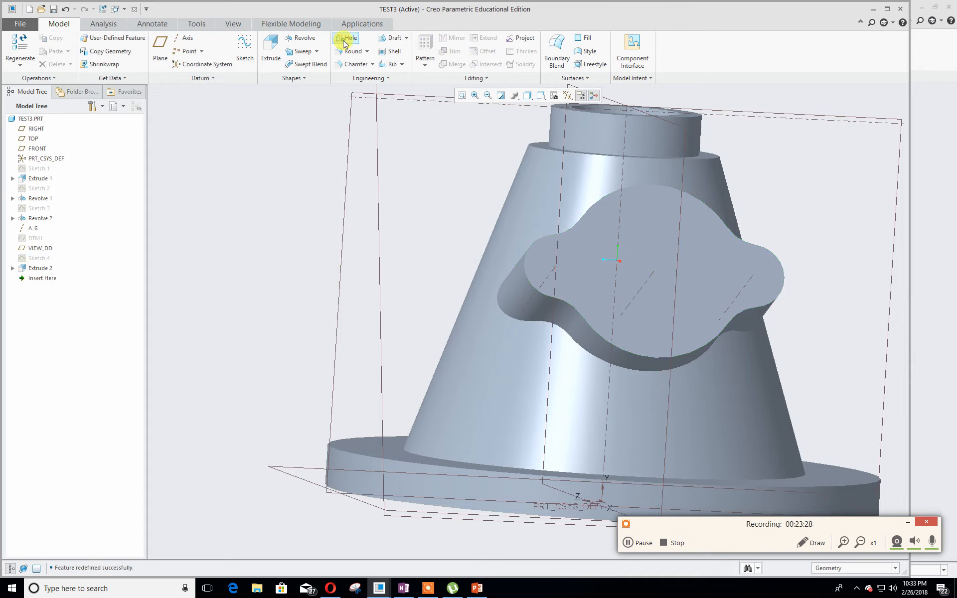
Create a 2.50 diameter hole, 16.59 deep, in the flange face on the axis of the lobe toward positive Z.
click(347, 39)
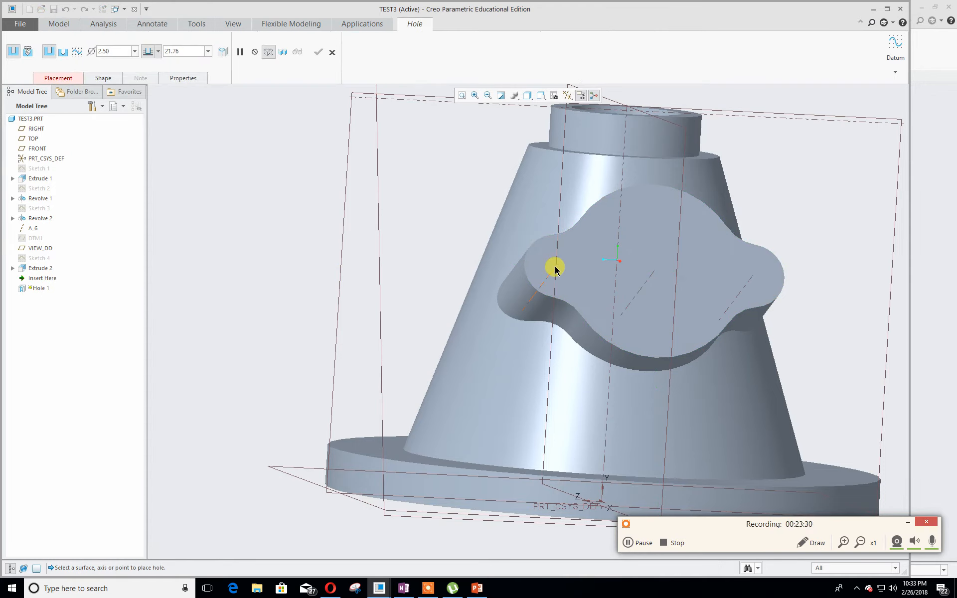
click(555, 267)
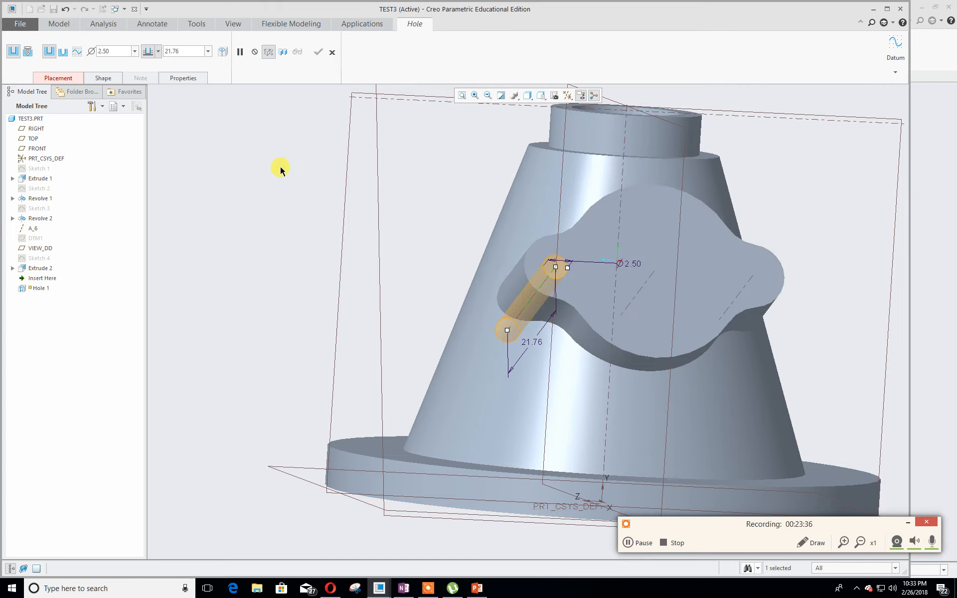
mouse_move(289, 229)
middle_down()
mouse_move(276, 240)
mouse_move(280, 223)
mouse_move(289, 233)
middle_up()
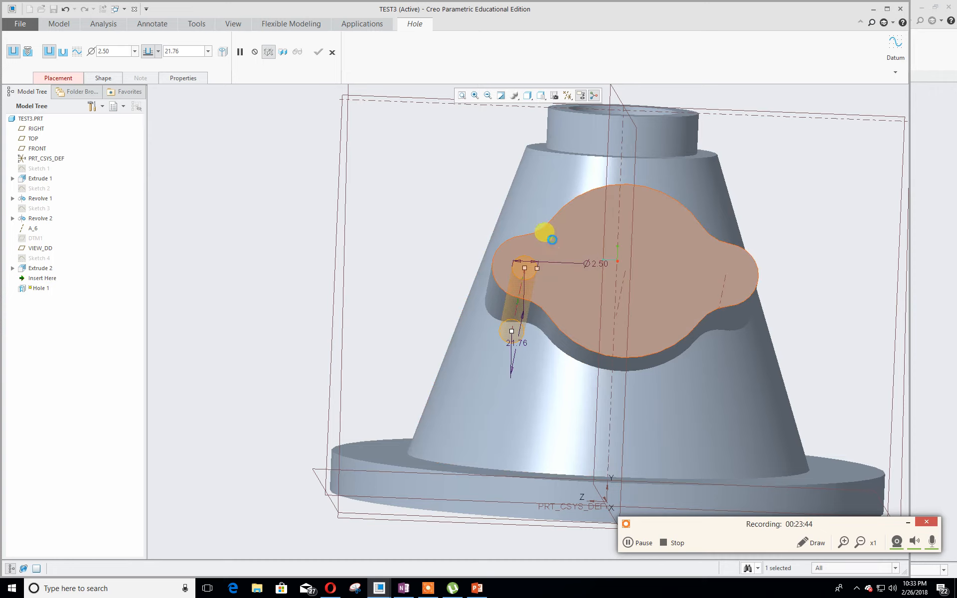
ctrl+click(549, 237)
middle_drag(370, 246, 399, 185)
drag(511, 261, 504, 202)
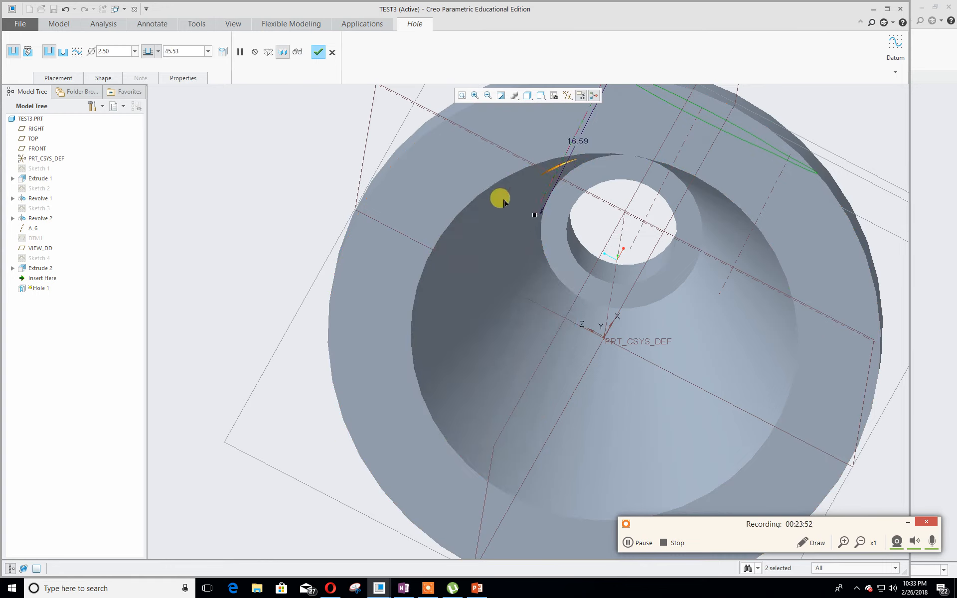
middle_drag(502, 202, 355, 247)
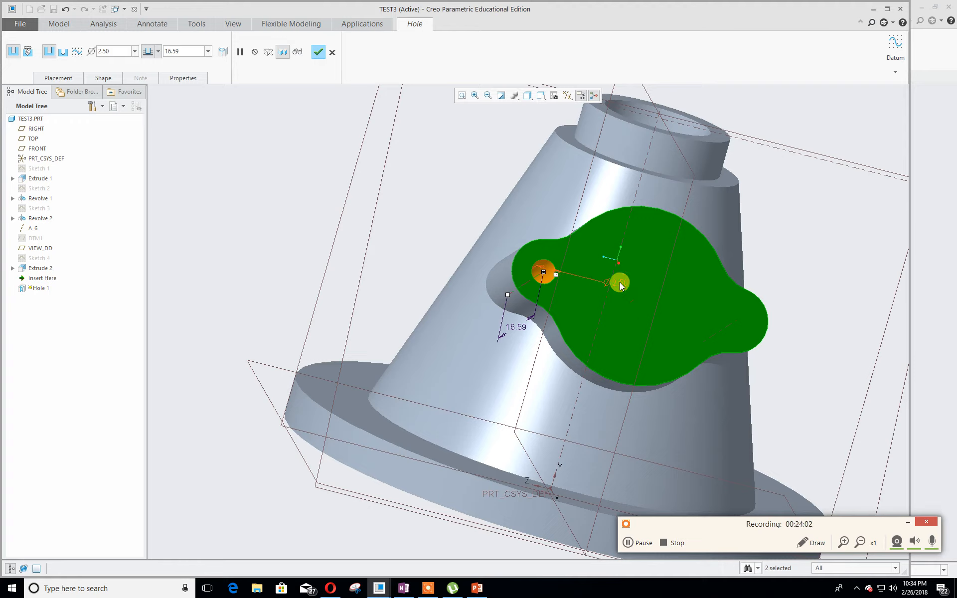
click(318, 51)
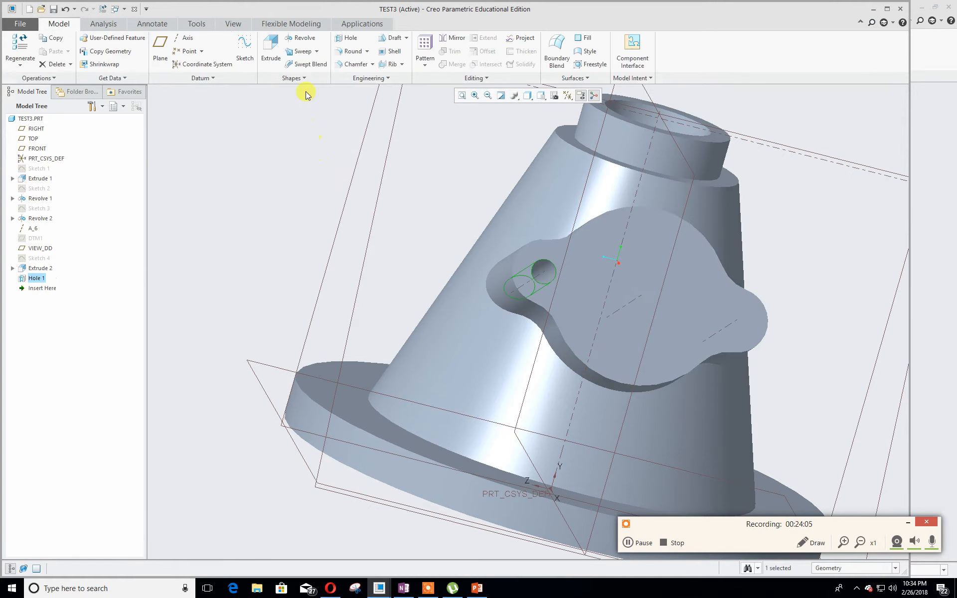
Create a 14 diameter hole, 21.76 deep, in the flange face on the flange's central axis.
click(350, 38)
click(641, 298)
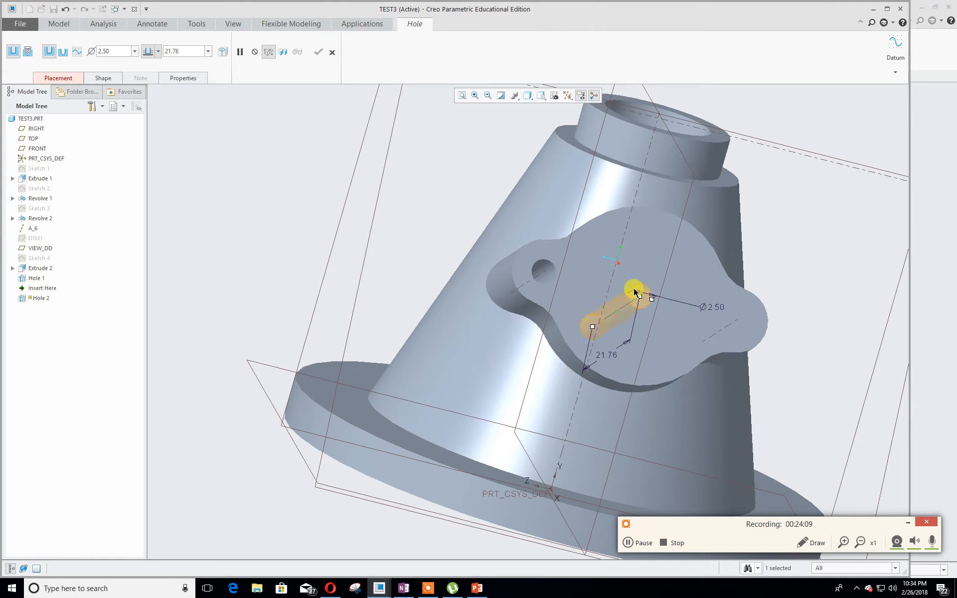
ctrl+click(587, 252)
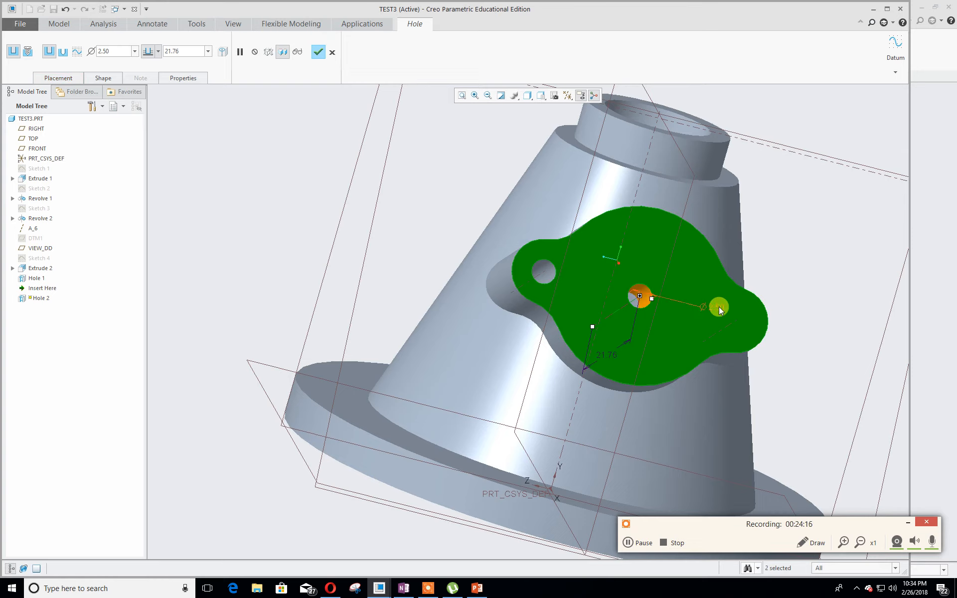
double_click(719, 307)
text(14)
key(Return)
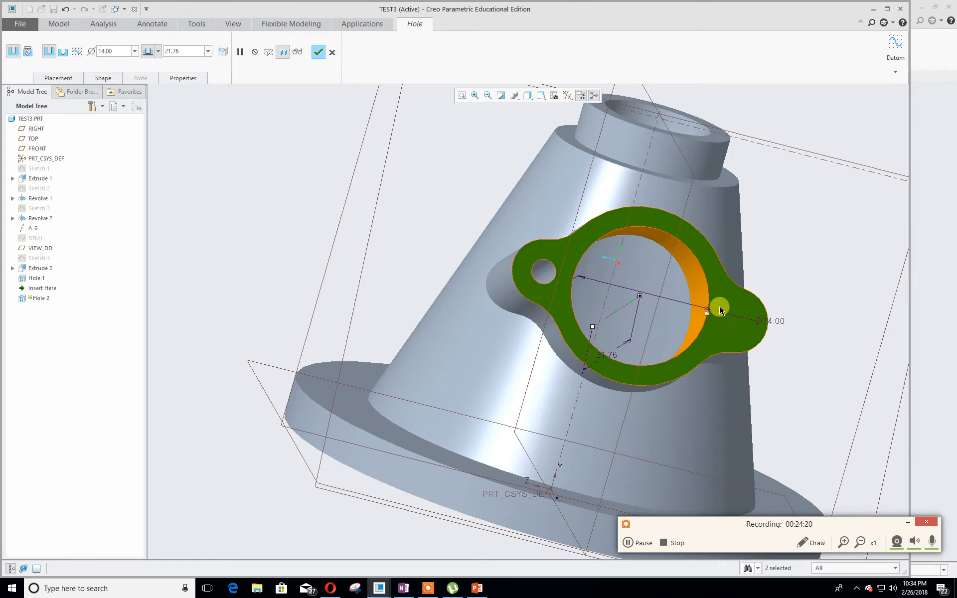
middle_drag(675, 300, 616, 299)
click(318, 52)
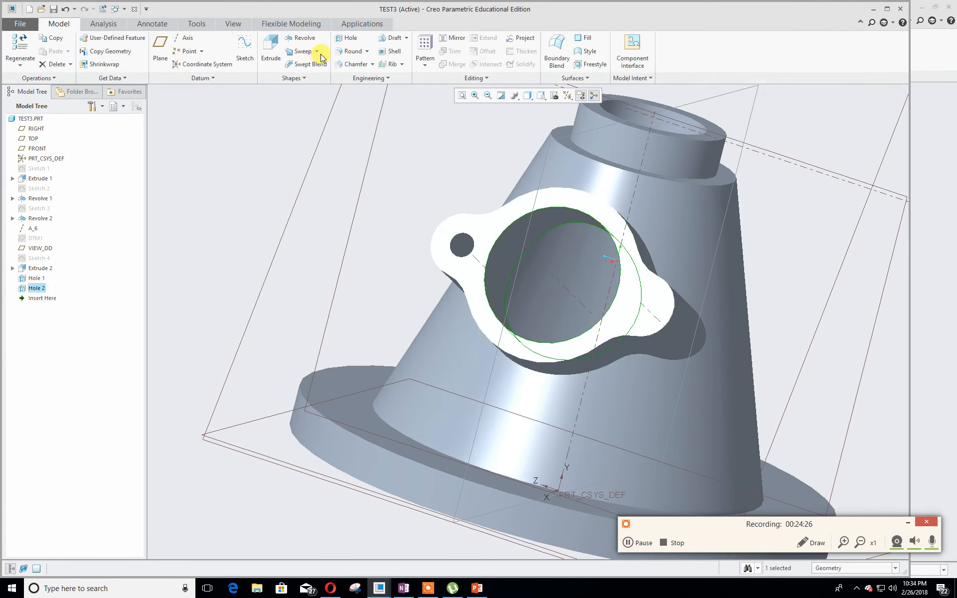
Create a 2.5 diameter hole in the flange face on the remaining lobe's axis and adjust its depth.
click(348, 44)
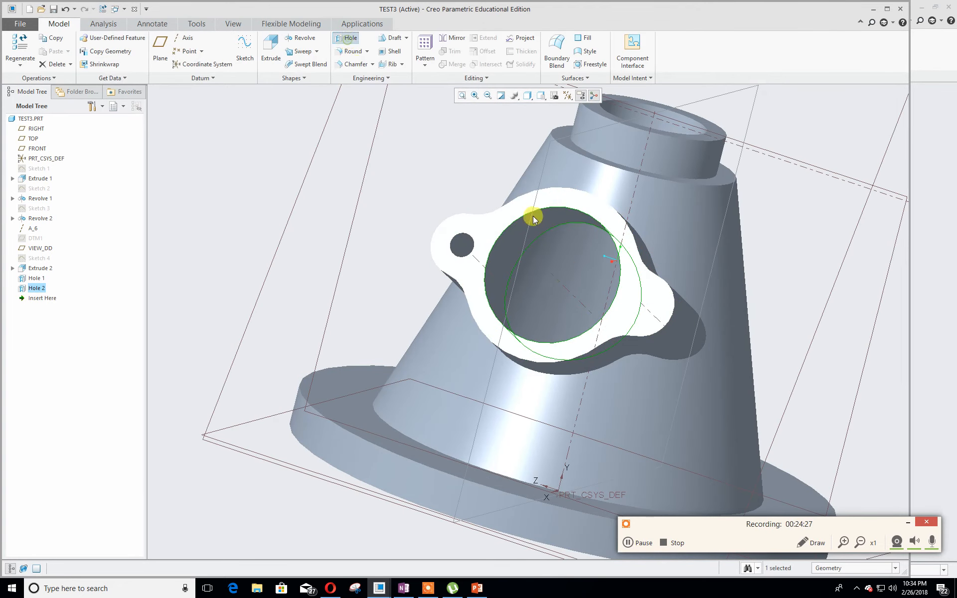
click(646, 309)
click(615, 227)
double_click(756, 335)
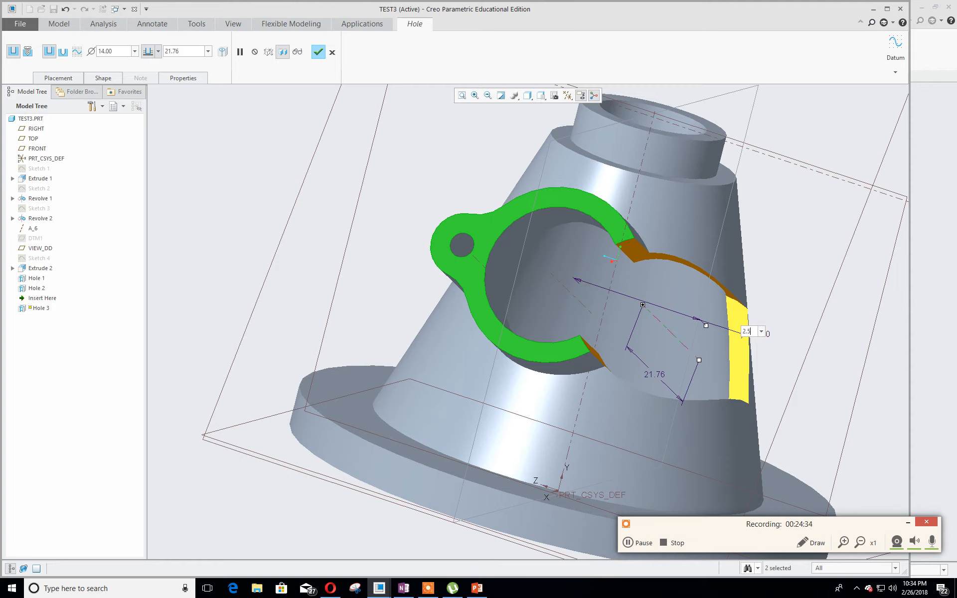
text(2.5)
key(Return)
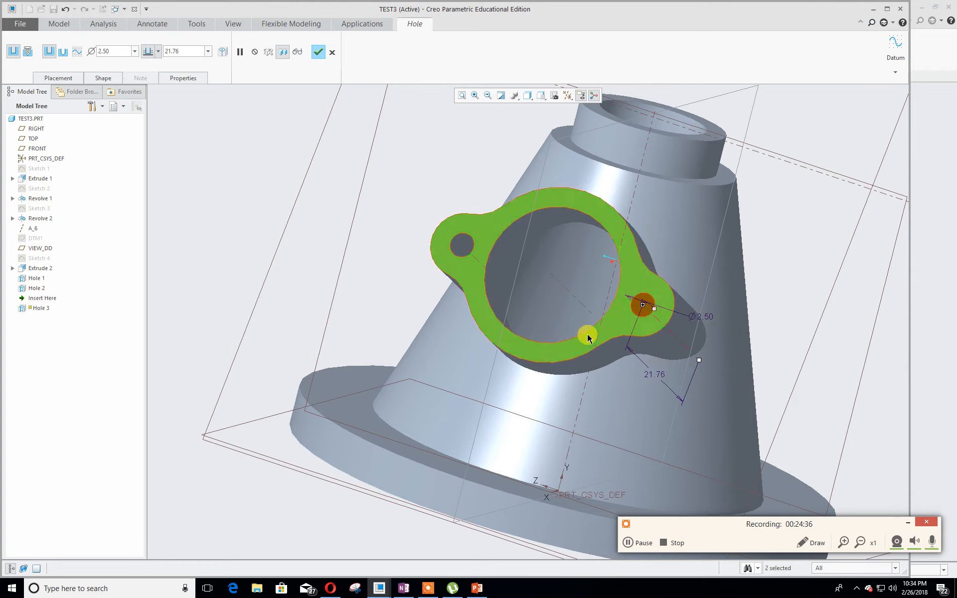
middle_drag(490, 519, 838, 305)
drag(738, 279, 730, 248)
middle_drag(306, 220, 321, 118)
click(318, 51)
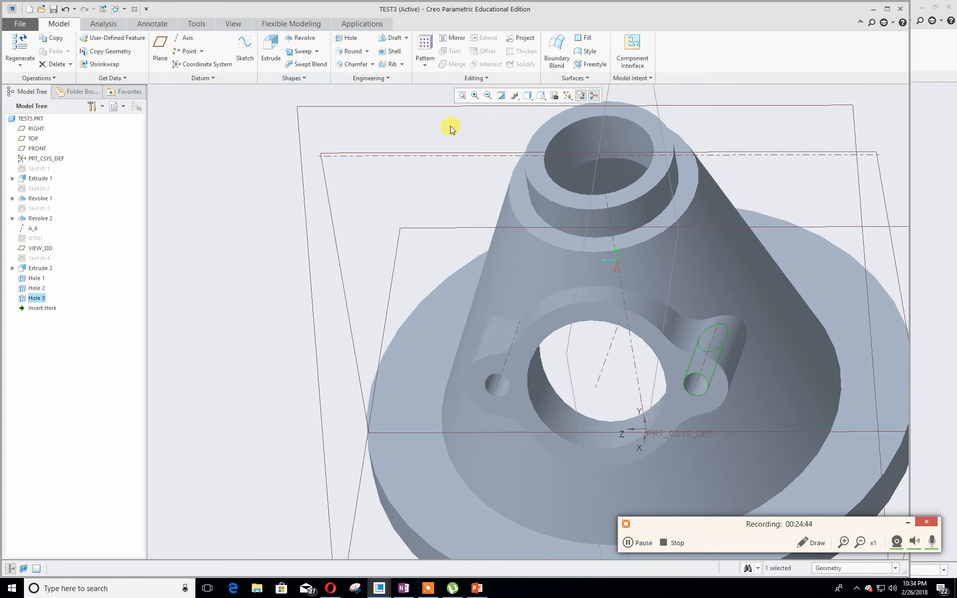
Show the model in the standard orientation.
click(542, 96)
click(542, 96)
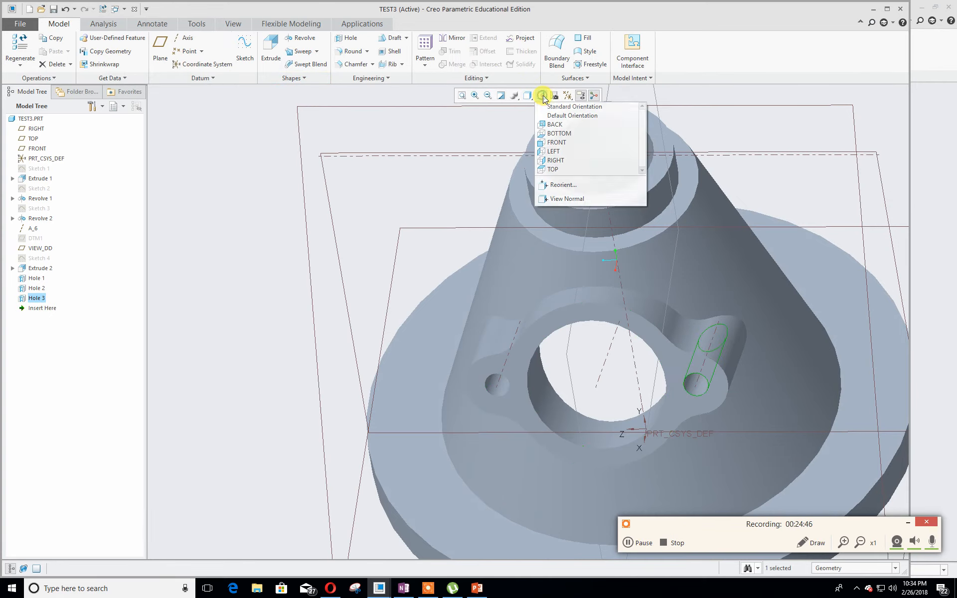
click(552, 107)
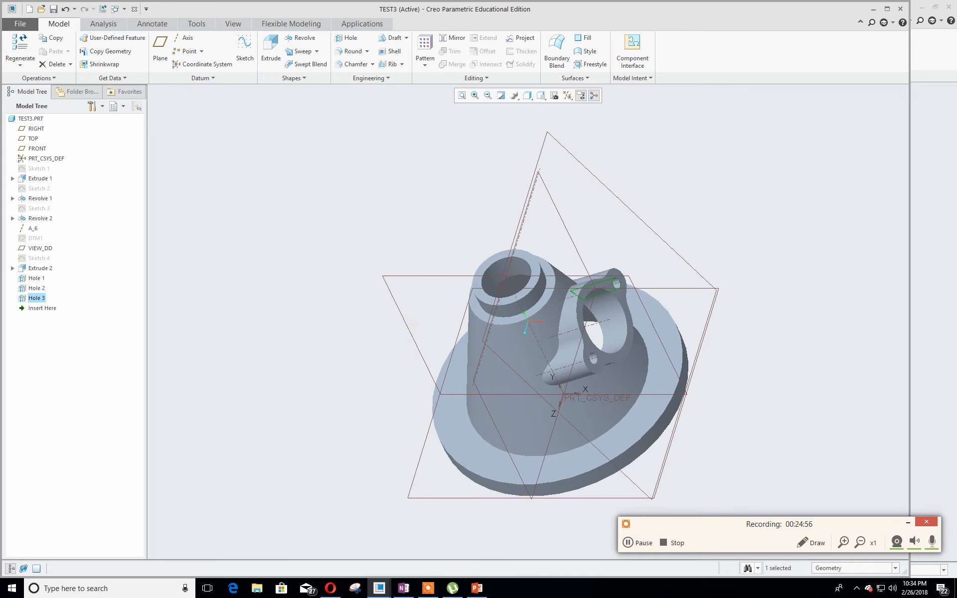
Switch to the PowerPoint drawing in Figure 126 and examine the top view, tracing the angled boss and vertical centerline in red.
drag(0, 96, 446, 65)
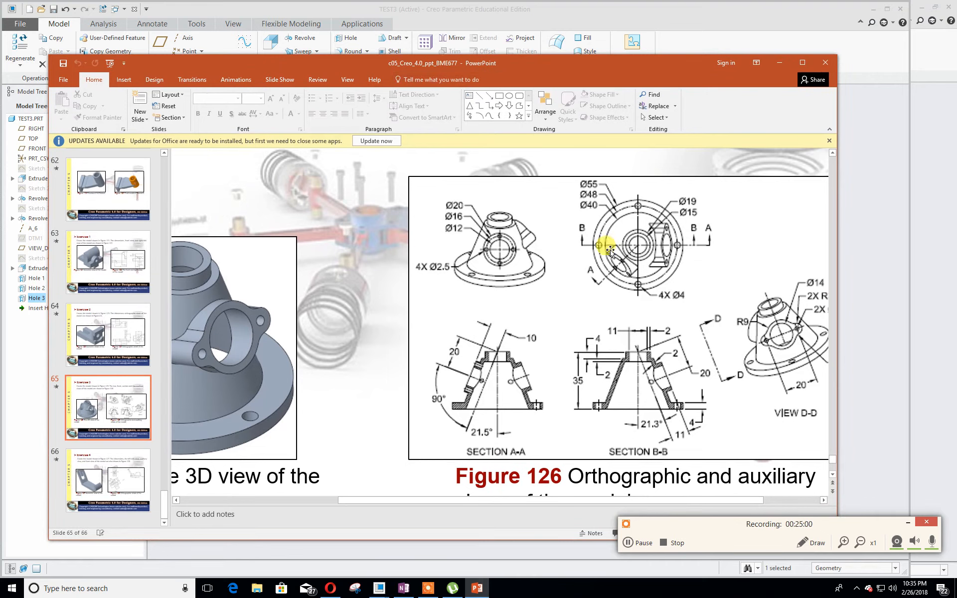
click(812, 543)
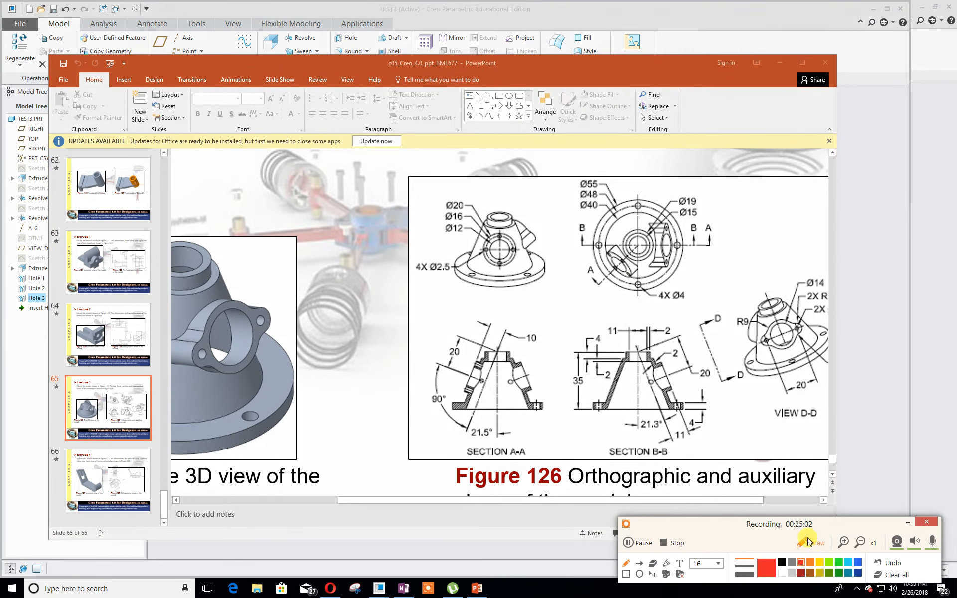
mouse_move(620, 247)
mouse_down()
mouse_move(618, 286)
mouse_move(635, 237)
mouse_move(639, 293)
mouse_up()
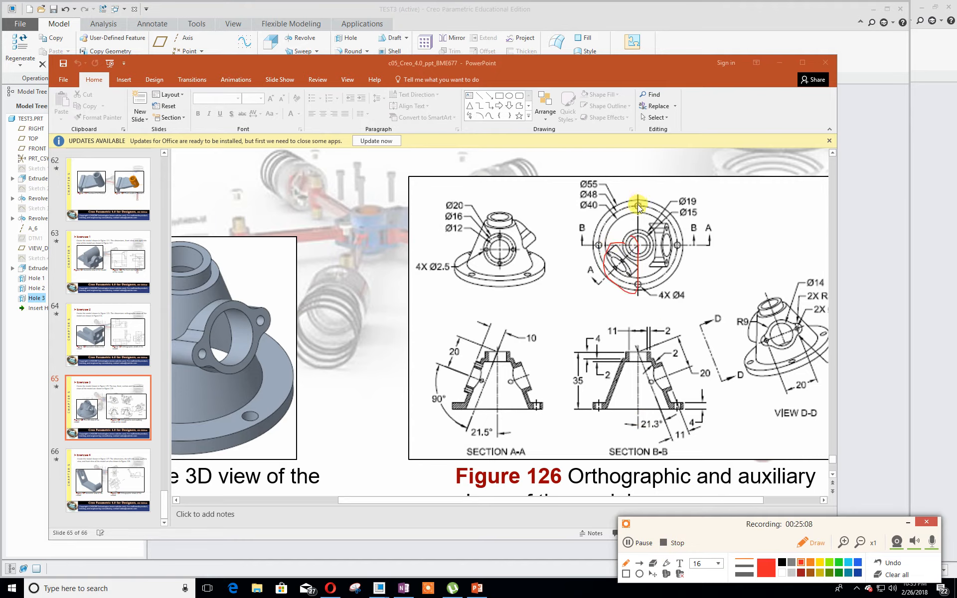
drag(639, 200, 639, 308)
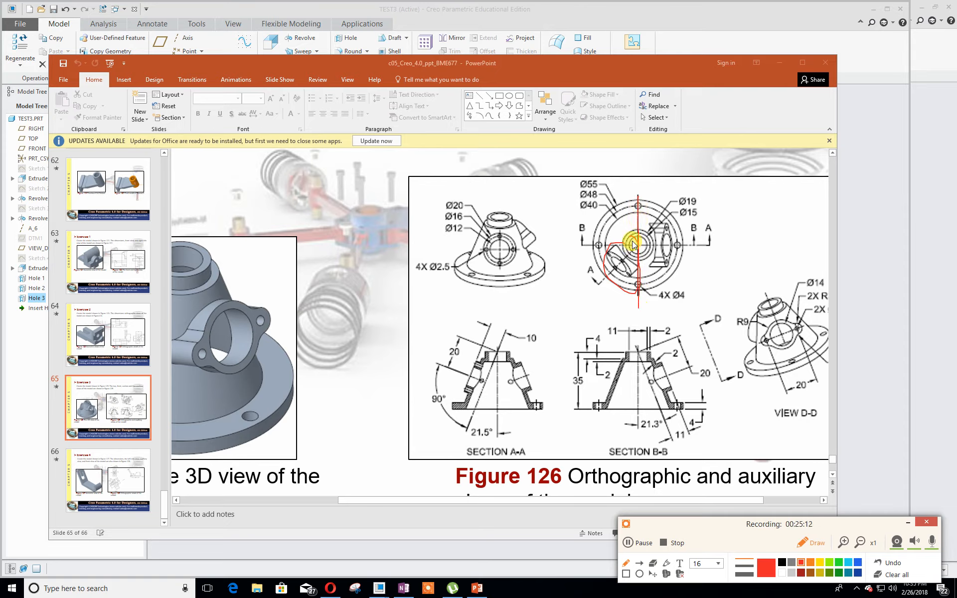
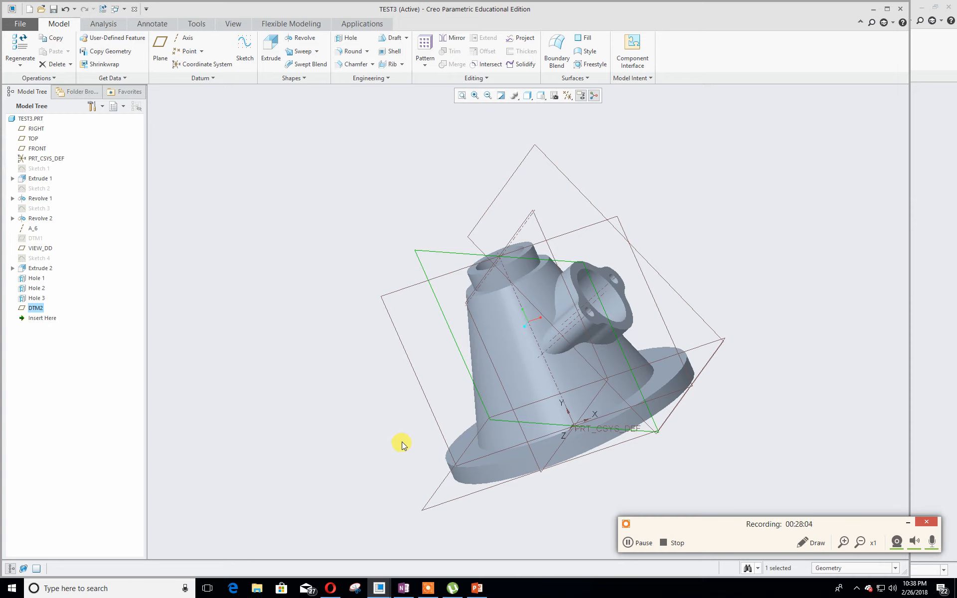
Hide the VIEW_DD datum plane.
middle_drag(364, 305, 375, 329)
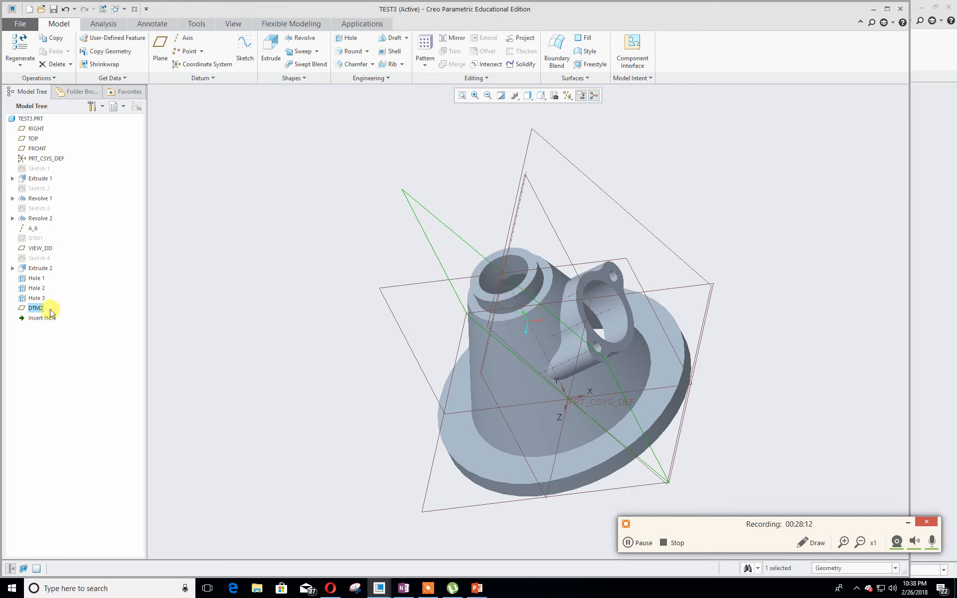
click(36, 250)
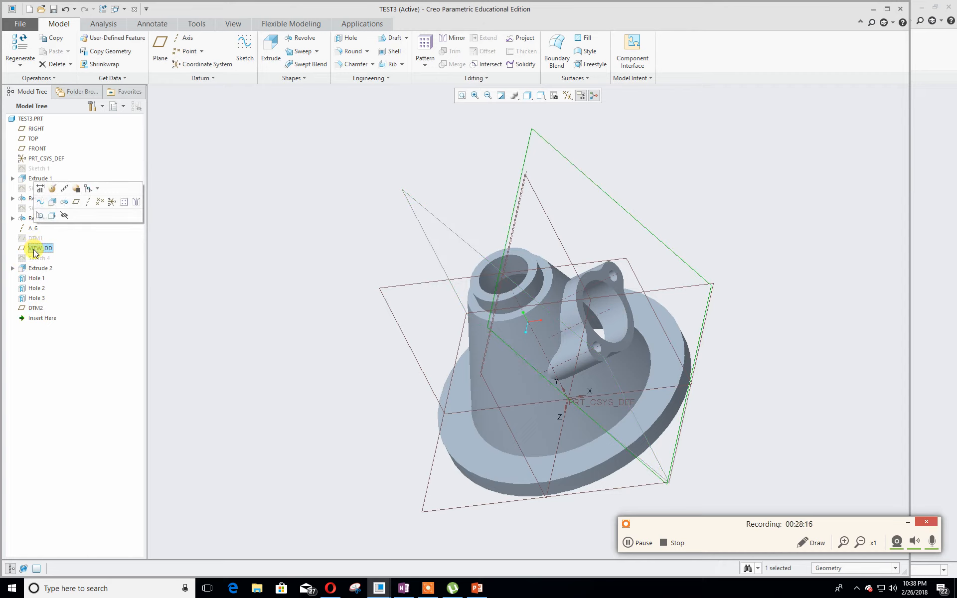
key(ctrl+h)
middle_drag(258, 342, 257, 326)
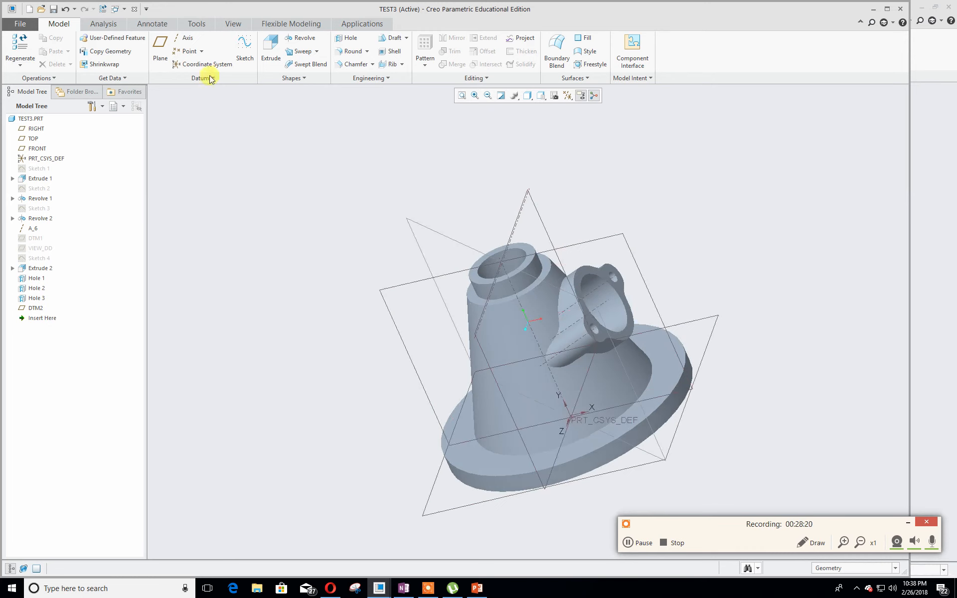
Create a datum axis through plane DTM2 and the top annular face of the cone's collar.
click(185, 38)
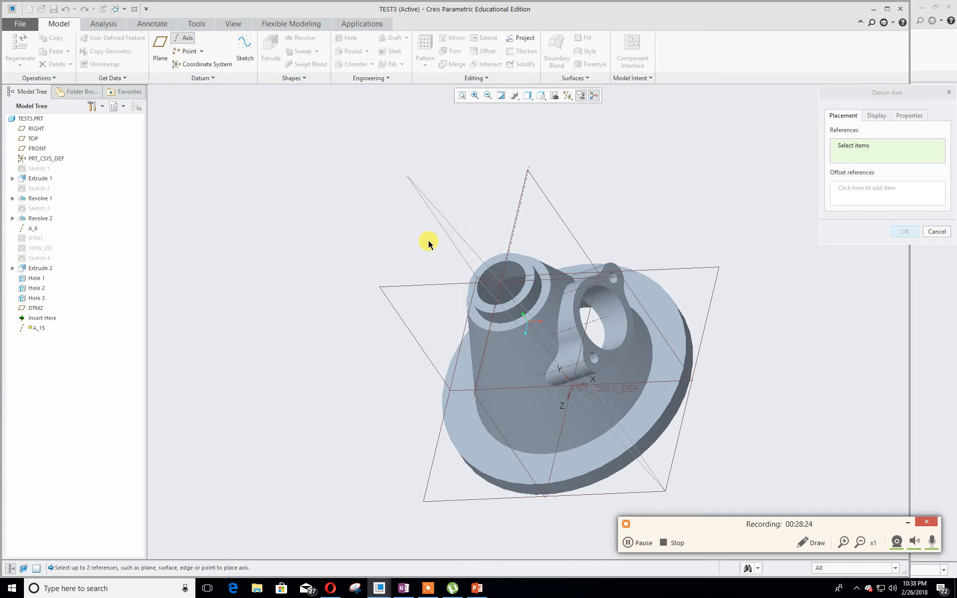
click(457, 233)
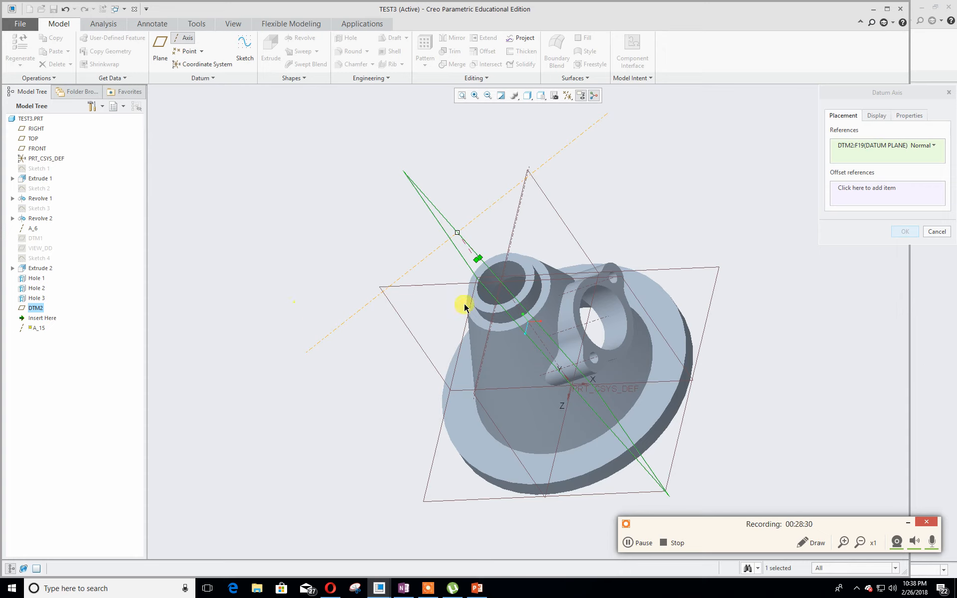
ctrl+click(483, 310)
middle_drag(432, 338, 434, 267)
middle_drag(366, 302, 357, 327)
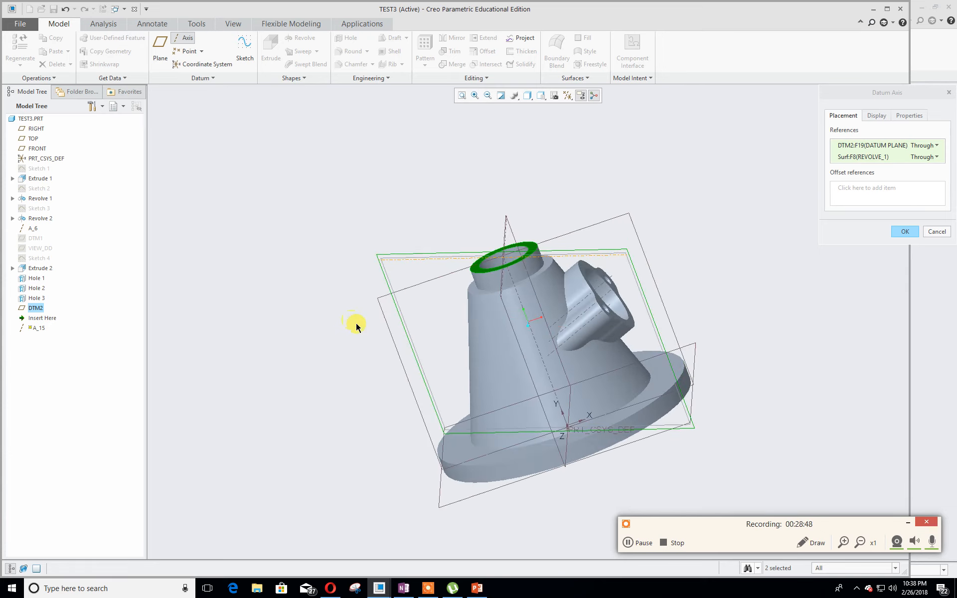
click(896, 231)
middle_drag(310, 370, 277, 368)
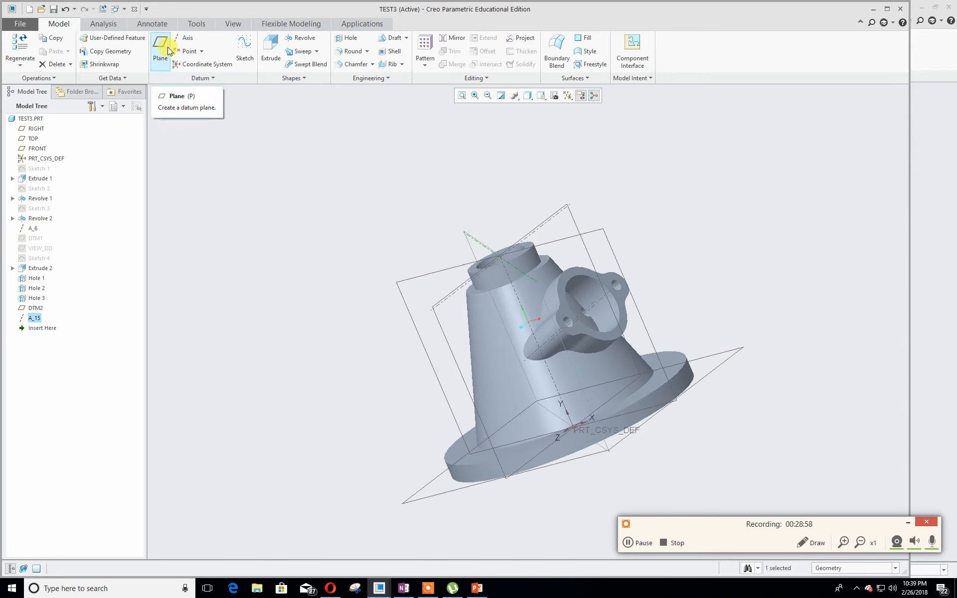
Start a datum plane through axis A_15, offset at an angle from plane DTM2, and hide the unneeded display clutter.
click(247, 221)
click(161, 50)
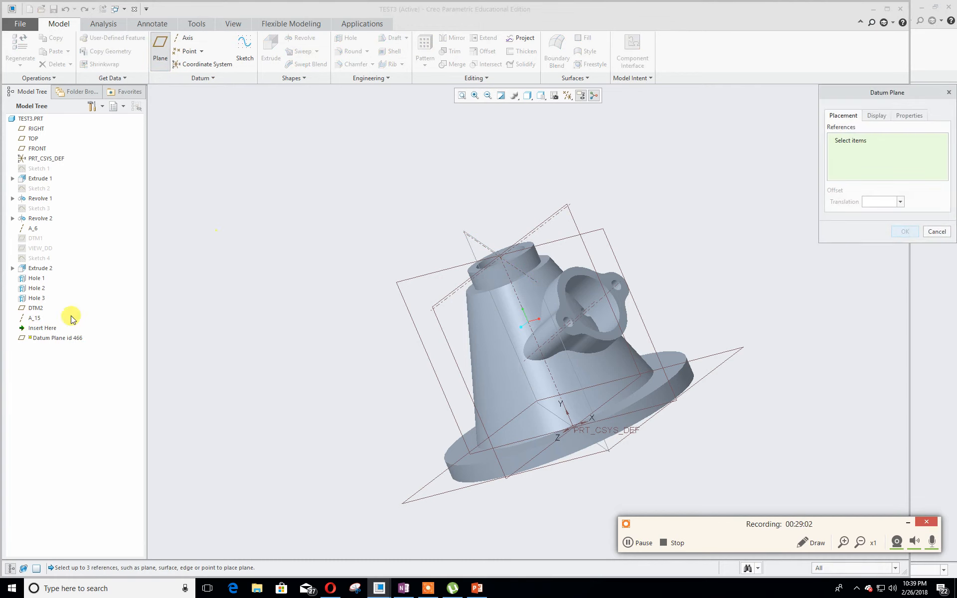
click(34, 319)
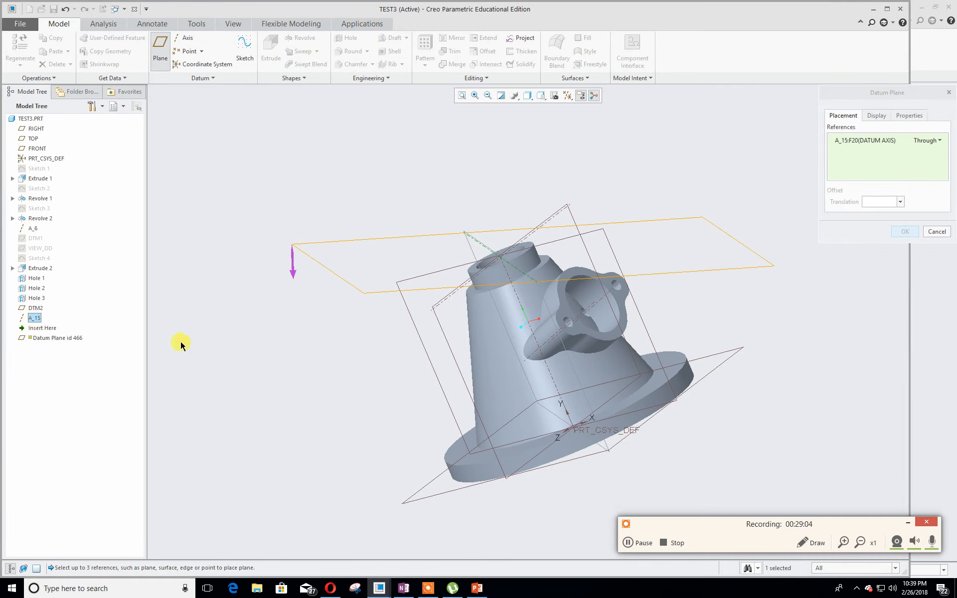
mouse_move(265, 296)
middle_down()
mouse_move(263, 316)
mouse_move(259, 259)
mouse_move(255, 299)
mouse_move(259, 270)
mouse_move(266, 305)
mouse_move(276, 287)
mouse_move(293, 294)
middle_up()
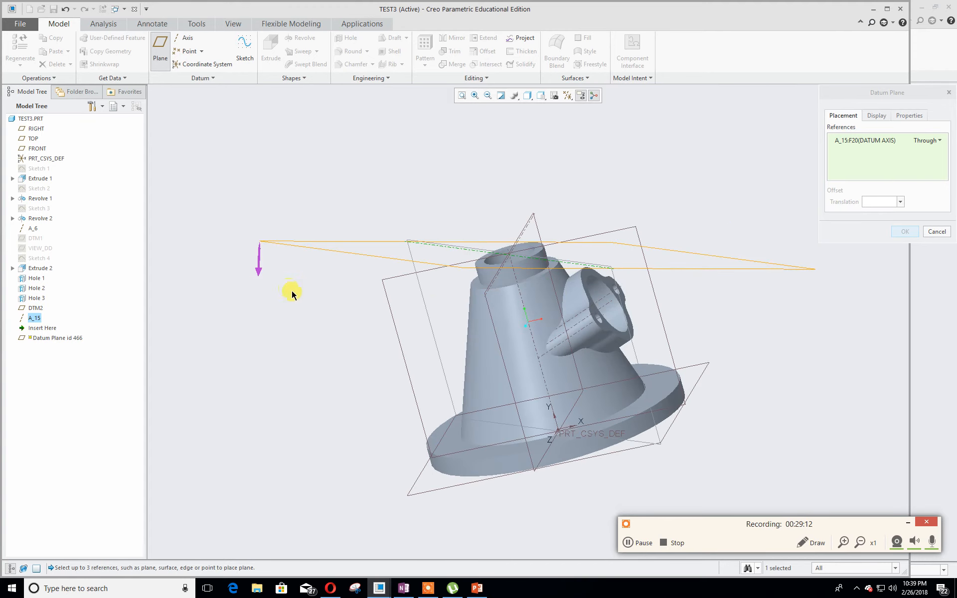
ctrl+click(433, 337)
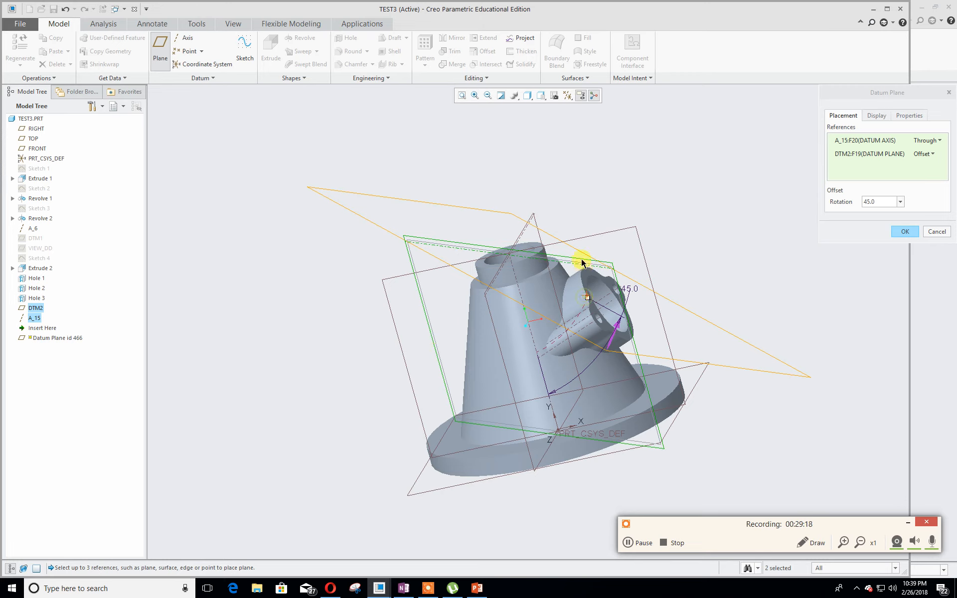
middle_drag(720, 274, 602, 294)
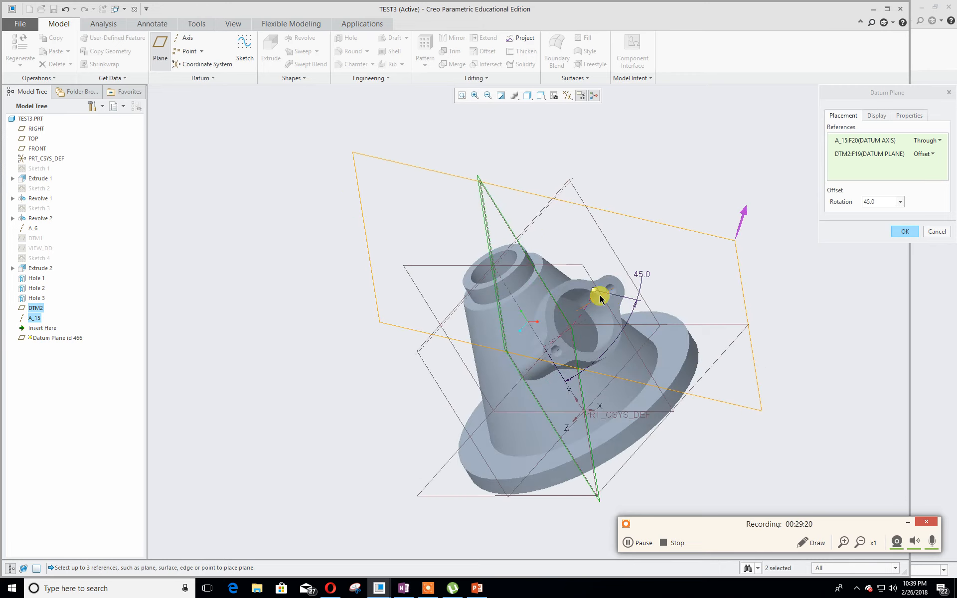
click(541, 97)
click(536, 131)
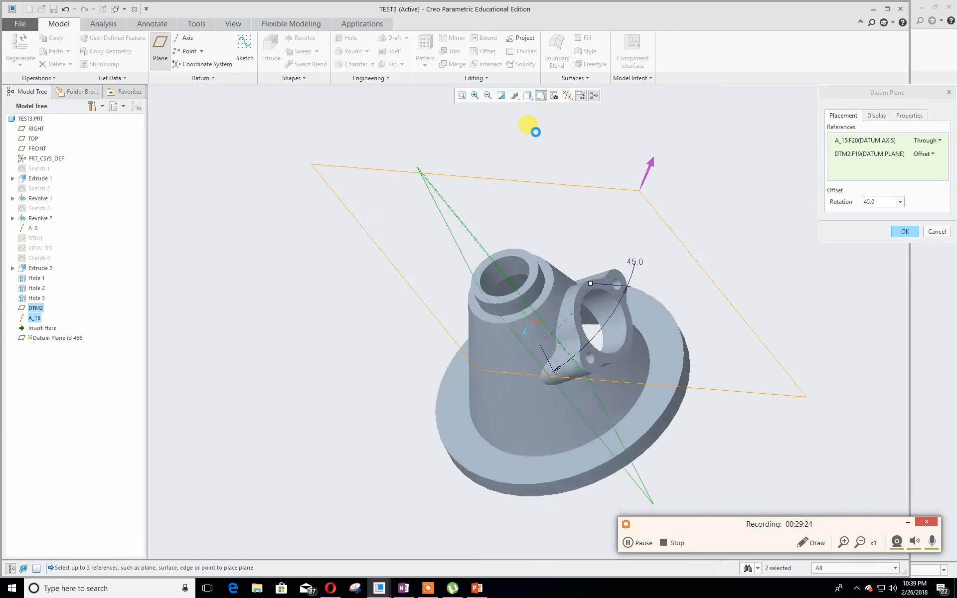
Rotate the datum plane preview about axis A_15 to about 335 degrees from DTM2.
drag(589, 284, 419, 351)
middle_drag(324, 366, 301, 313)
middle_drag(288, 373, 279, 379)
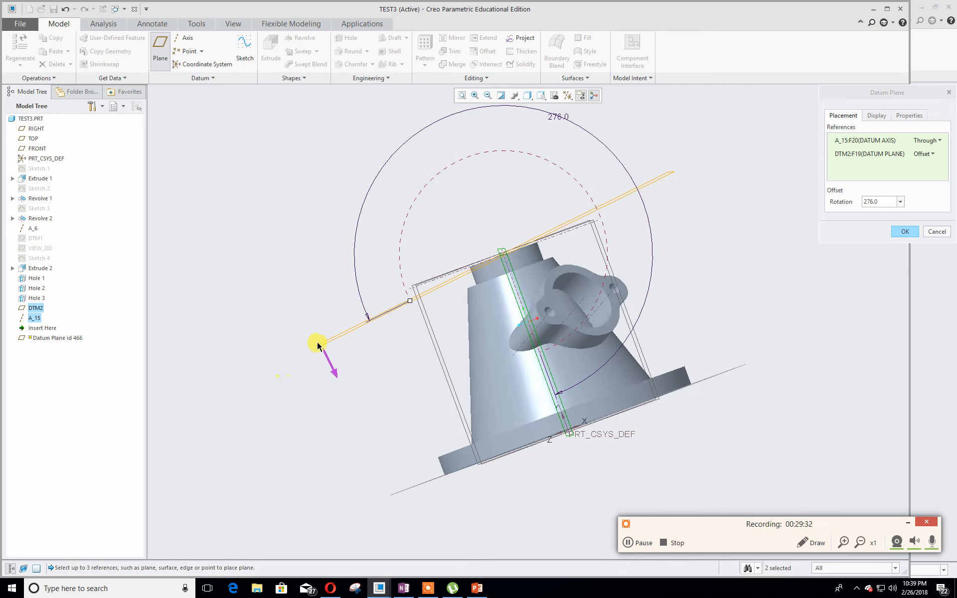
drag(408, 302, 517, 293)
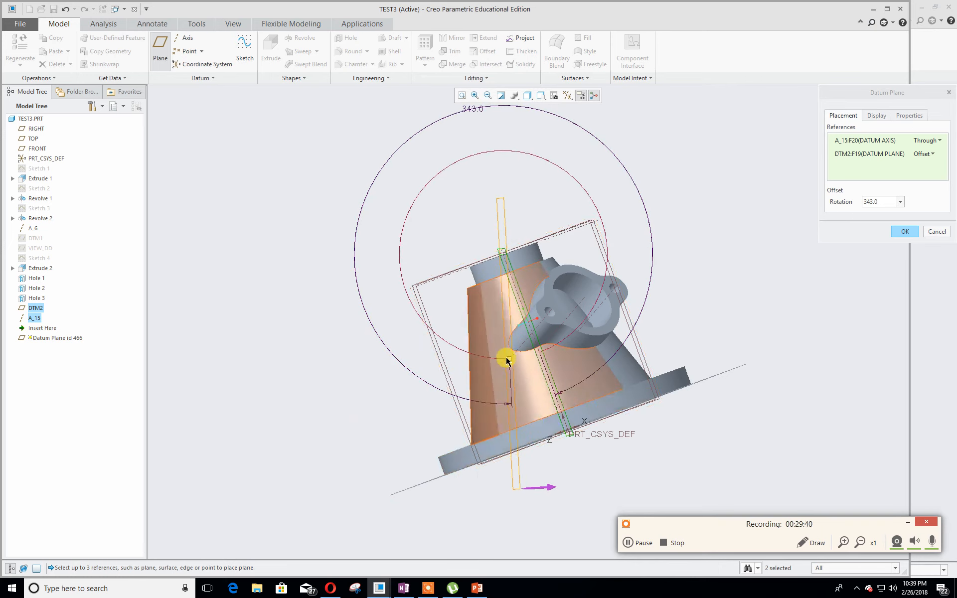
mouse_move(509, 361)
mouse_down()
mouse_move(441, 158)
mouse_move(658, 321)
mouse_move(560, 376)
mouse_move(624, 295)
mouse_move(495, 163)
mouse_move(399, 274)
mouse_move(446, 336)
mouse_move(504, 358)
mouse_move(539, 359)
mouse_move(579, 299)
mouse_move(507, 362)
mouse_move(495, 361)
mouse_up()
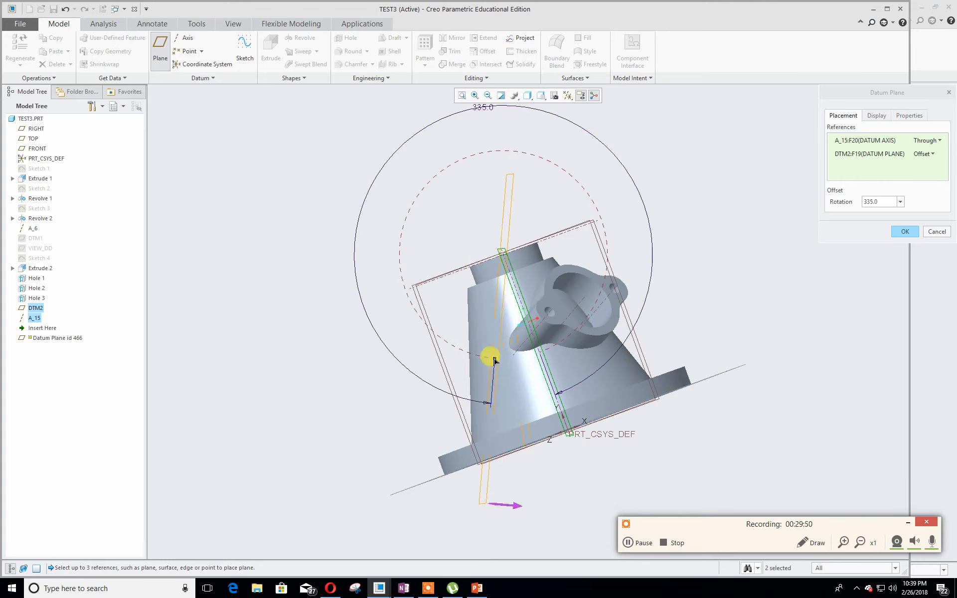
Try a rotation of 21.5 degrees for the new datum plane.
click(870, 201)
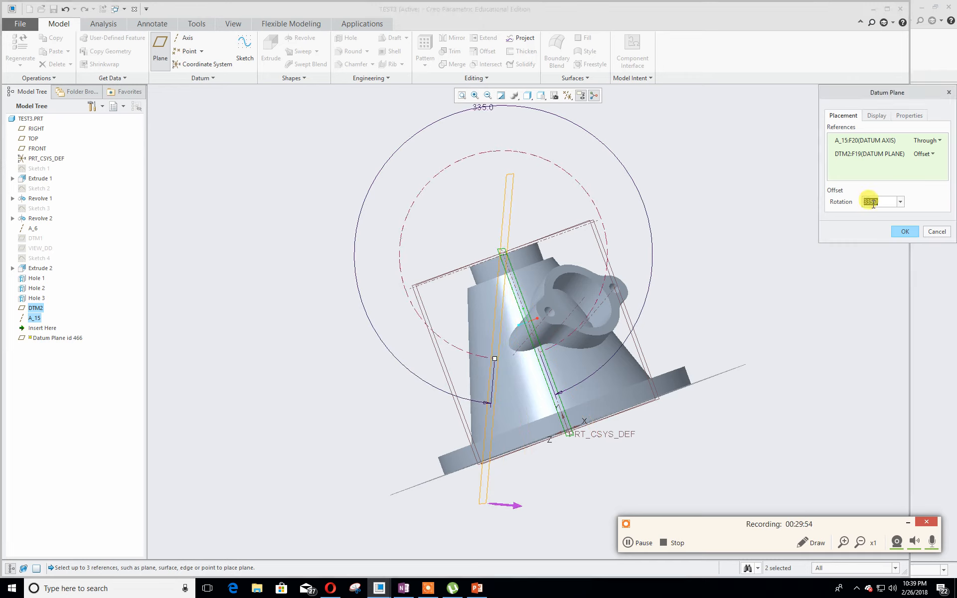
text(21.5)
key(Return)
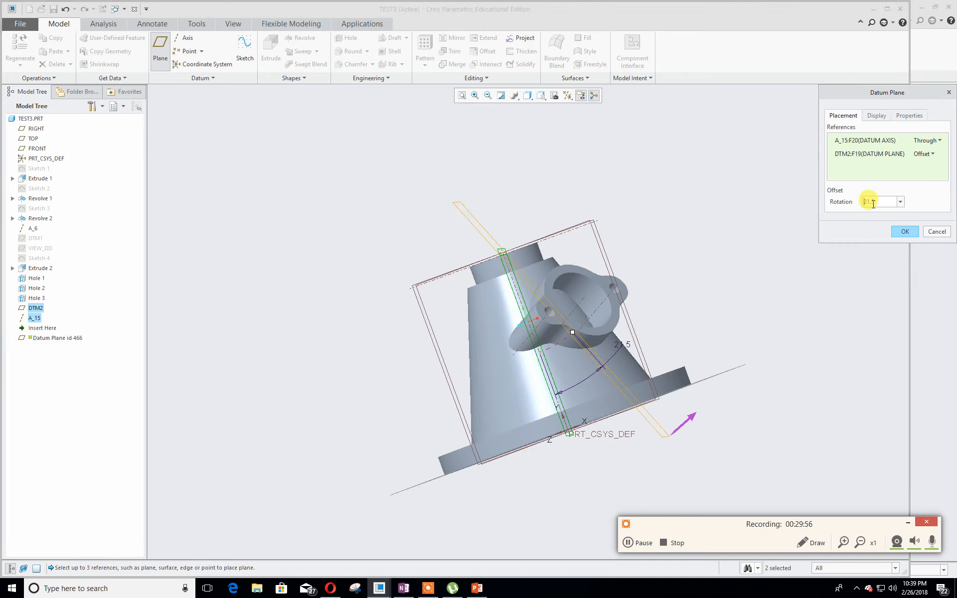
Set the datum plane's rotation from DTM2 to 360-21.5 degrees and create the plane.
drag(573, 332, 511, 358)
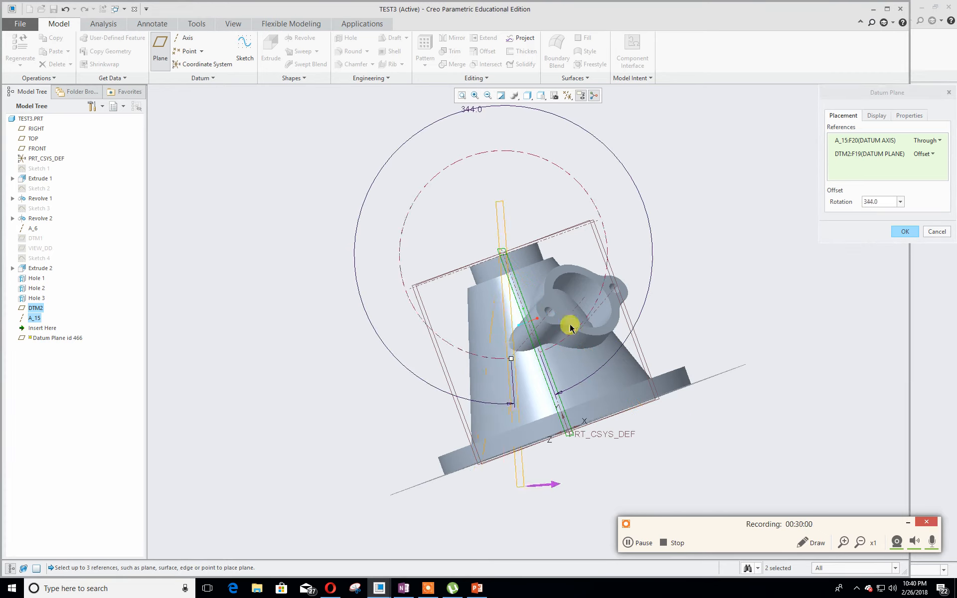
click(876, 202)
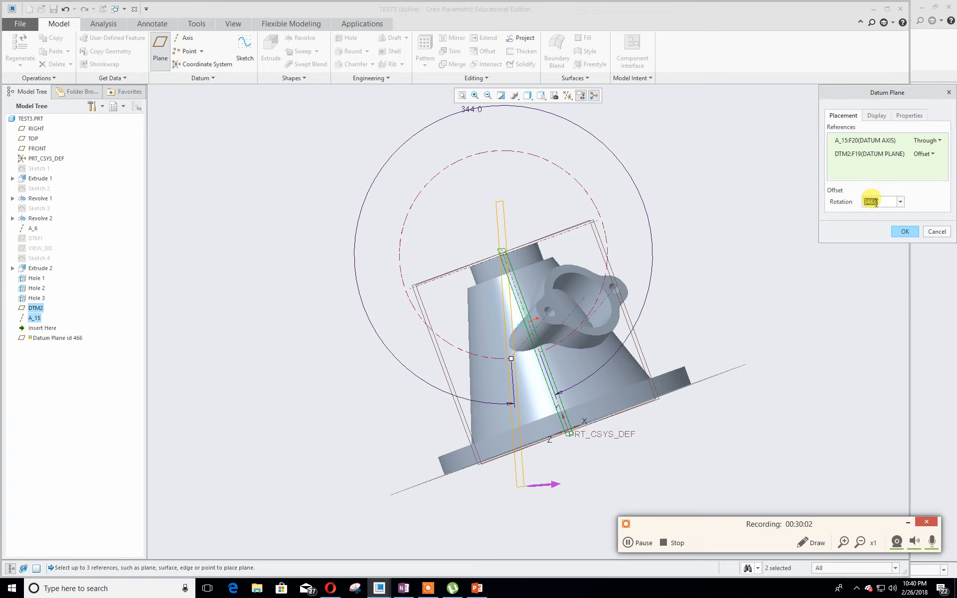
text(360-21.5)
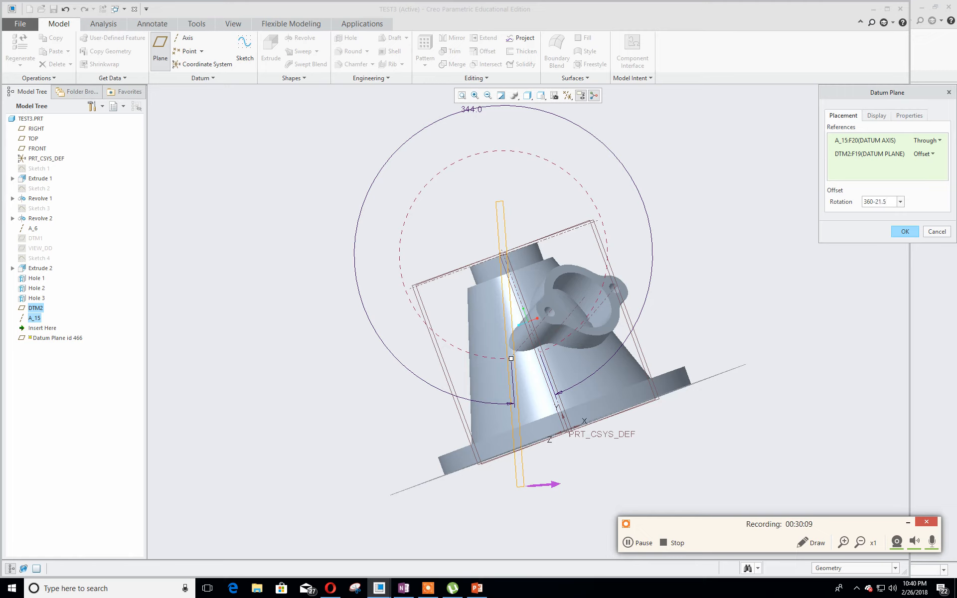
key(Return)
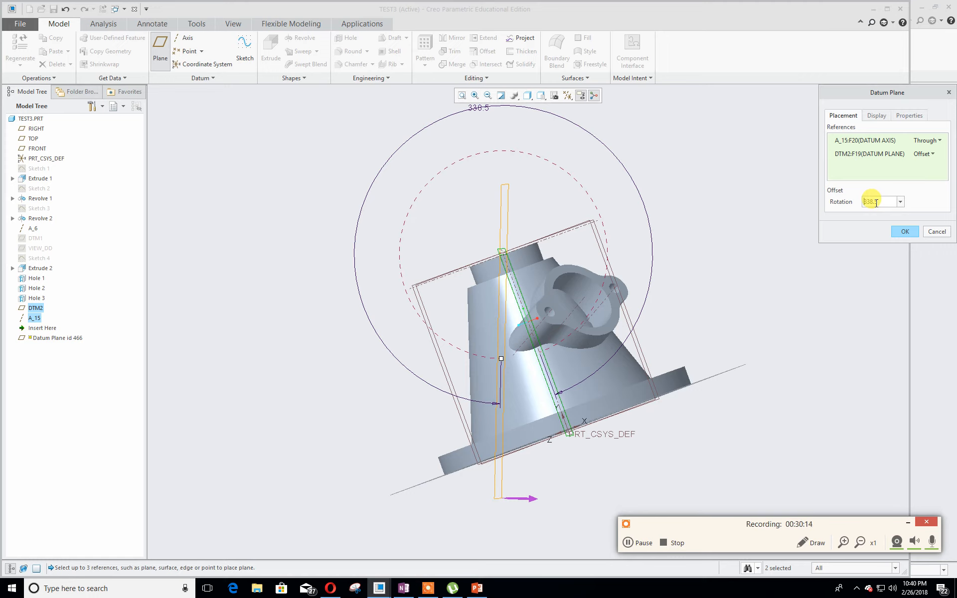
click(905, 231)
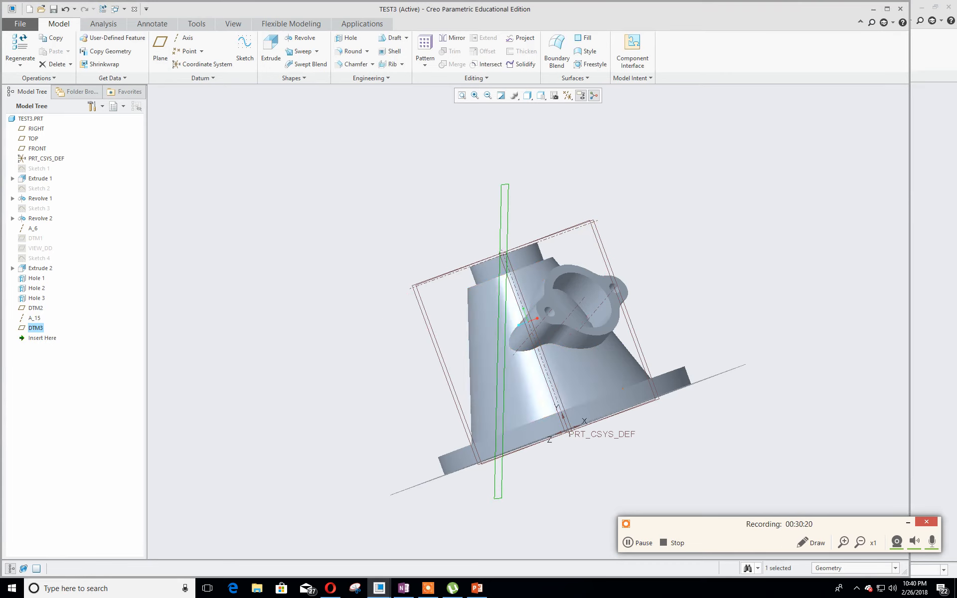
Switch to the PowerPoint drawing in Figure 126 and examine Section A-A, marking the angled reference line and its 10 mm offset.
drag(0, 35, 52, 58)
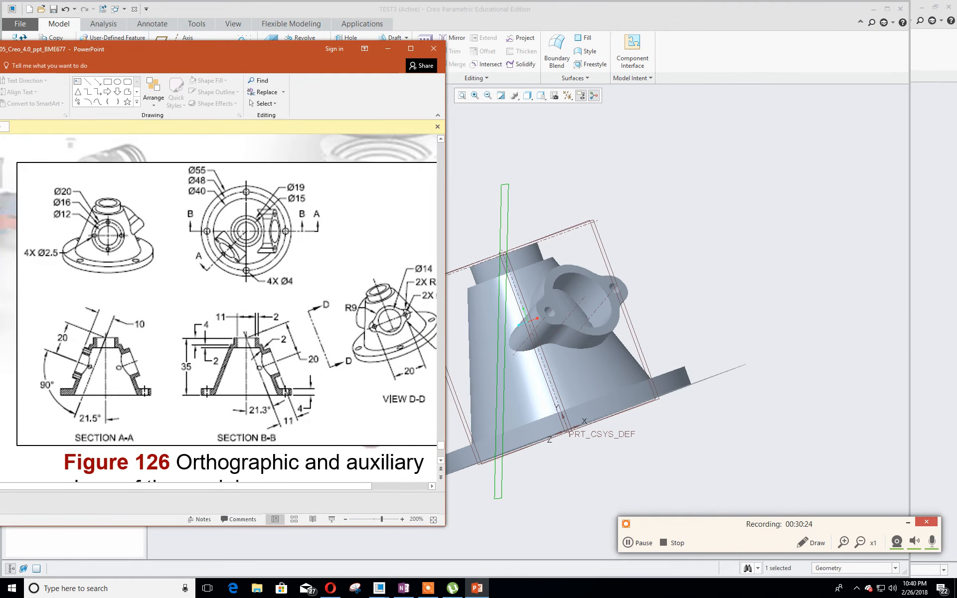
click(813, 543)
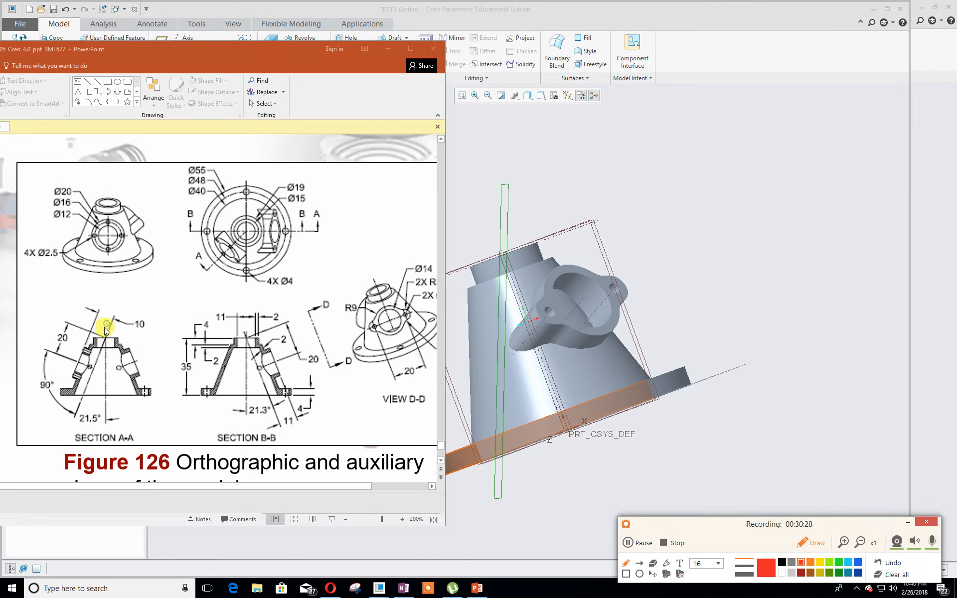
mouse_move(78, 382)
mouse_down()
mouse_move(75, 417)
mouse_move(113, 324)
mouse_move(509, 234)
mouse_up()
drag(128, 324, 128, 330)
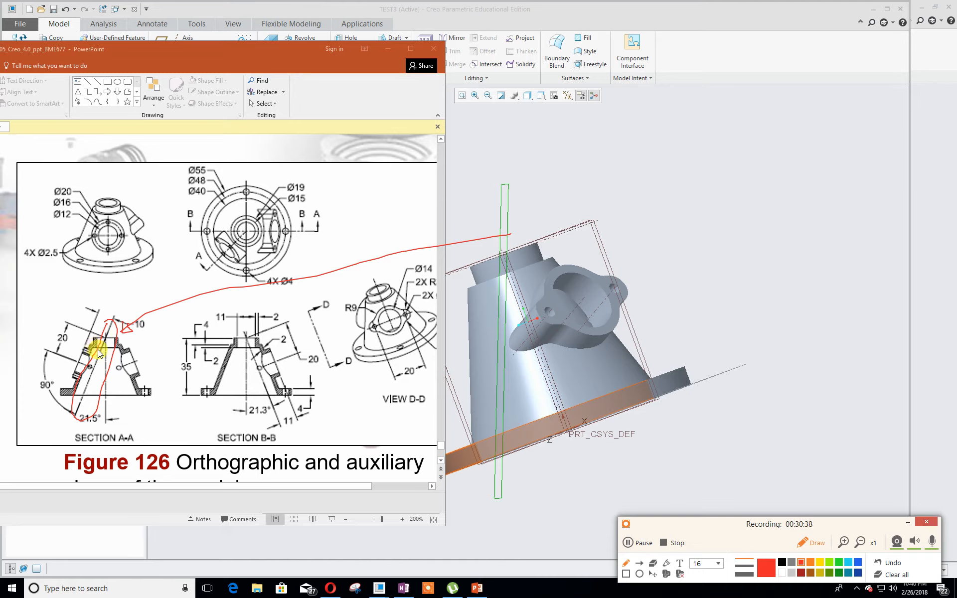
click(839, 562)
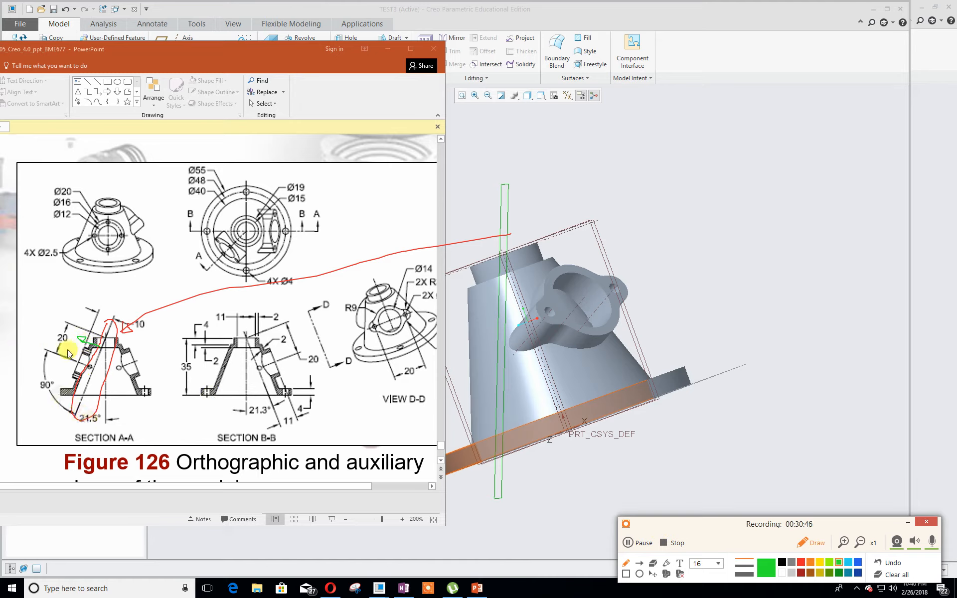
drag(132, 315, 132, 329)
click(896, 575)
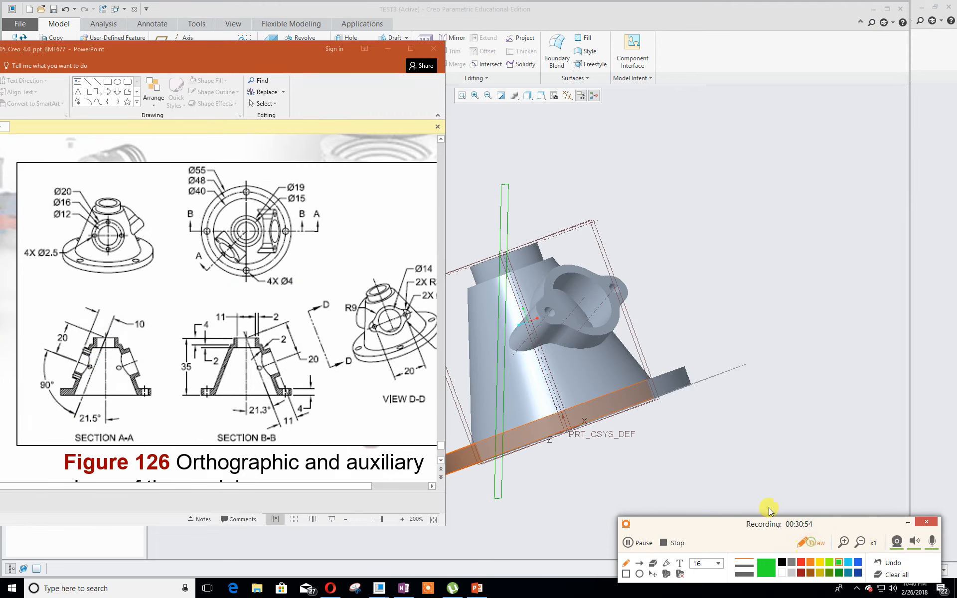
drag(216, 52, 0, 60)
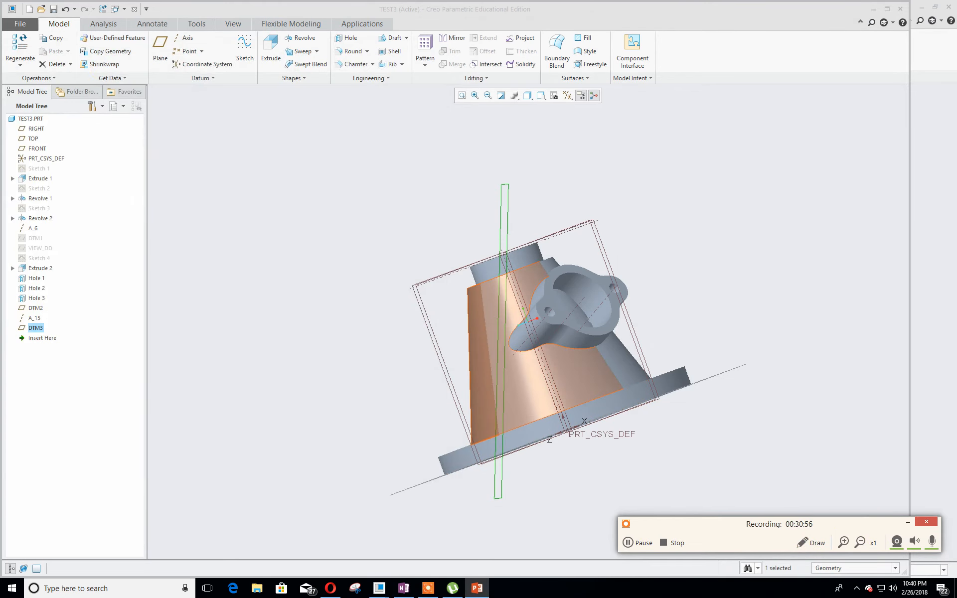
Back in Creo, create a datum plane offset 10 from plane DTM3 on the side away from the existing boss.
click(353, 165)
click(160, 49)
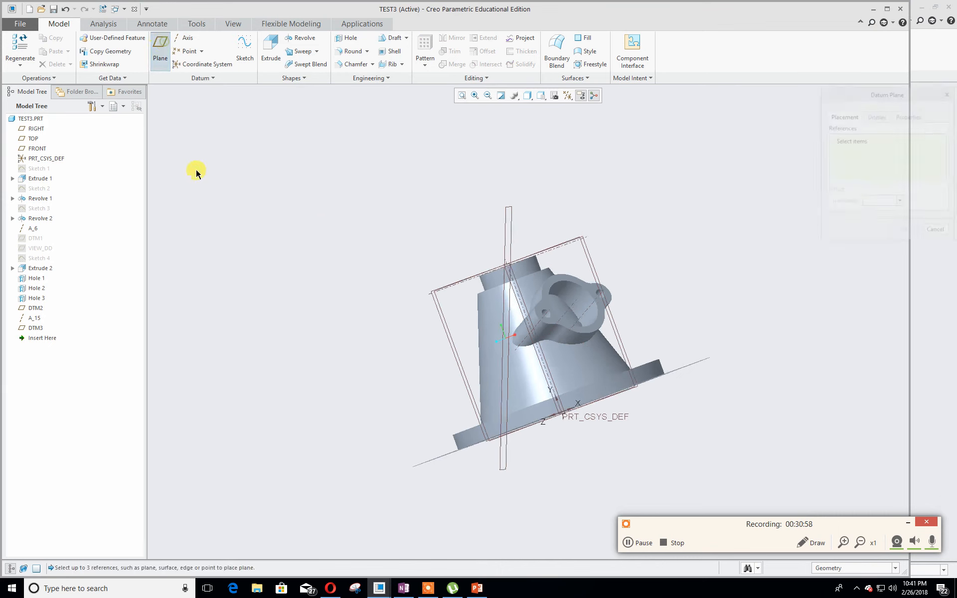
click(510, 232)
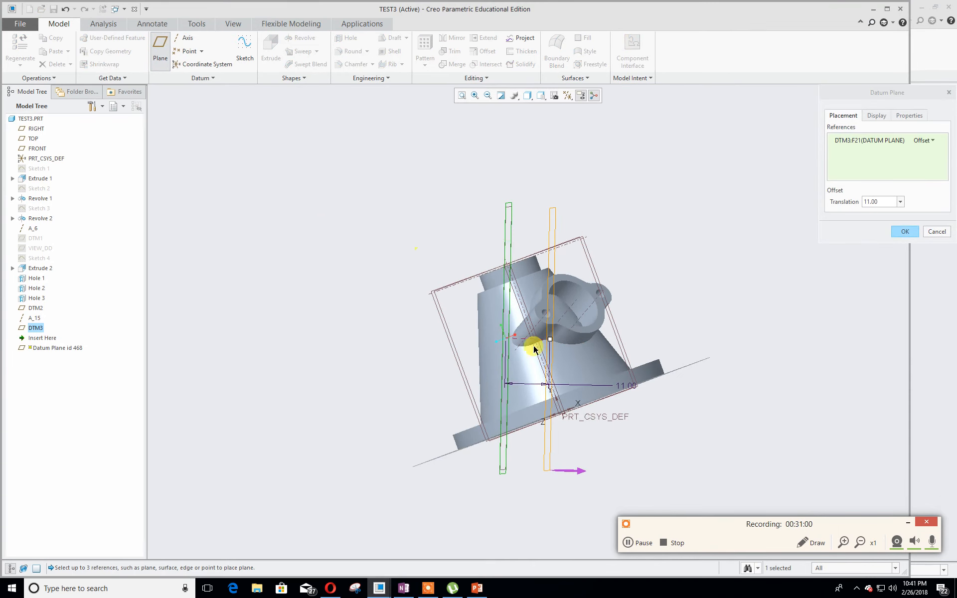
drag(551, 341, 424, 318)
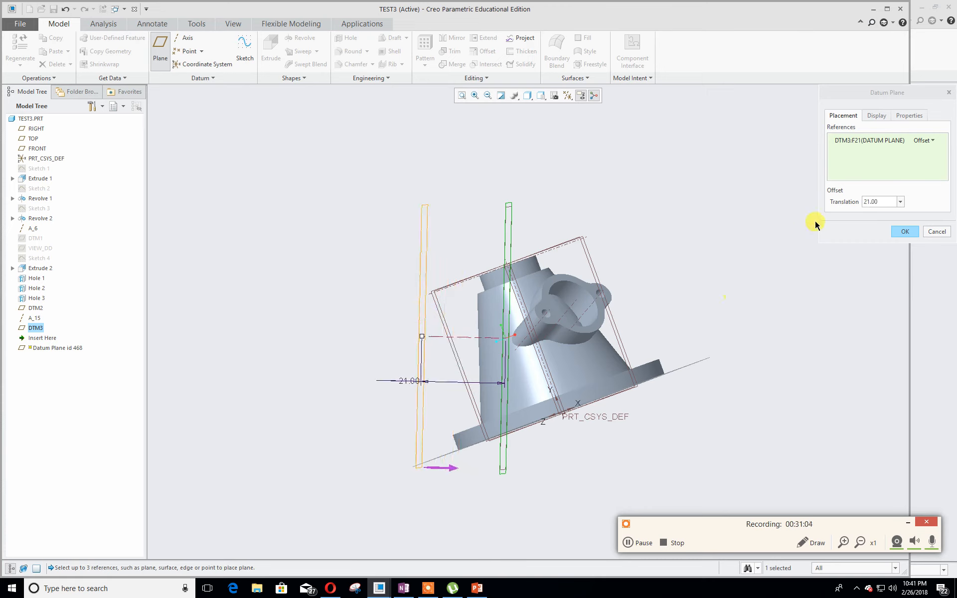
click(870, 201)
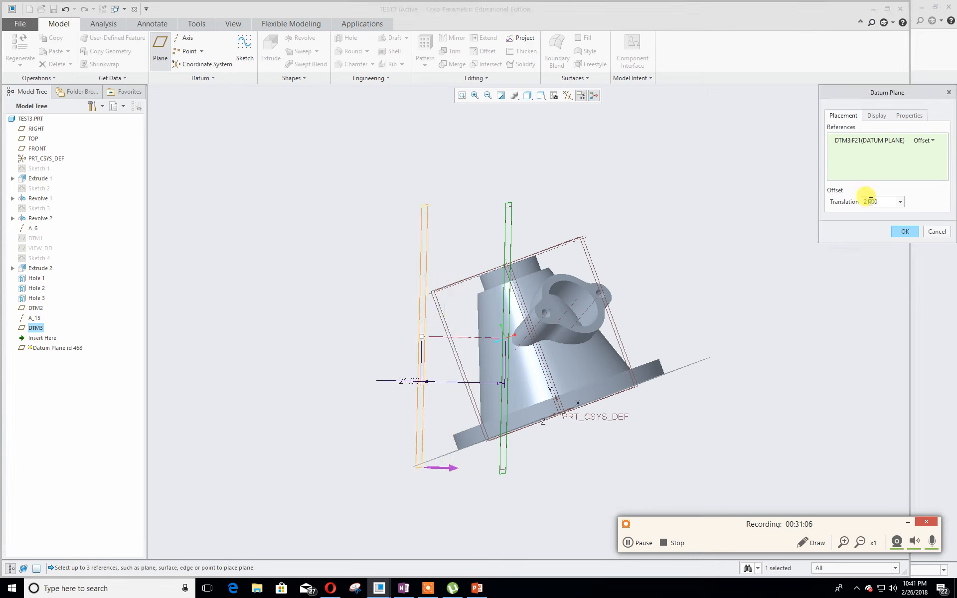
text(10)
key(Return)
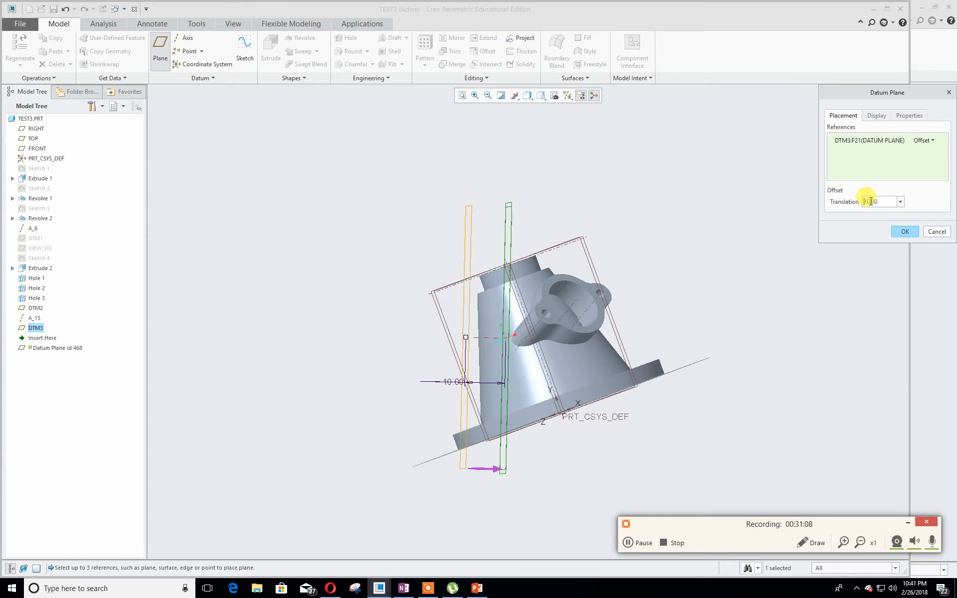
click(903, 232)
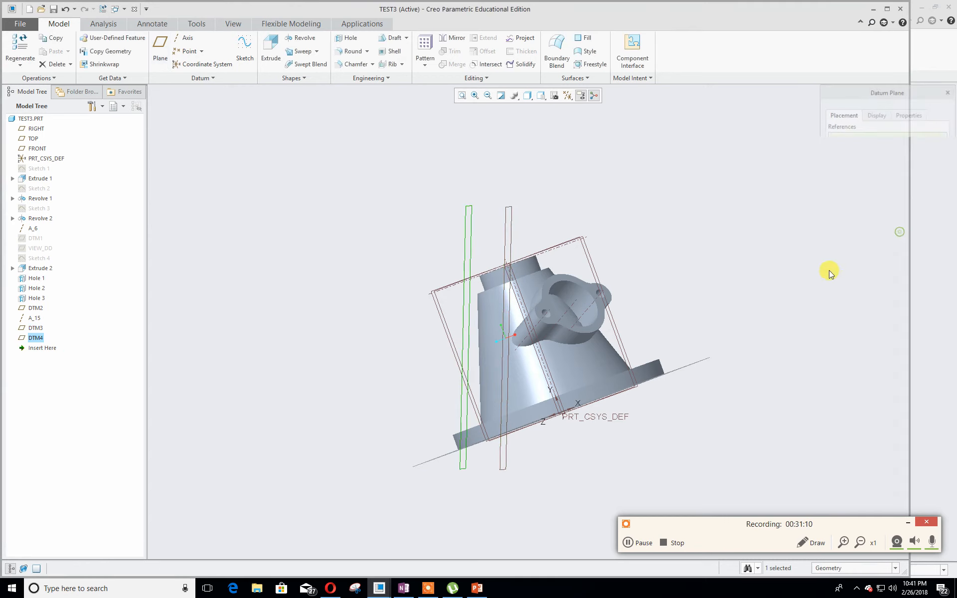
Rename the new offset datum plane as SECTION_AA.
middle_drag(822, 272, 782, 268)
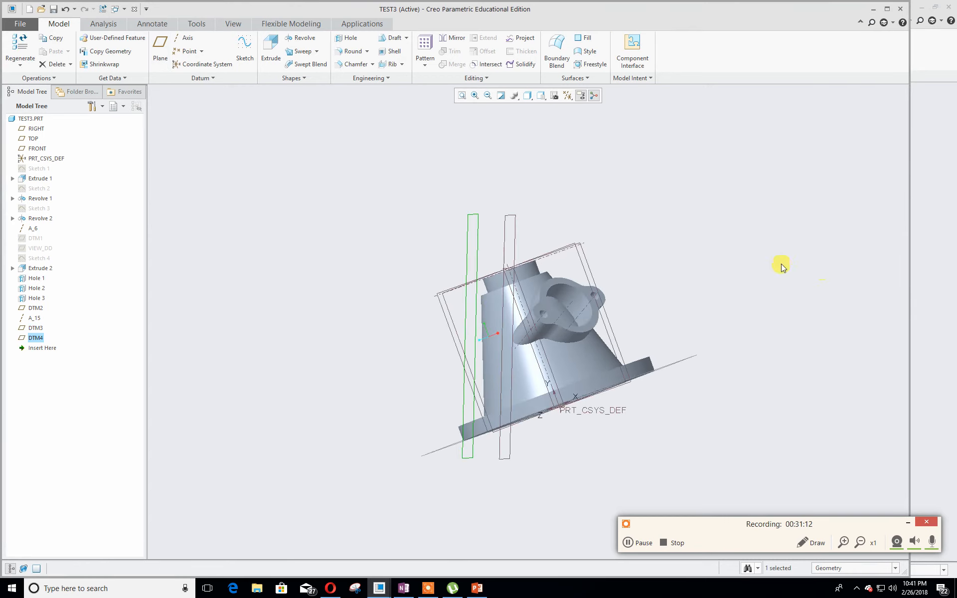
double_click(38, 337)
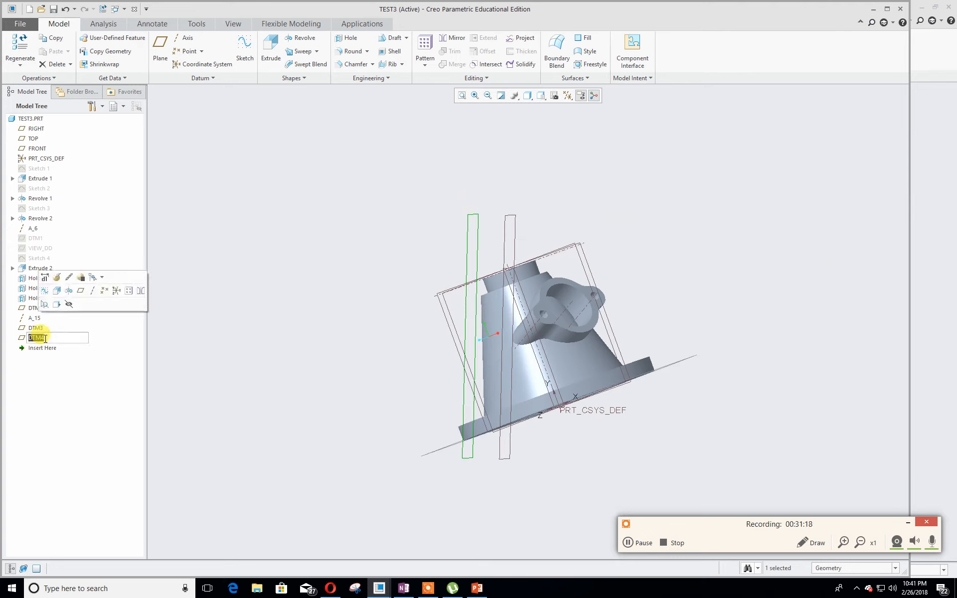
text(Section_AA)
key(Return)
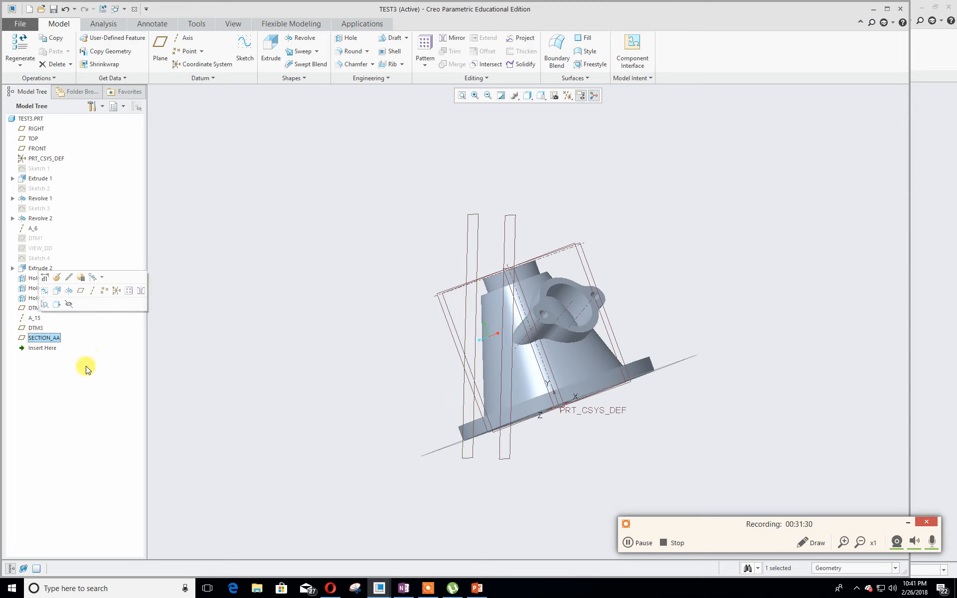
Hide the DTM3 datum plane, keeping SECTION_AA shown.
click(34, 328)
click(40, 339)
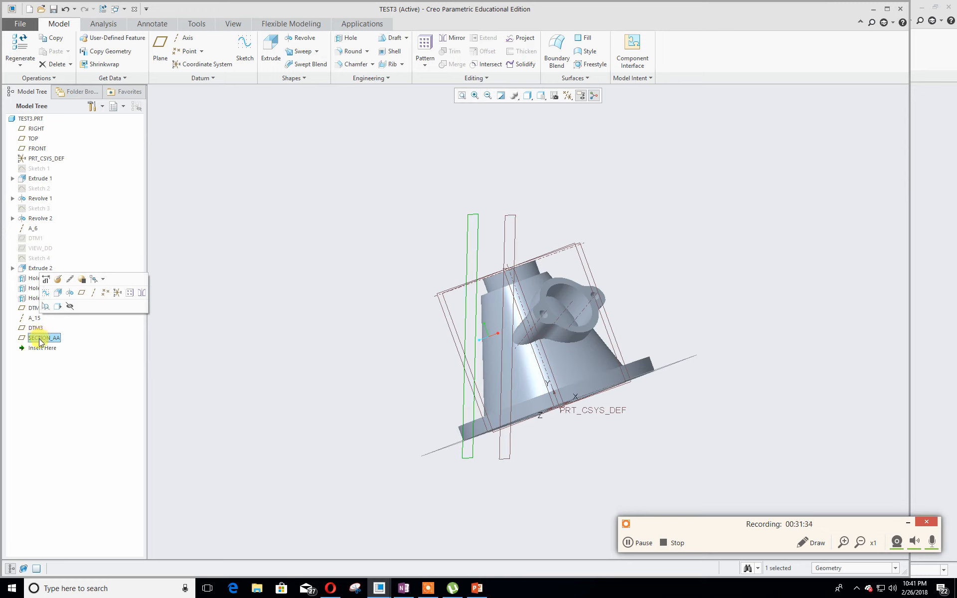
click(36, 328)
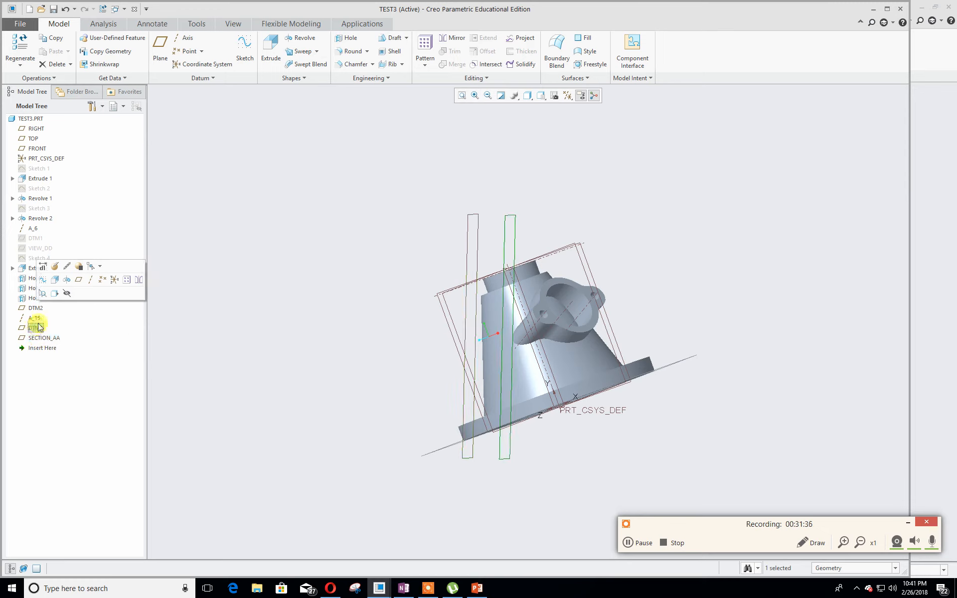
click(67, 293)
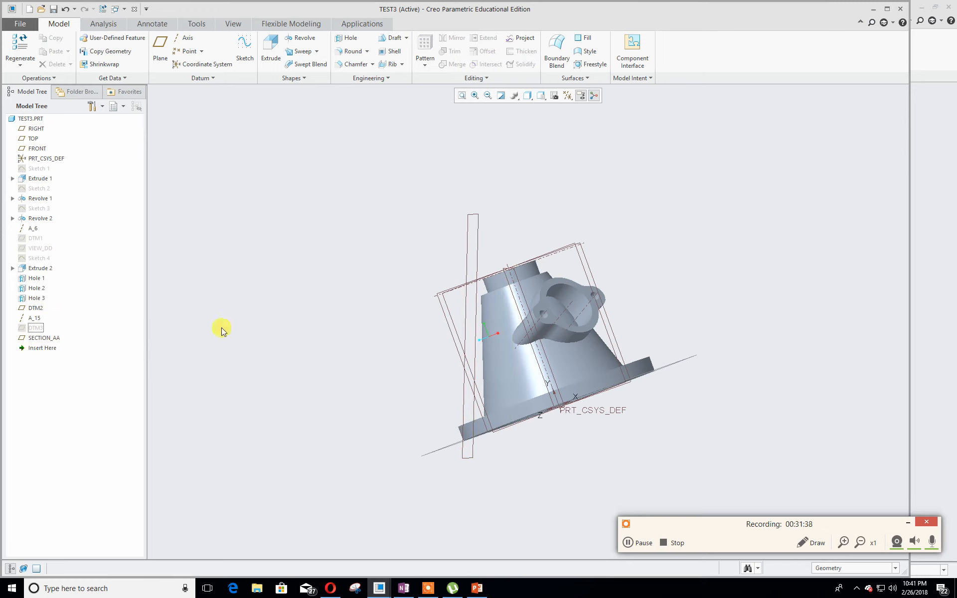
mouse_move(229, 312)
middle_down()
mouse_move(252, 314)
mouse_move(241, 308)
middle_up()
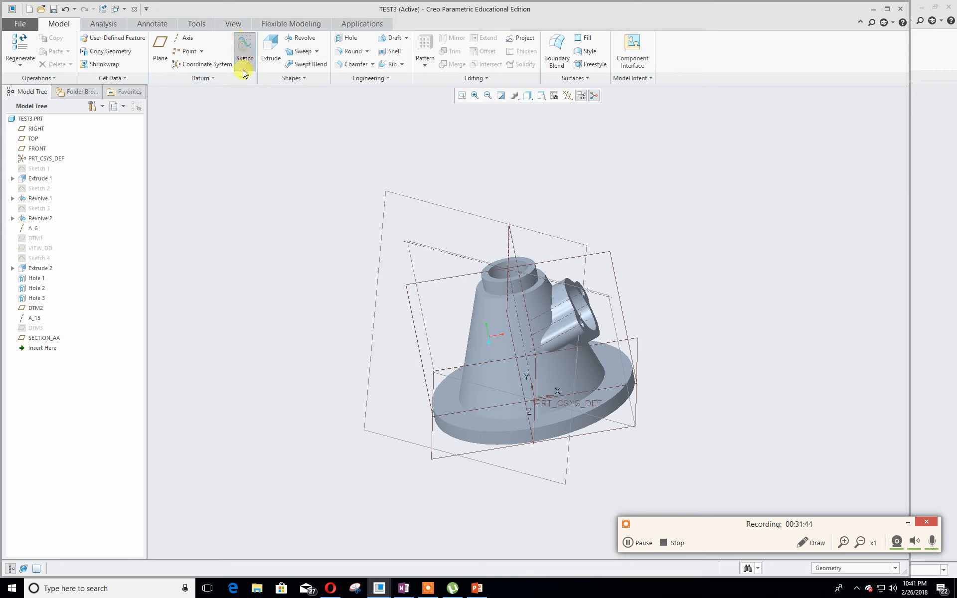
Start a sketch on the SECTION_AA datum plane and flip its view direction toward the housing.
click(244, 47)
click(411, 199)
mouse_move(280, 264)
middle_down()
mouse_move(306, 272)
mouse_move(323, 260)
mouse_move(259, 278)
middle_up()
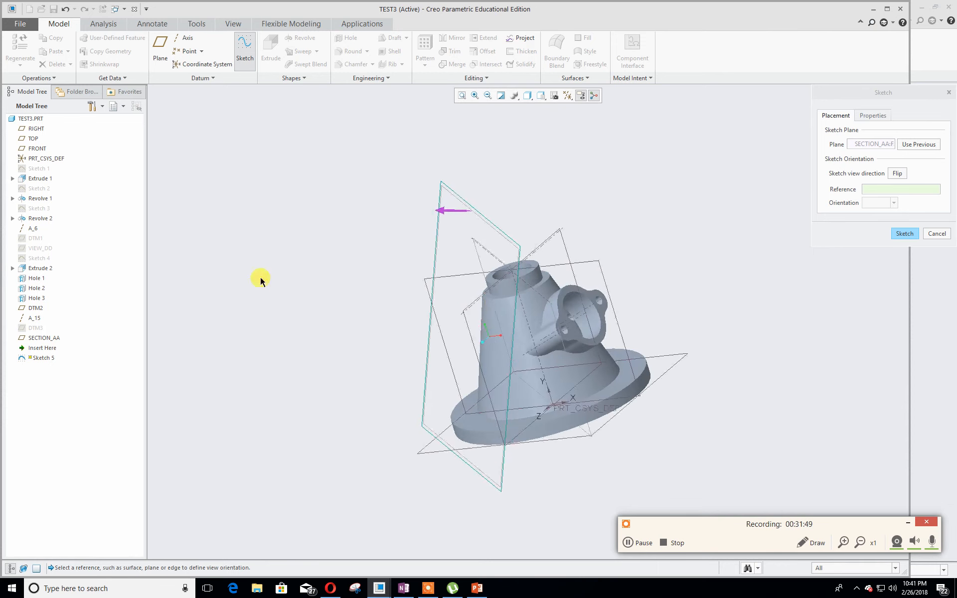
click(449, 212)
click(818, 545)
click(802, 562)
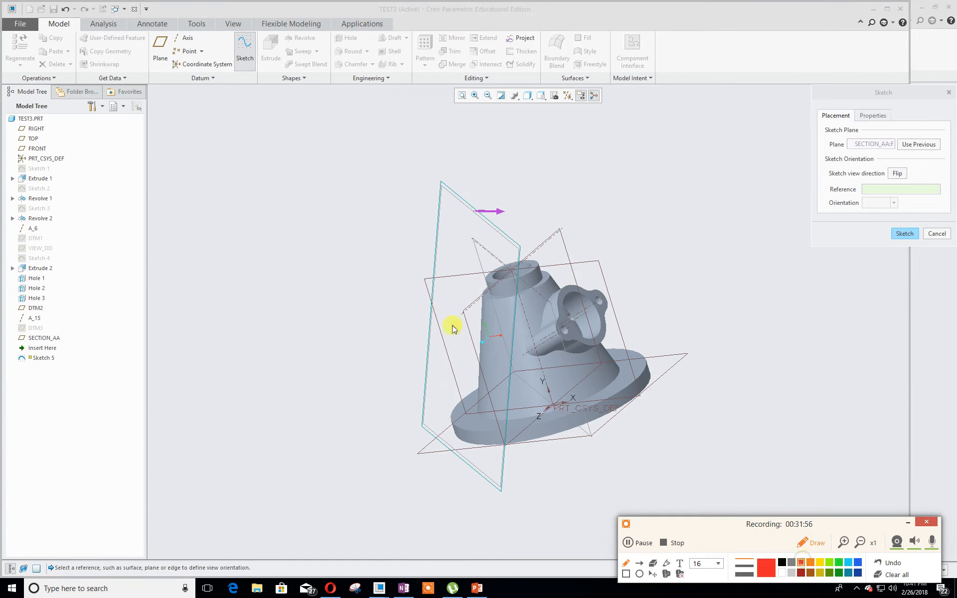
click(364, 200)
click(380, 195)
mouse_move(371, 208)
mouse_down()
mouse_move(498, 209)
mouse_move(480, 218)
mouse_up()
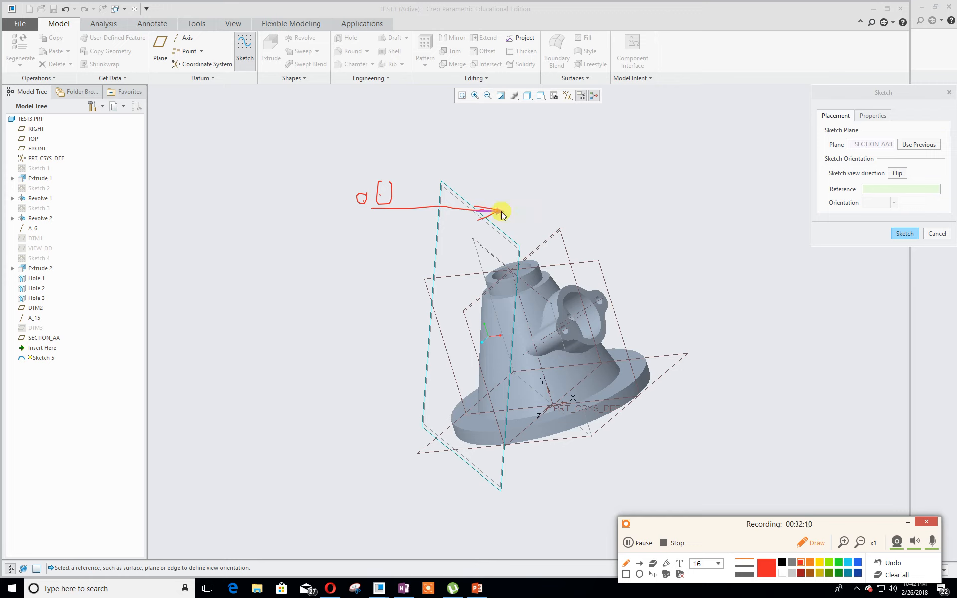
mouse_move(615, 193)
mouse_down()
mouse_move(608, 207)
mouse_move(547, 210)
mouse_up()
click(614, 202)
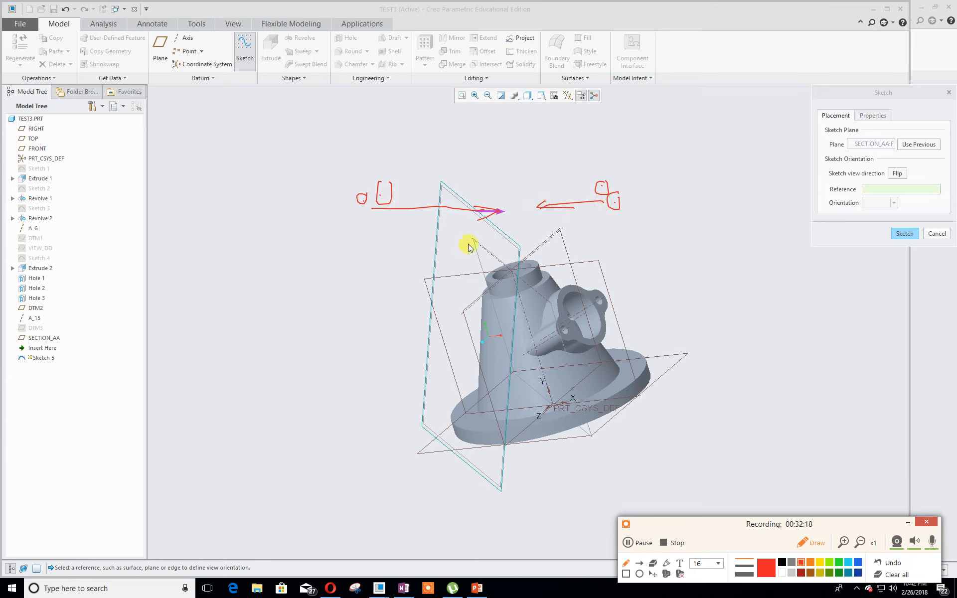
mouse_move(447, 150)
mouse_down()
mouse_move(479, 294)
mouse_move(439, 113)
mouse_up()
drag(384, 125, 377, 132)
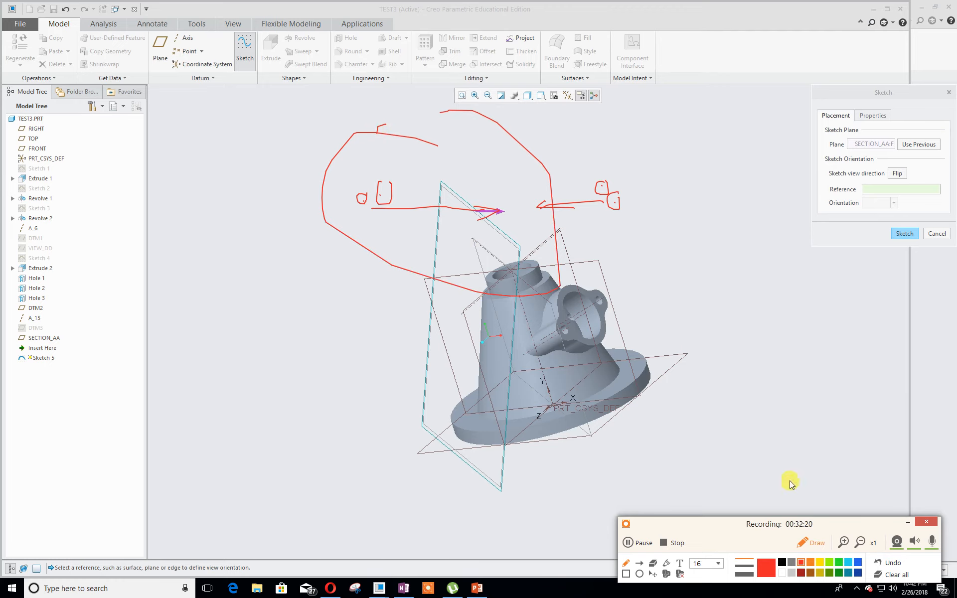
click(881, 575)
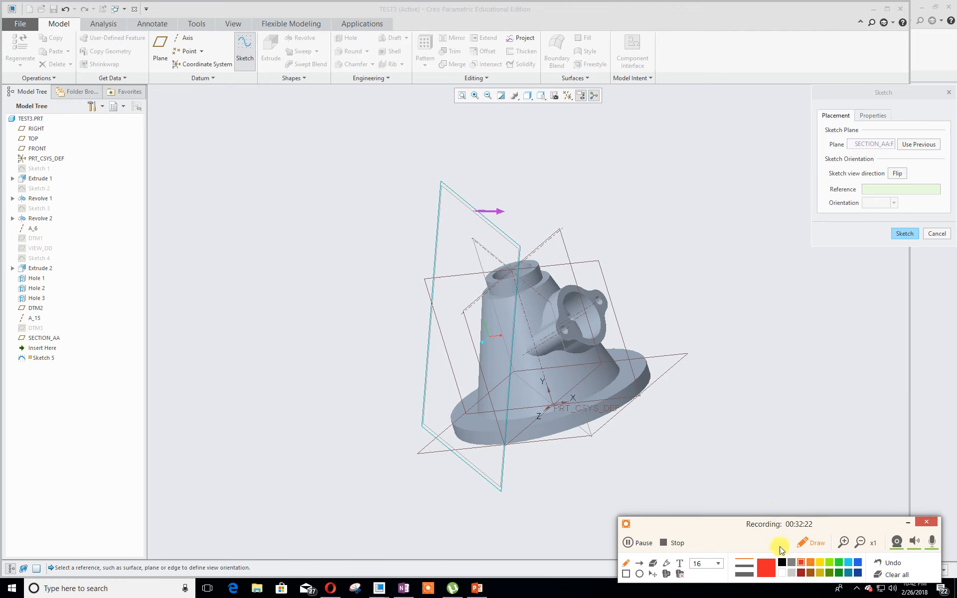
click(811, 543)
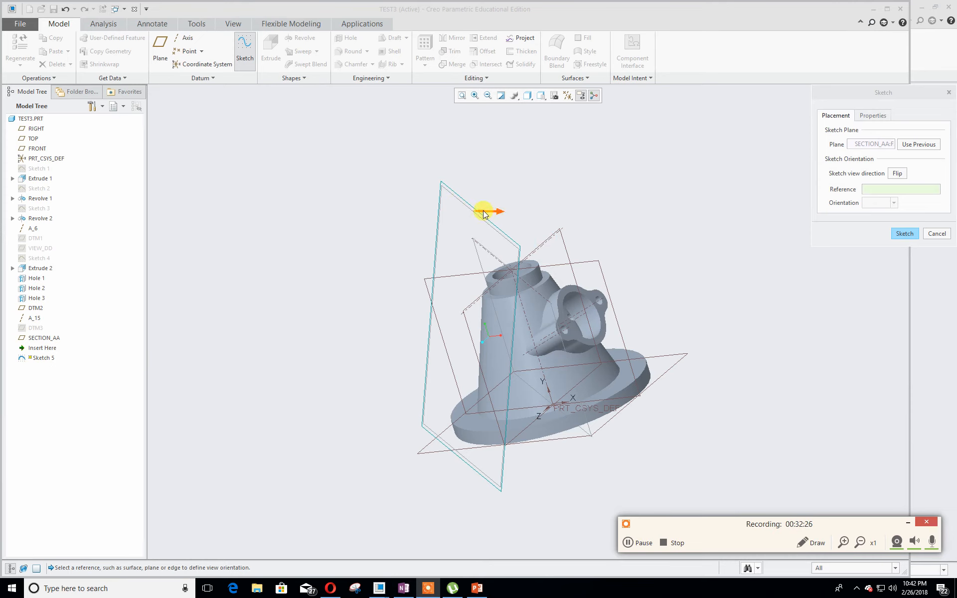
Enter the sketch and orient the view normal to the SECTION_AA plane with the housing standing upright.
click(902, 234)
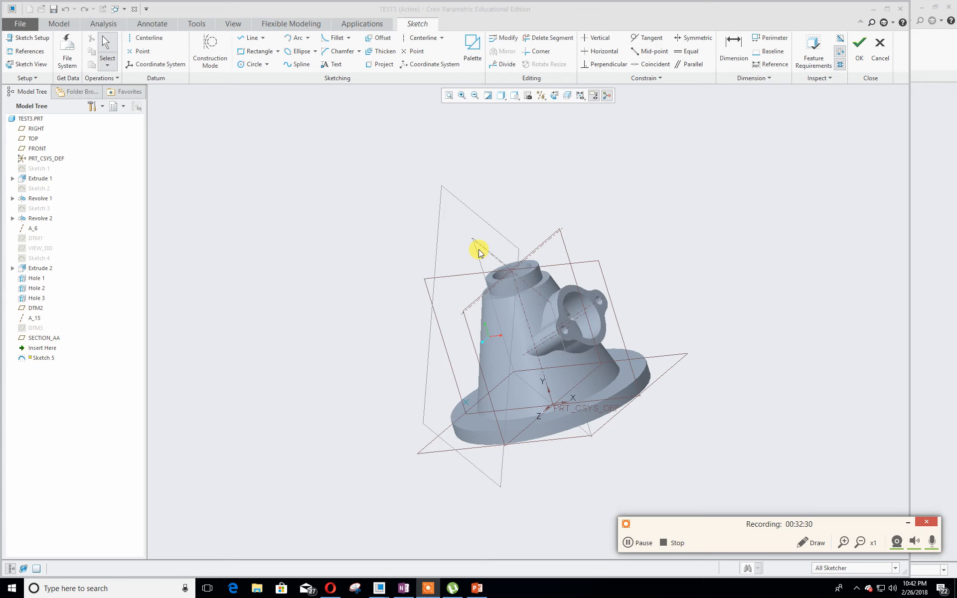
click(553, 96)
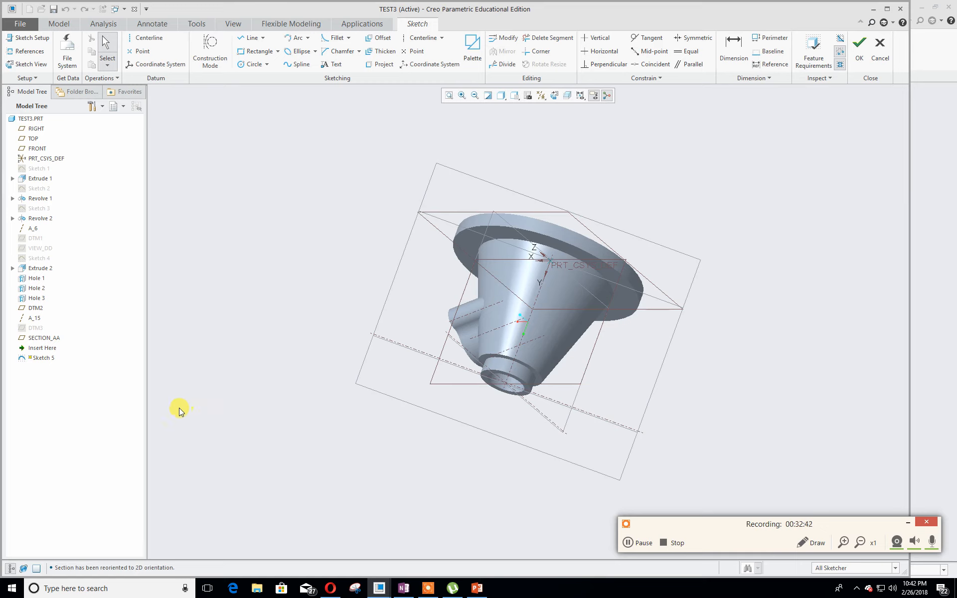
middle_drag(178, 408, 221, 293)
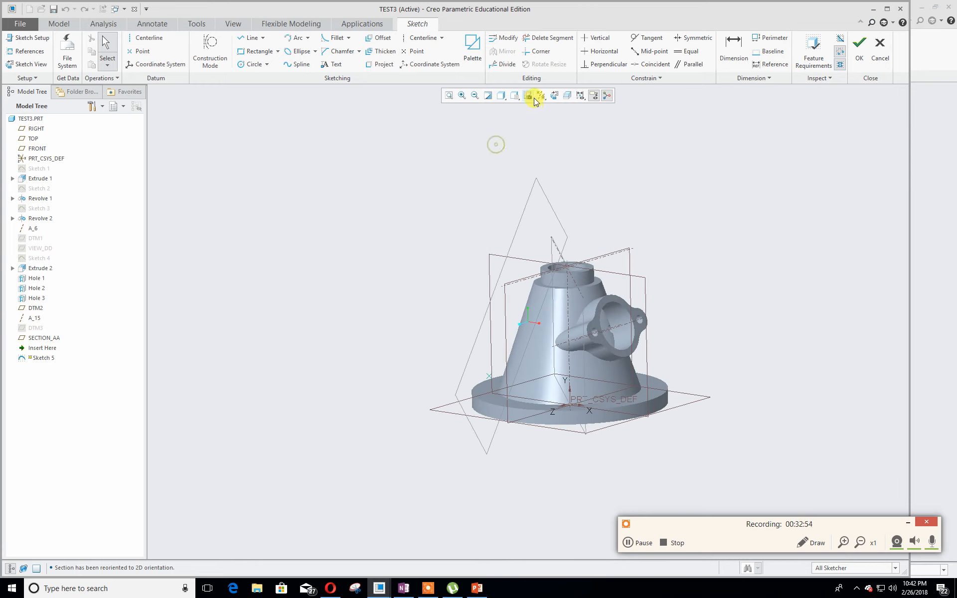
click(515, 95)
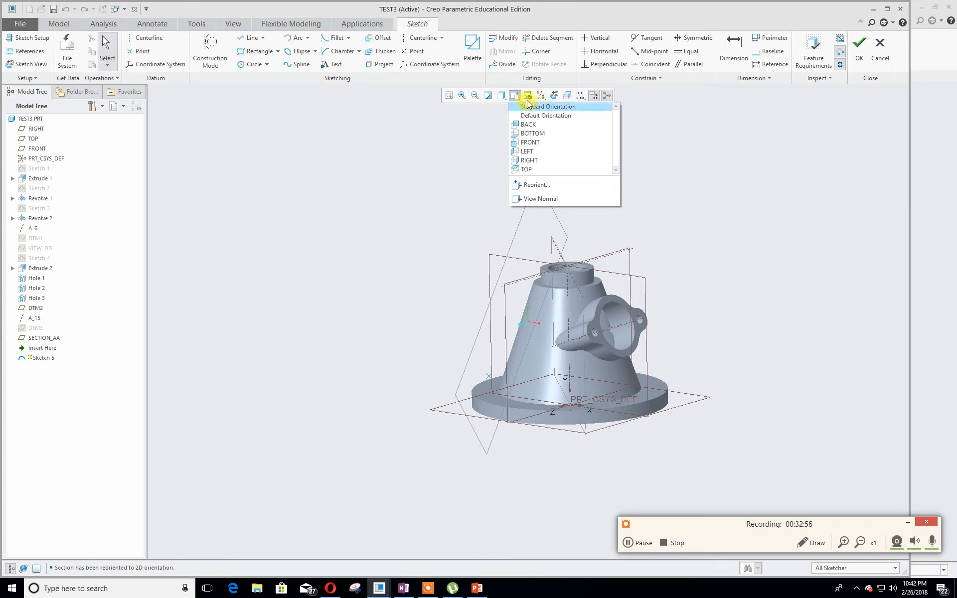
click(540, 199)
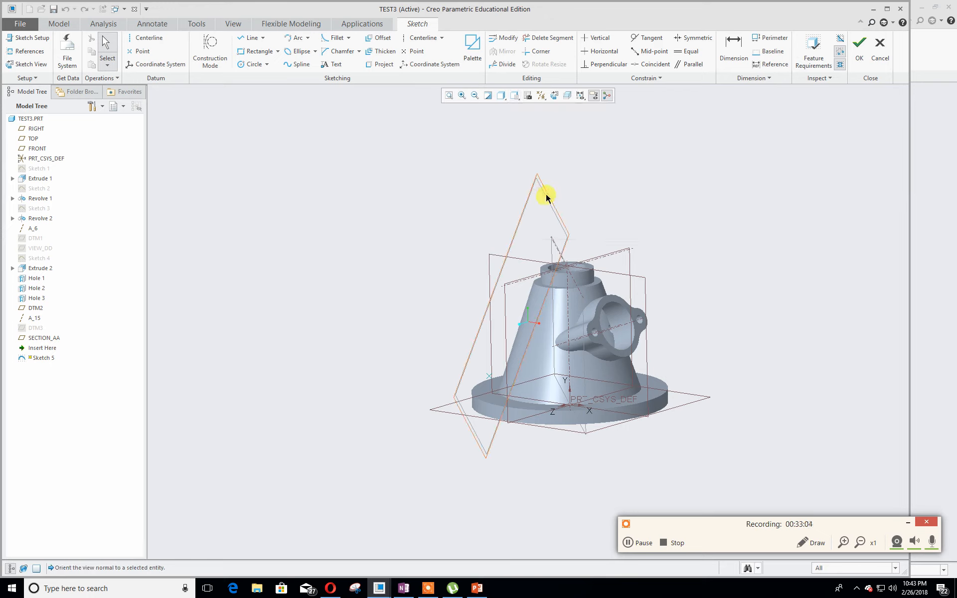
click(546, 196)
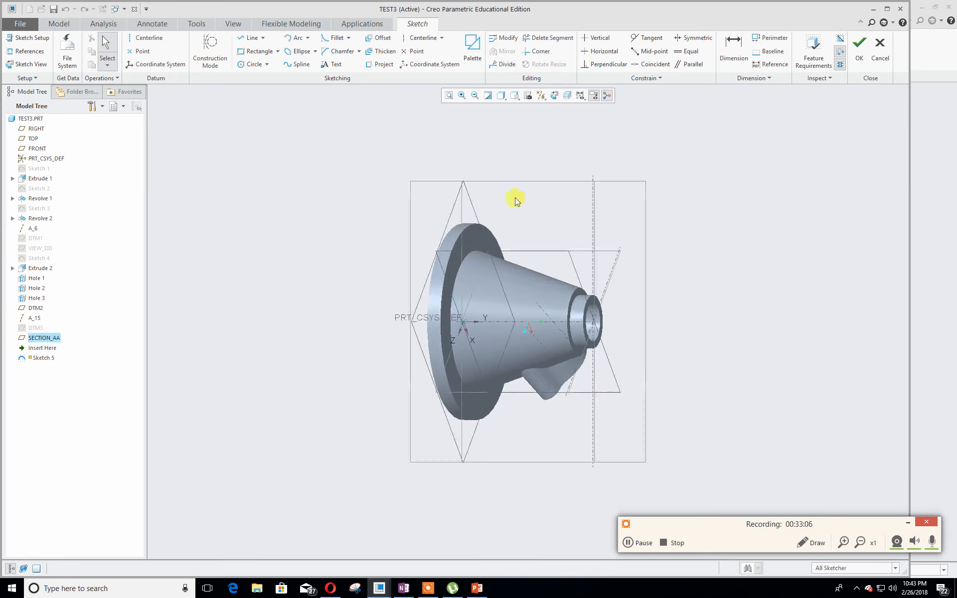
middle_drag(712, 214, 407, 399)
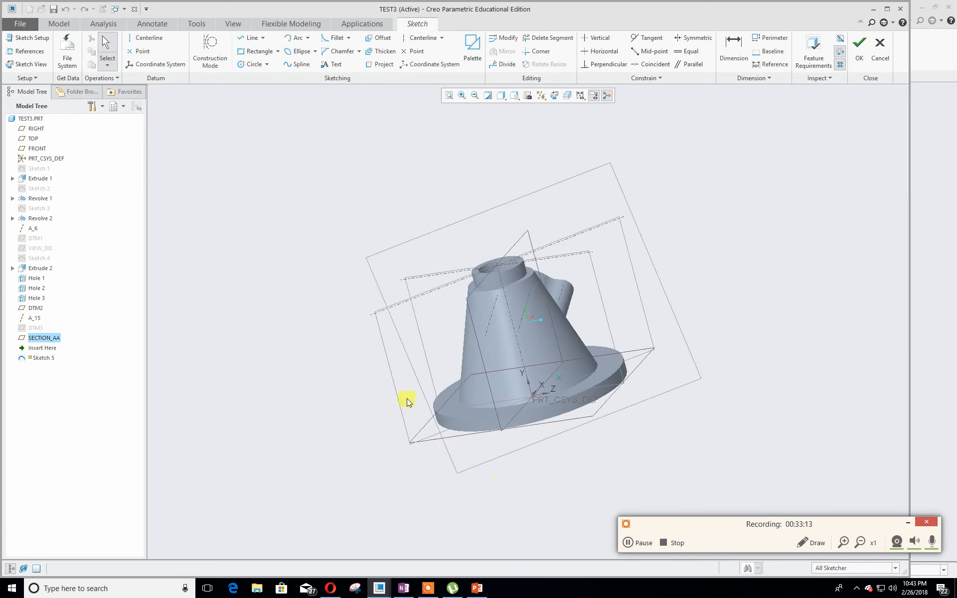
click(516, 96)
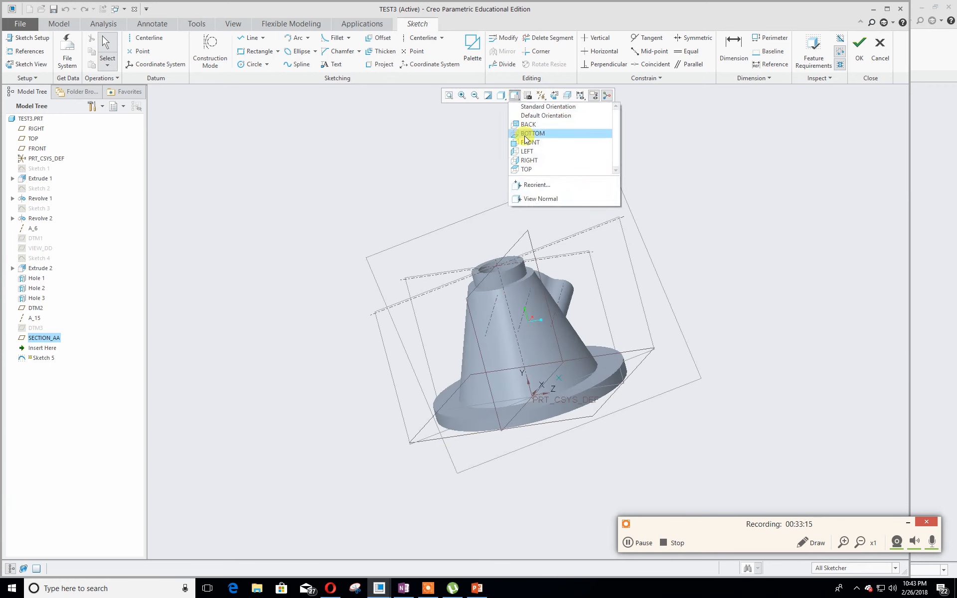
click(543, 199)
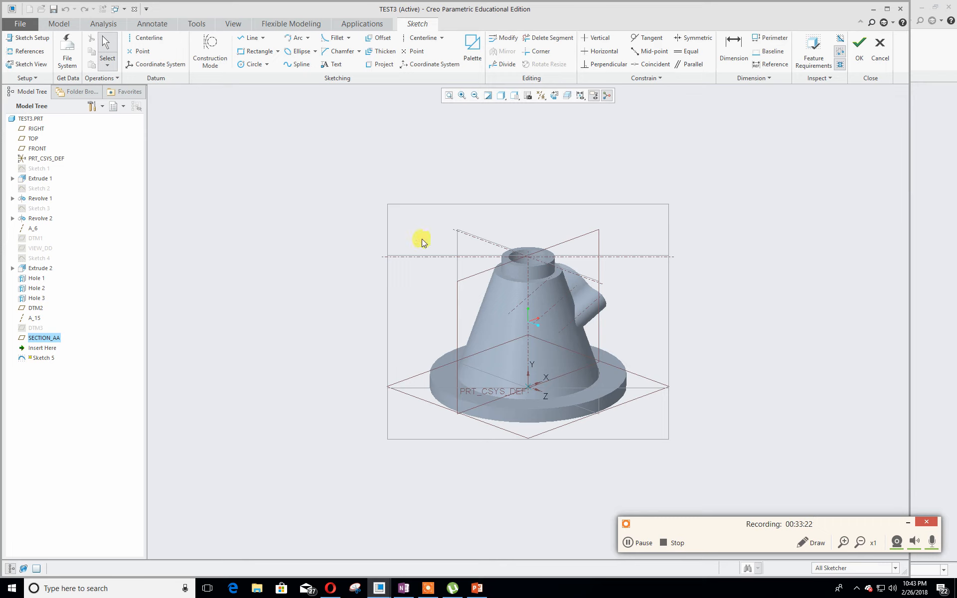
click(515, 95)
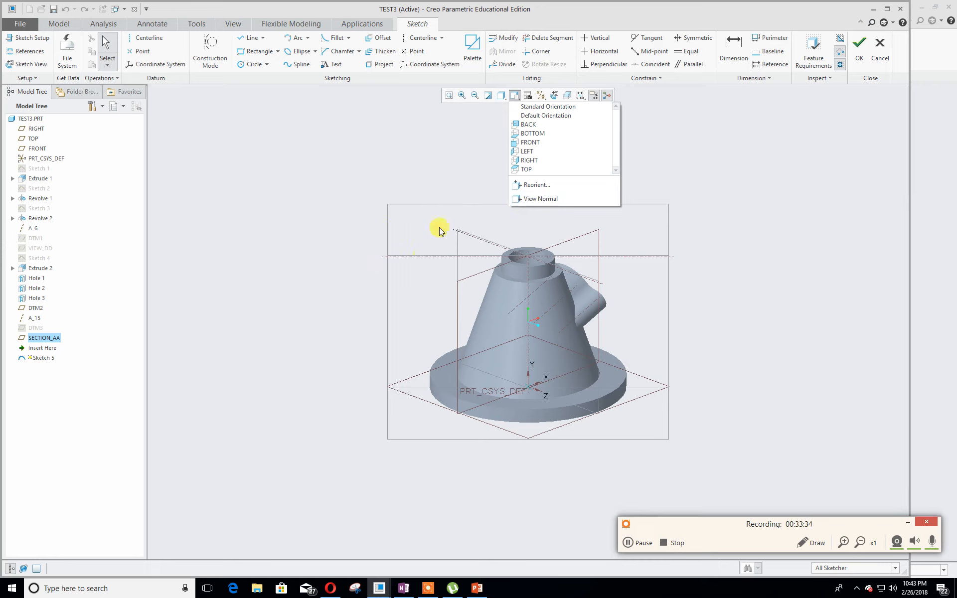
click(272, 288)
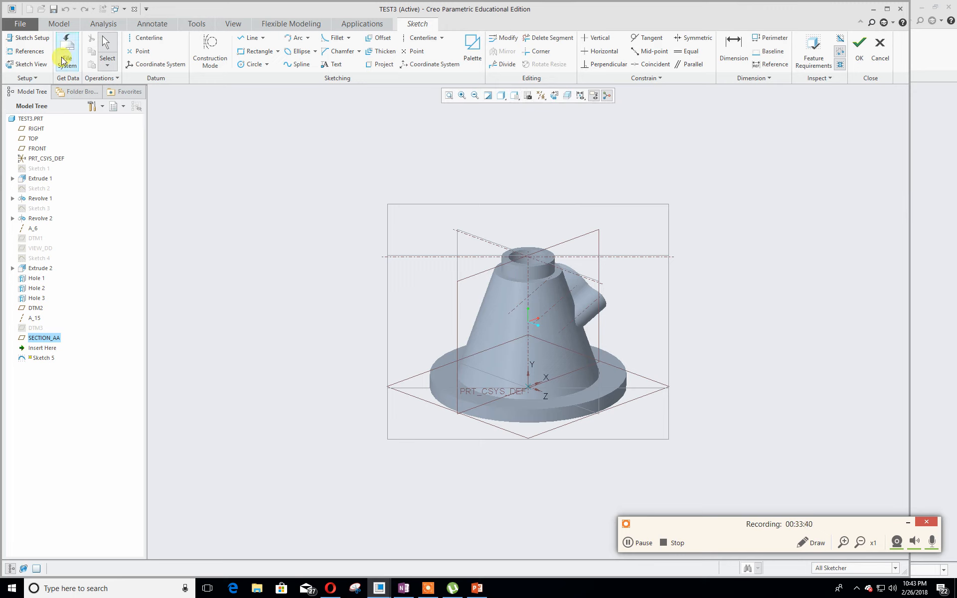
Add two edges of the collar at the housing's top as sketch references.
click(28, 51)
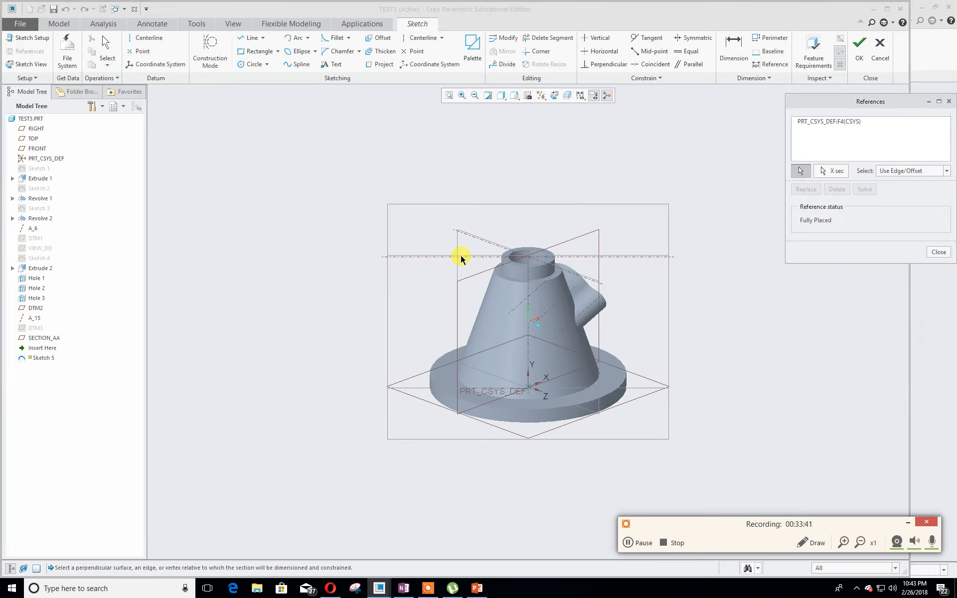
click(521, 263)
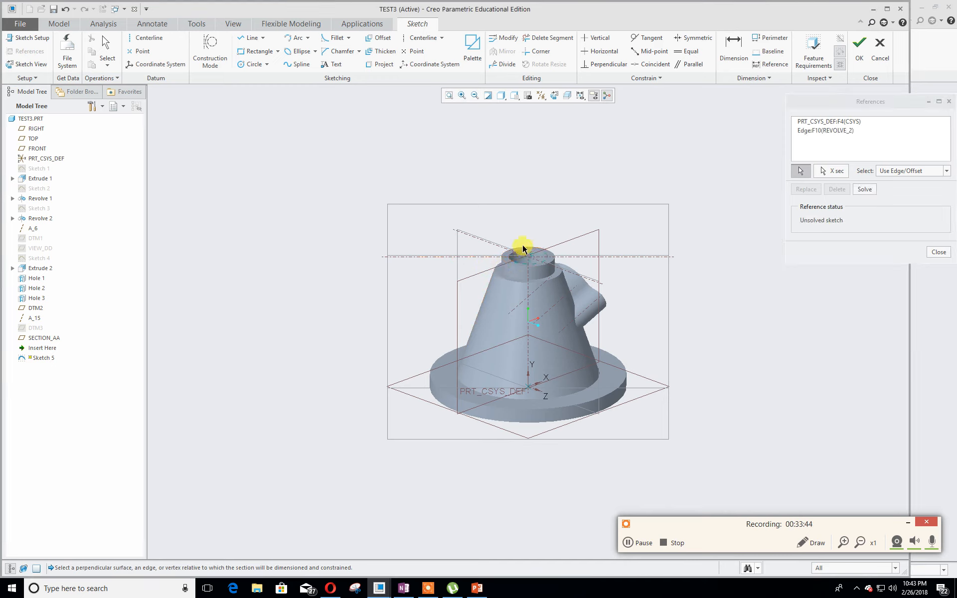
click(523, 253)
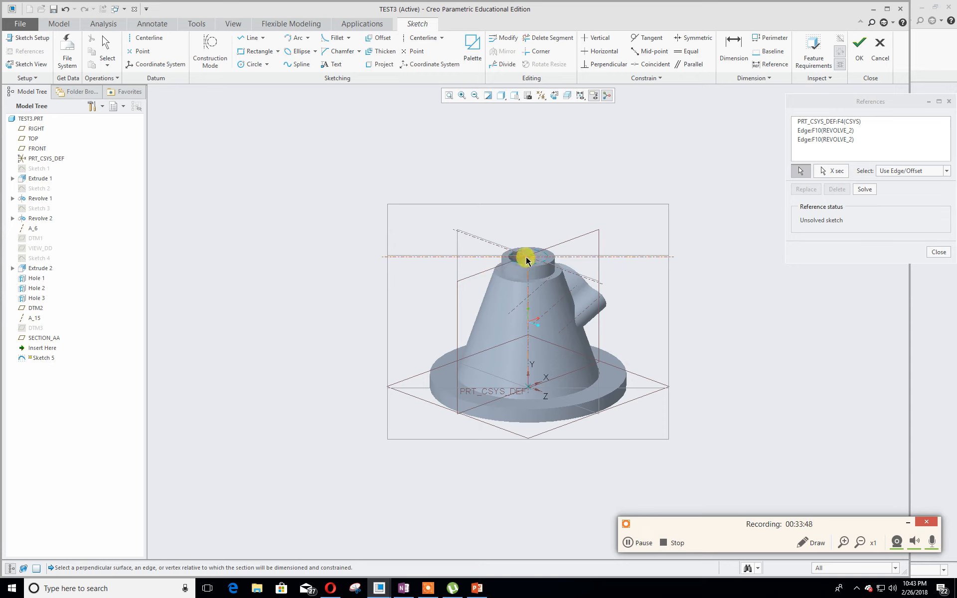
click(937, 253)
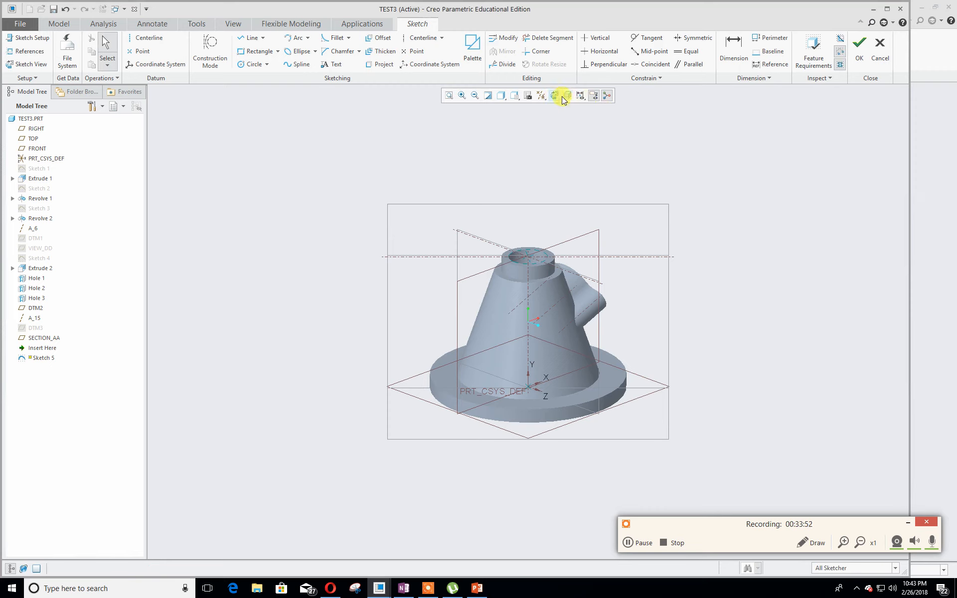
click(542, 95)
click(557, 152)
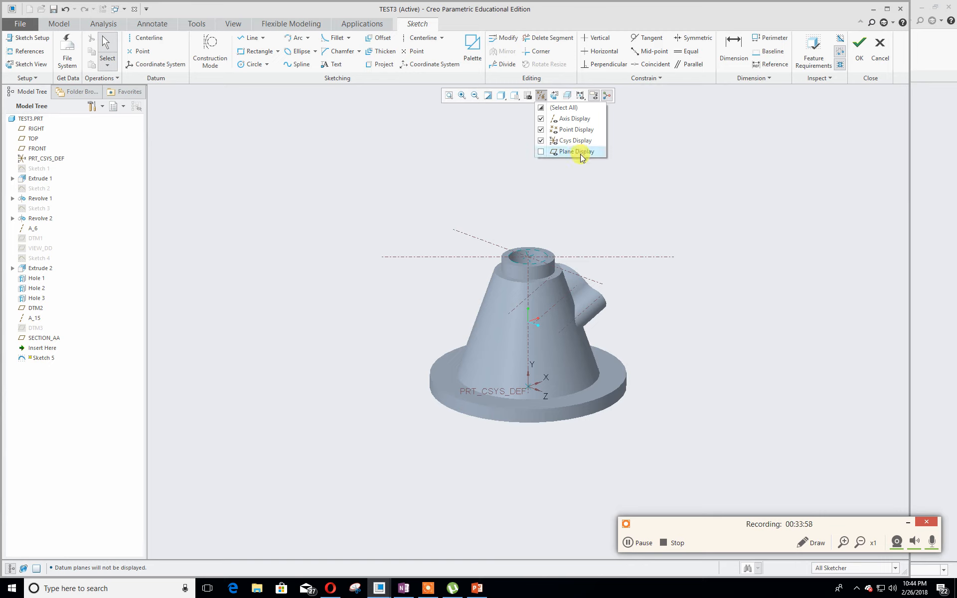
click(564, 156)
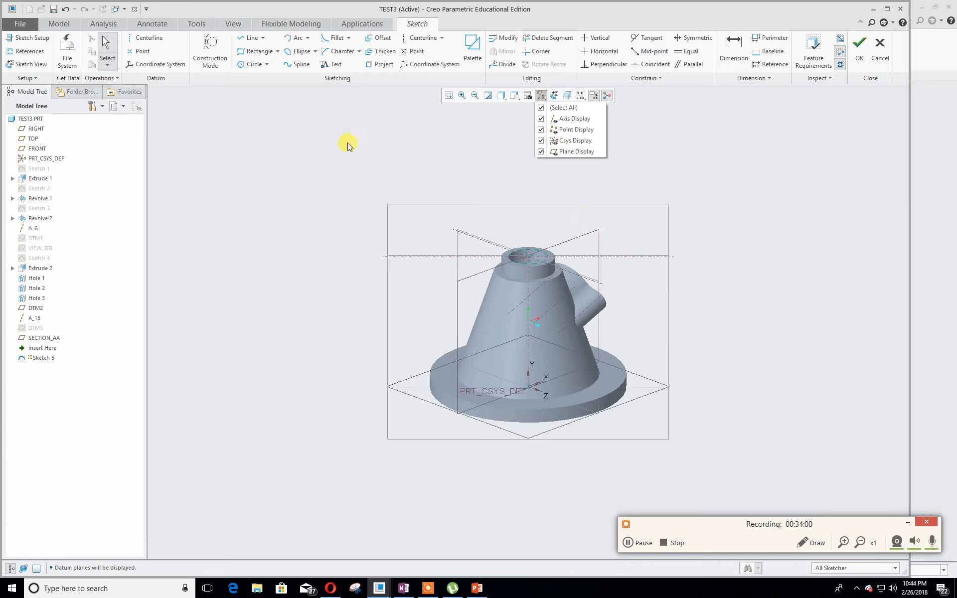
Draw a horizontal datum centerline through the centre of the housing's top collar.
click(142, 40)
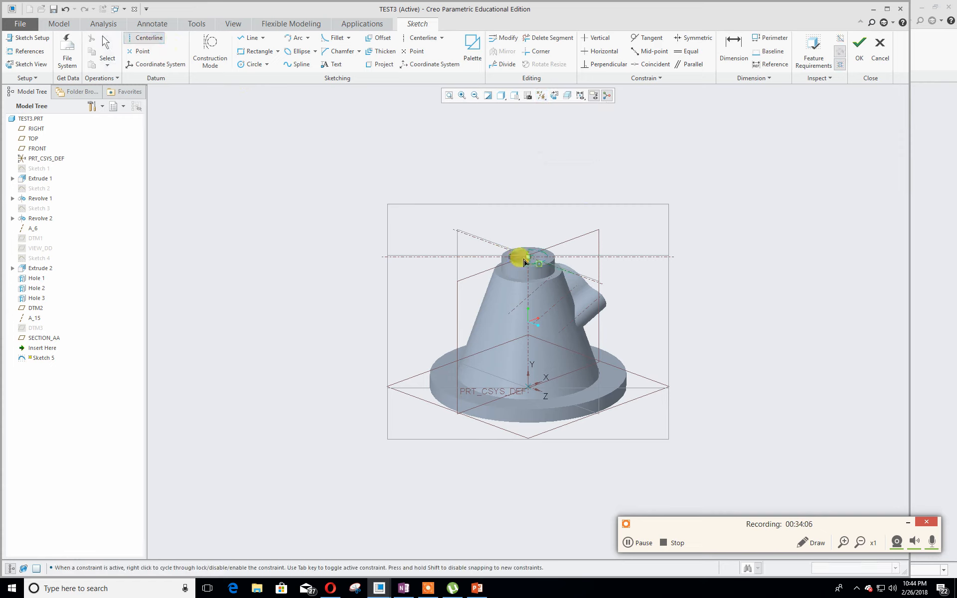
click(528, 259)
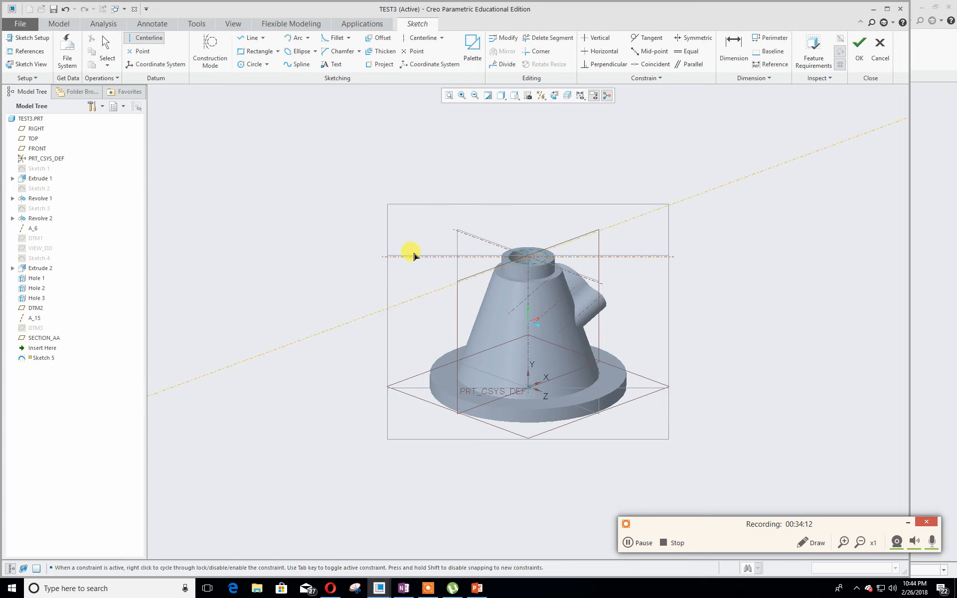
click(455, 257)
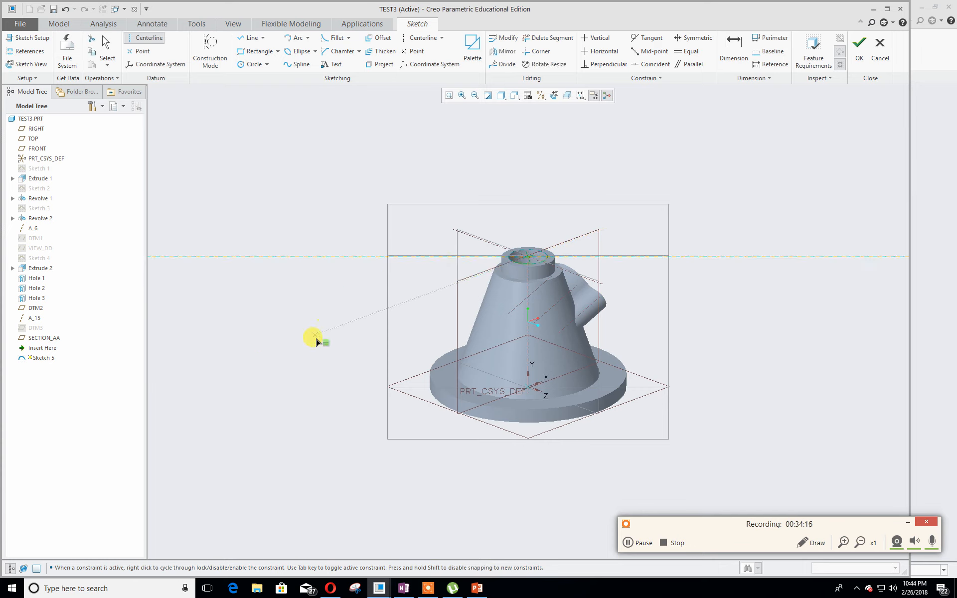
middle_click(316, 342)
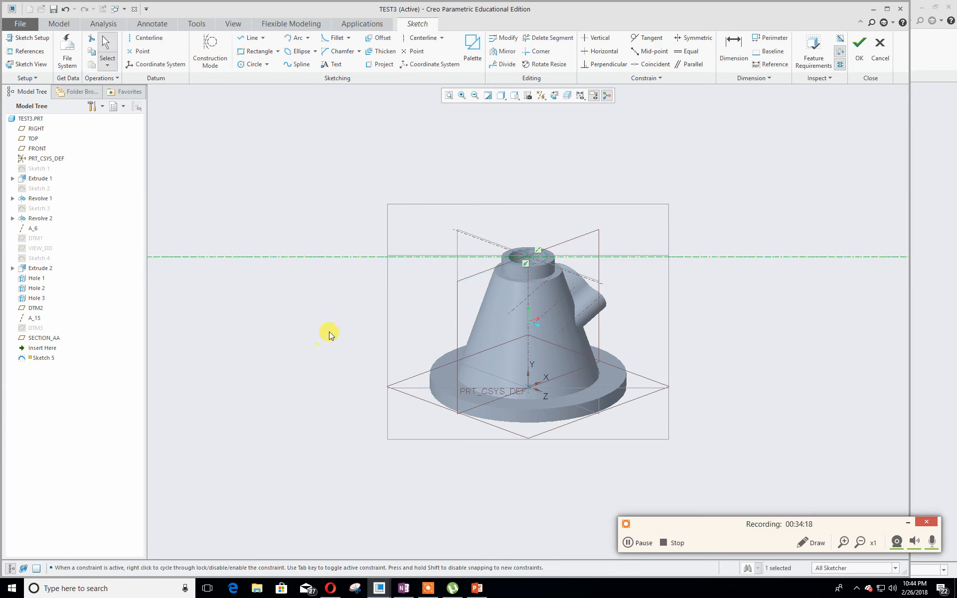
scroll(332, 329, up, 1)
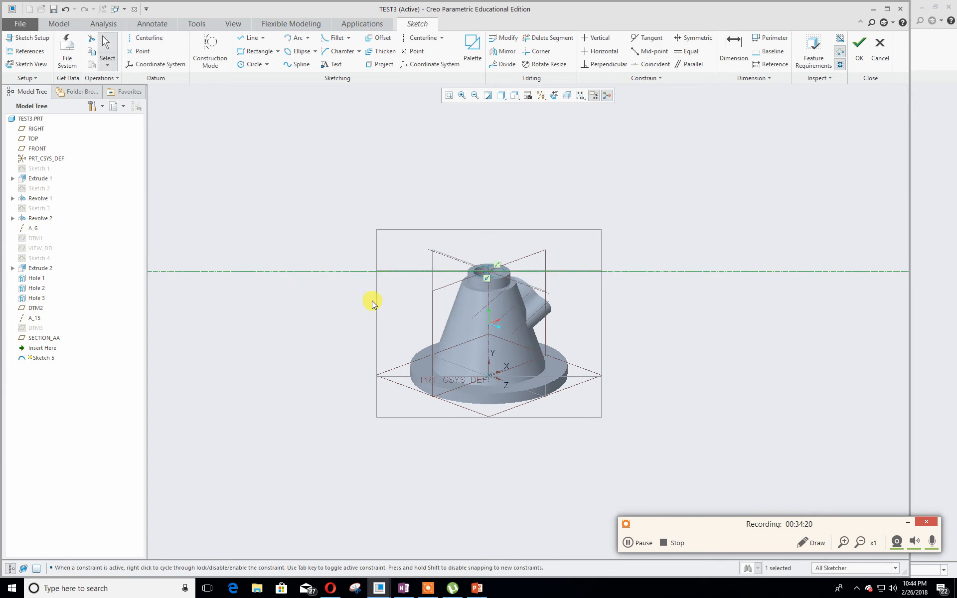
scroll(366, 321, down, 2)
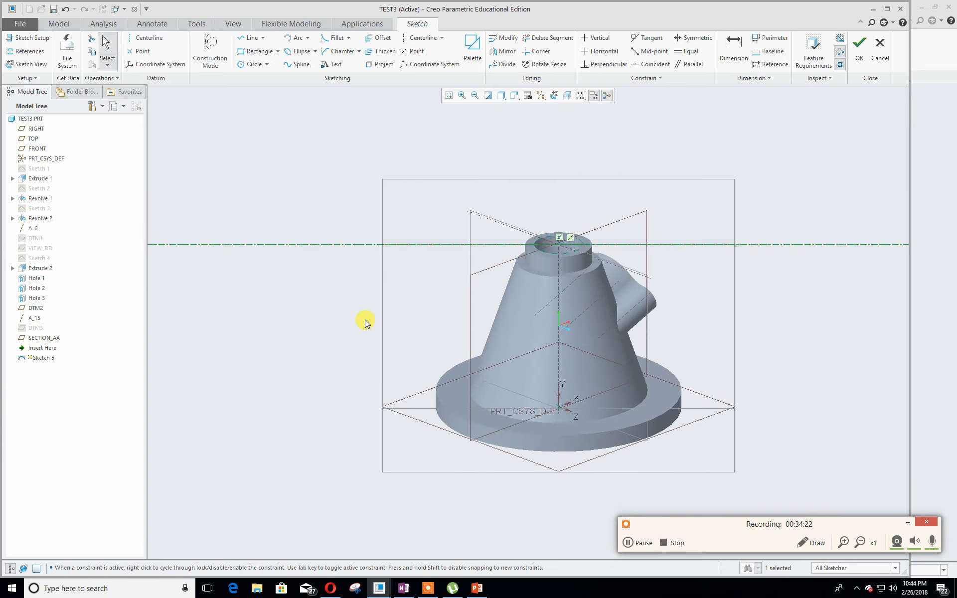
click(148, 38)
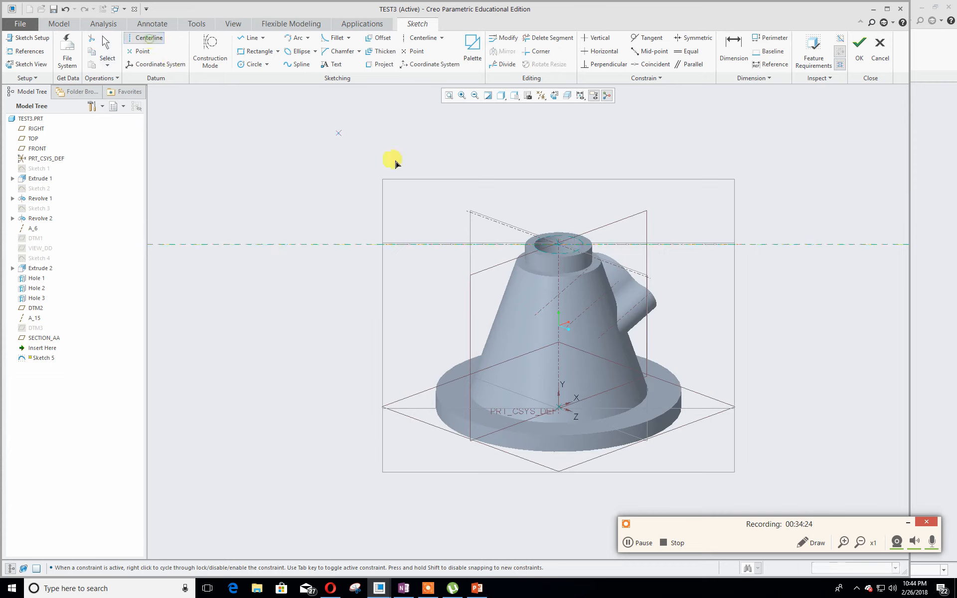
click(559, 242)
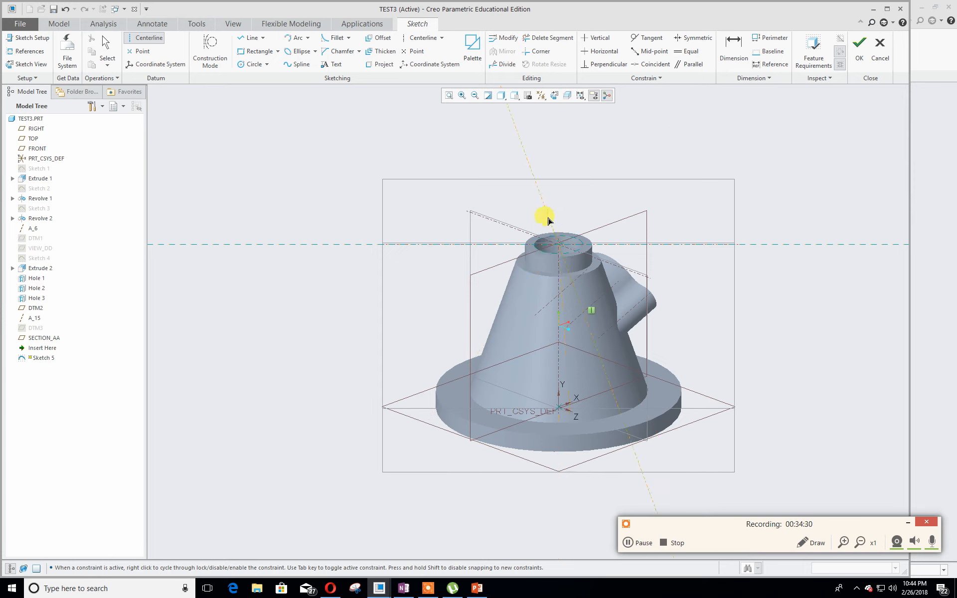
click(559, 221)
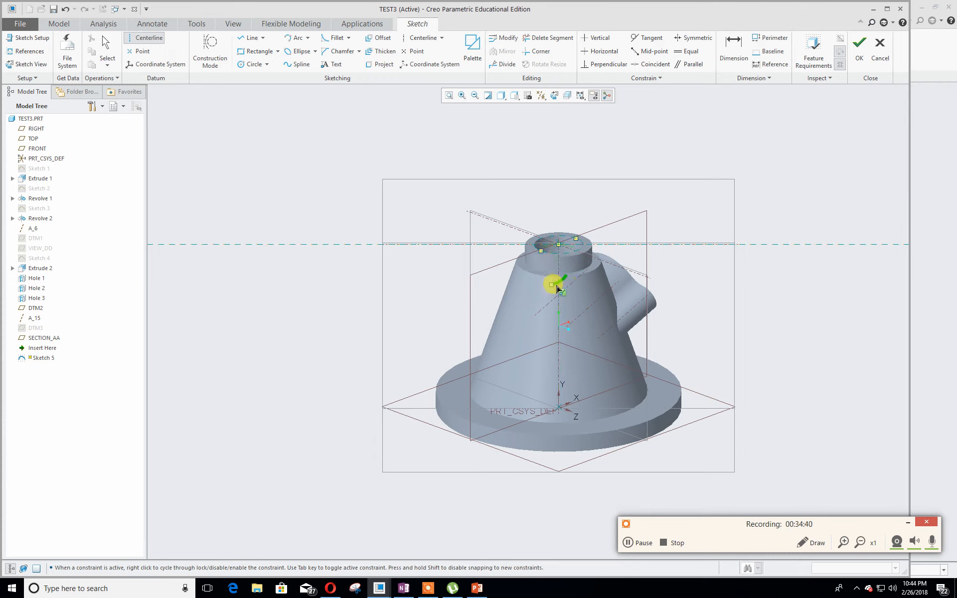
click(239, 38)
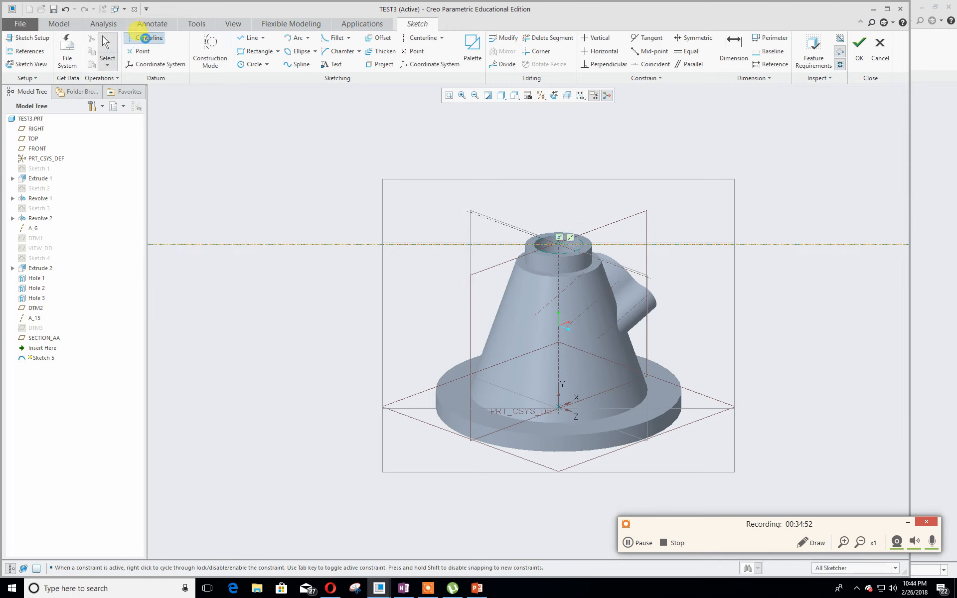
Draw a vertical datum centerline through the centre of the top collar and the coordinate system origin.
click(144, 38)
click(560, 244)
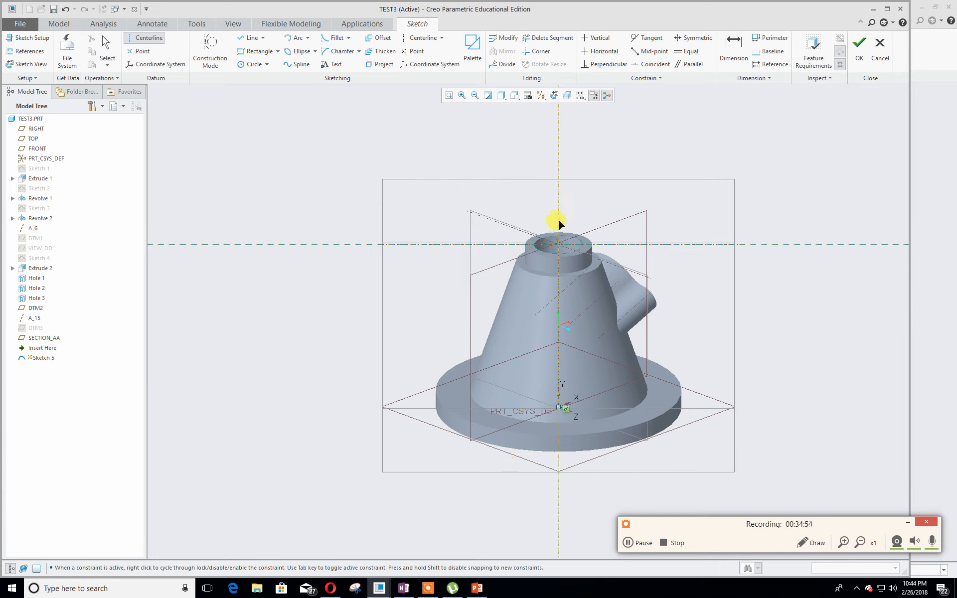
click(559, 409)
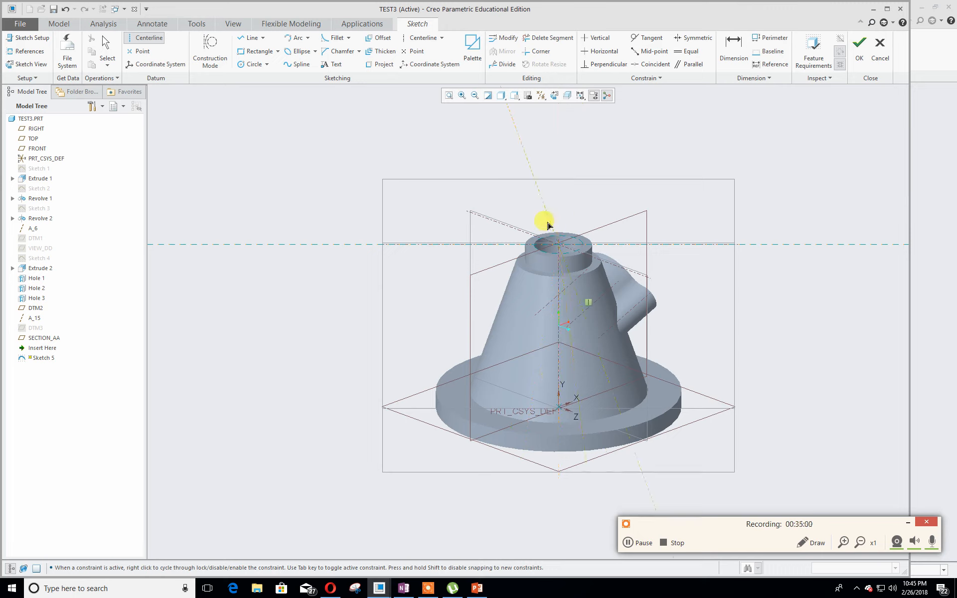
click(558, 409)
middle_click(337, 292)
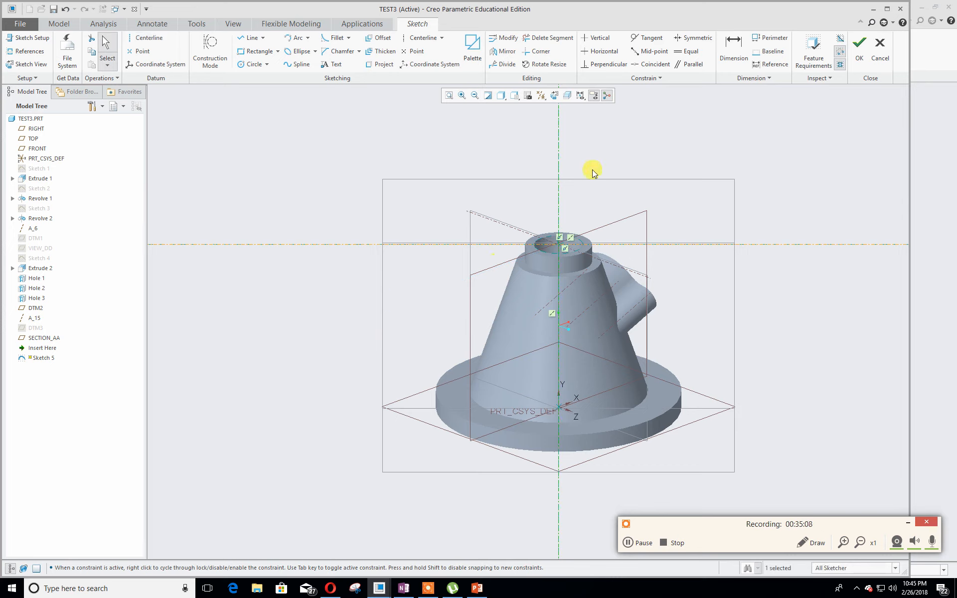
Hide the datum planes and datum axes, leaving points and coordinate systems displayed.
click(541, 95)
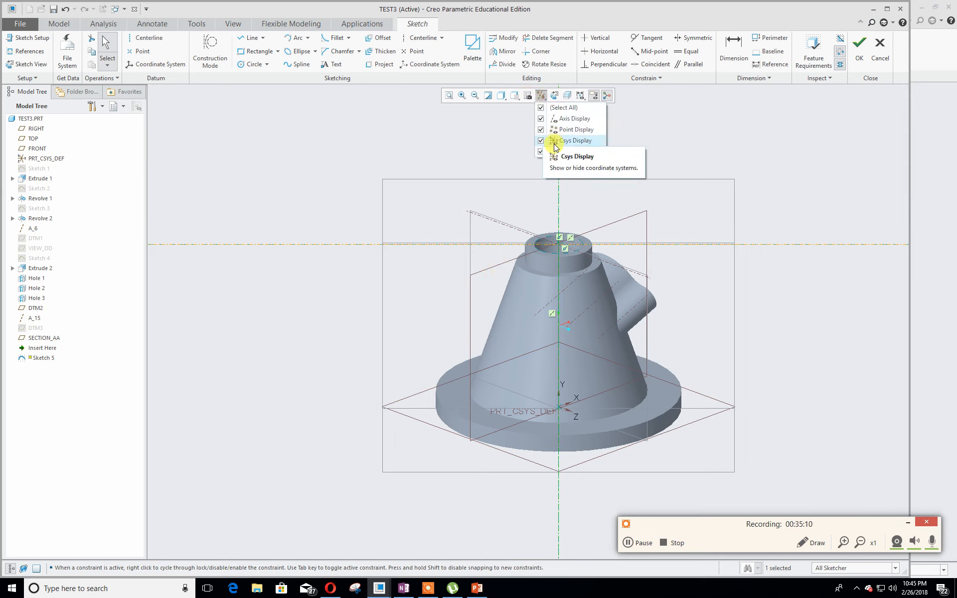
click(545, 152)
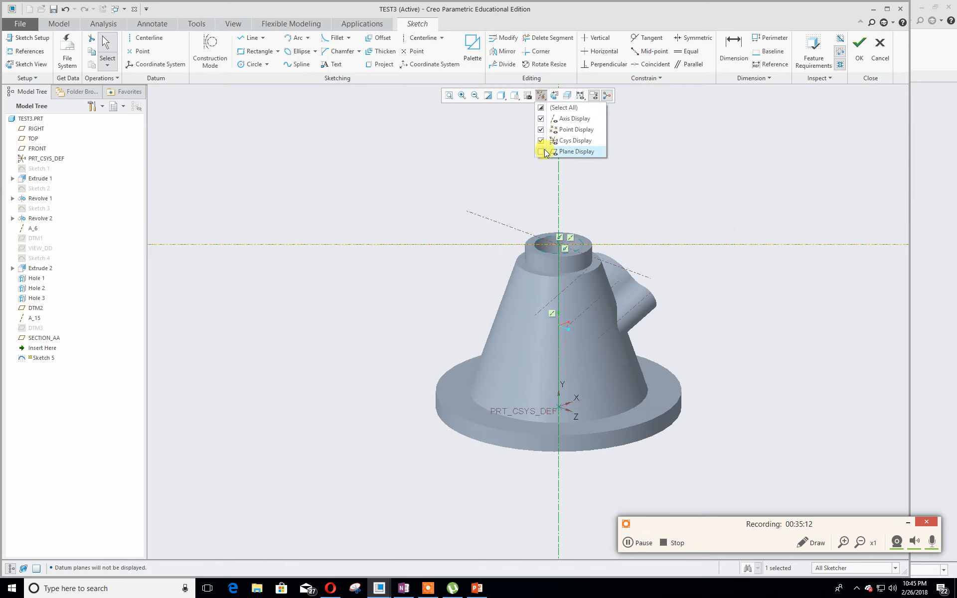
click(541, 119)
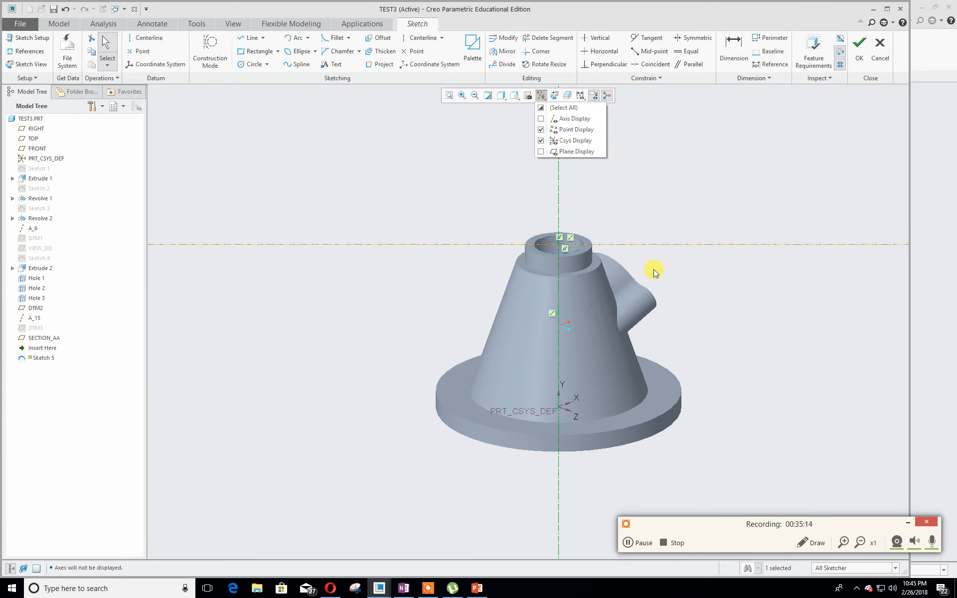
click(523, 277)
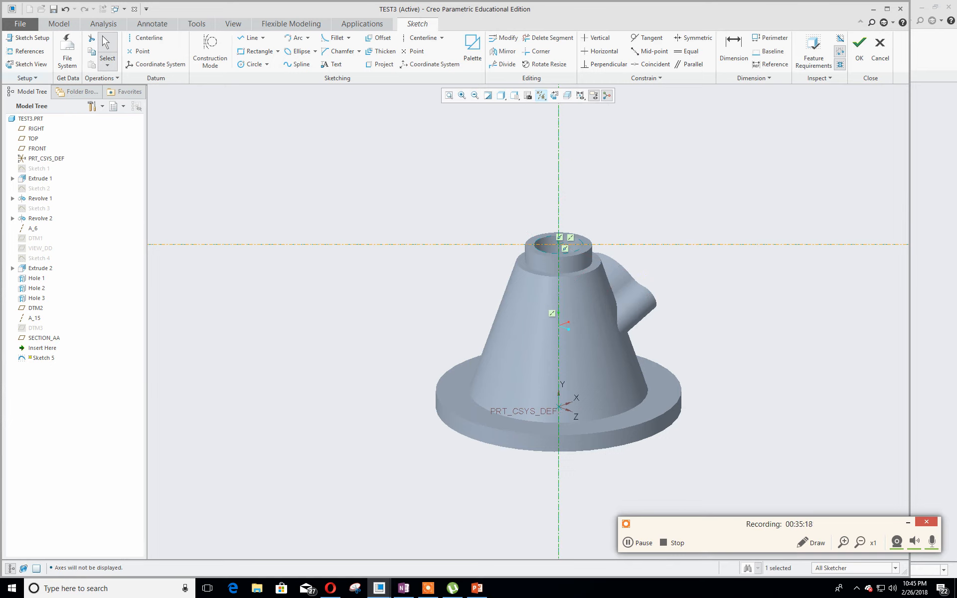
Check the Section A-A dimensions of Figure 126 in PowerPoint and sketch a circle centred on the vertical centerline below the collar.
click(477, 588)
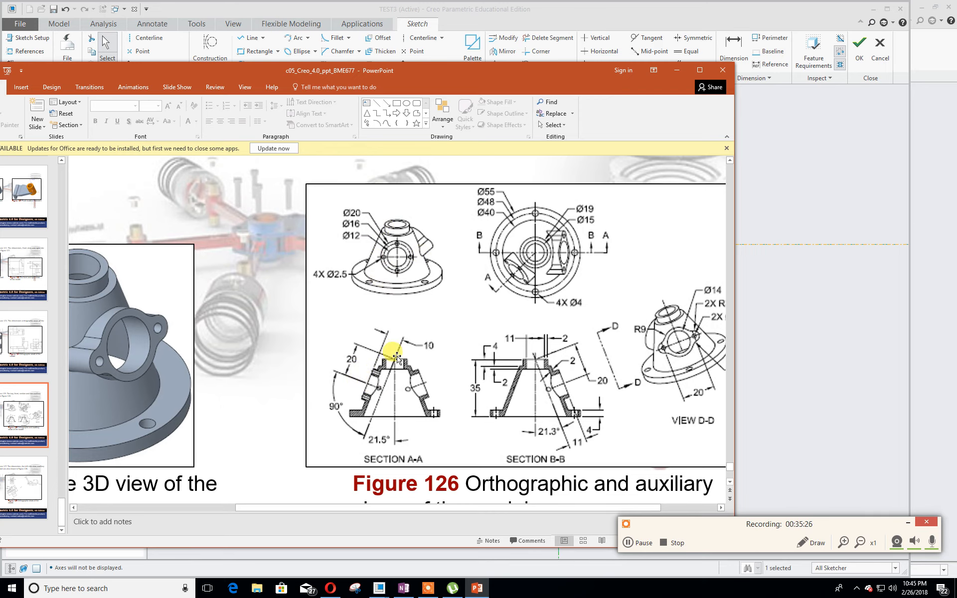
drag(359, 71, 0, 79)
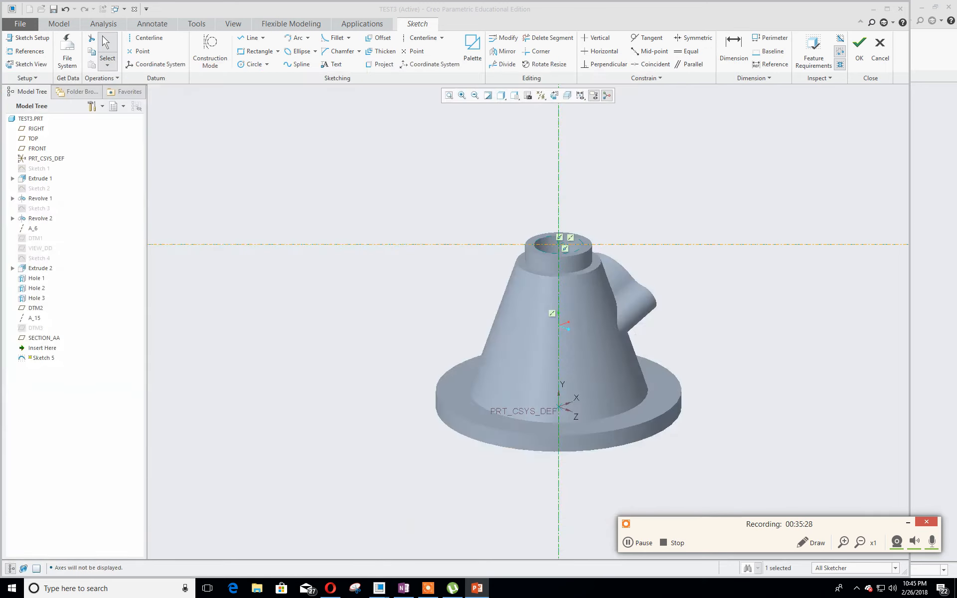
click(252, 64)
click(559, 313)
click(522, 325)
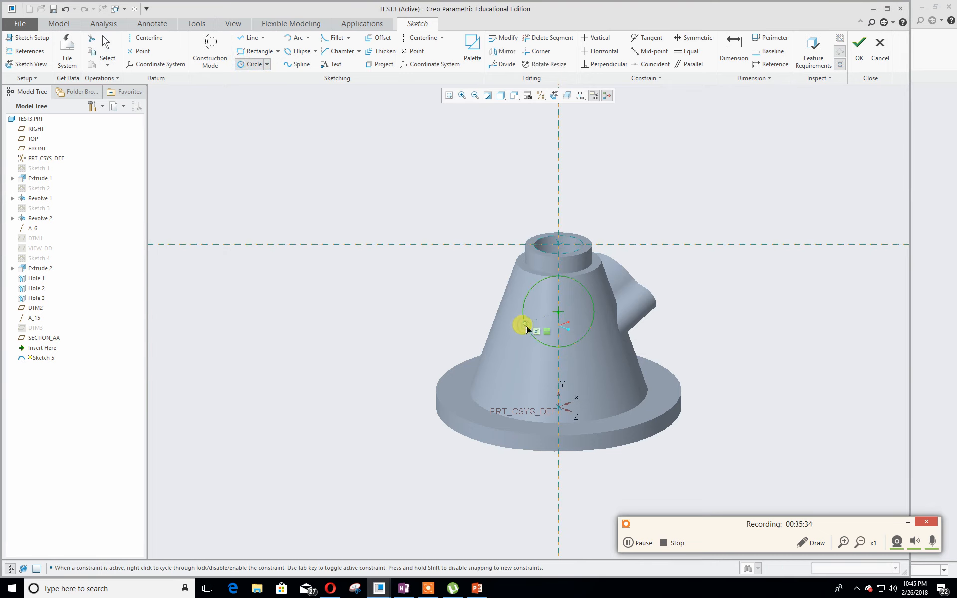
middle_click(551, 319)
Set the circle's centre 20 below the horizontal collar centerline and its diameter to 20.
drag(572, 278, 741, 278)
double_click(741, 278)
text(20)
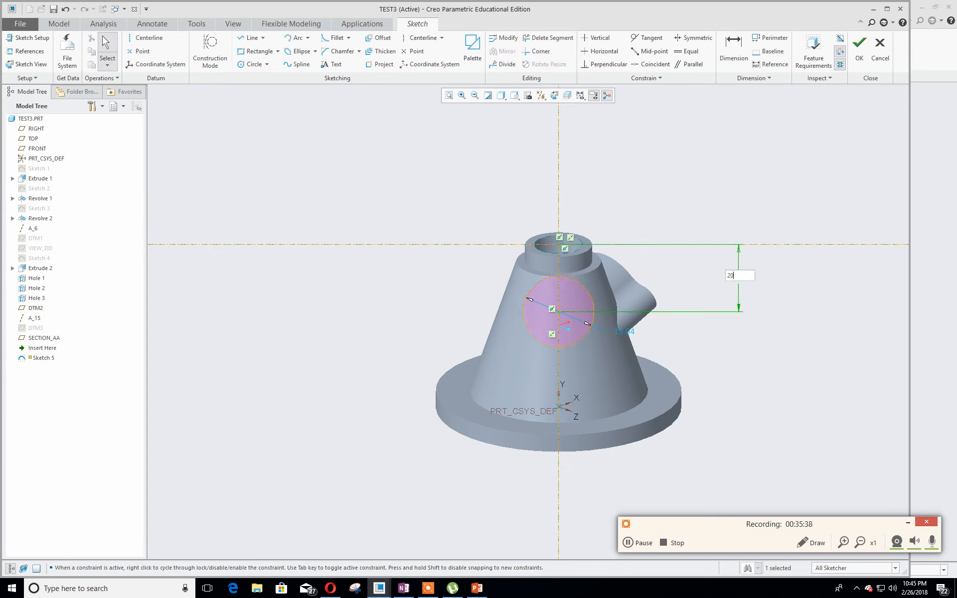
key(Return)
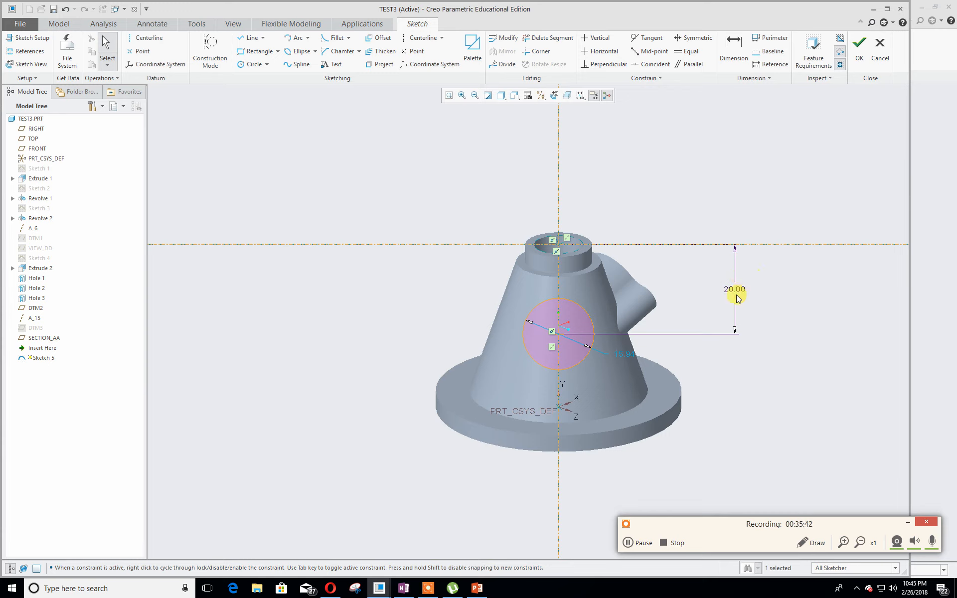
text(20)
key(Return)
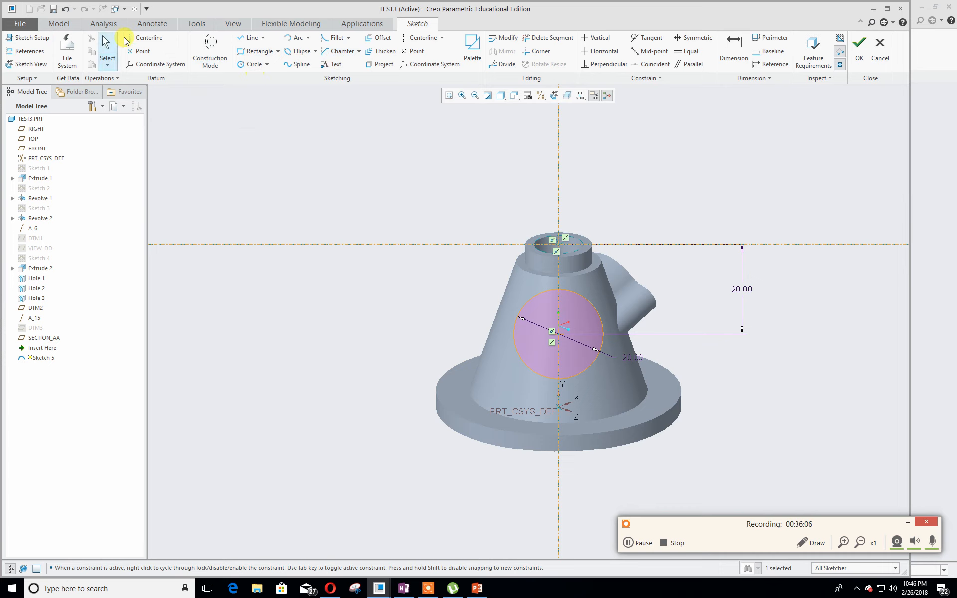
Draw a horizontal datum centerline through the centre of the 20 diameter circle.
click(144, 38)
click(558, 332)
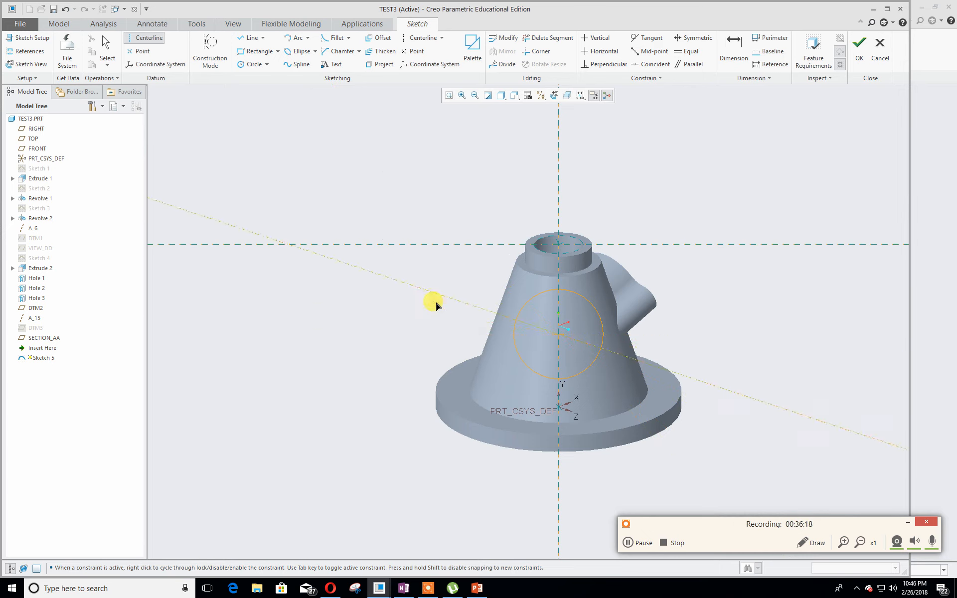
click(436, 338)
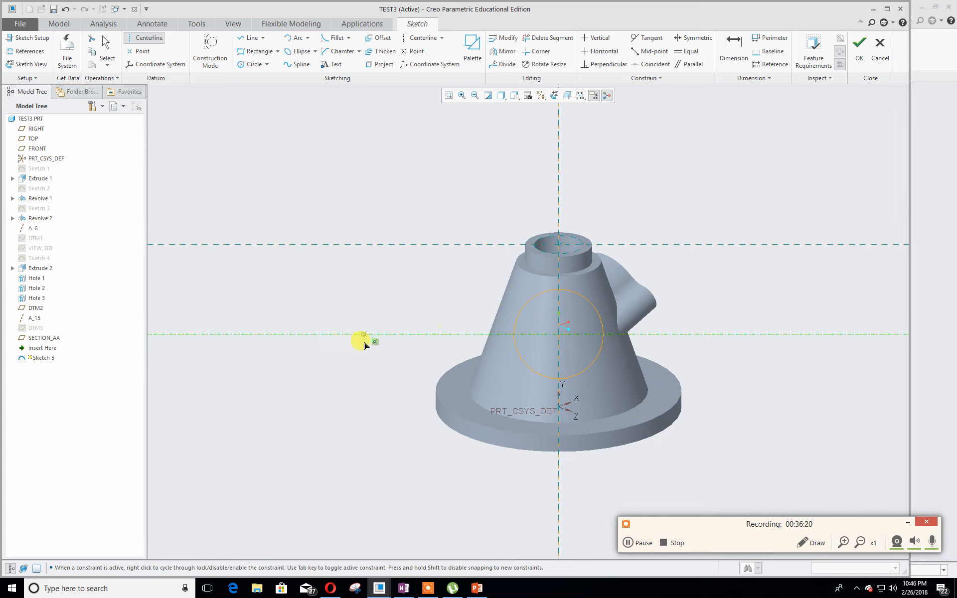
middle_click(364, 341)
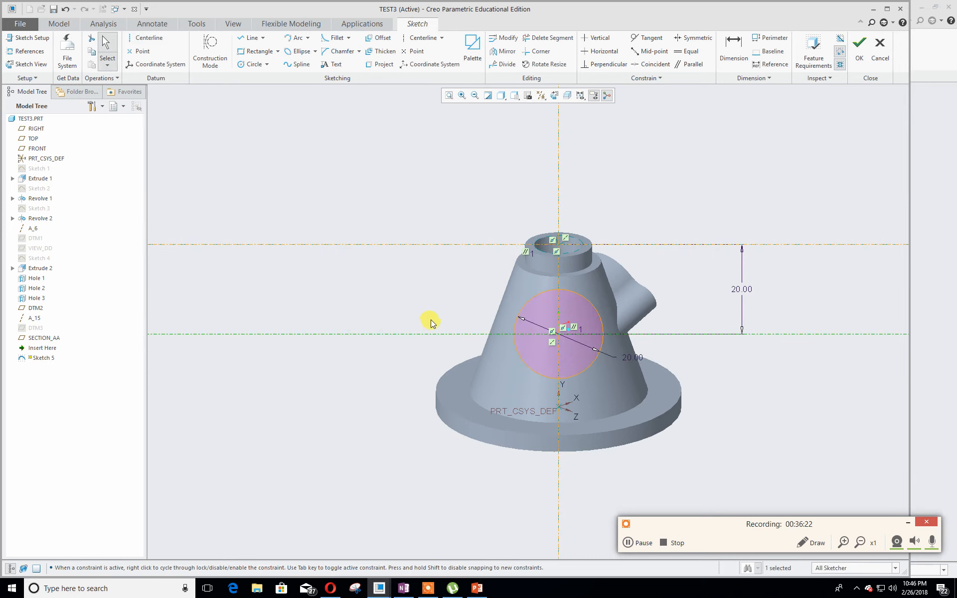
Sketch a small circle on the vertical centerline in the upper part of the large circle and set its diameter to 2.5.
click(253, 64)
click(558, 334)
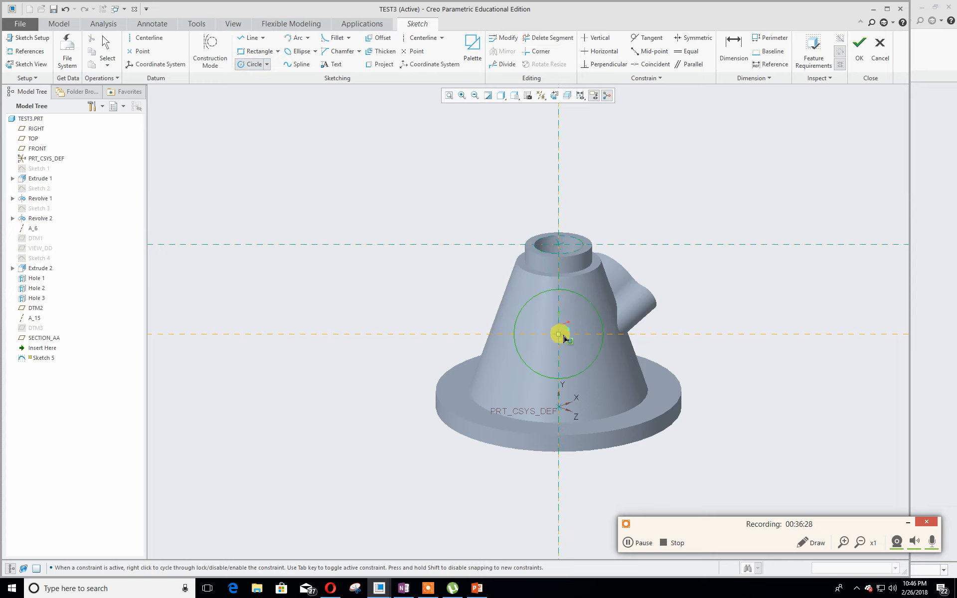
scroll(558, 333, up, 5)
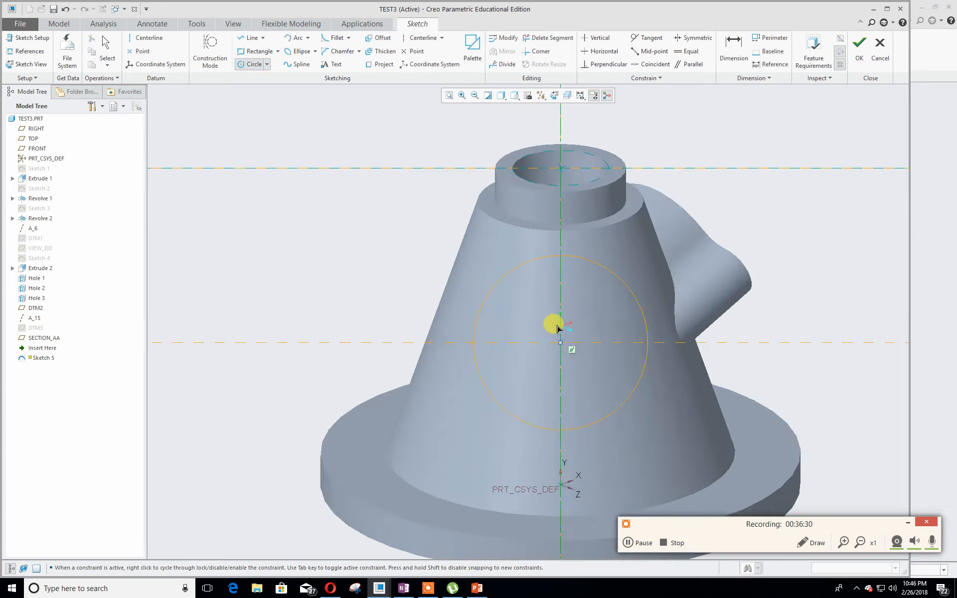
click(552, 254)
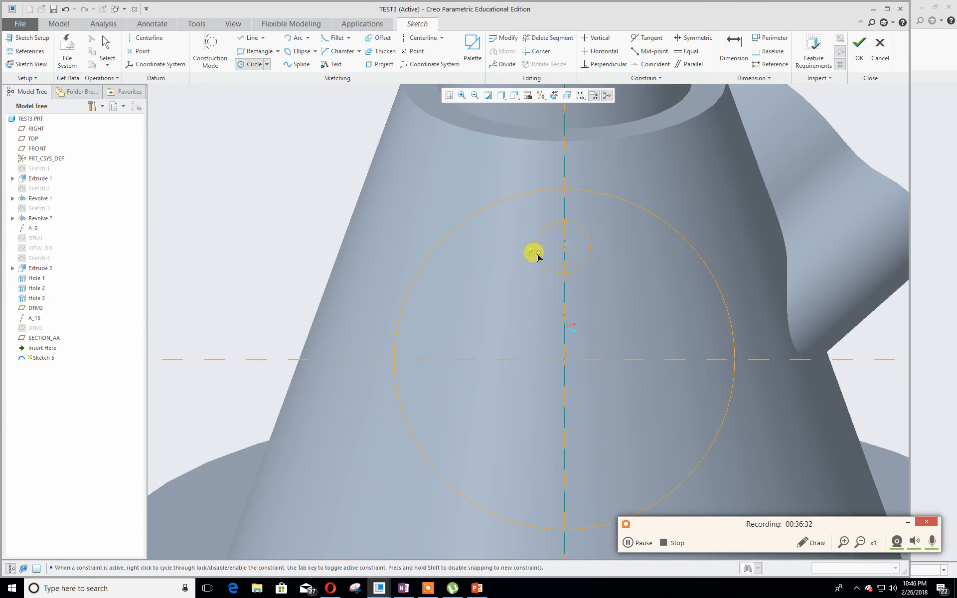
click(474, 262)
middle_click(539, 267)
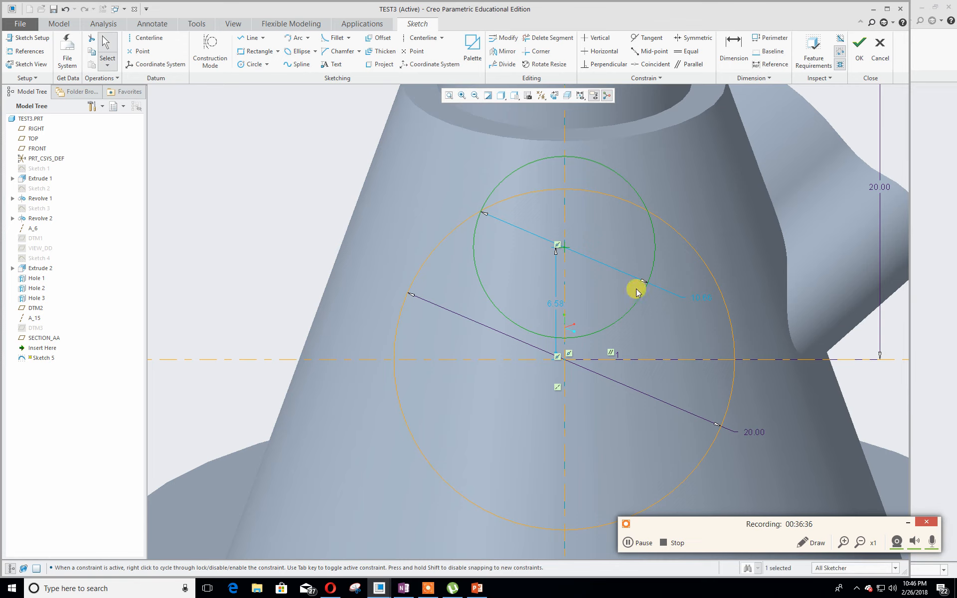
double_click(699, 293)
text(2.5)
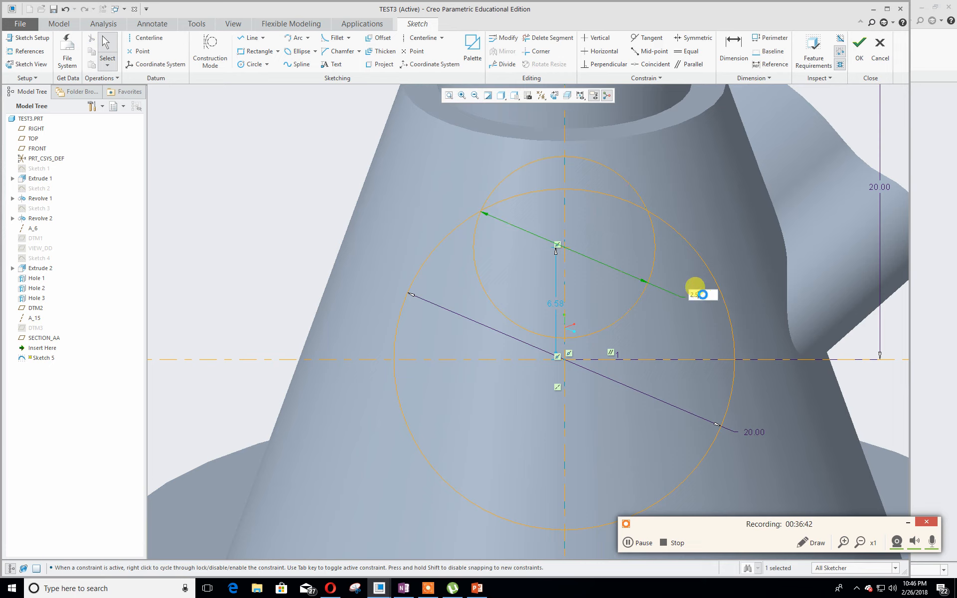
key(Return)
Set the distance from the small circle's centre to the large circle's horizontal centerline to 8.
drag(560, 303, 669, 302)
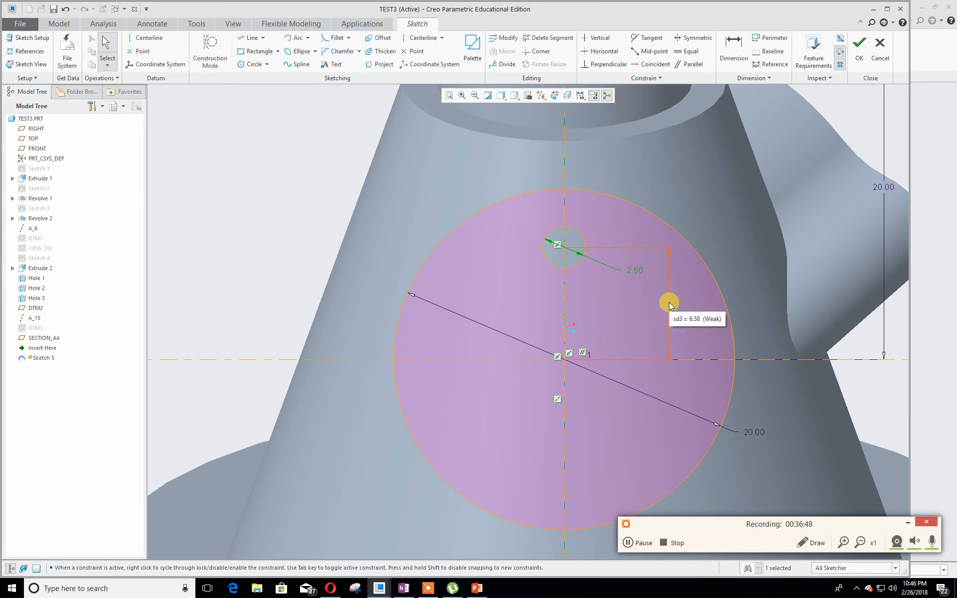
click(456, 245)
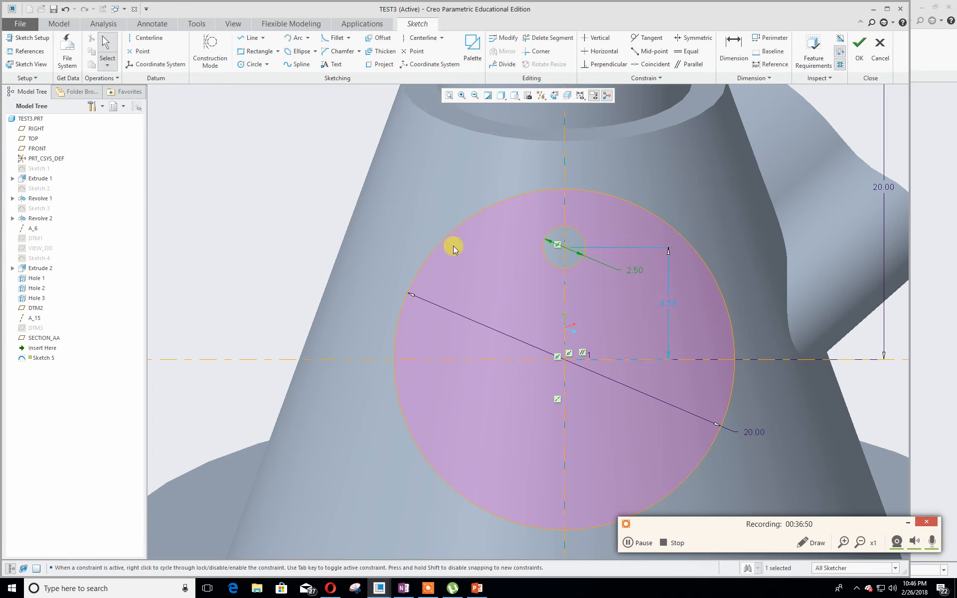
double_click(670, 302)
text(8)
key(Return)
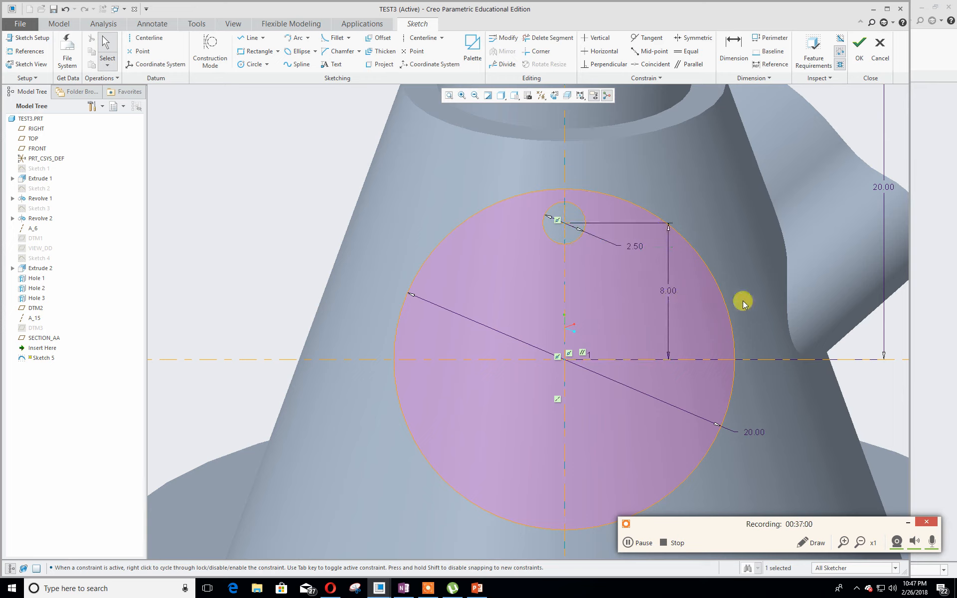
Sketch a second small circle of equal size on the horizontal centerline, 8 to the left of the vertical centerline.
click(248, 65)
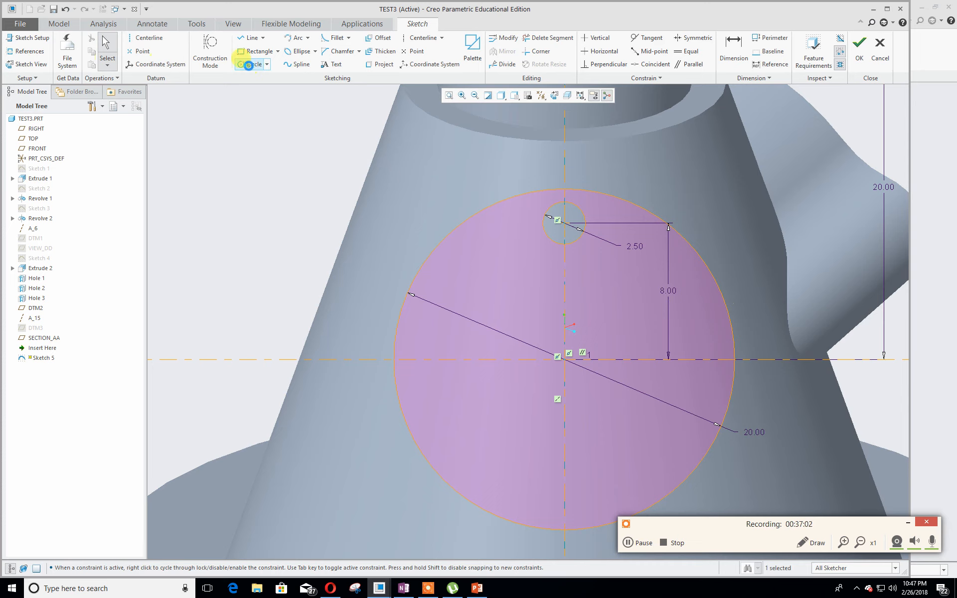
click(444, 360)
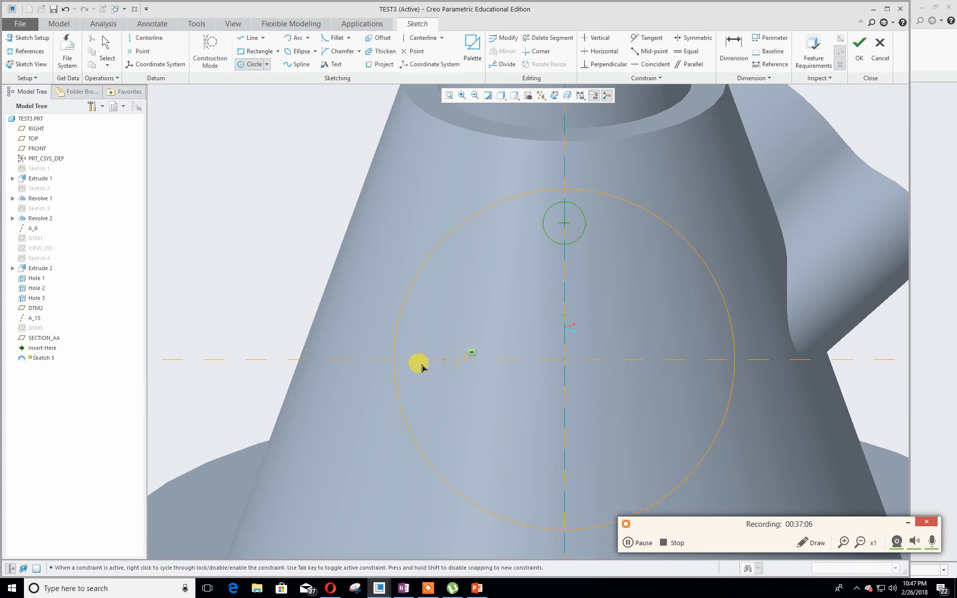
click(424, 368)
middle_click(425, 365)
double_click(503, 351)
text(8)
key(Return)
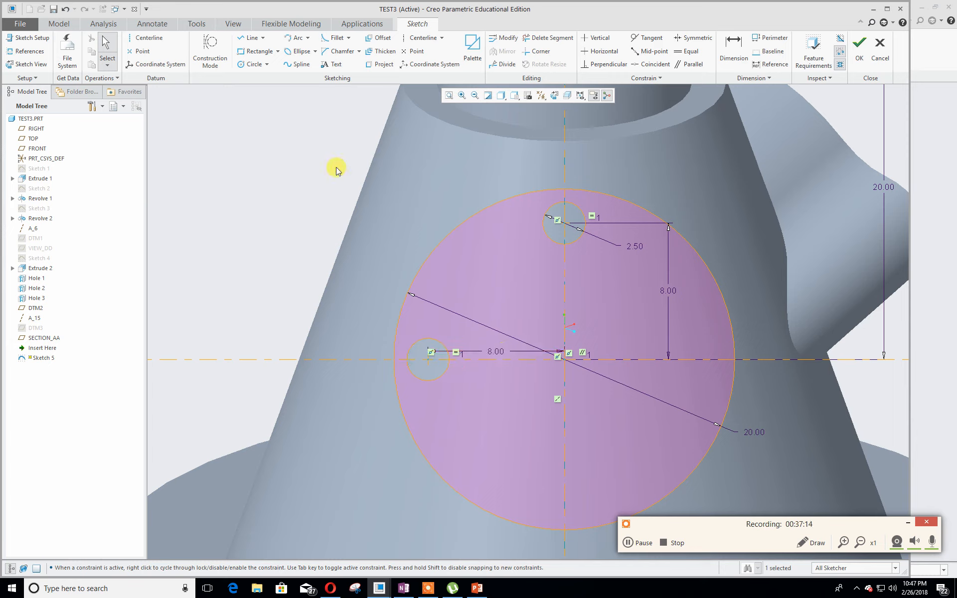
Mirror the left small circle about the vertical centerline.
click(415, 343)
click(503, 51)
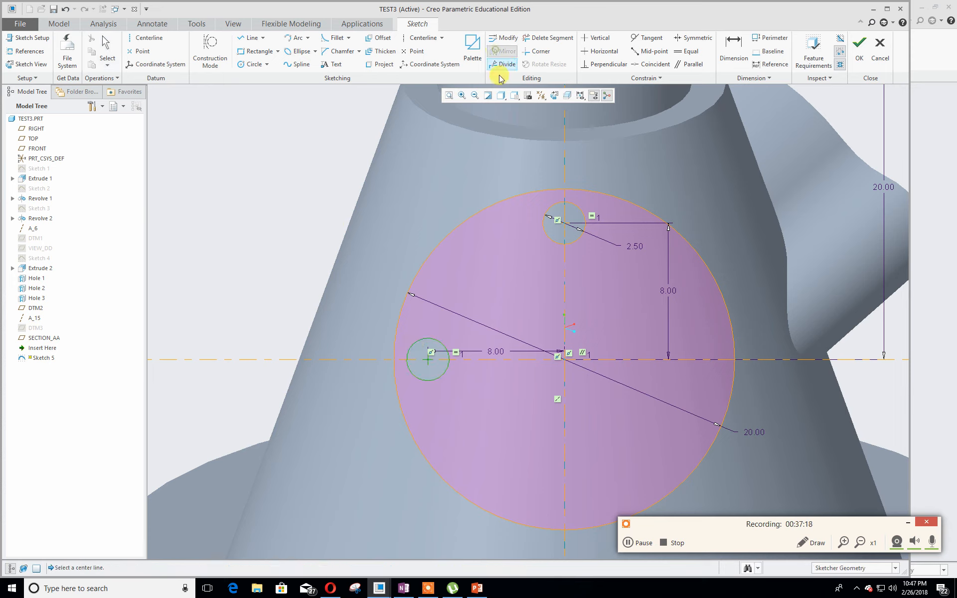
click(564, 165)
Mirror the upper small circle about the horizontal centerline and finish the boss sketch.
click(573, 208)
click(503, 52)
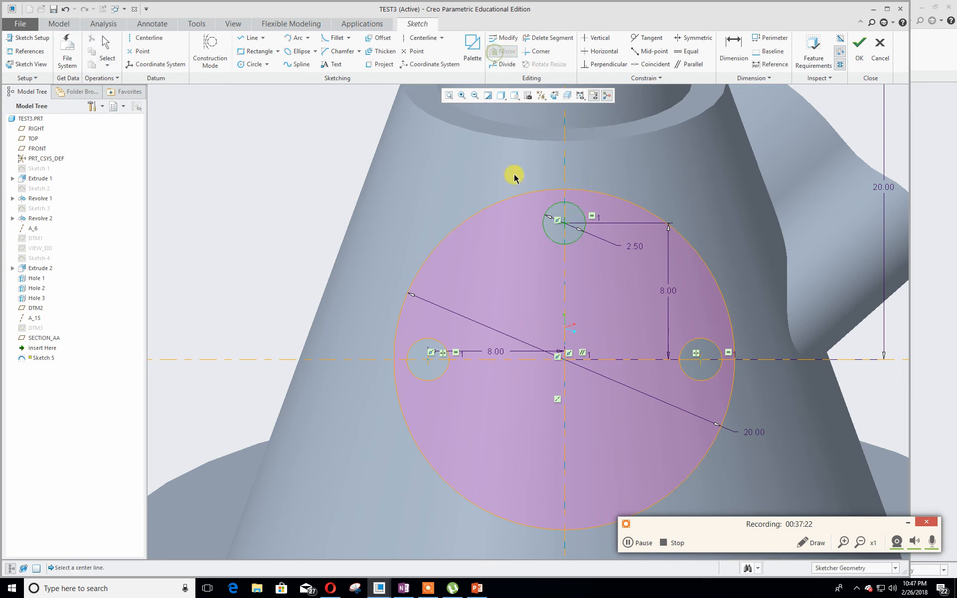
click(597, 360)
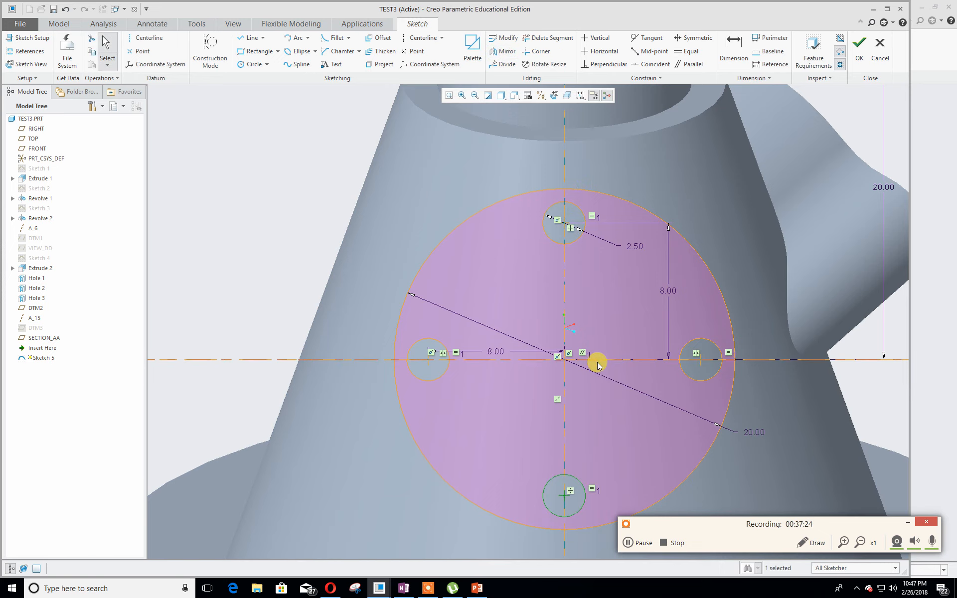
scroll(814, 369, down, 3)
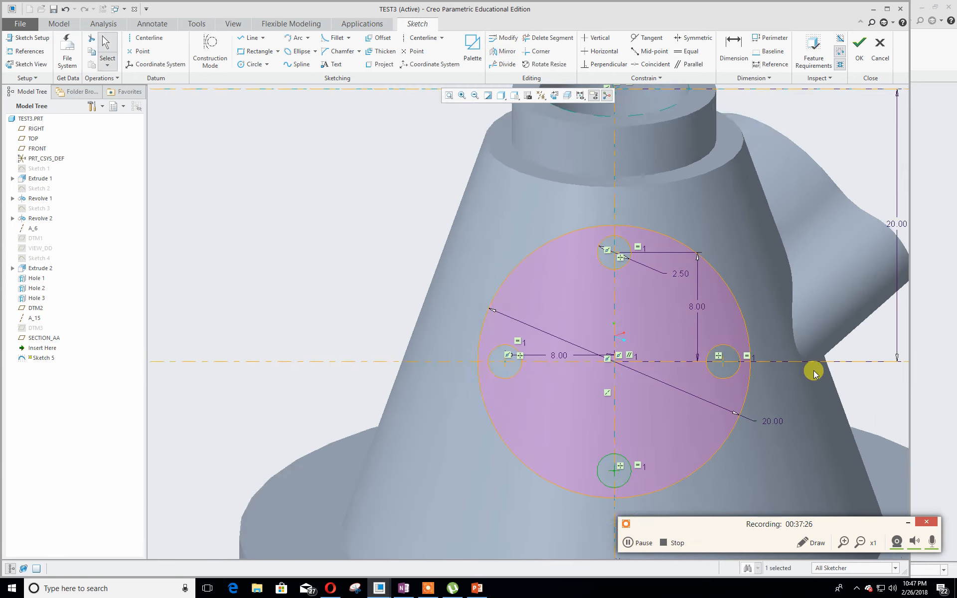
shift+middle_drag(847, 360, 774, 343)
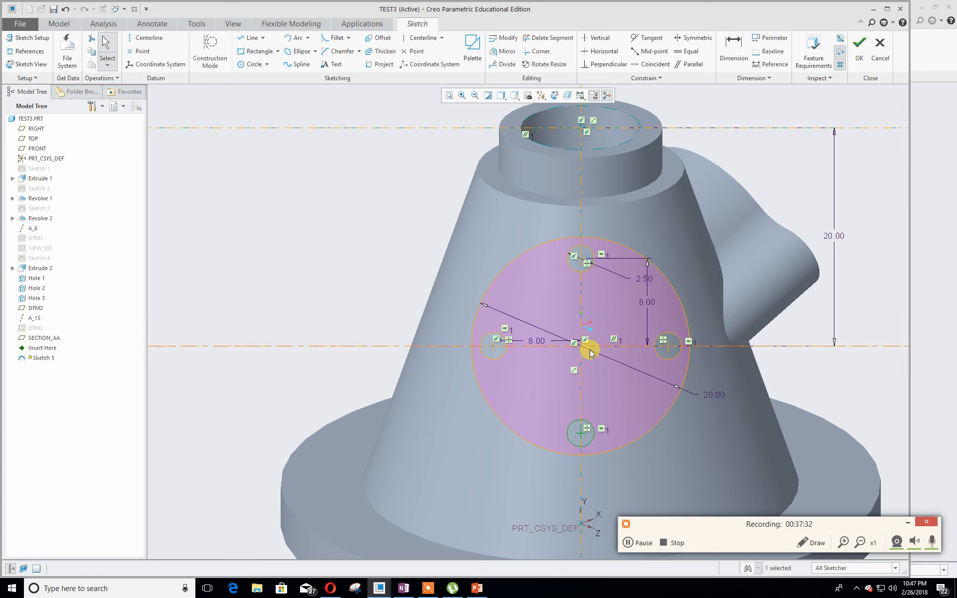
click(862, 64)
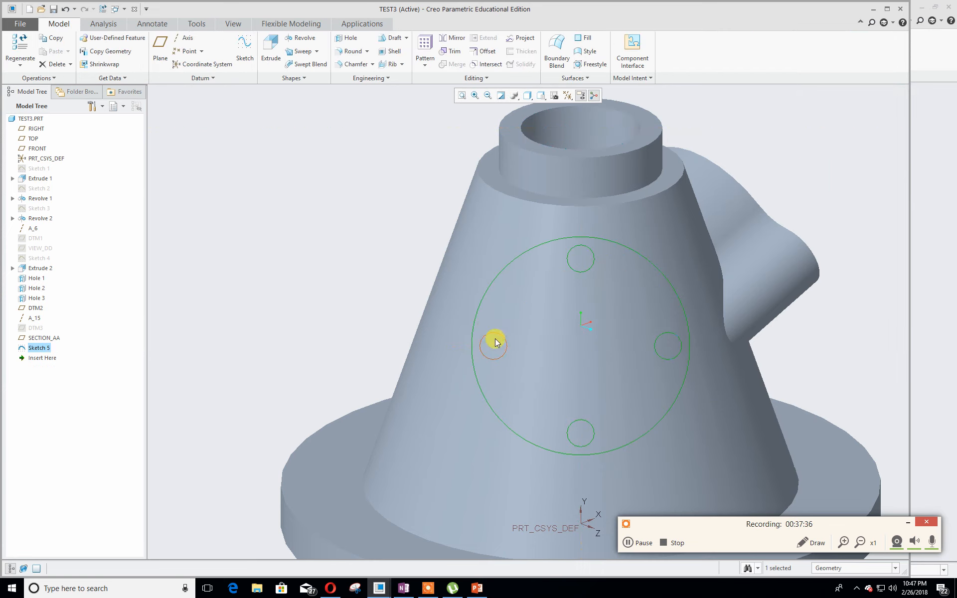
Extrude the boss sketch toward the cone with the depth option up to the next surface.
middle_drag(258, 464, 343, 455)
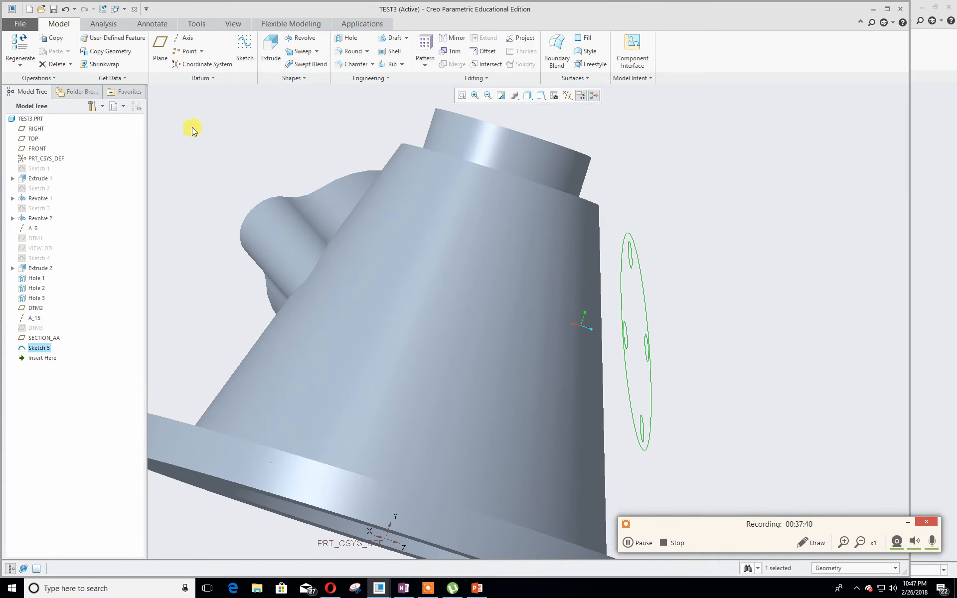
click(271, 48)
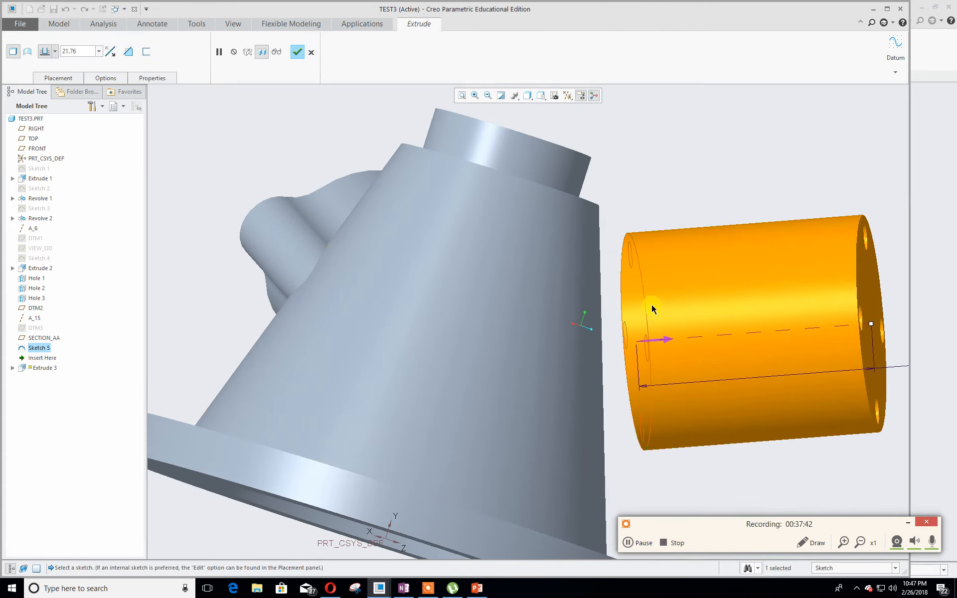
click(661, 340)
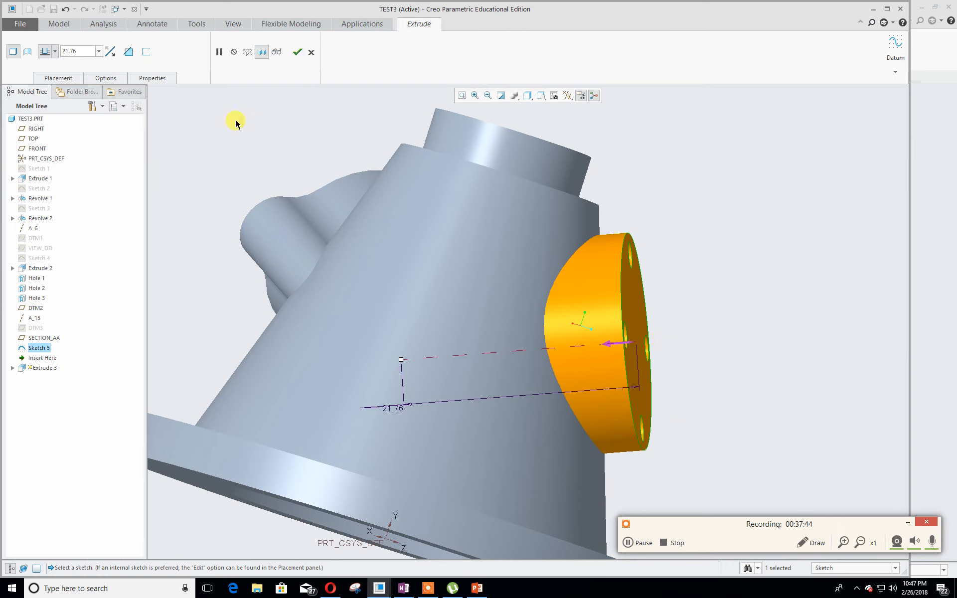
click(56, 53)
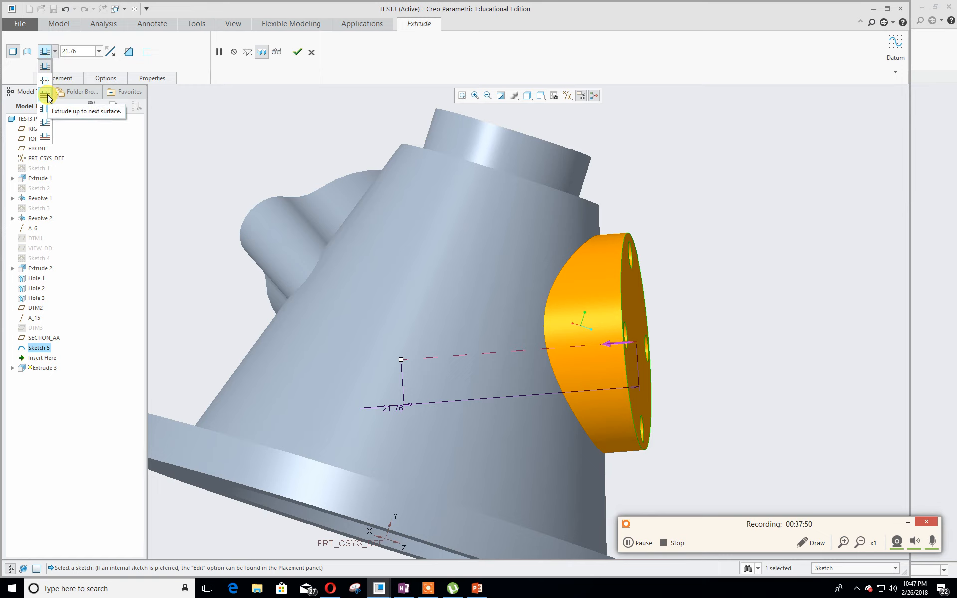
click(46, 96)
mouse_move(231, 359)
middle_down()
mouse_move(246, 257)
mouse_move(216, 359)
middle_up()
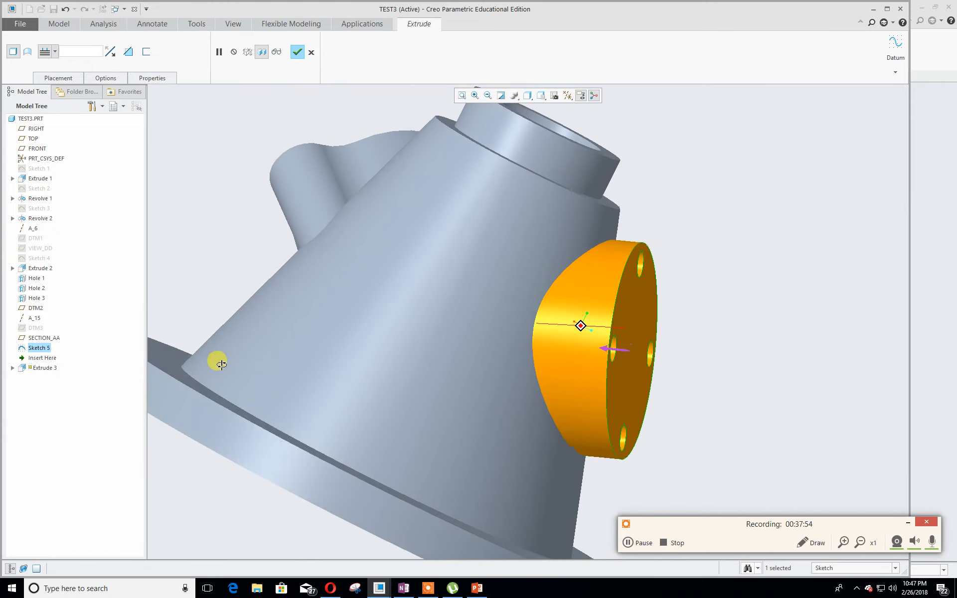
click(298, 52)
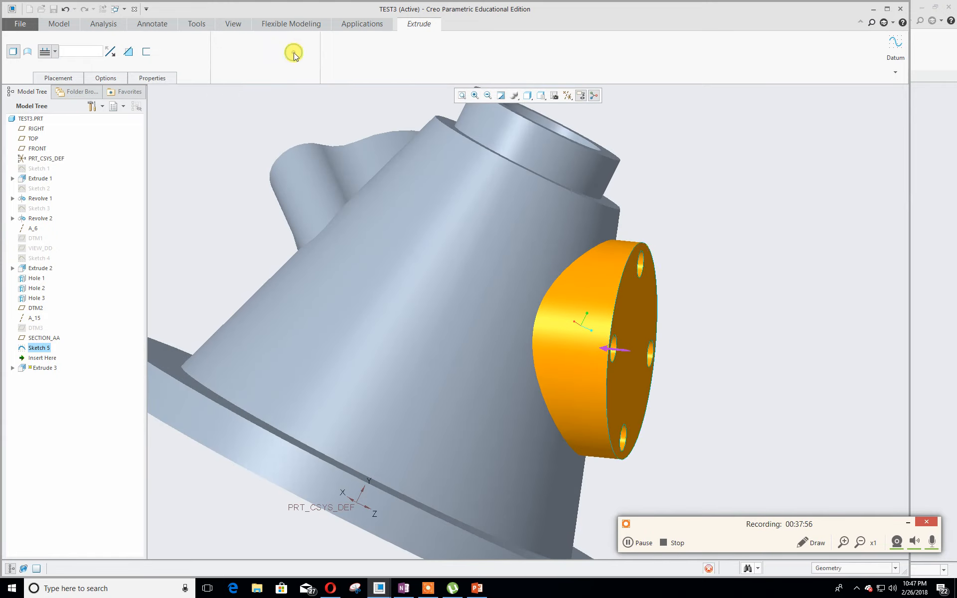
middle_drag(808, 328, 726, 317)
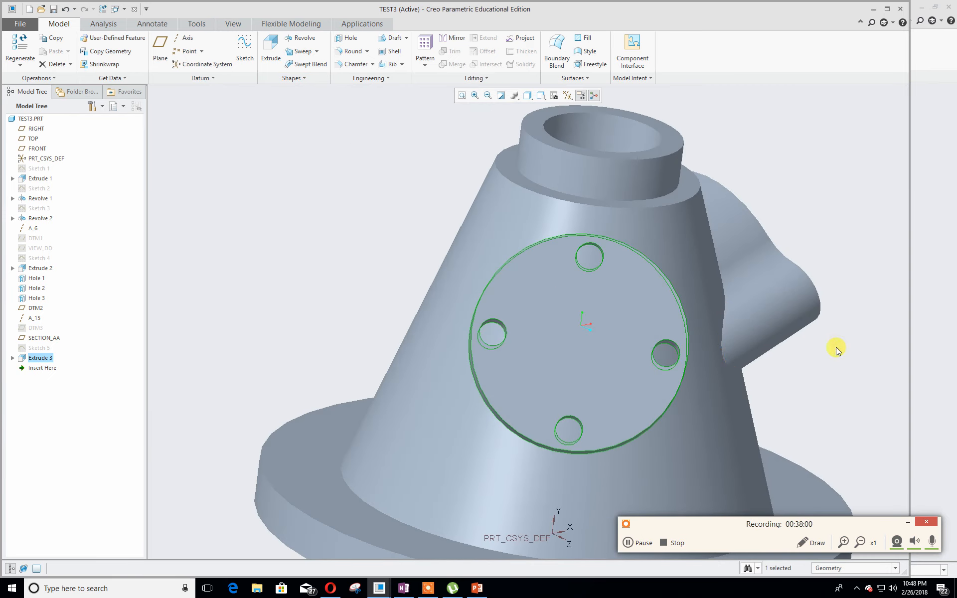
Reopen the sketch of Extrude 3, add a datum point at the large circle's centre, and accept the sketch.
click(13, 358)
click(48, 368)
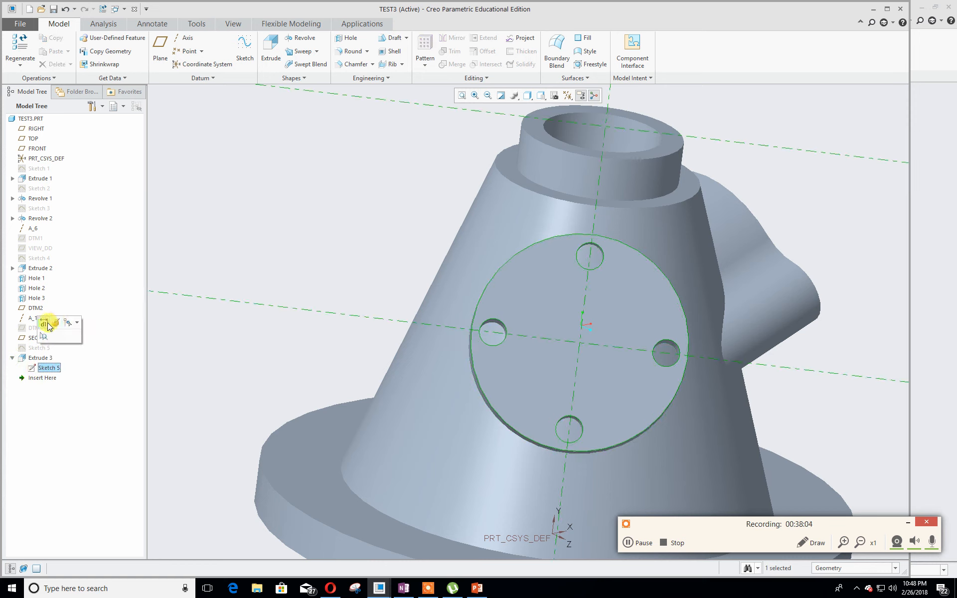
click(35, 358)
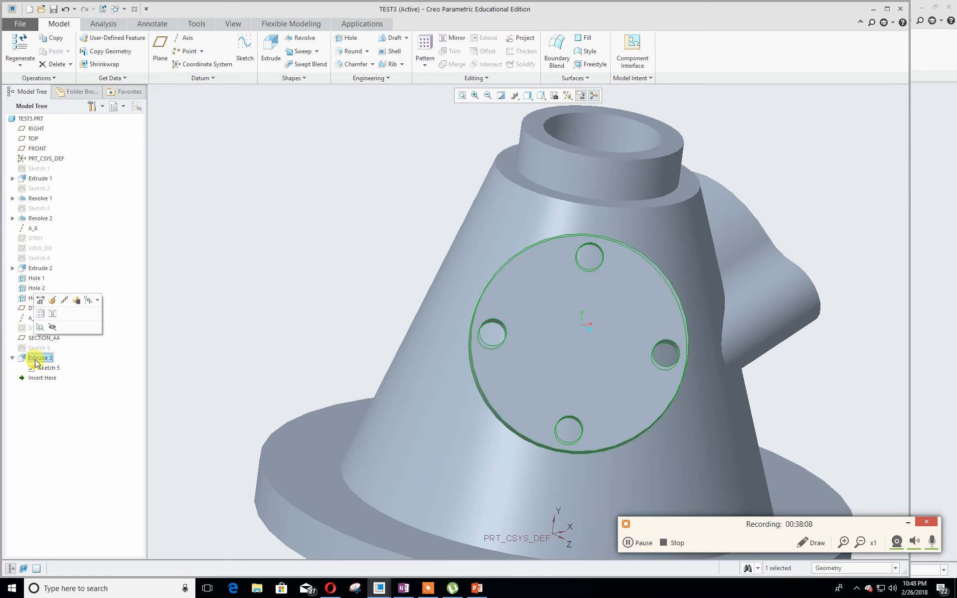
click(47, 368)
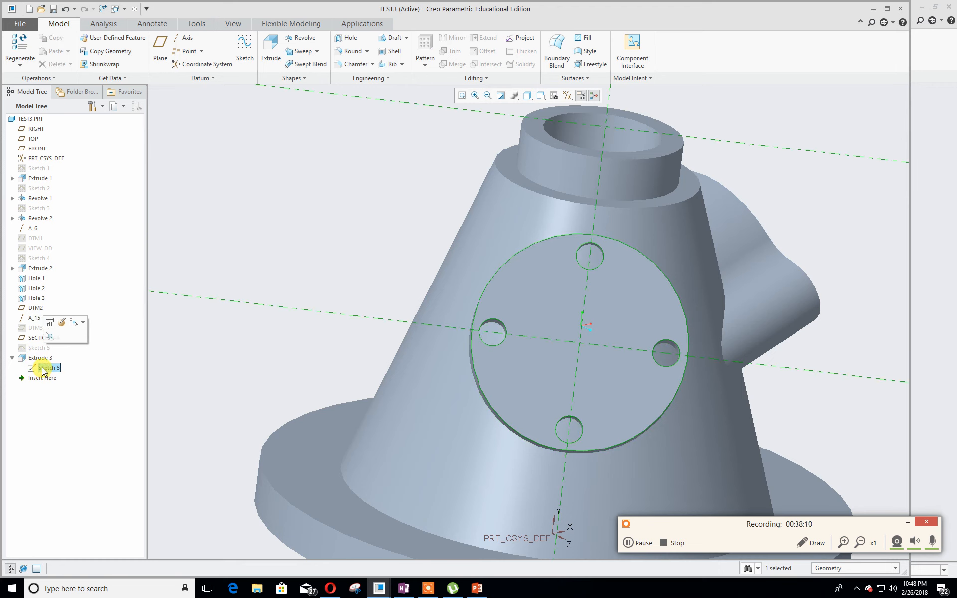
click(62, 323)
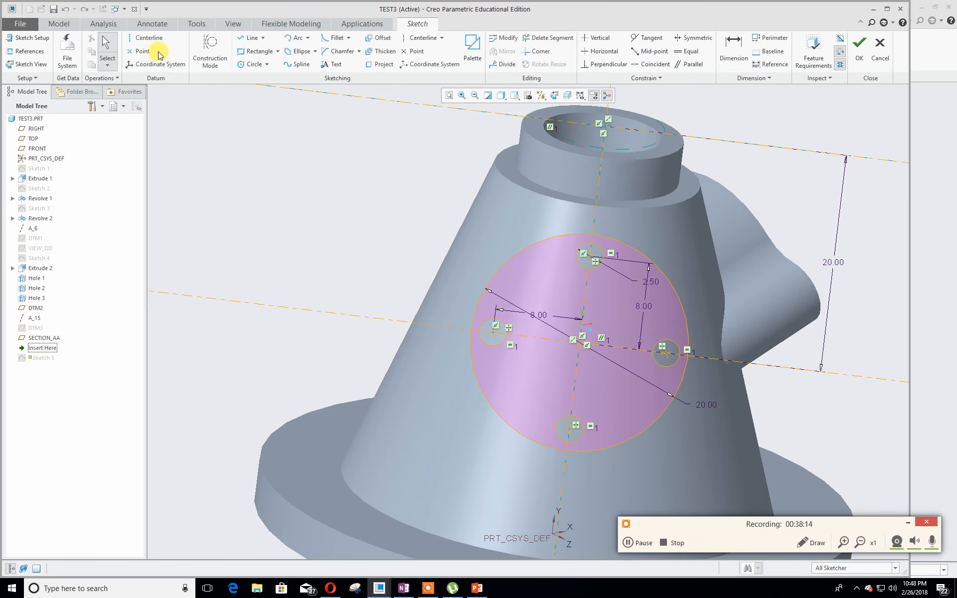
click(139, 50)
click(579, 344)
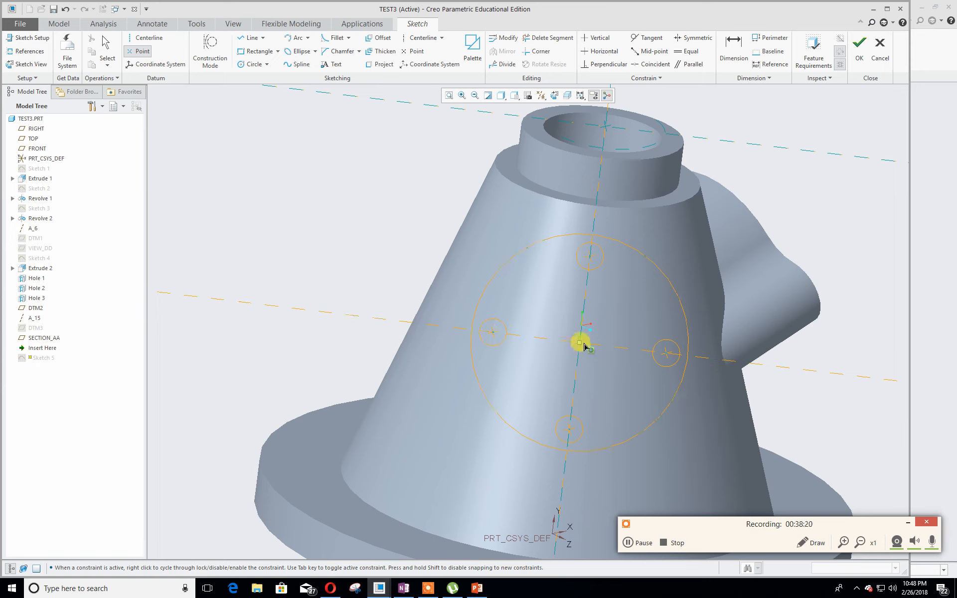
click(859, 45)
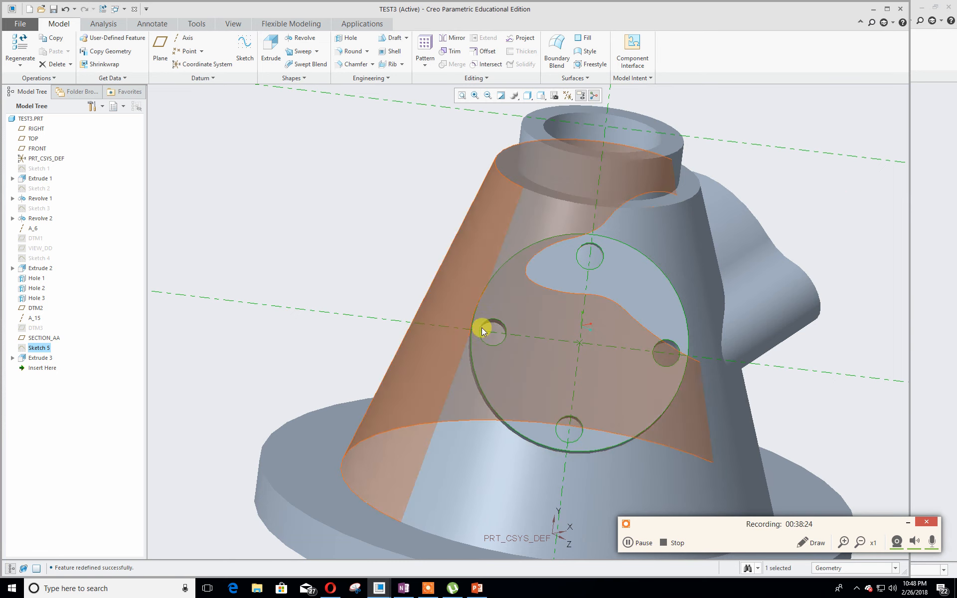
Turn on the display of datum axes and clear the sketch selection.
click(565, 98)
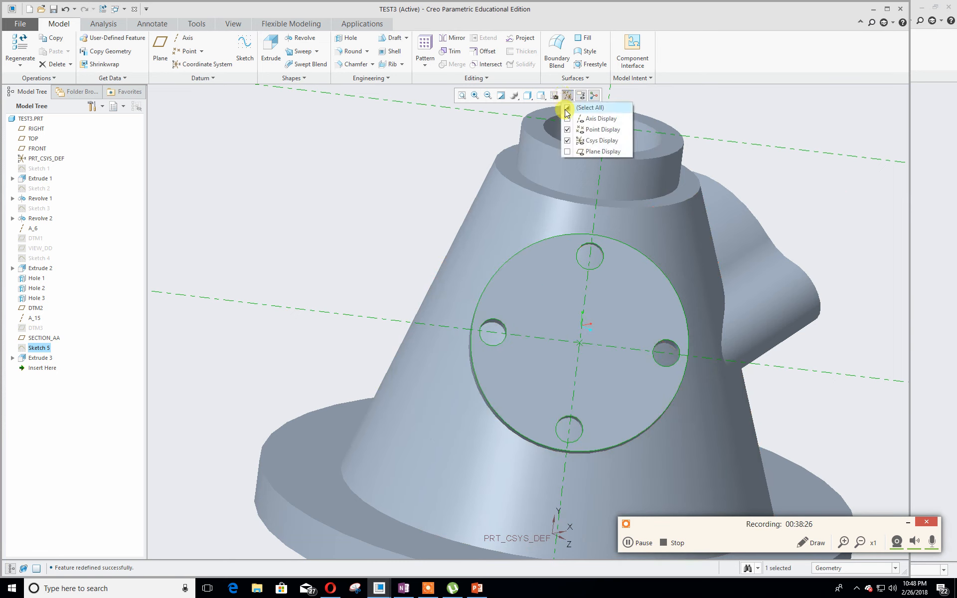
click(598, 119)
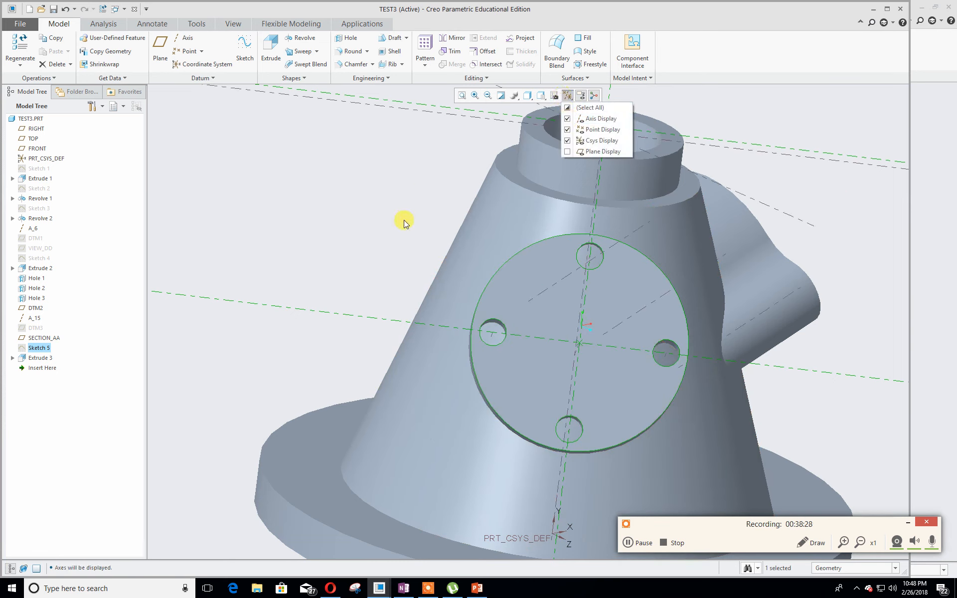
mouse_move(387, 196)
middle_down()
mouse_move(410, 201)
mouse_move(325, 158)
mouse_move(332, 196)
middle_up()
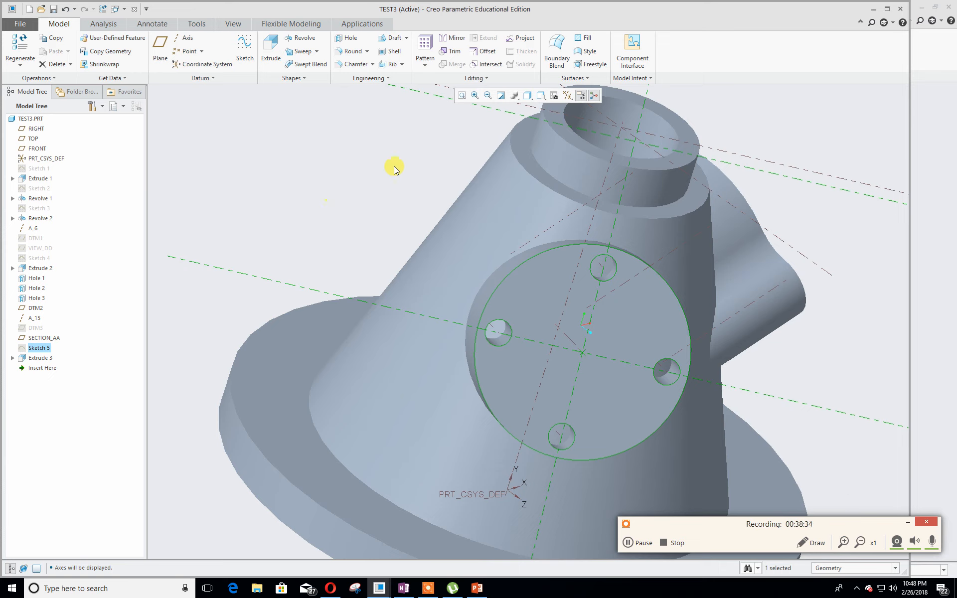
click(568, 95)
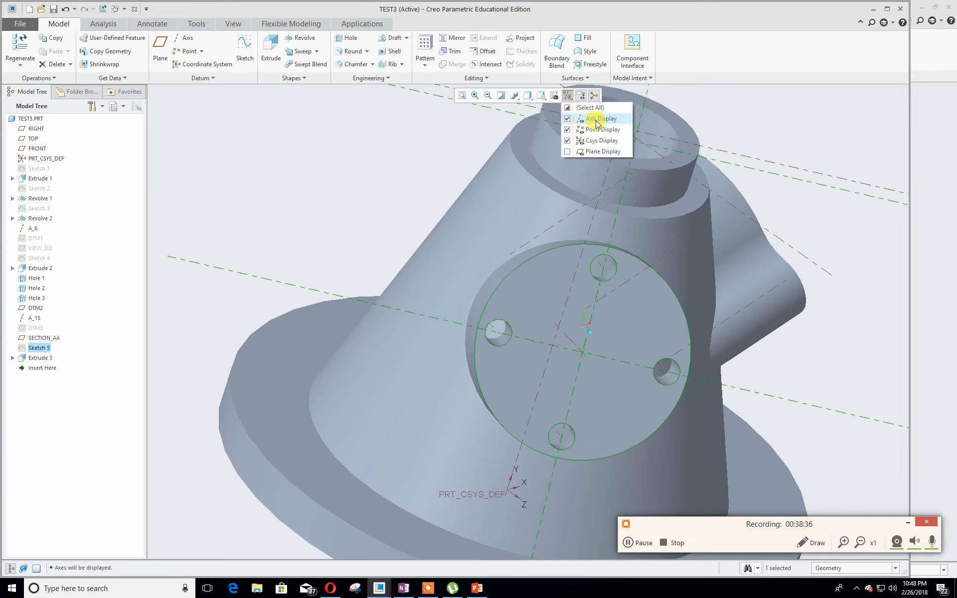
click(408, 166)
click(345, 45)
middle_drag(851, 359, 821, 317)
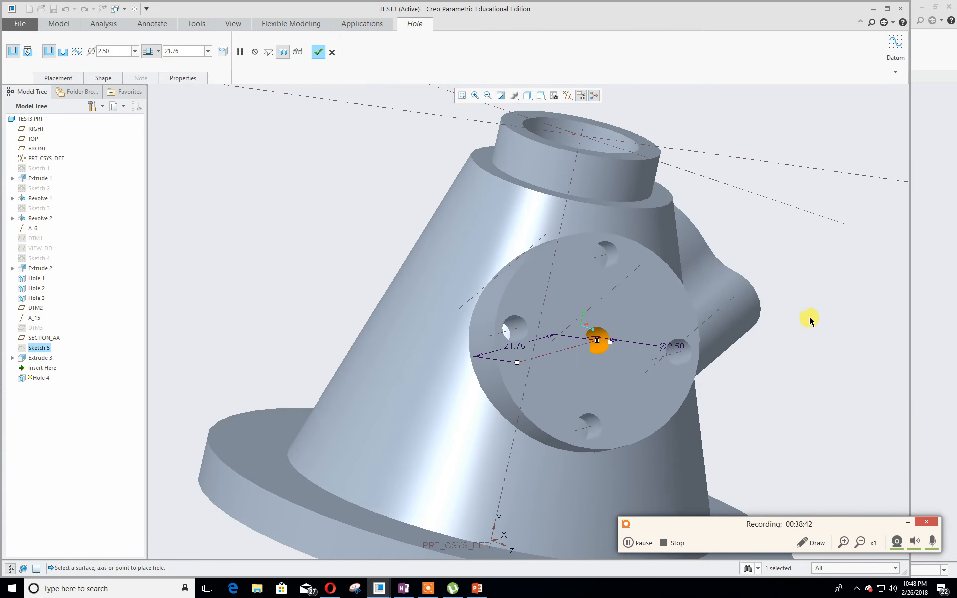
key(Escape)
click(809, 335)
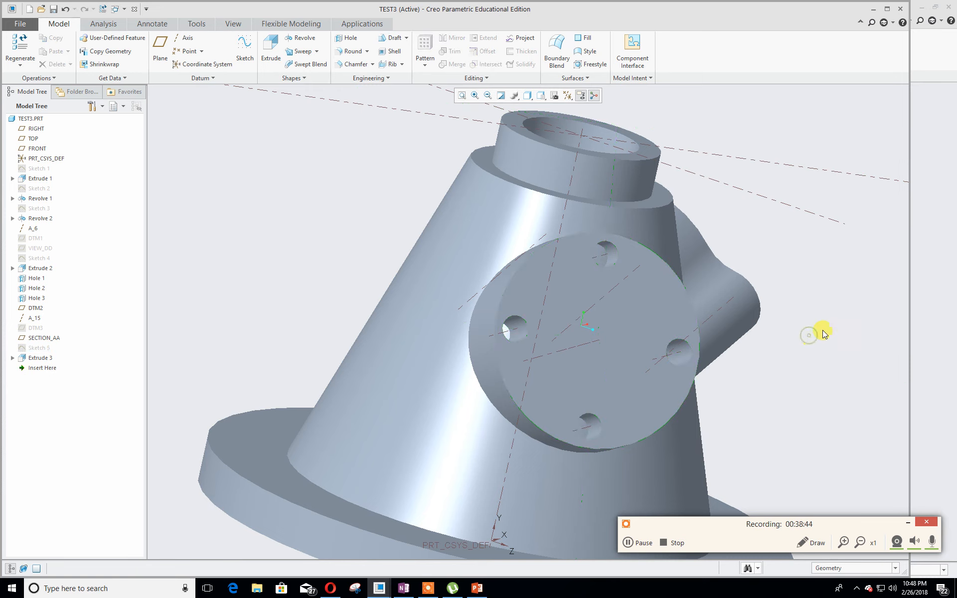
Place a hole on the new boss's front face along its central axis and set the hole diameter to 12.
click(351, 38)
click(596, 341)
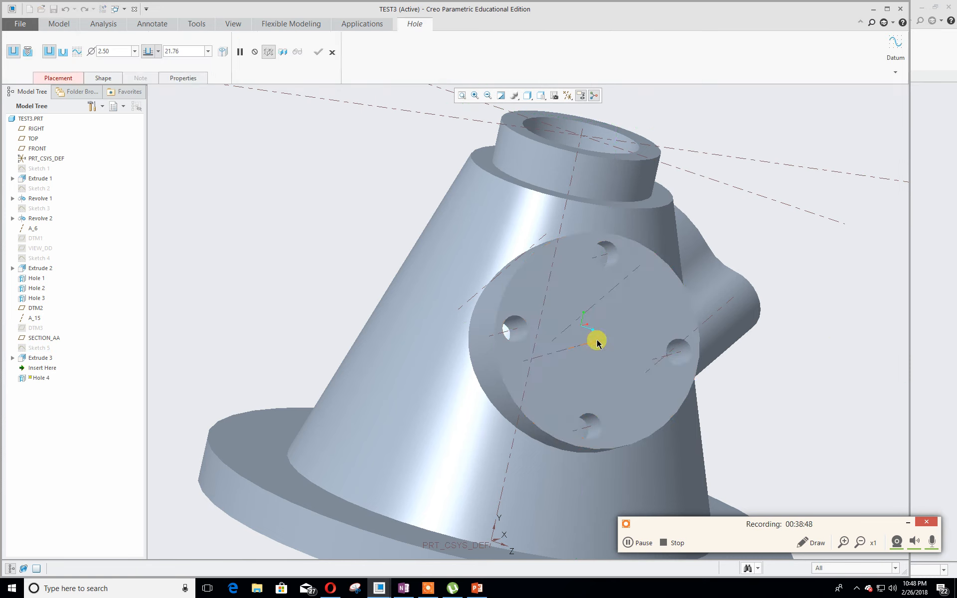
click(623, 302)
middle_drag(831, 377, 806, 368)
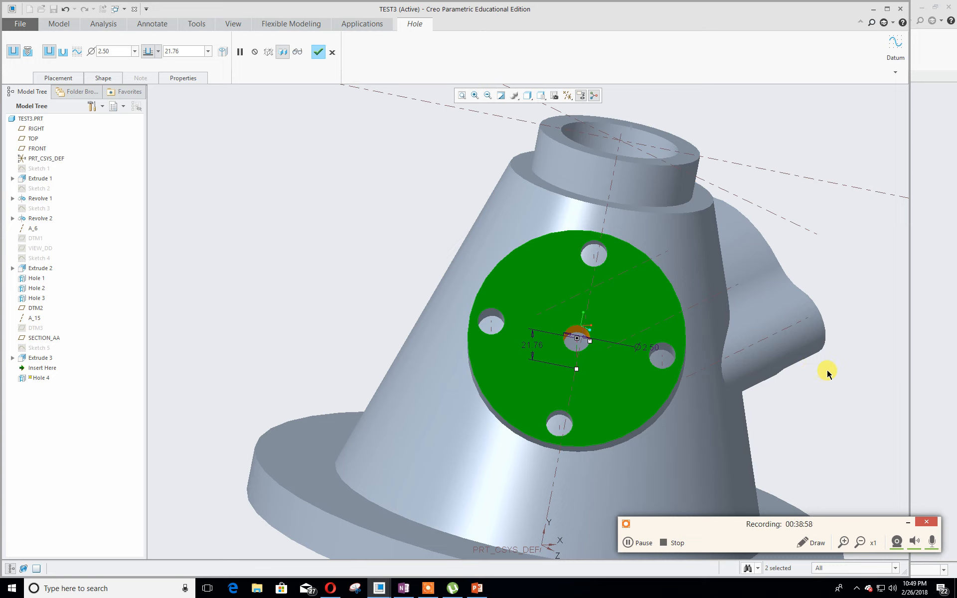
double_click(641, 350)
text(12)
key(Return)
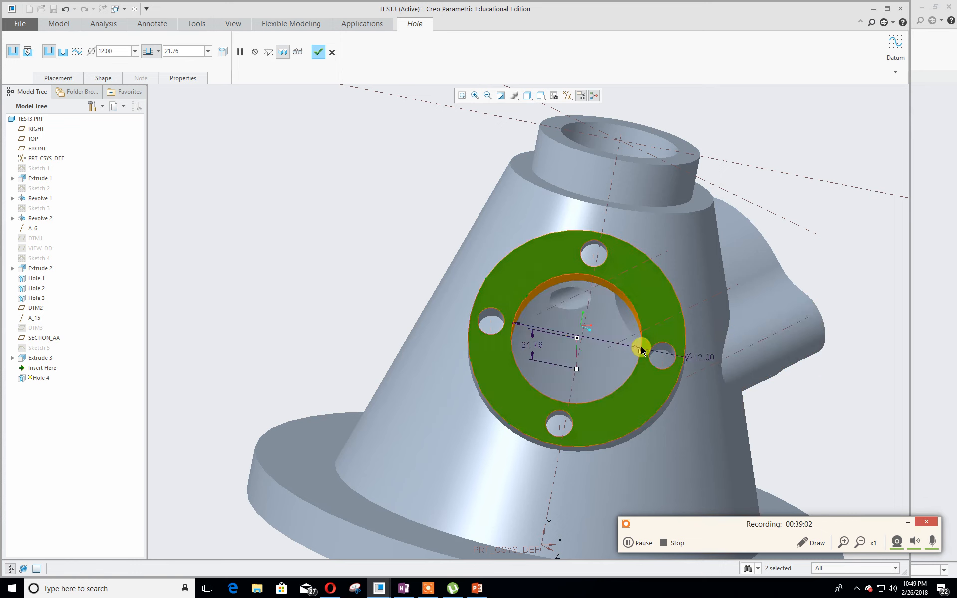
Adjust the depth of the boss's central hole by eye and complete the hole feature.
middle_drag(352, 442, 384, 346)
drag(547, 491, 552, 434)
middle_drag(357, 194, 289, 252)
click(318, 51)
mouse_move(321, 81)
middle_down()
mouse_move(306, 190)
mouse_move(306, 171)
mouse_move(294, 186)
mouse_move(318, 193)
mouse_move(306, 188)
mouse_move(327, 53)
mouse_move(253, 81)
middle_up()
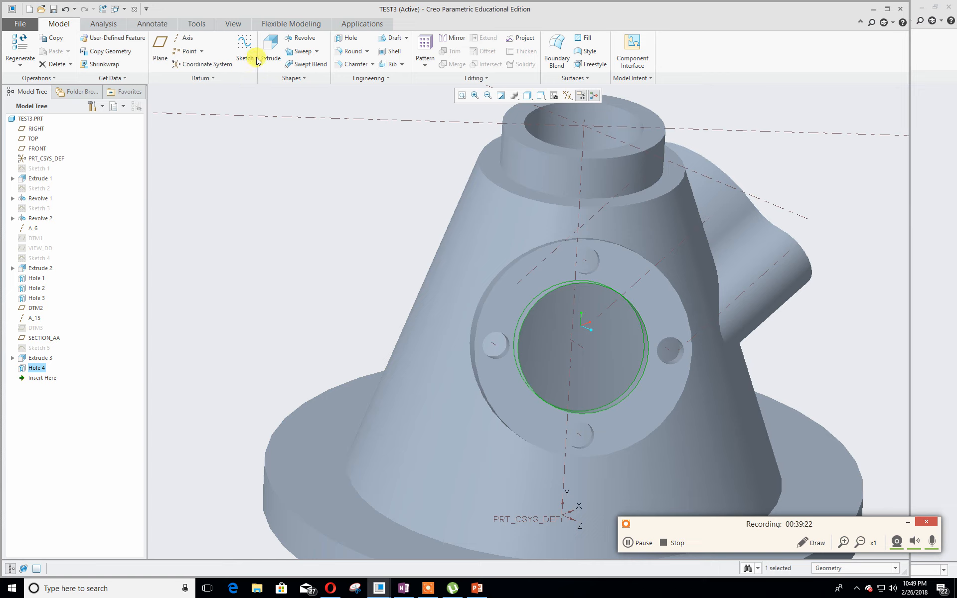
mouse_move(351, 167)
middle_down()
mouse_move(340, 162)
mouse_move(345, 155)
middle_up()
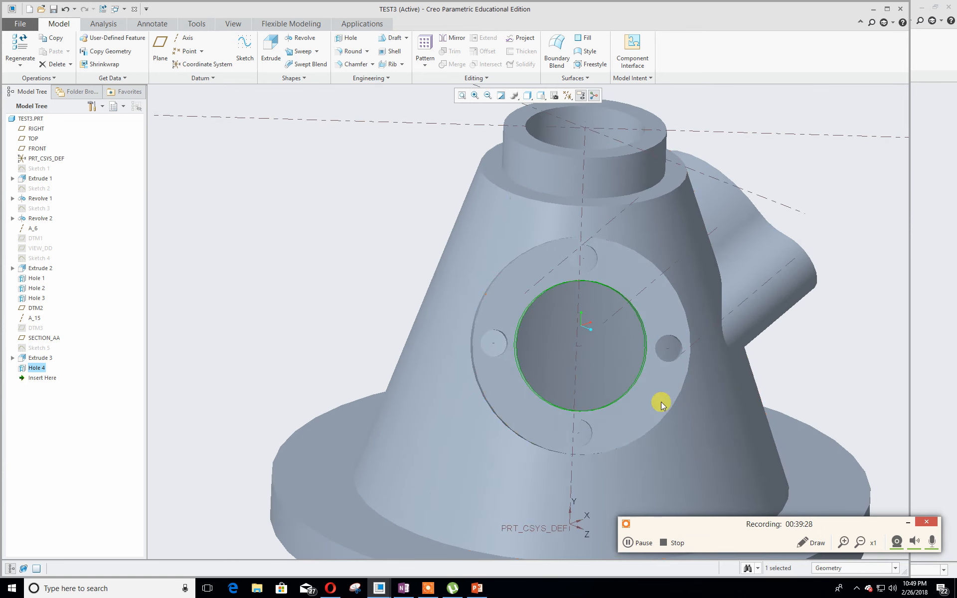
Start a new sketch on the boss's flat front face and align the view with the sketch plane.
click(279, 197)
click(245, 47)
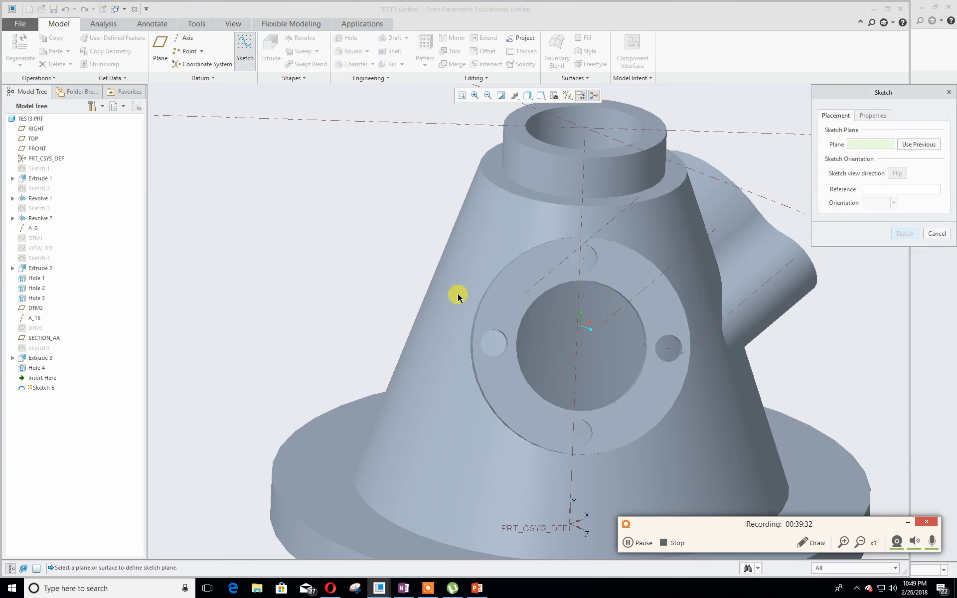
click(500, 297)
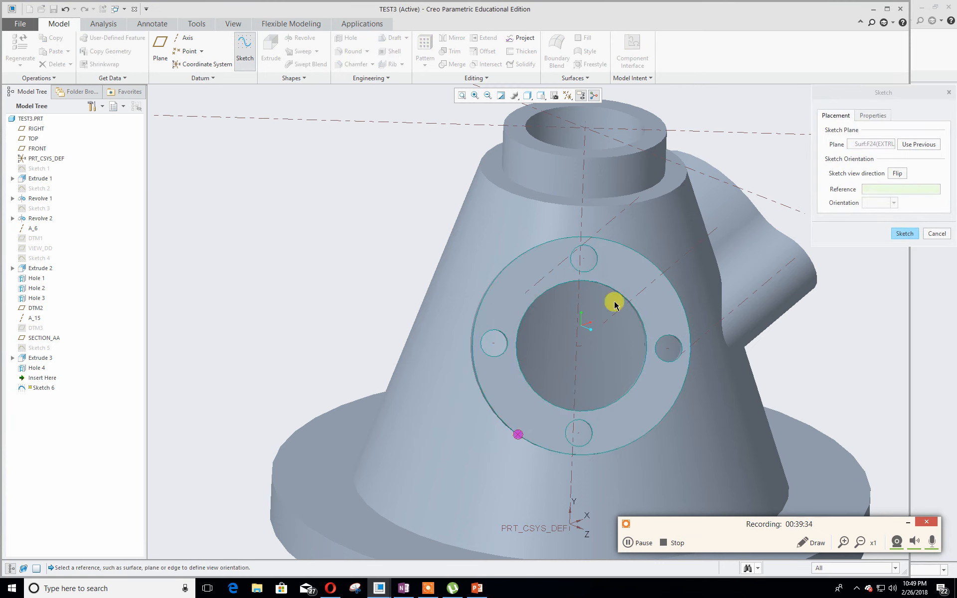
middle_drag(705, 327, 233, 376)
click(888, 235)
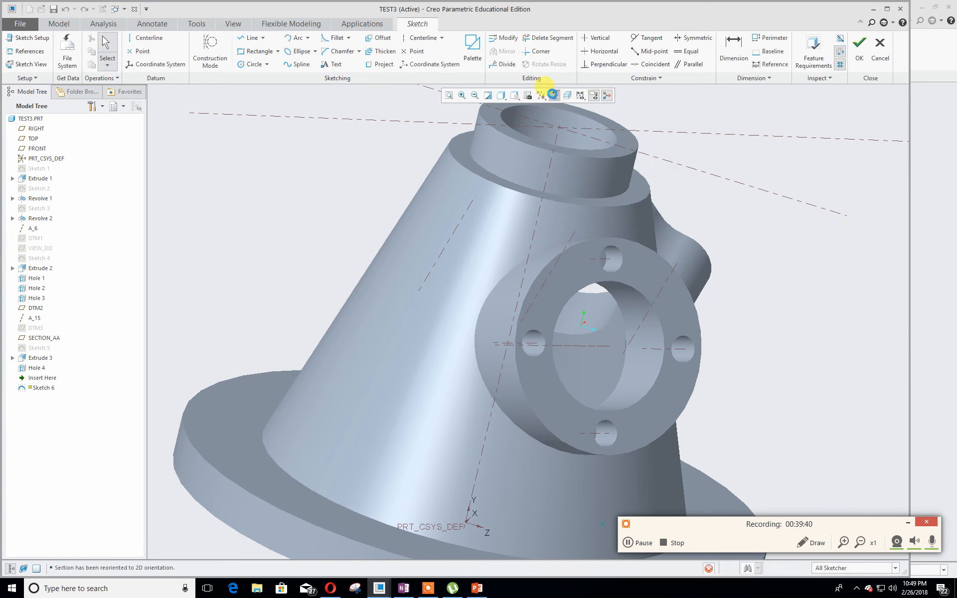
click(552, 95)
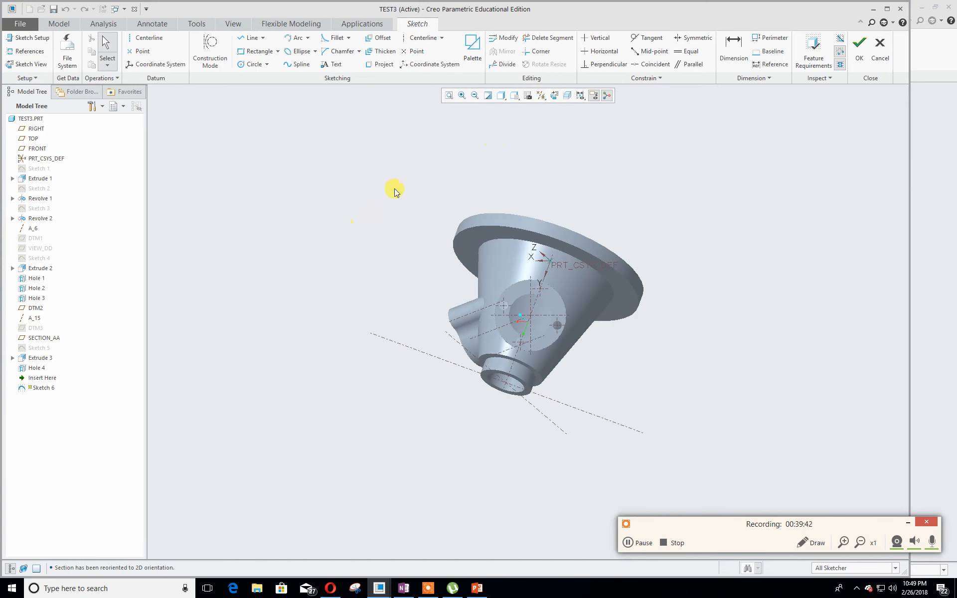
Orient the view normal to the boss's front face and enlarge it around the small bolt holes.
click(501, 96)
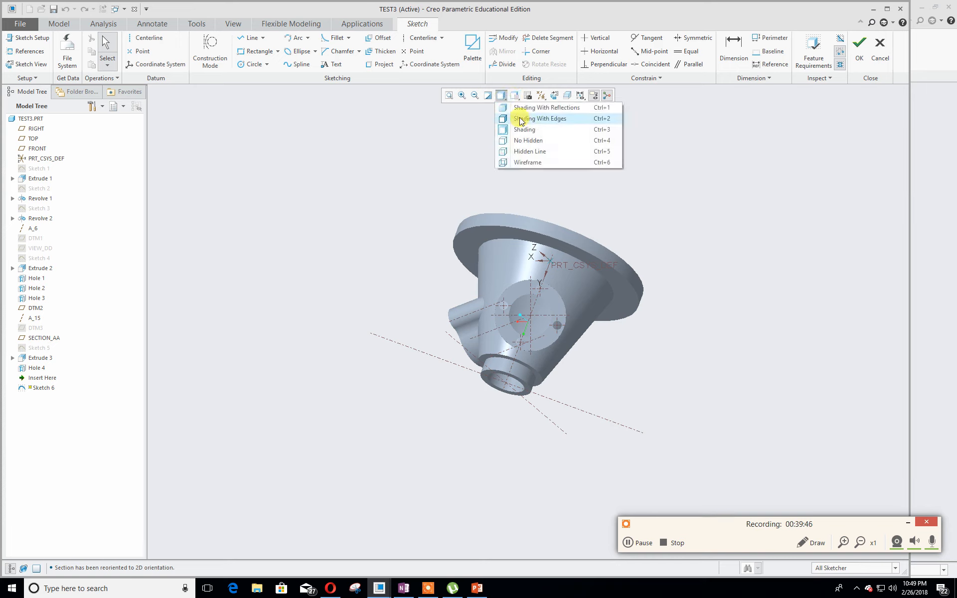
click(516, 96)
click(527, 200)
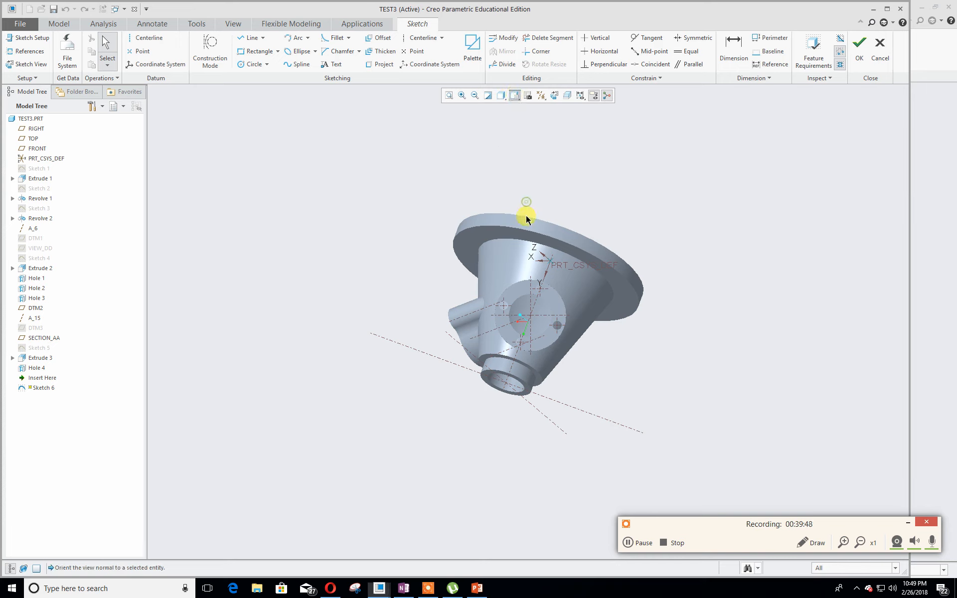
click(517, 290)
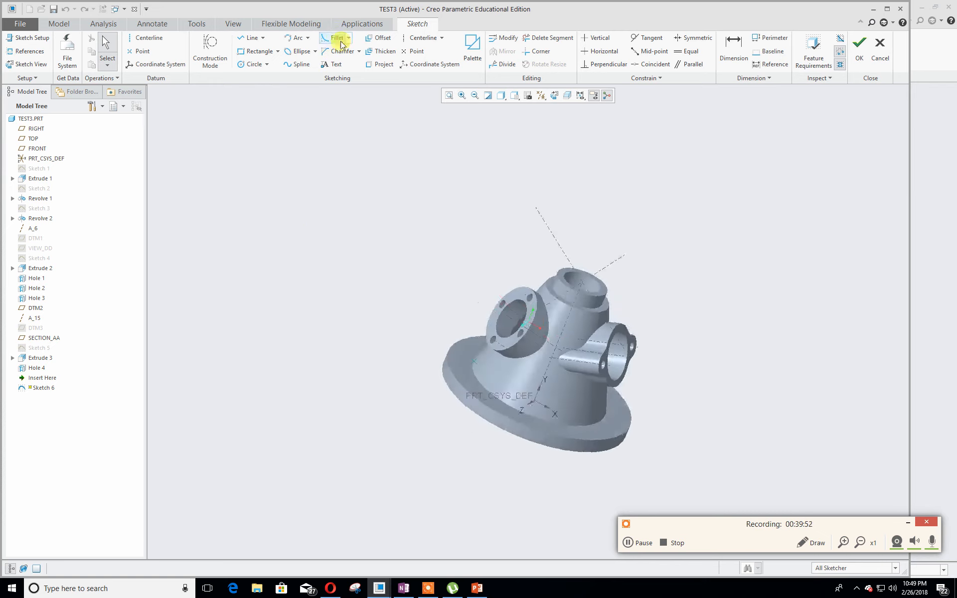
middle_drag(447, 509, 511, 540)
click(514, 94)
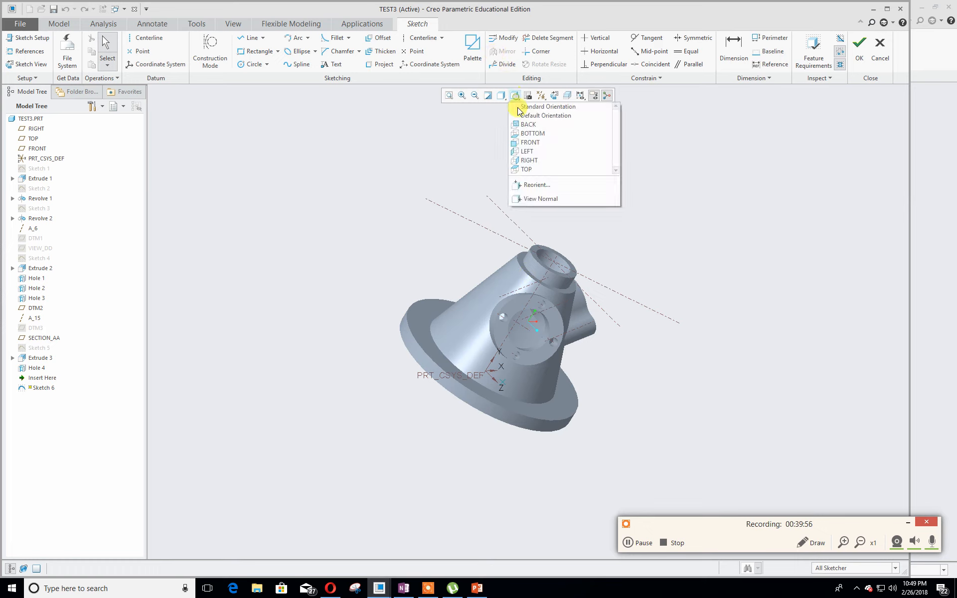
click(524, 201)
click(515, 309)
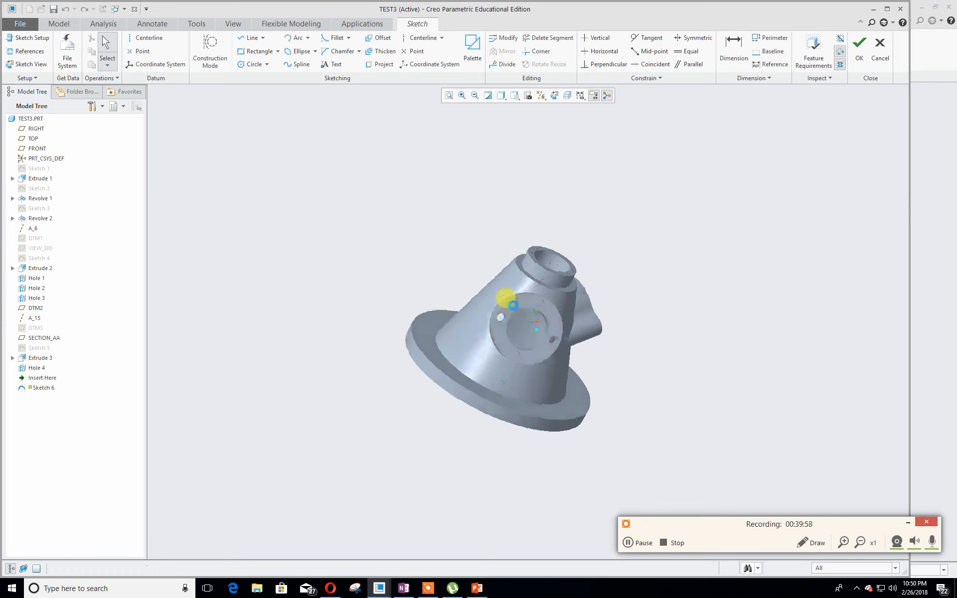
scroll(428, 308, down, 5)
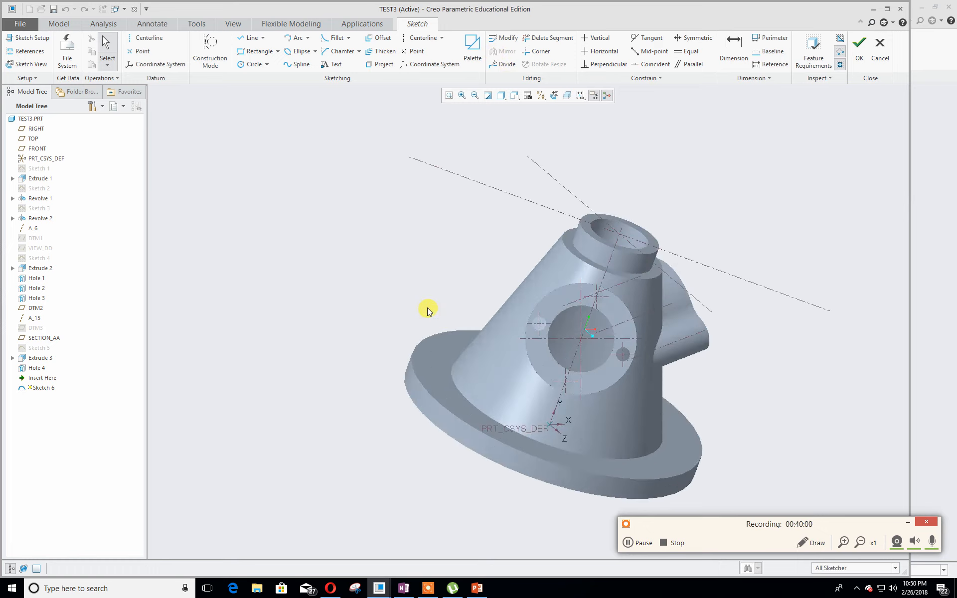
shift+middle_drag(425, 268, 343, 261)
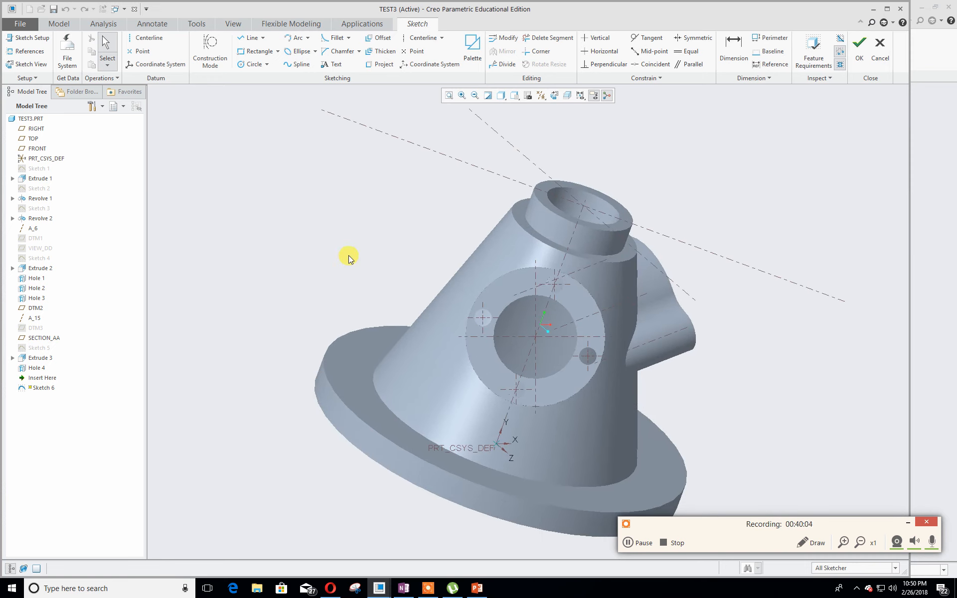
Sketch four equal circles centred on the four small bolt-hole axes of the boss's front face.
click(251, 65)
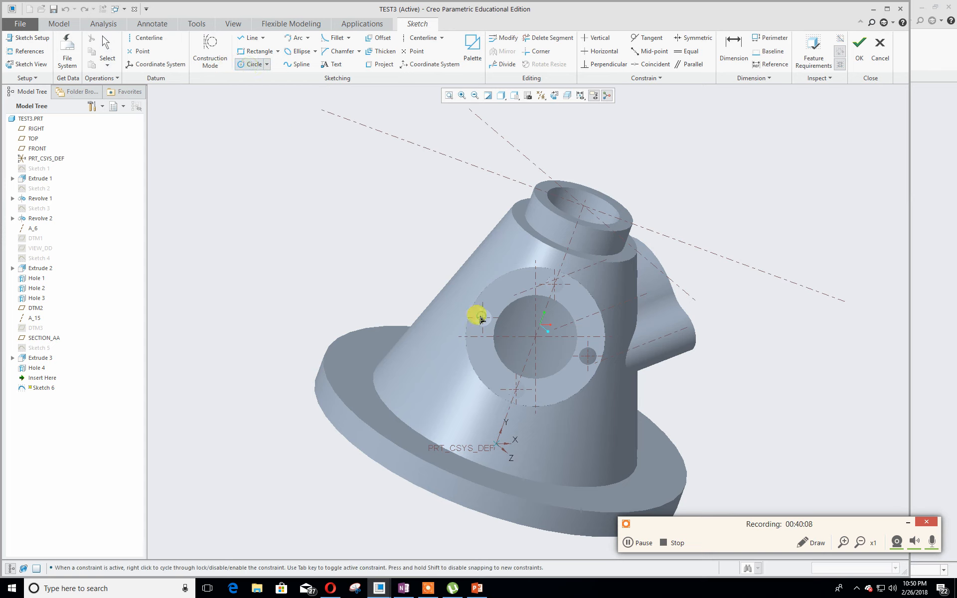
click(477, 321)
click(556, 285)
click(546, 291)
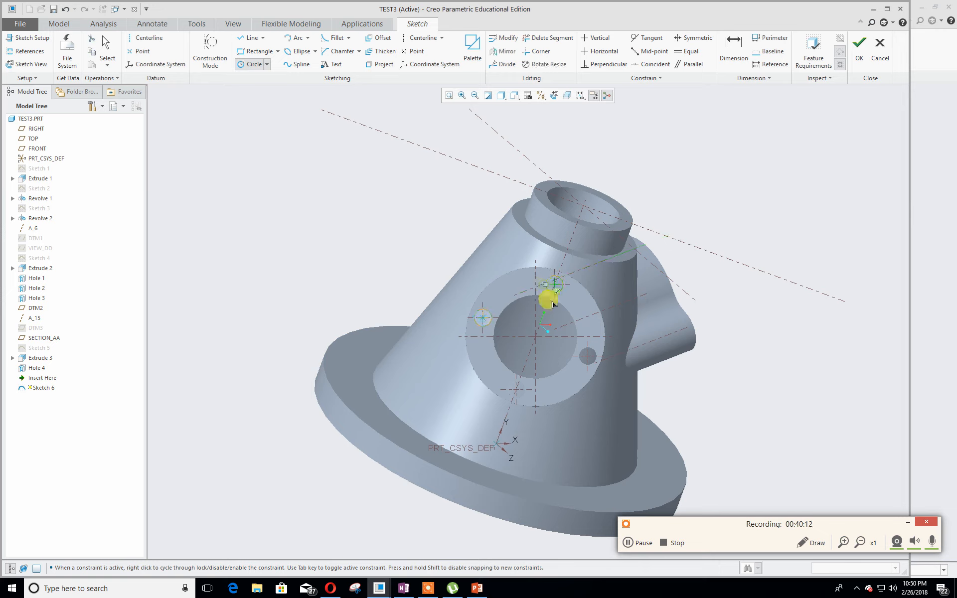
click(583, 357)
click(581, 358)
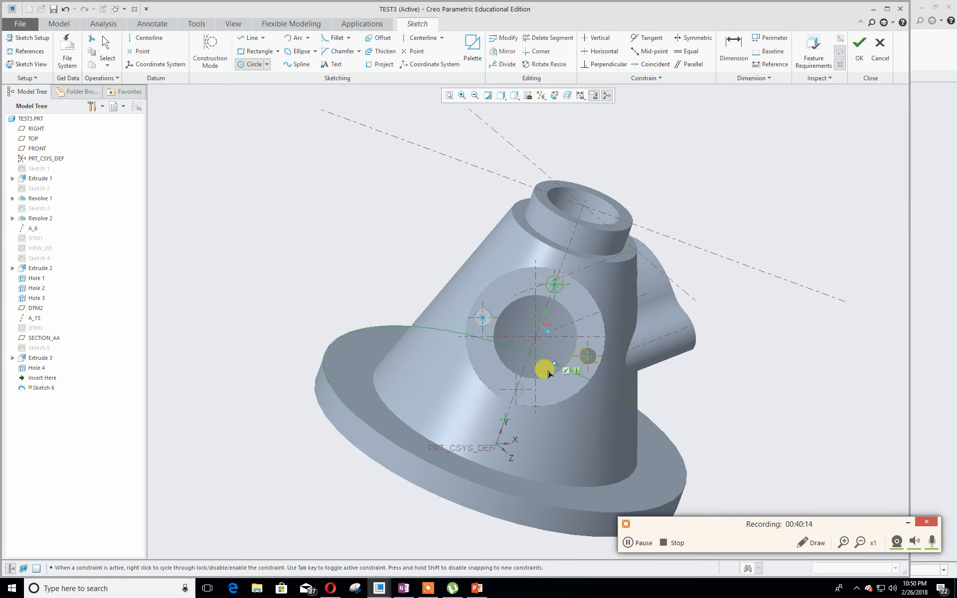
click(517, 391)
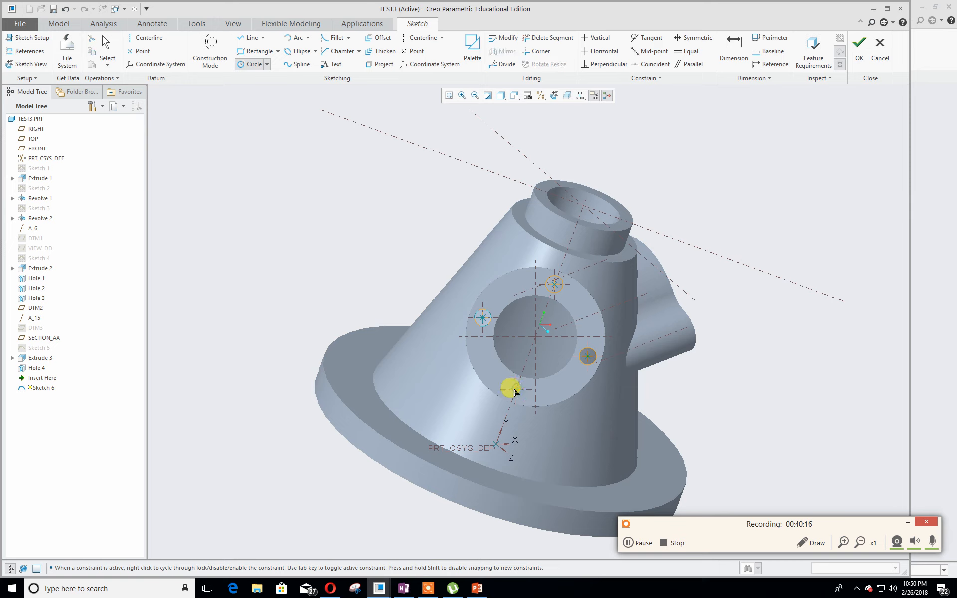
click(513, 392)
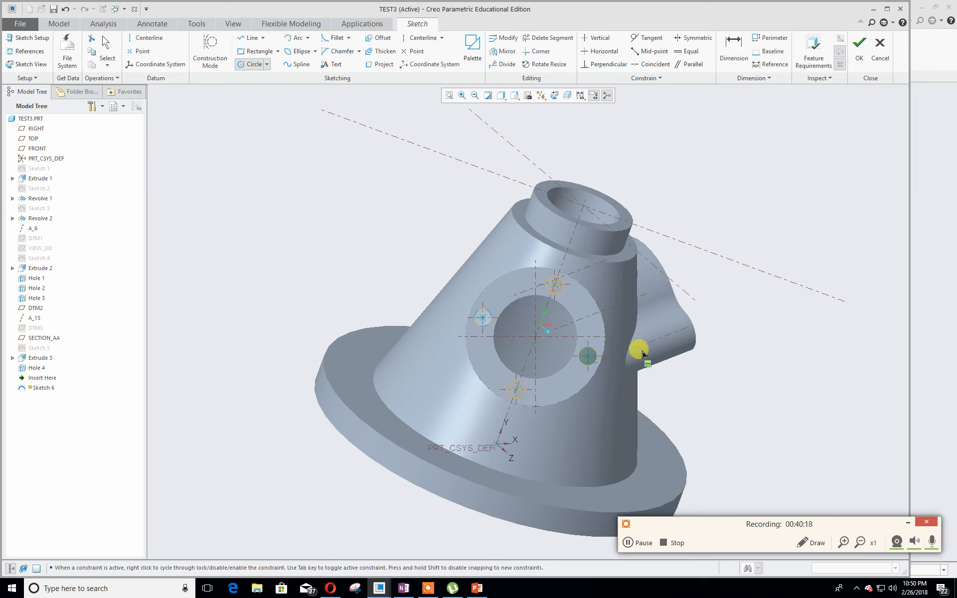
middle_click(740, 267)
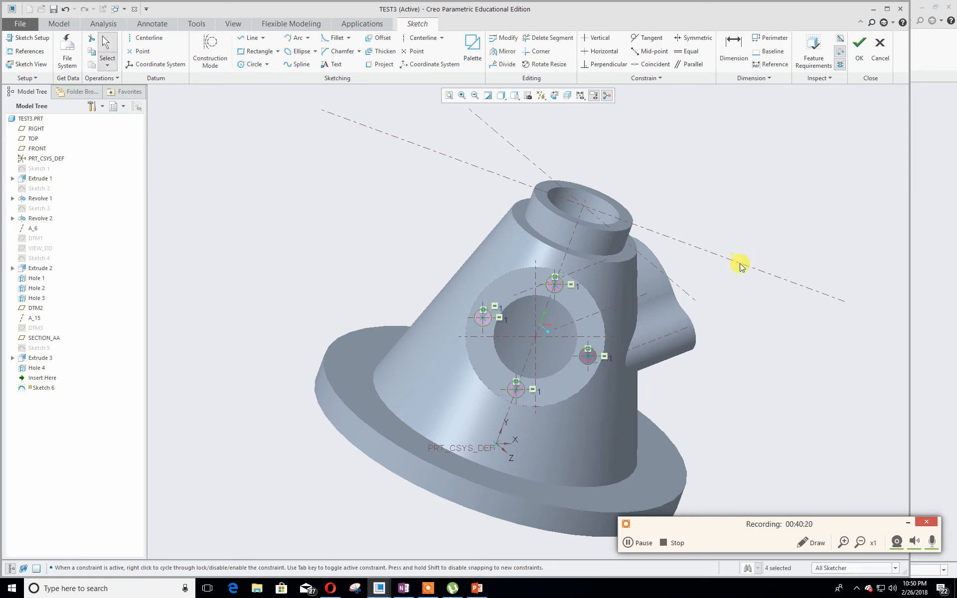
Complete the sketch and extrude its four circles 17.50 into the housing as a material-removing cut.
click(854, 51)
click(272, 49)
middle_drag(339, 449, 432, 359)
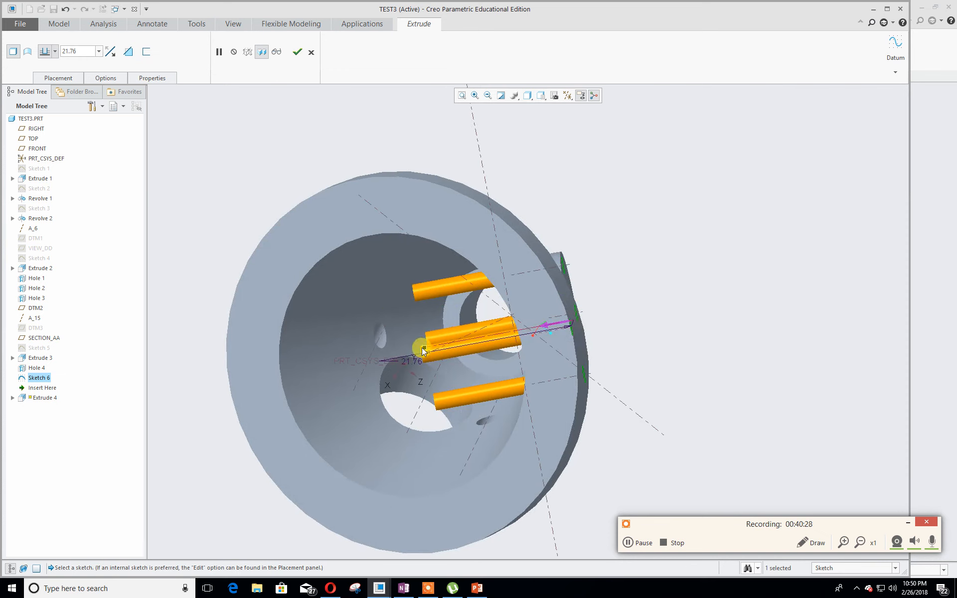
drag(422, 351, 454, 343)
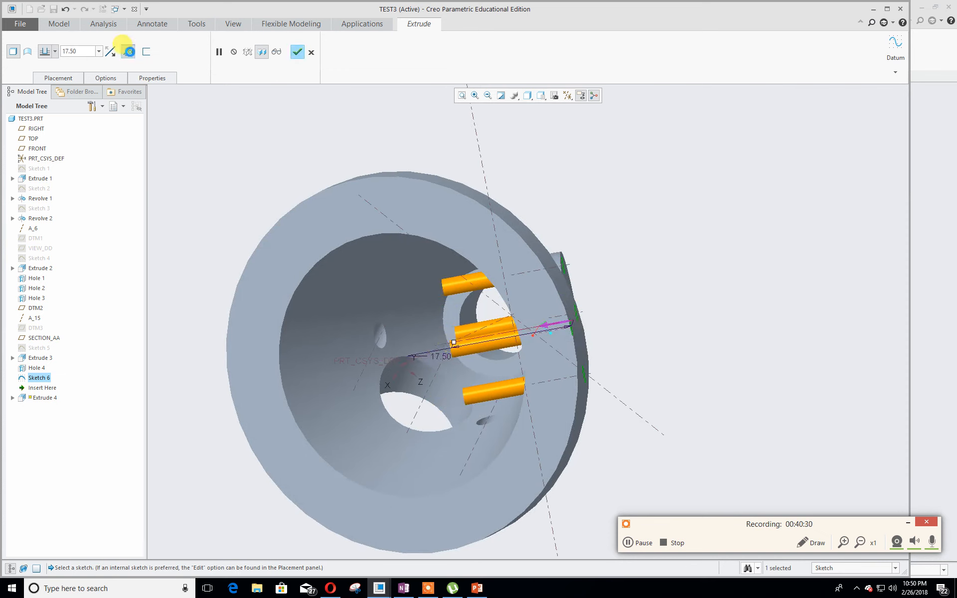
click(127, 51)
middle_drag(286, 141, 263, 166)
click(312, 52)
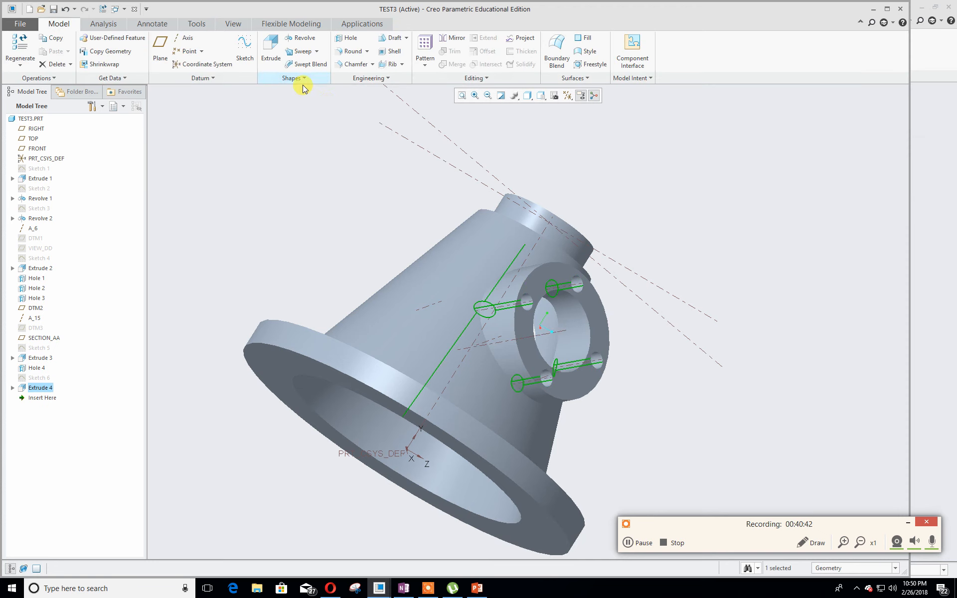
Start a sketch on the base flange's upper face with the RIGHT plane as orientation reference, and align the view with the sketch plane.
click(541, 95)
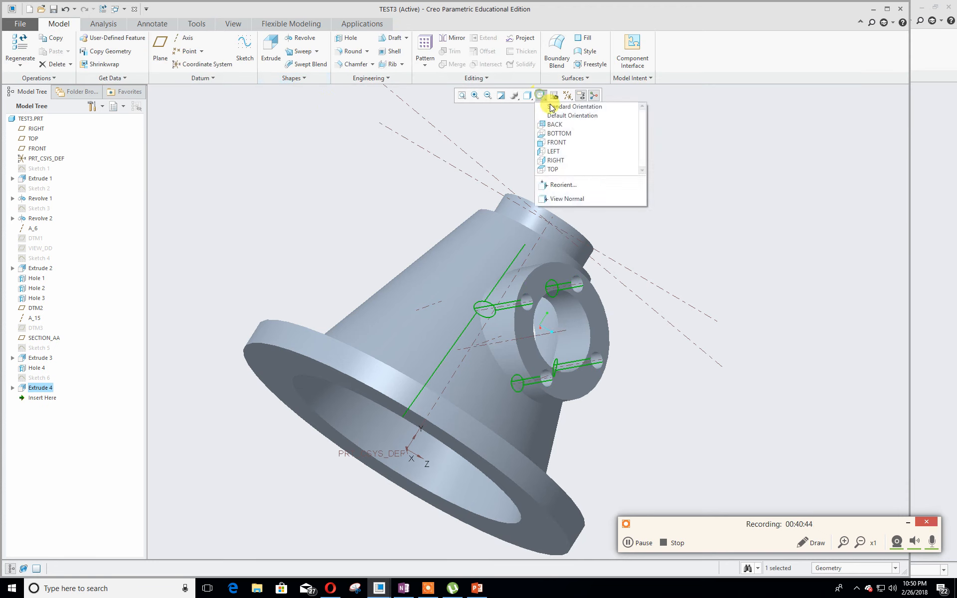
click(555, 113)
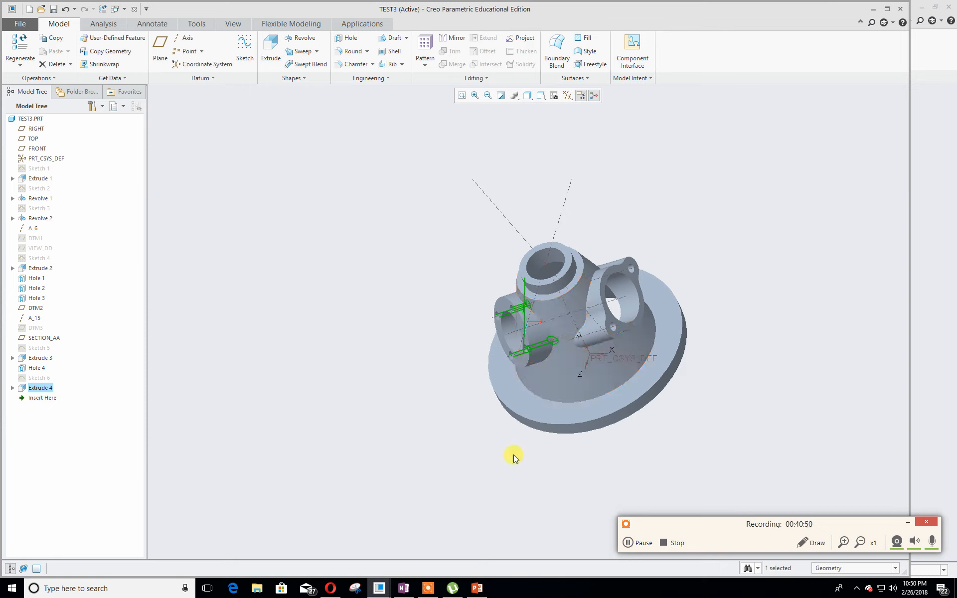
click(432, 397)
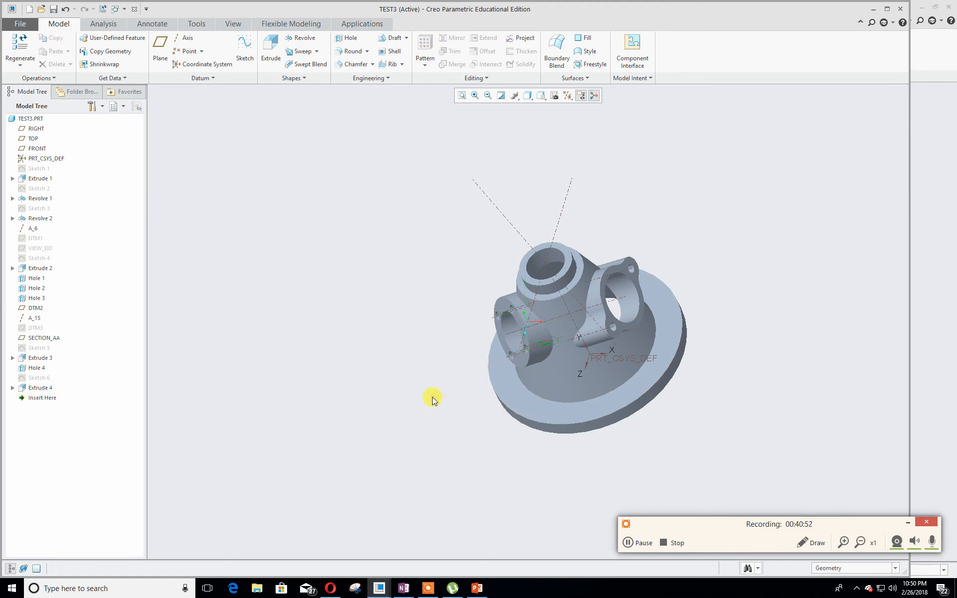
click(244, 43)
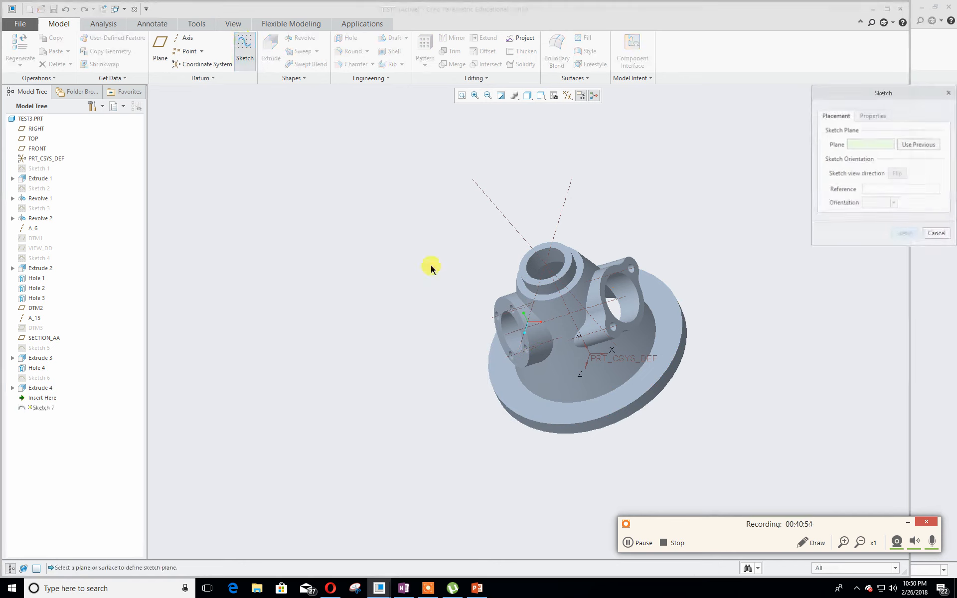
click(548, 411)
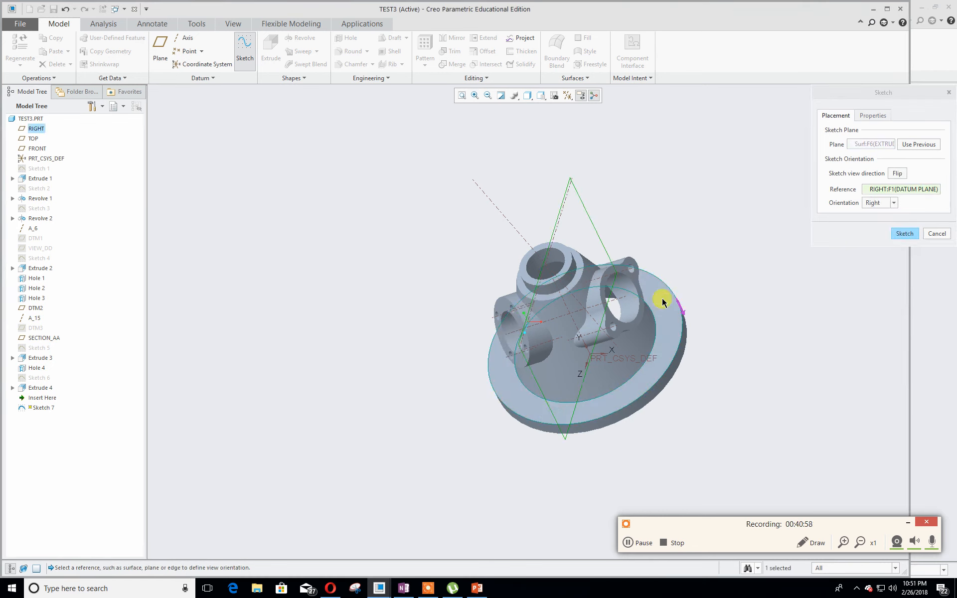
click(905, 233)
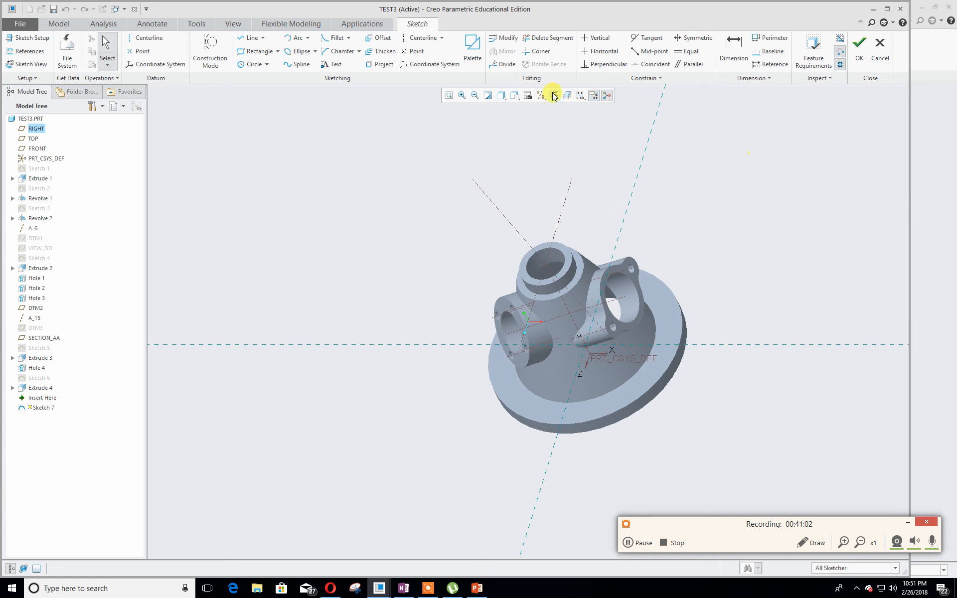
click(551, 94)
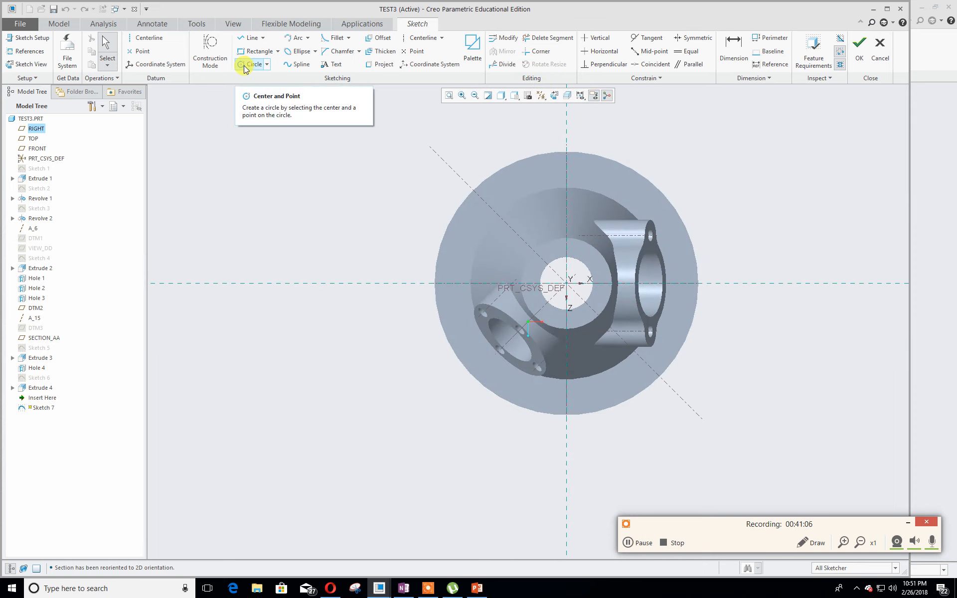
Add horizontal and vertical centerlines through the centre of the flange.
click(149, 37)
click(567, 282)
click(565, 139)
middle_click(686, 151)
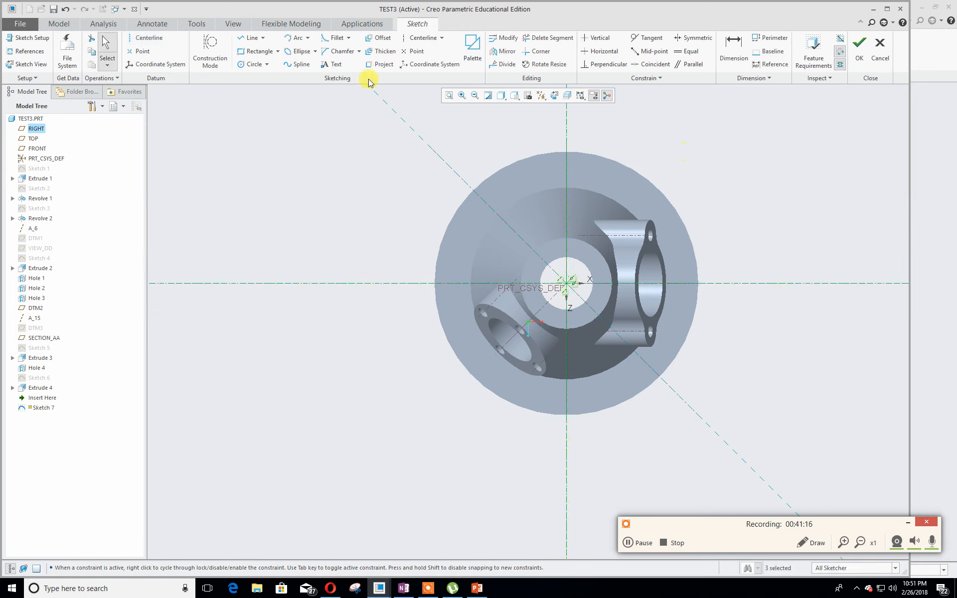
Sketch a circle about 3.5 in diameter on the flange's vertical centerline, about 24 above the centre, and move its distance dimension clear of the part.
click(252, 64)
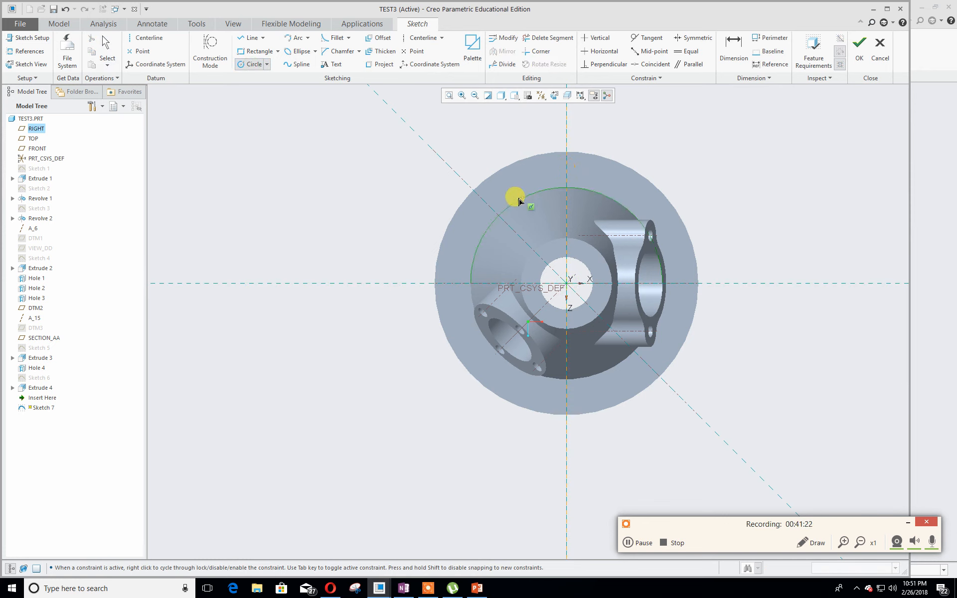
click(558, 169)
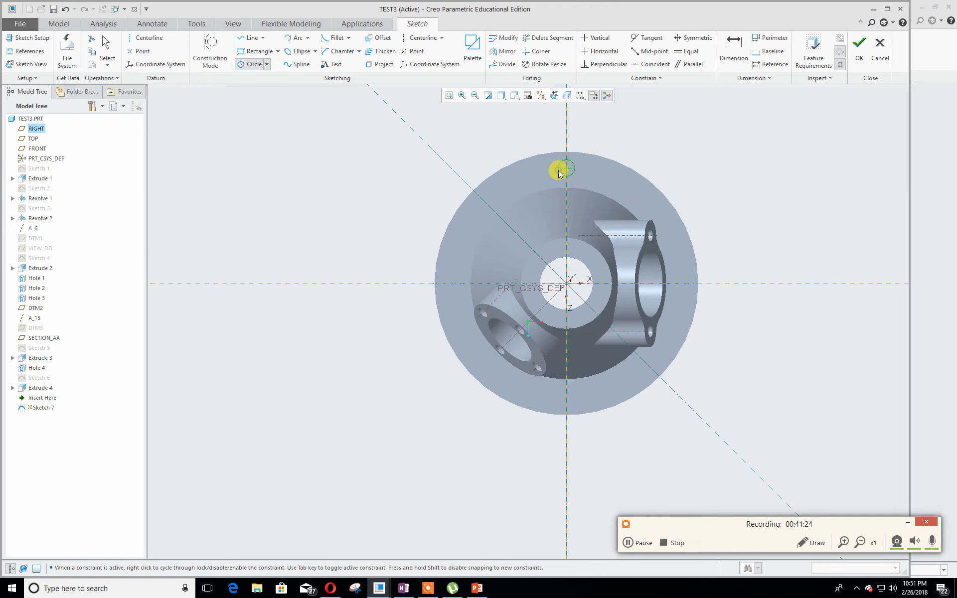
middle_click(700, 167)
drag(556, 221, 752, 232)
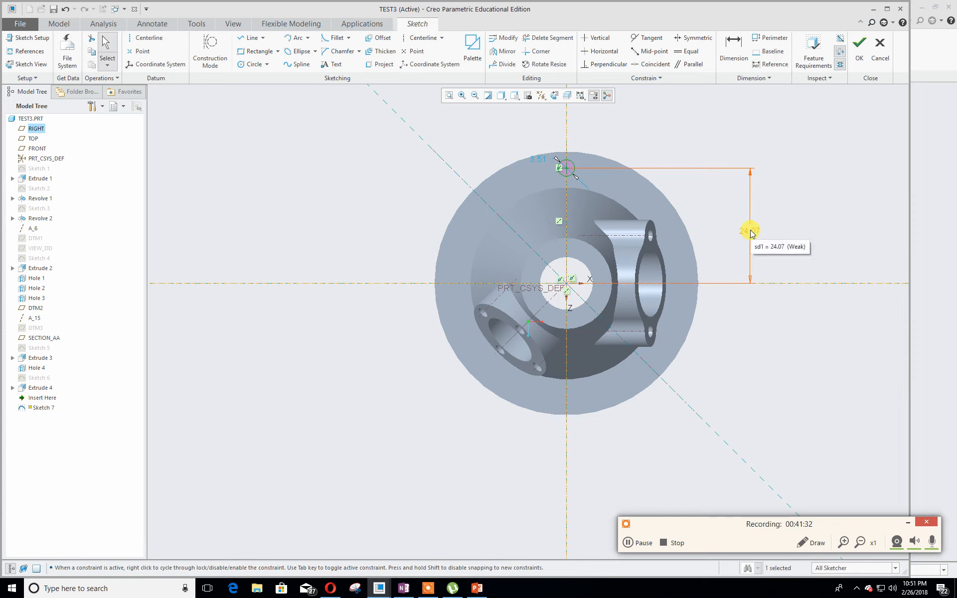
Check the flange hole sizes in the Figure 126 drawing and set the circle's distance from the centre to 48/2 and its diameter to 4.
drag(0, 53, 435, 48)
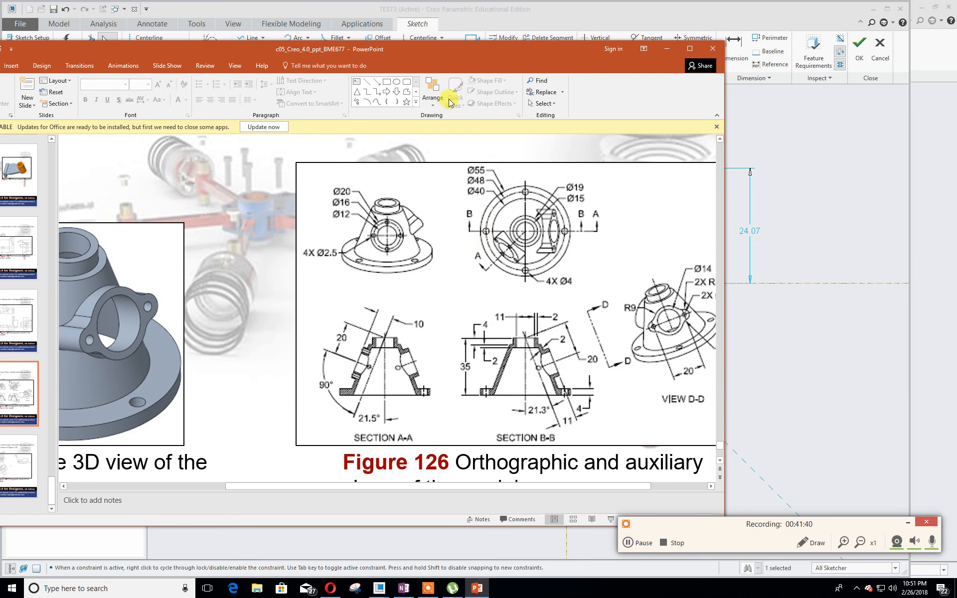
drag(339, 46, 0, 15)
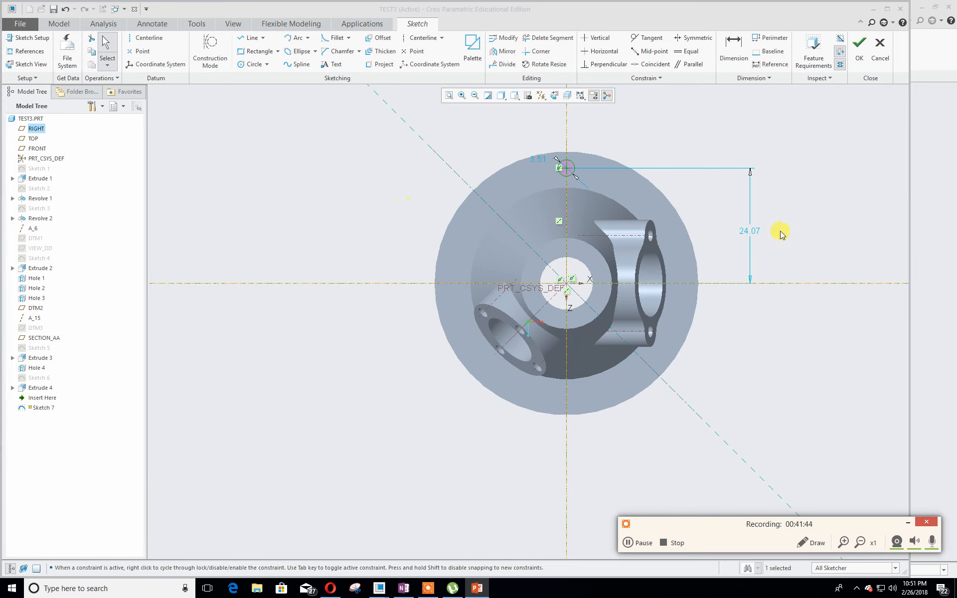
double_click(751, 231)
text(48/)
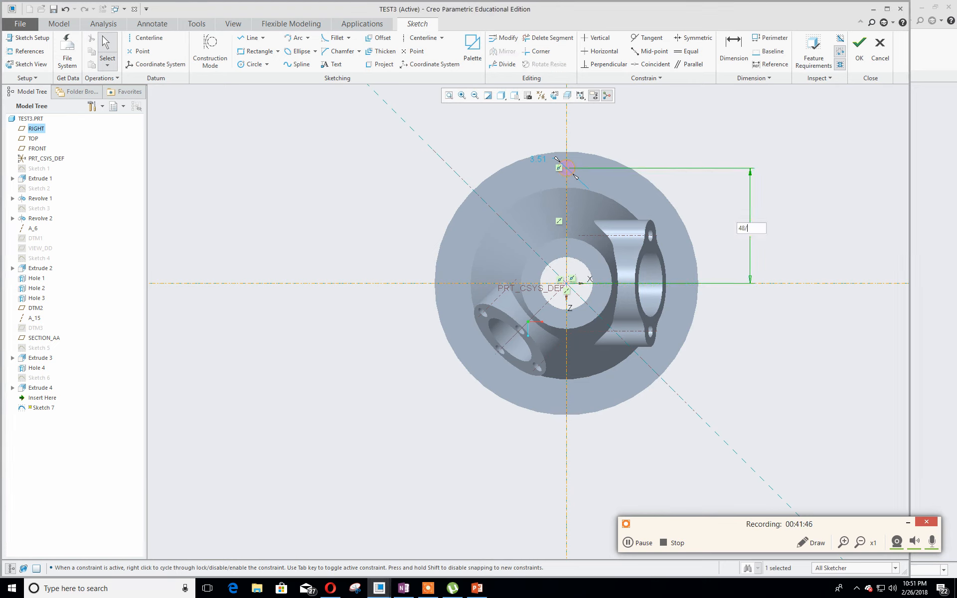
text(2)
key(Return)
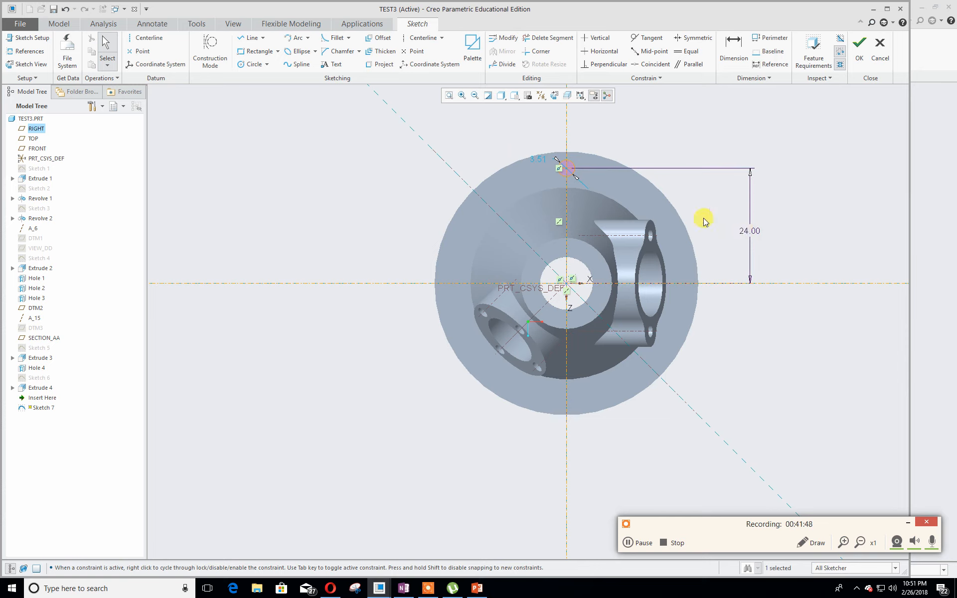
double_click(544, 164)
text(4)
key(Return)
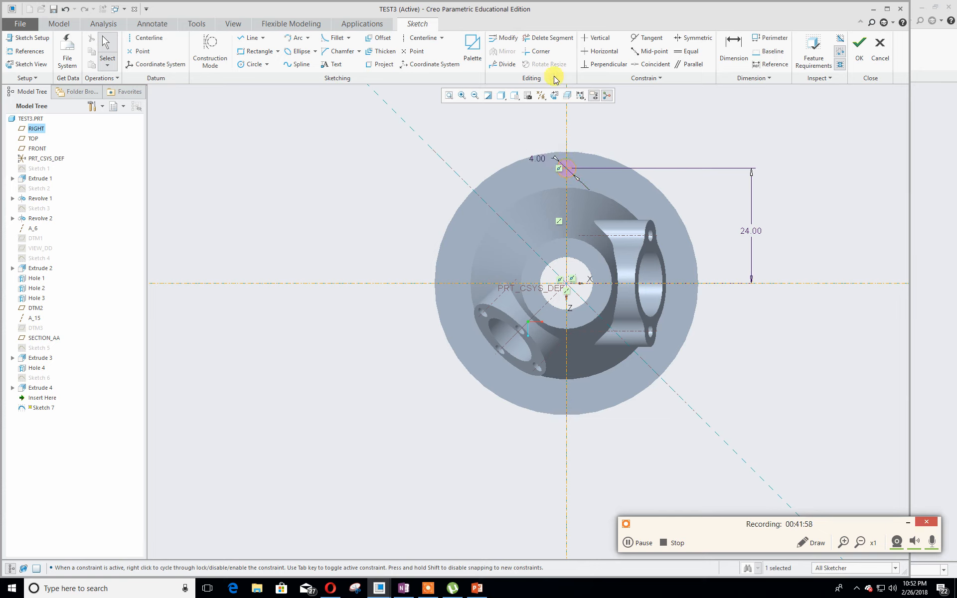
click(386, 129)
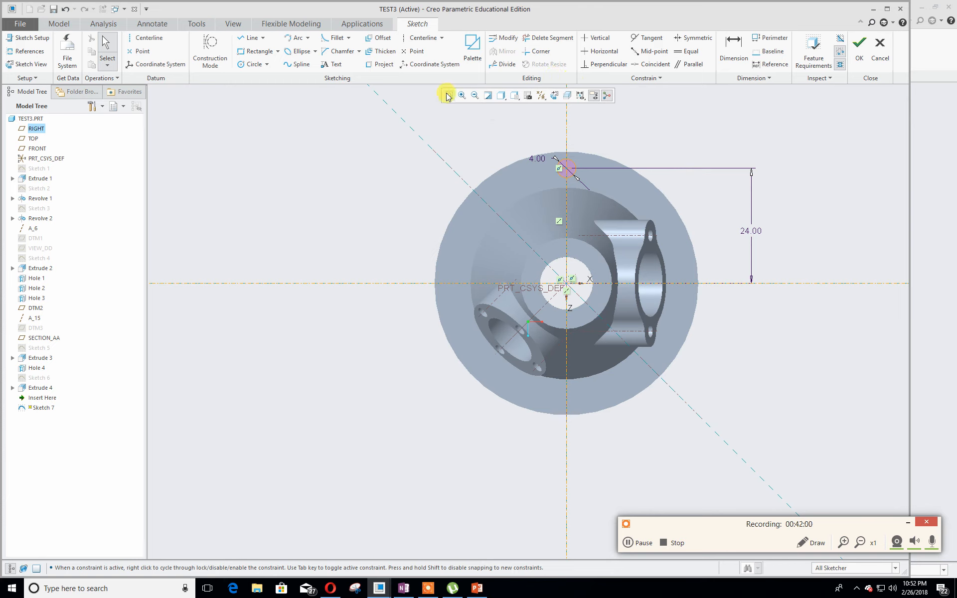
Sketch a second circle equal to the first on the flange's horizontal centerline, left of the centre, and set its distance from the centre to 24.
click(244, 64)
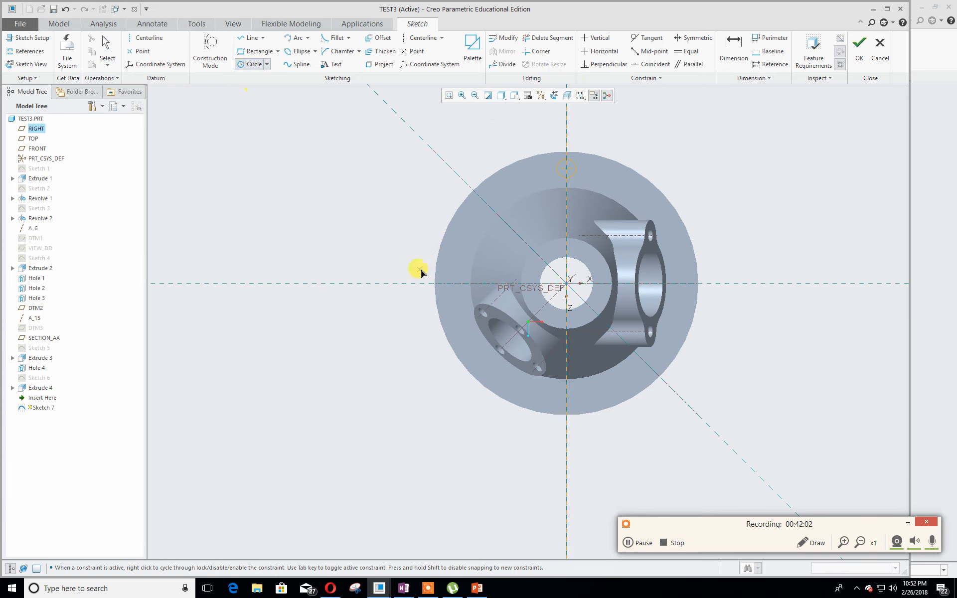
click(454, 282)
click(456, 280)
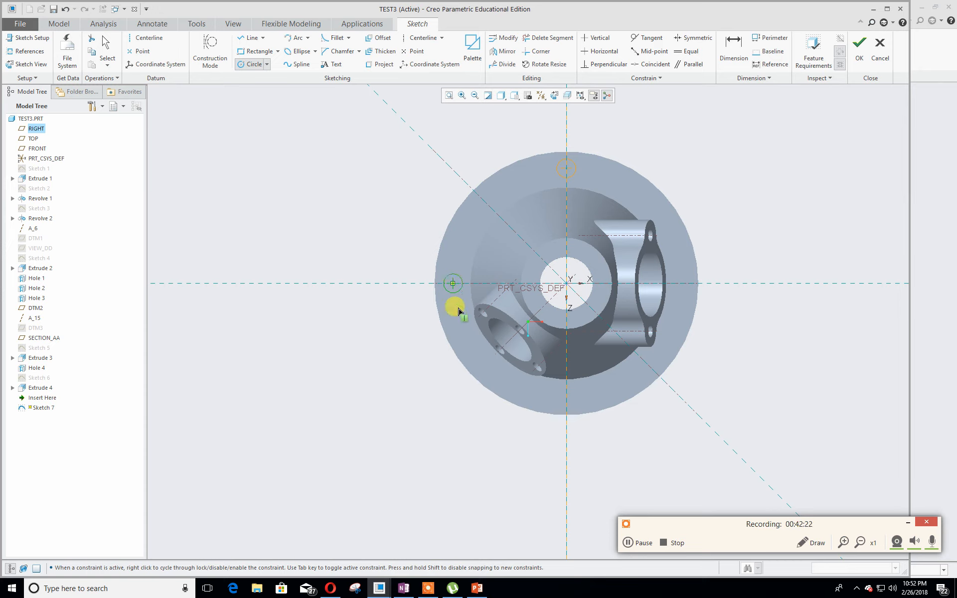
middle_click(409, 308)
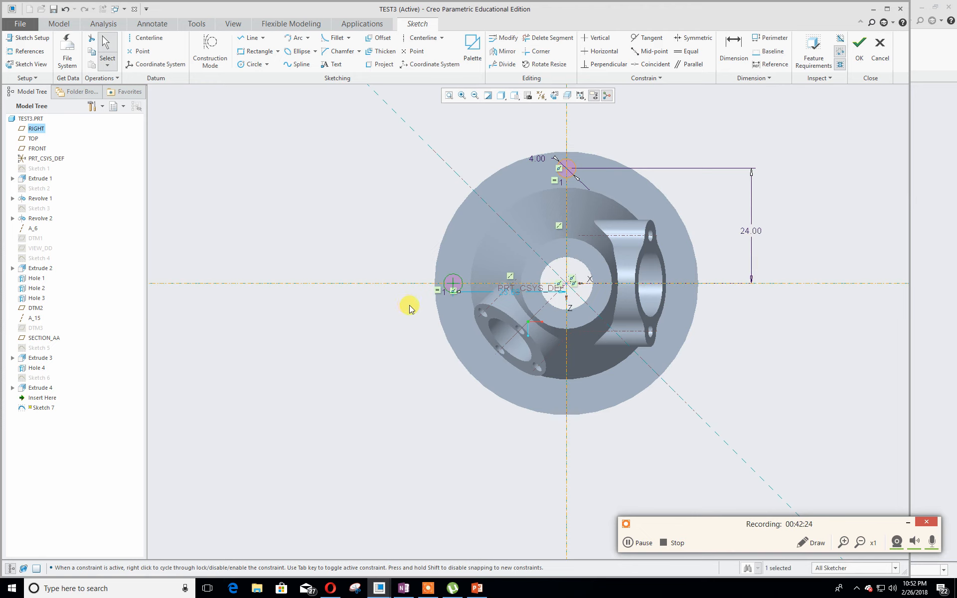
double_click(509, 293)
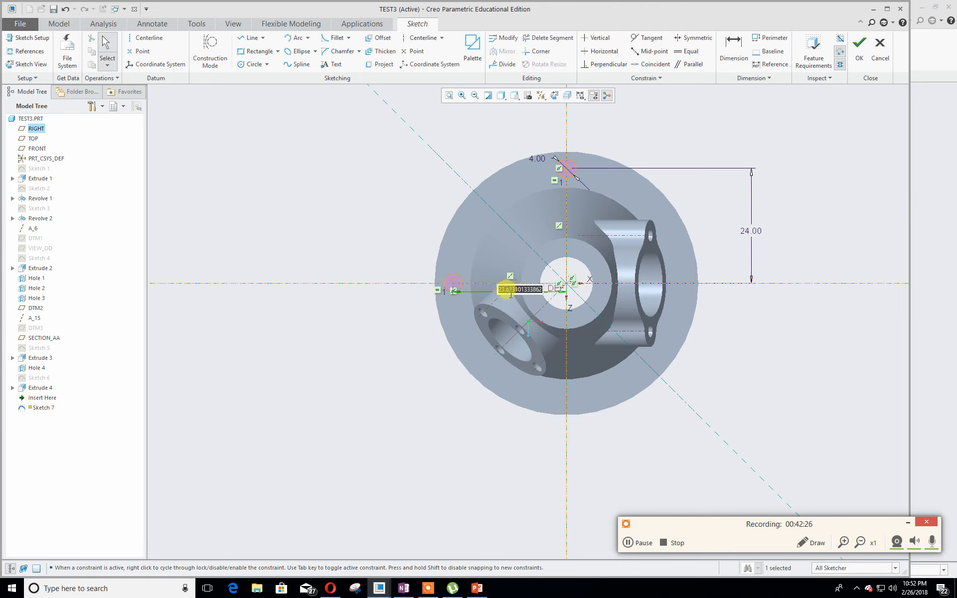
text(24)
key(Return)
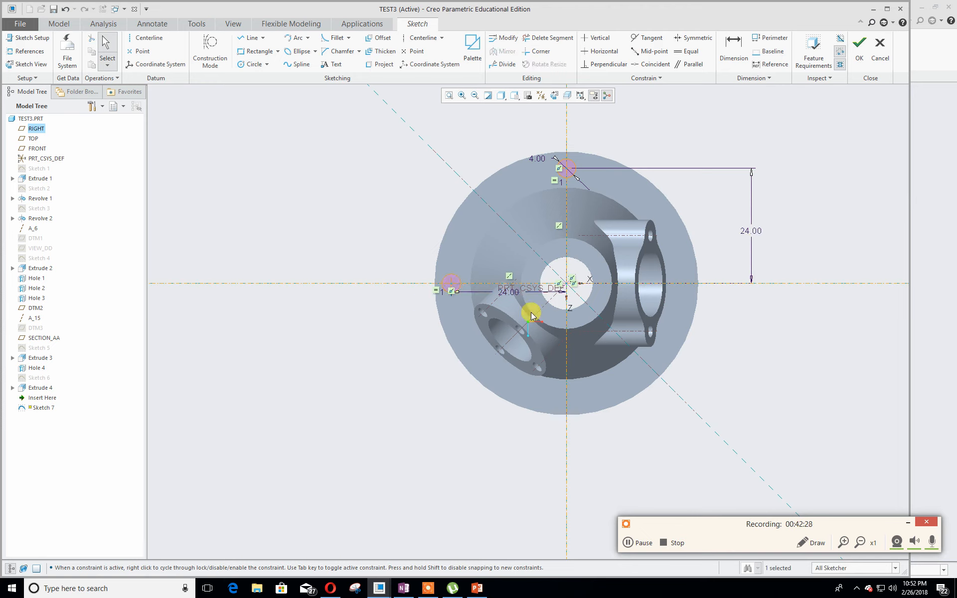
click(366, 357)
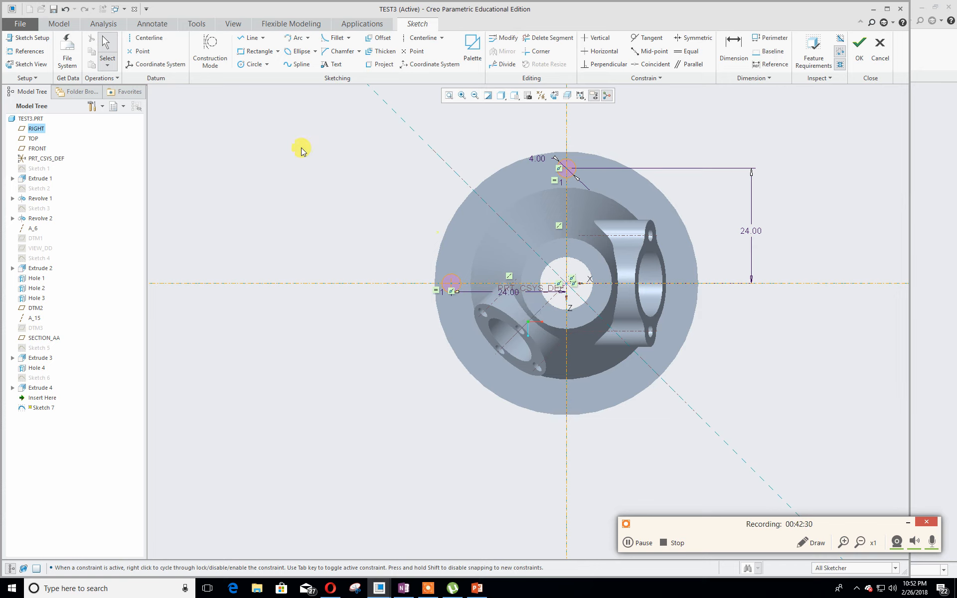
Mirror the left circle about the vertical centerline and the upper circle about the horizontal centerline, finishing the four-hole sketch.
click(448, 275)
click(500, 53)
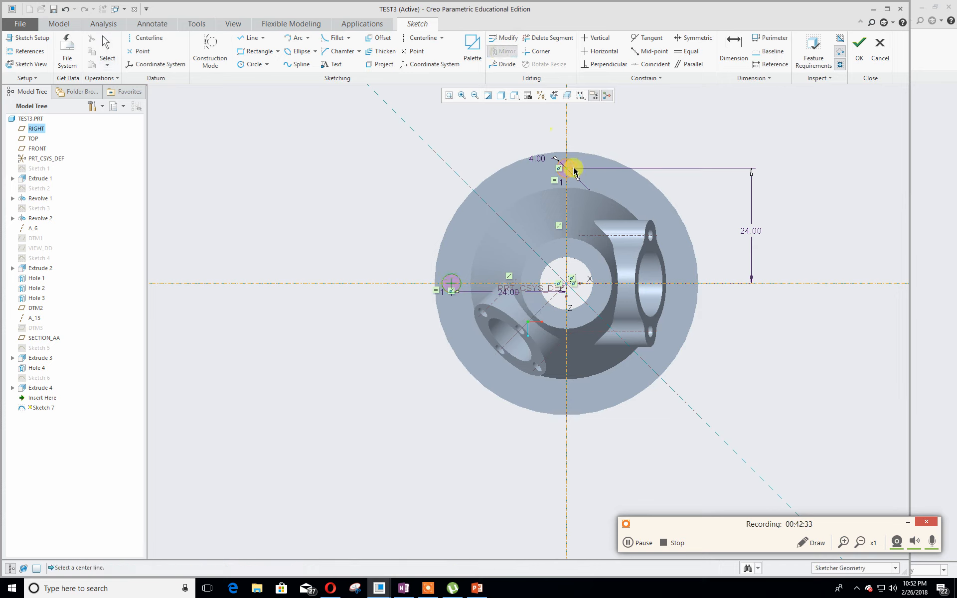
click(566, 131)
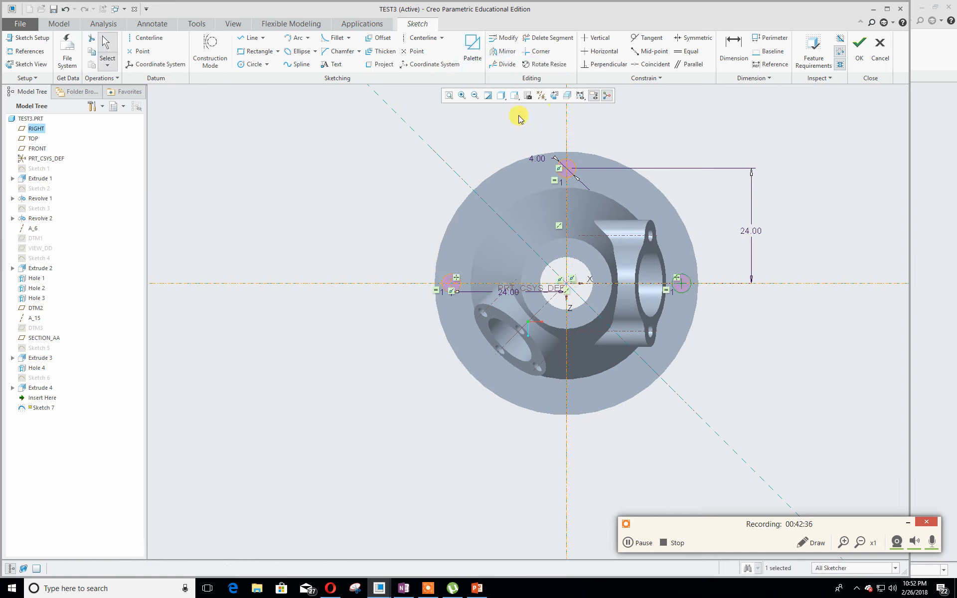
click(570, 163)
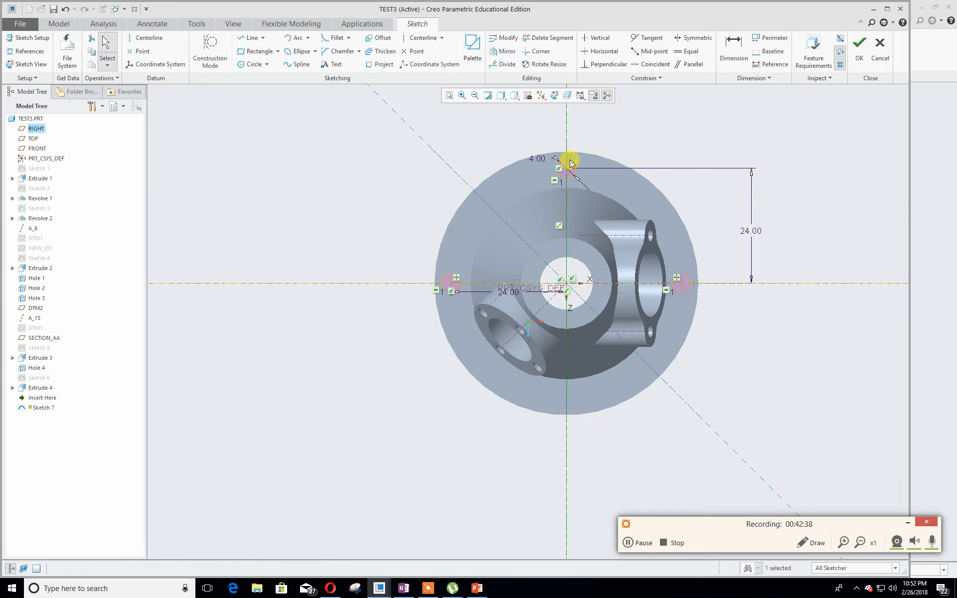
click(502, 52)
click(402, 283)
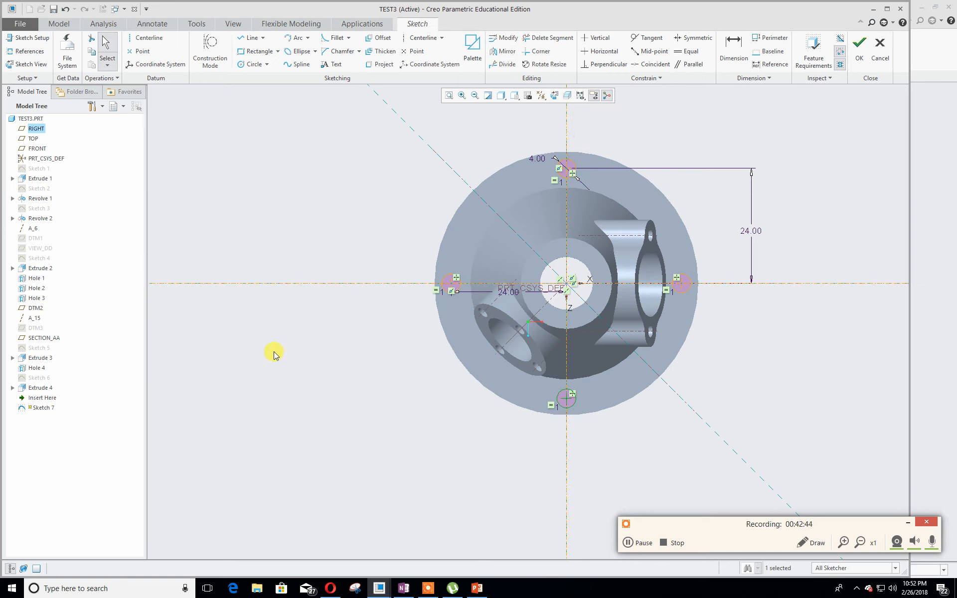
mouse_move(276, 353)
middle_down()
mouse_move(284, 319)
mouse_move(280, 339)
middle_up()
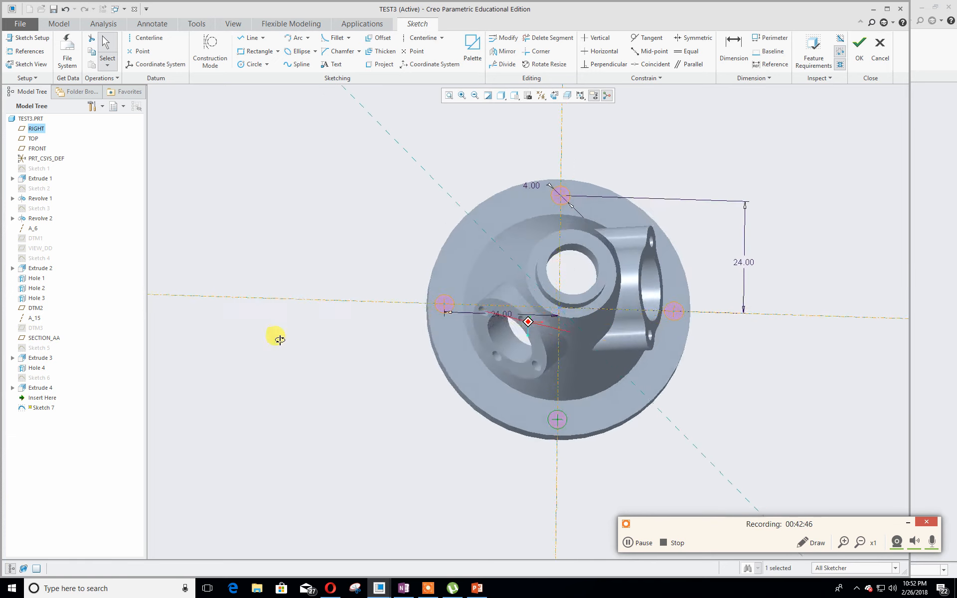
click(858, 50)
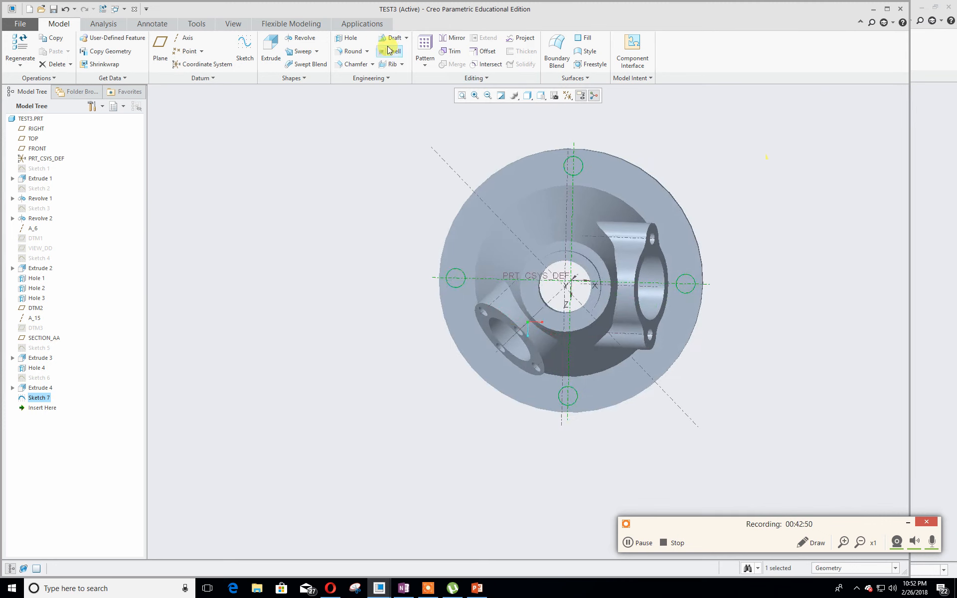
Extrude the four circles 21.76 in the reversed direction to cut the bolt holes through the base flange.
click(269, 45)
middle_drag(274, 177, 327, 173)
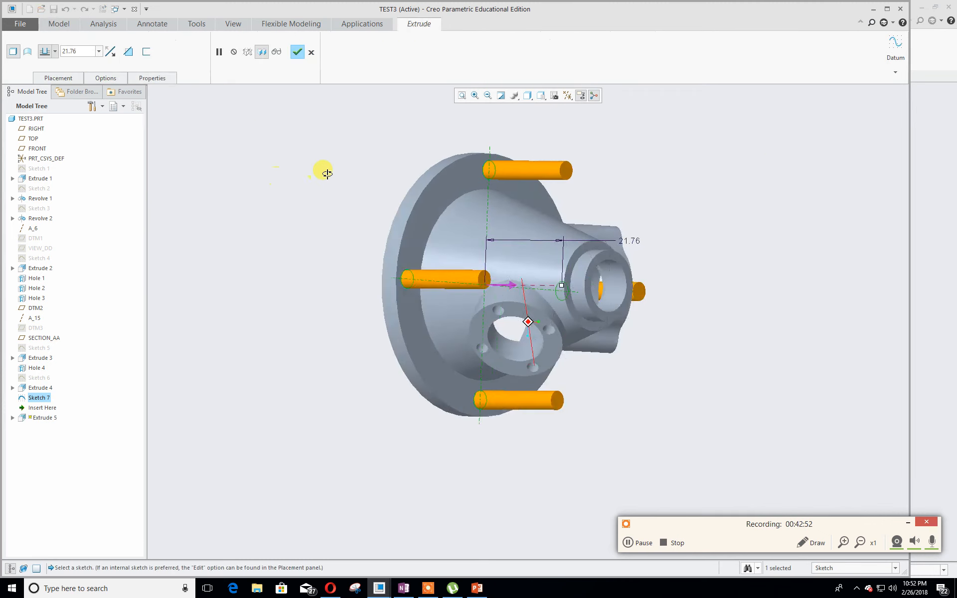
click(493, 283)
middle_drag(493, 283, 254, 322)
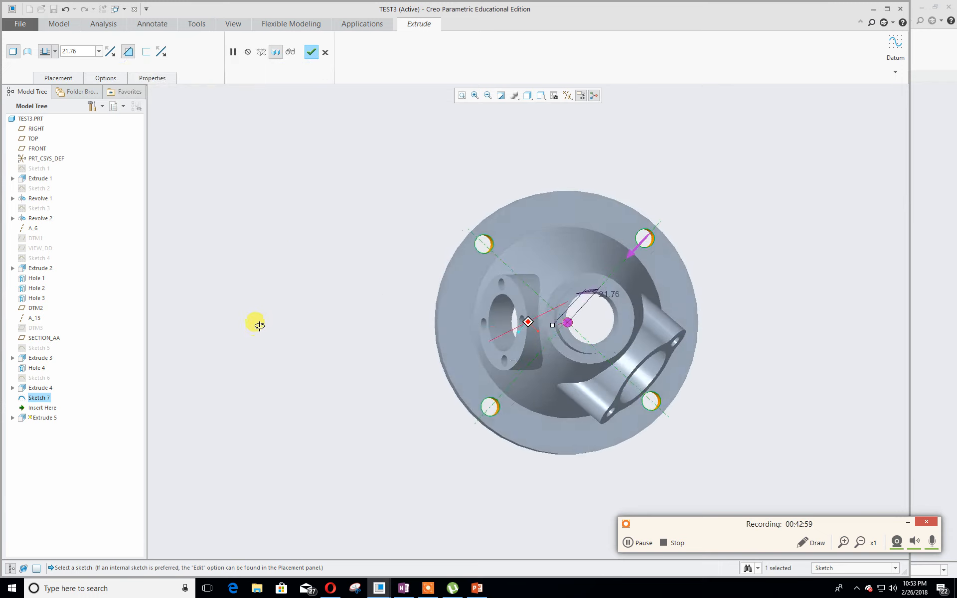
click(311, 52)
Return the model to the standard orientation and examine the bosses and flange holes from several angles.
click(540, 95)
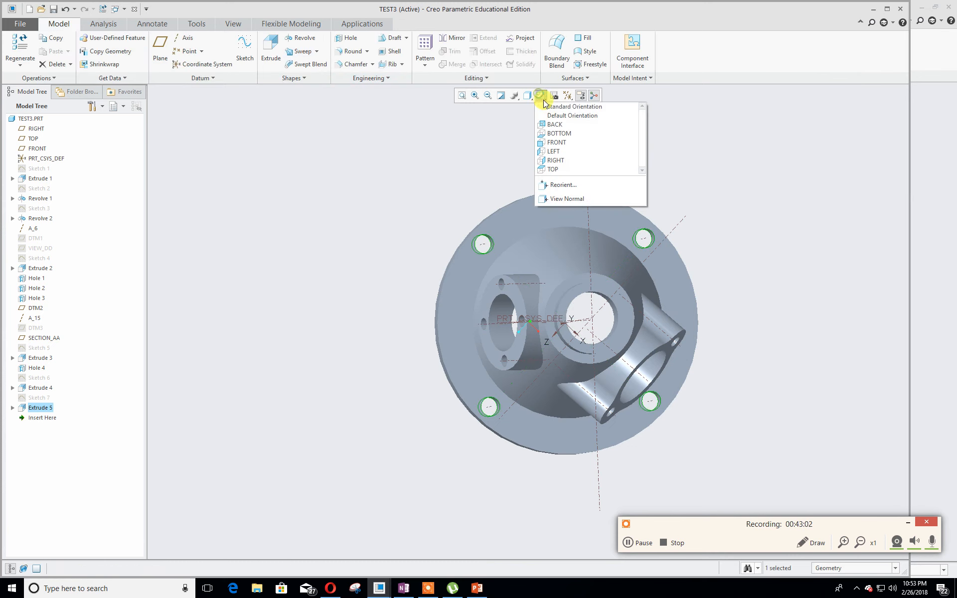
click(547, 107)
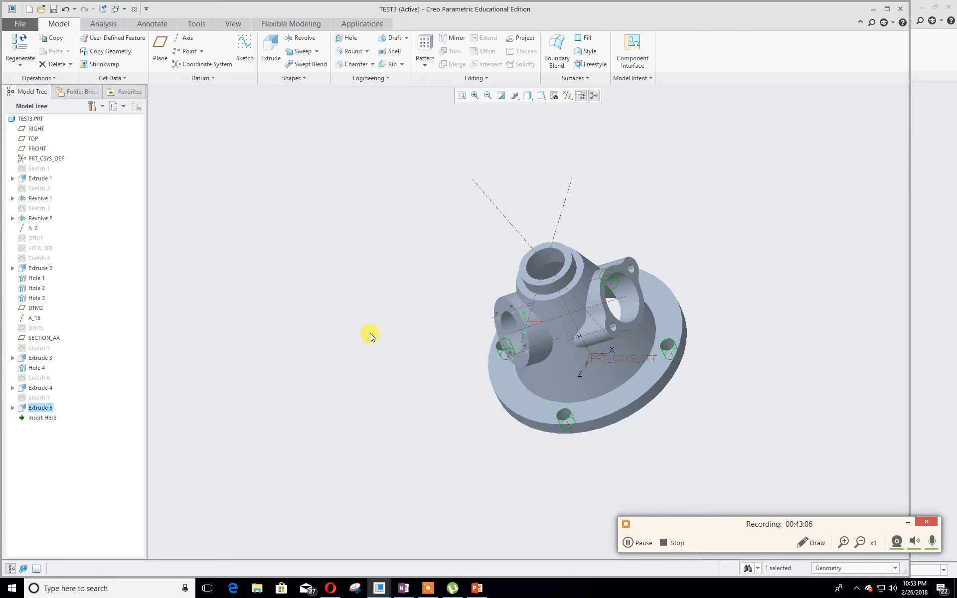
mouse_move(380, 348)
middle_down()
mouse_move(405, 312)
mouse_move(402, 333)
middle_up()
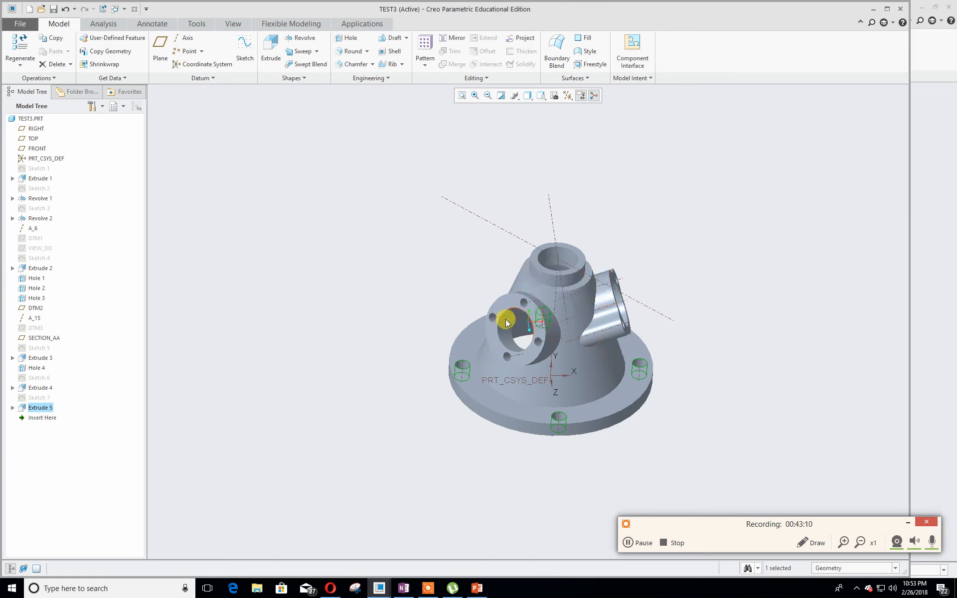
mouse_move(501, 389)
middle_down()
mouse_move(490, 416)
mouse_move(480, 274)
mouse_move(481, 355)
mouse_move(464, 384)
mouse_move(469, 449)
middle_up()
scroll(468, 417, up, 2)
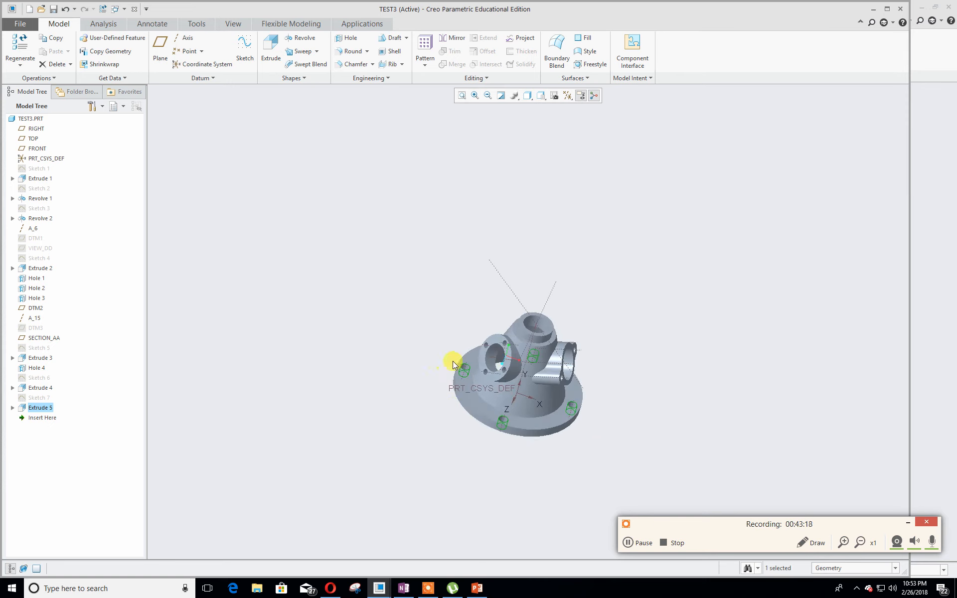
scroll(453, 361, up, 1)
scroll(453, 361, down, 2)
shift+middle_drag(441, 336, 359, 326)
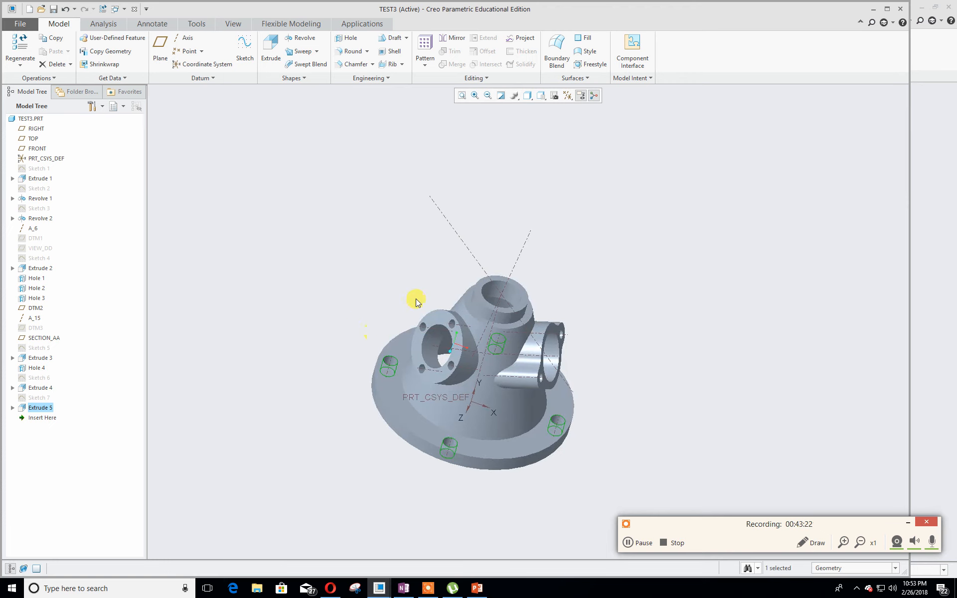
Turn on the display of datum planes and view the housing with them from above.
click(567, 95)
click(577, 152)
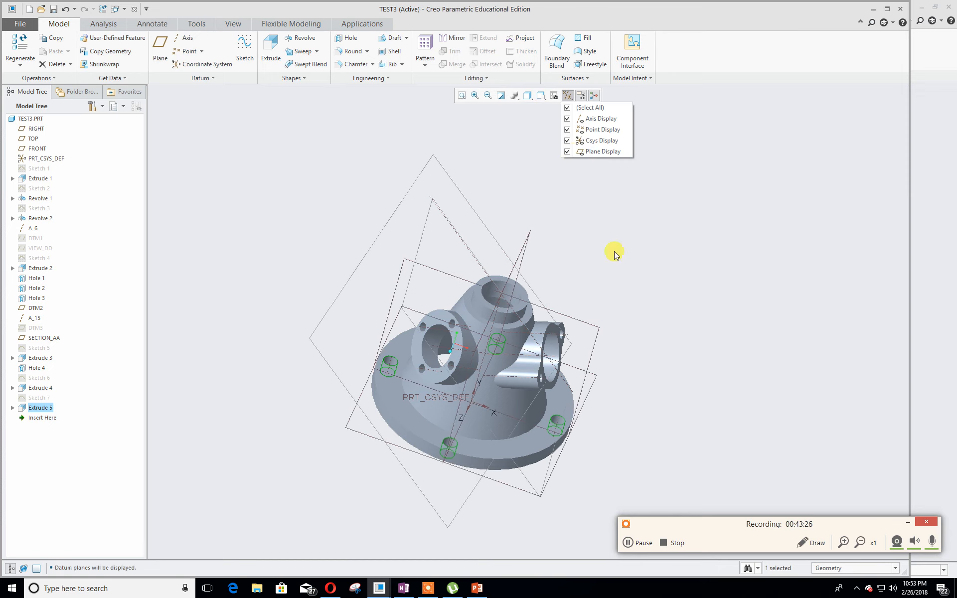
mouse_move(696, 357)
middle_down()
mouse_move(652, 342)
mouse_move(651, 308)
mouse_move(683, 366)
middle_up()
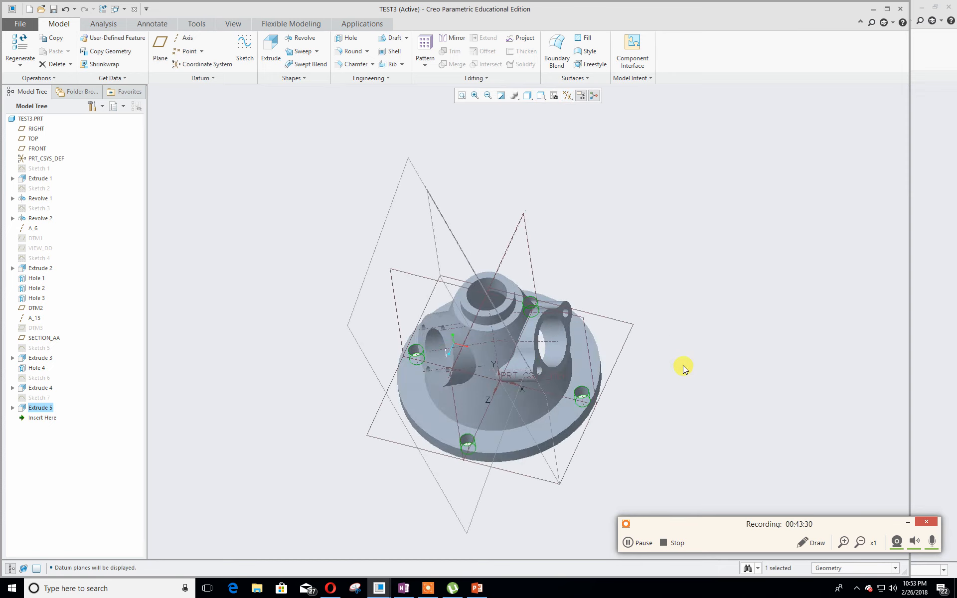